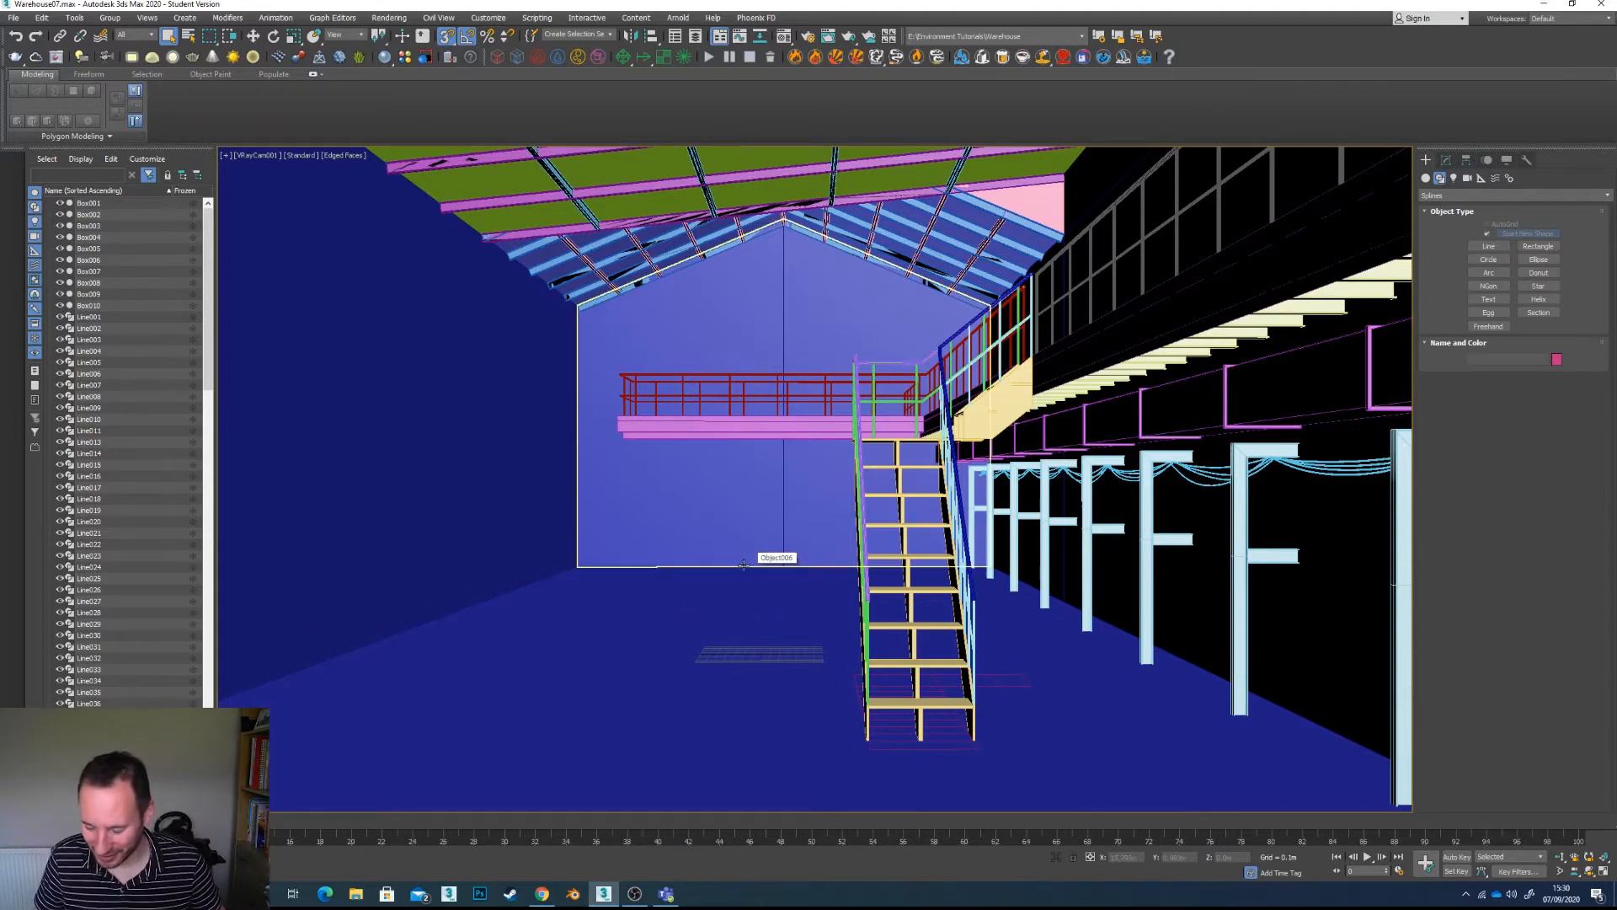
Step: Show the warehouse as a top wireframe and hide the pitched roof, rafters, purlins and ceiling objects covering the floor area
key("t")
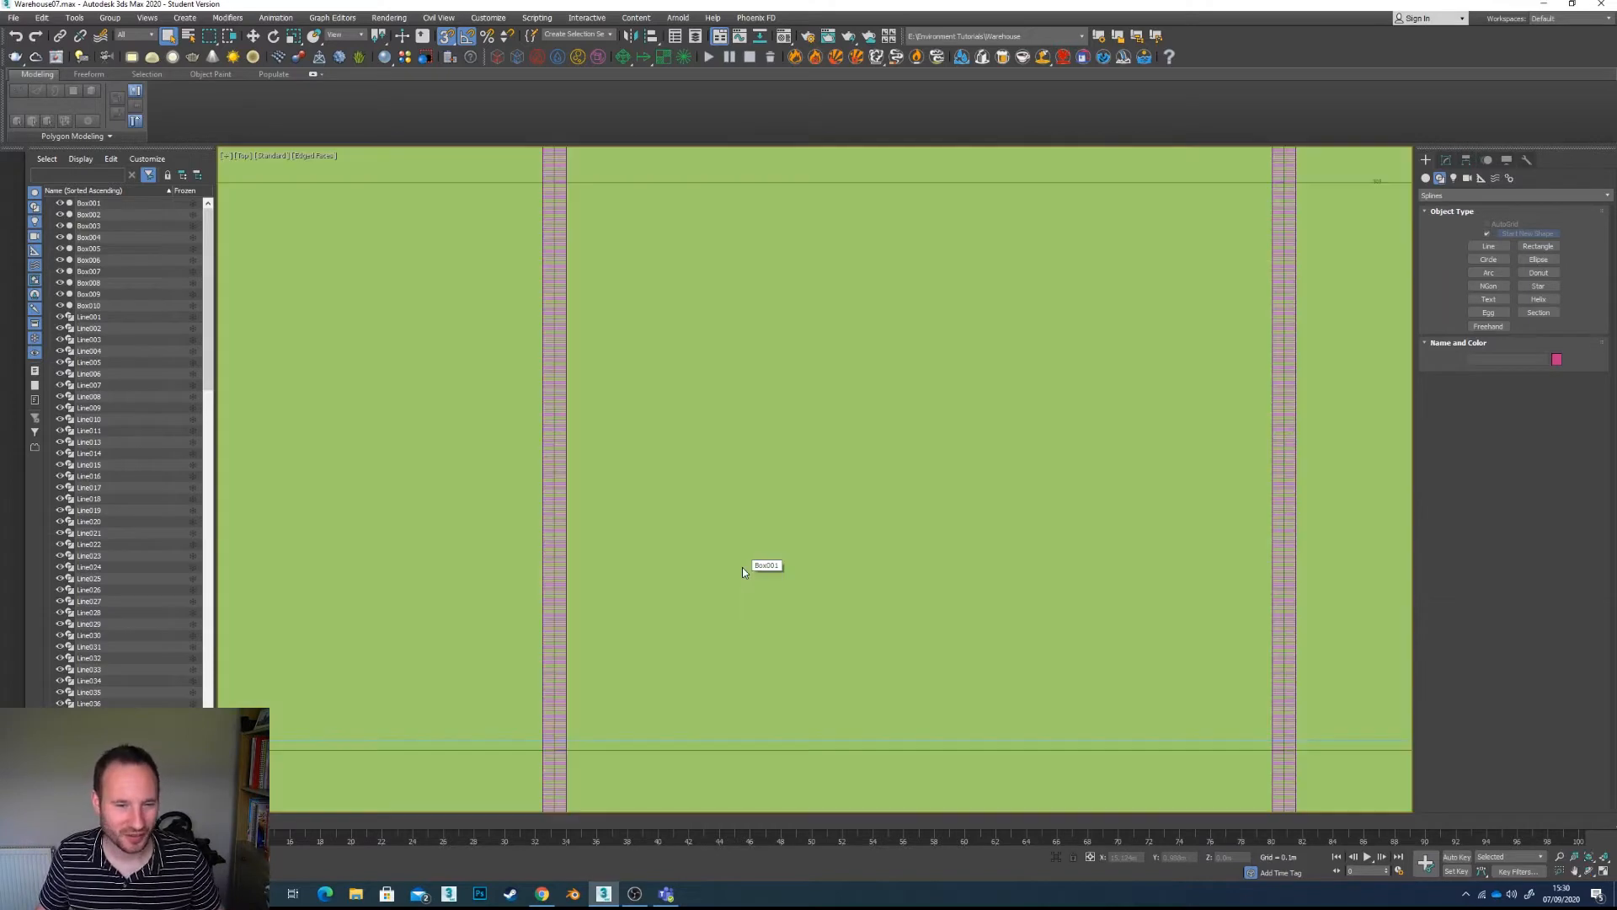
scroll(743, 568, "down", 8)
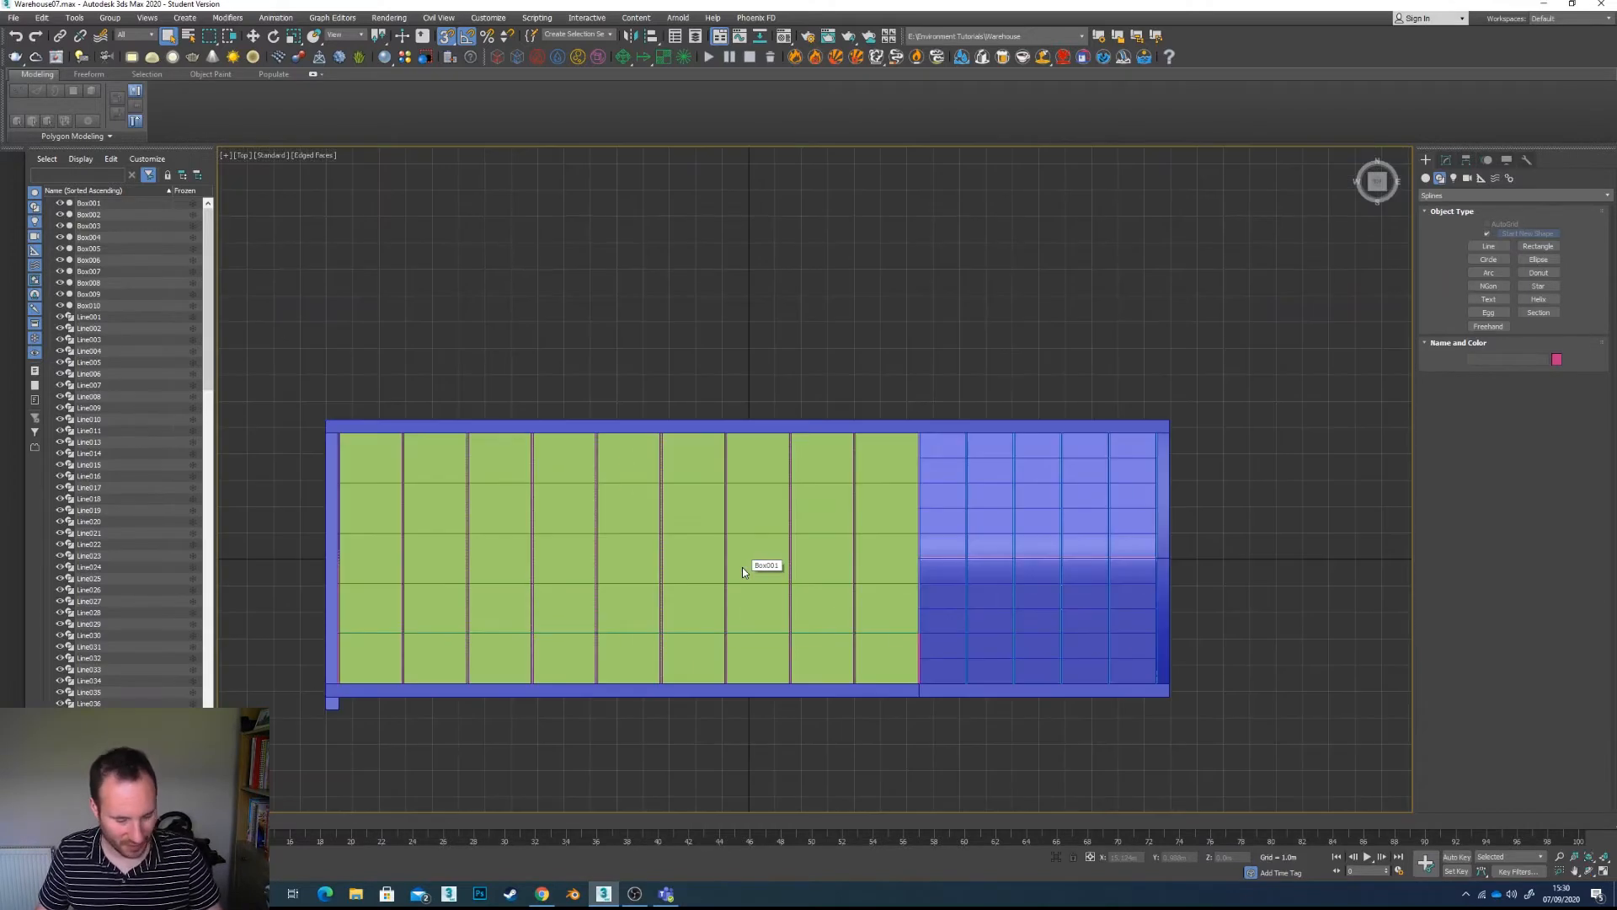
key("F3")
scroll(742, 570, "down", 3)
scroll(661, 553, "up", 2)
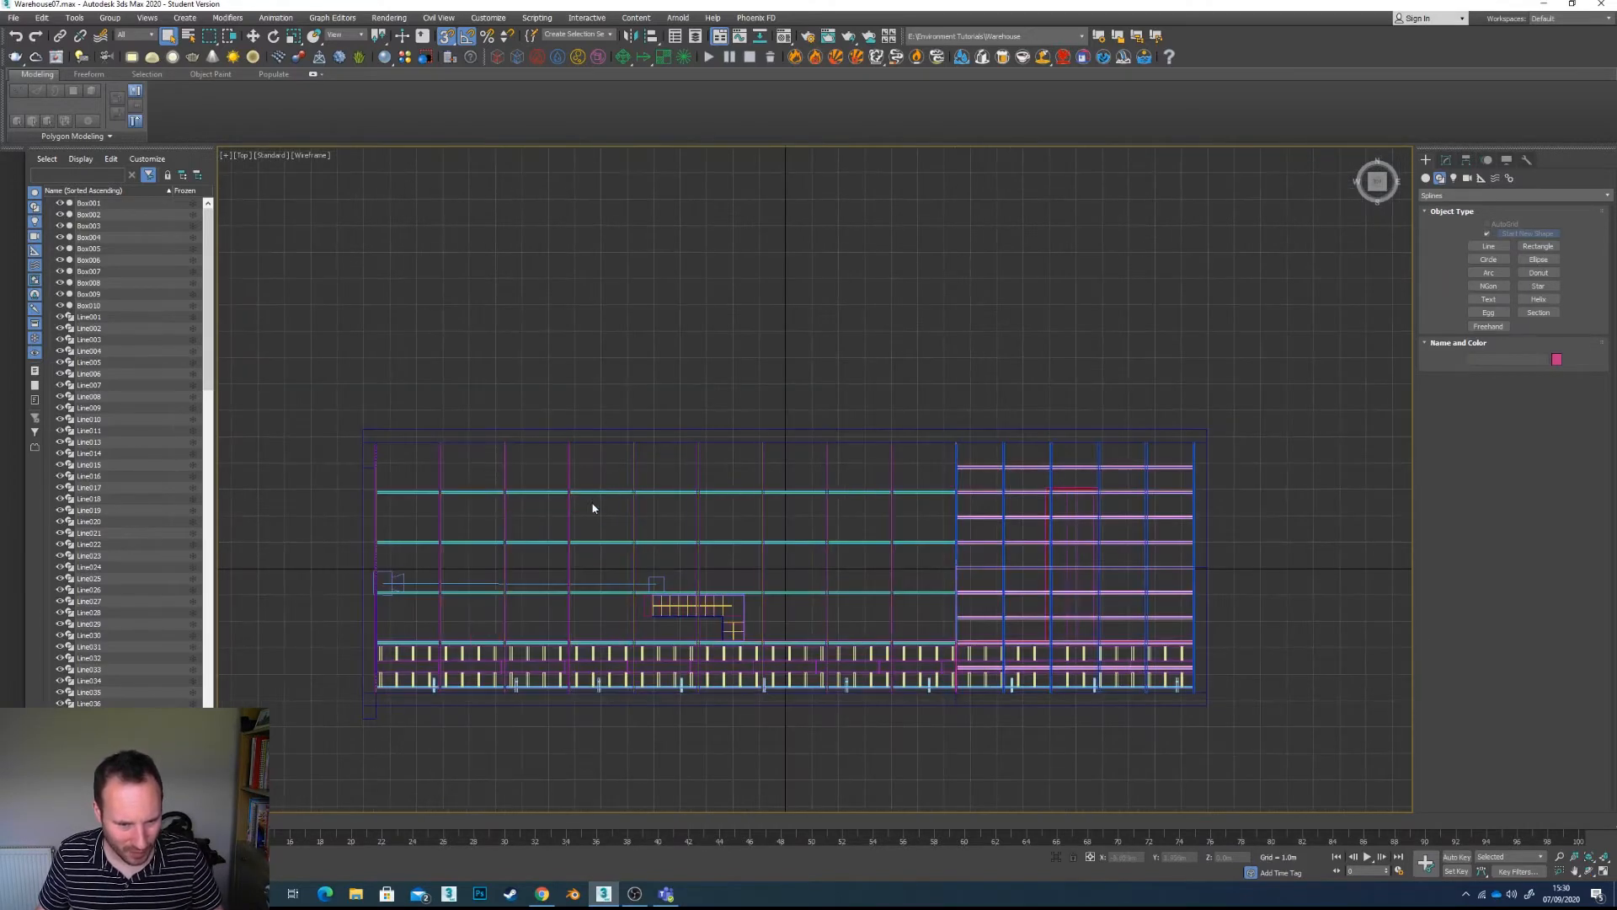
left_click_drag(549, 469, 1025, 540)
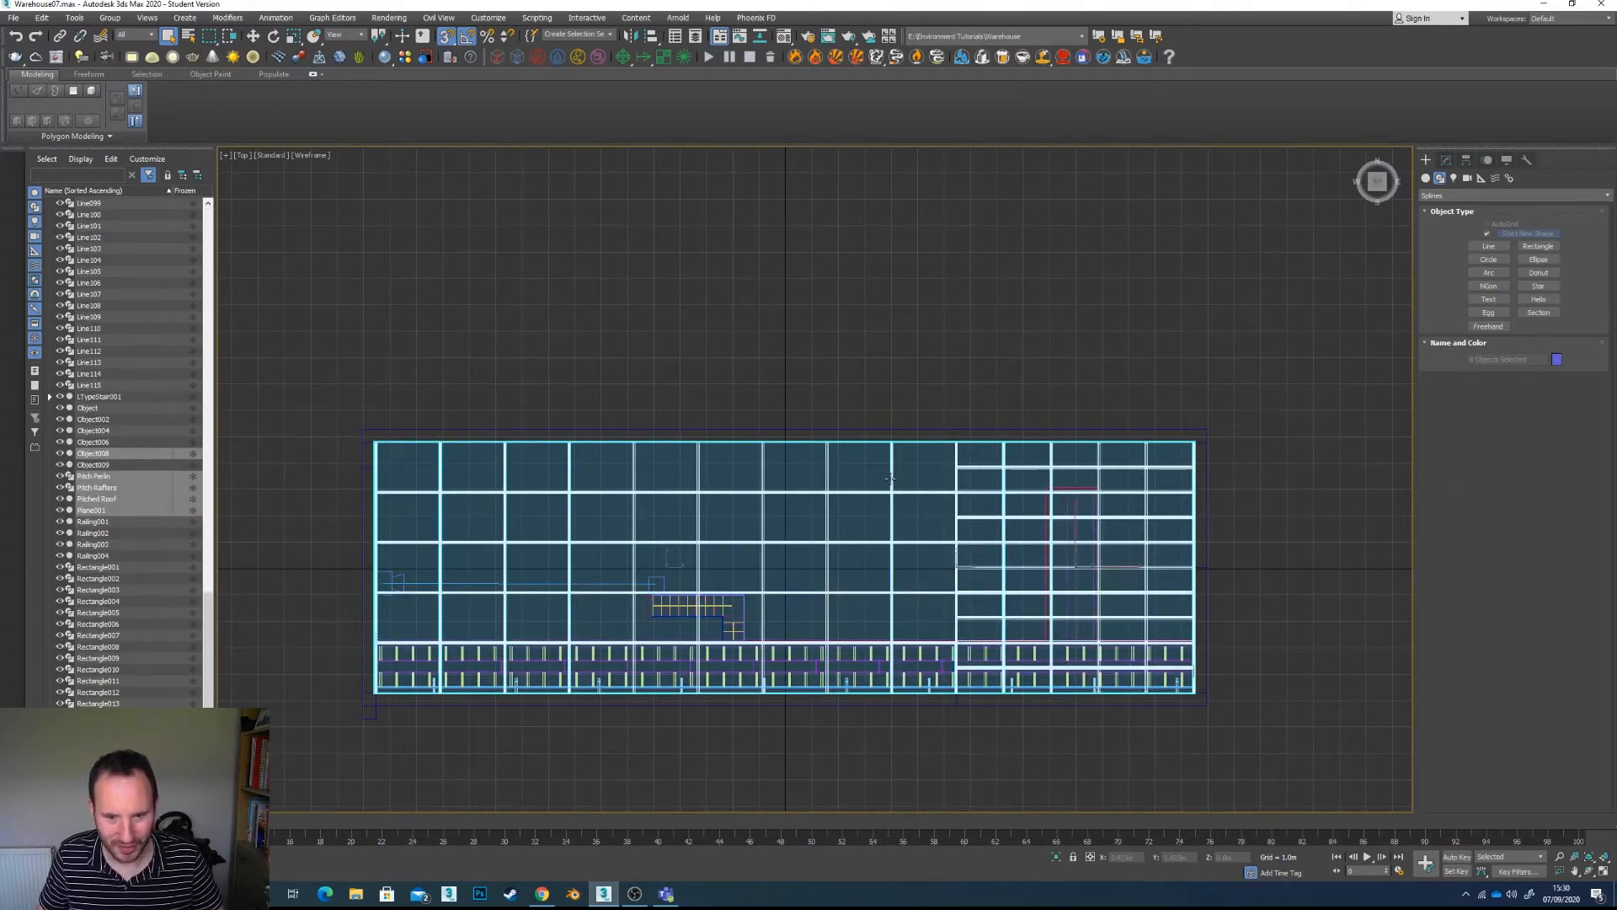
right_click(845, 499)
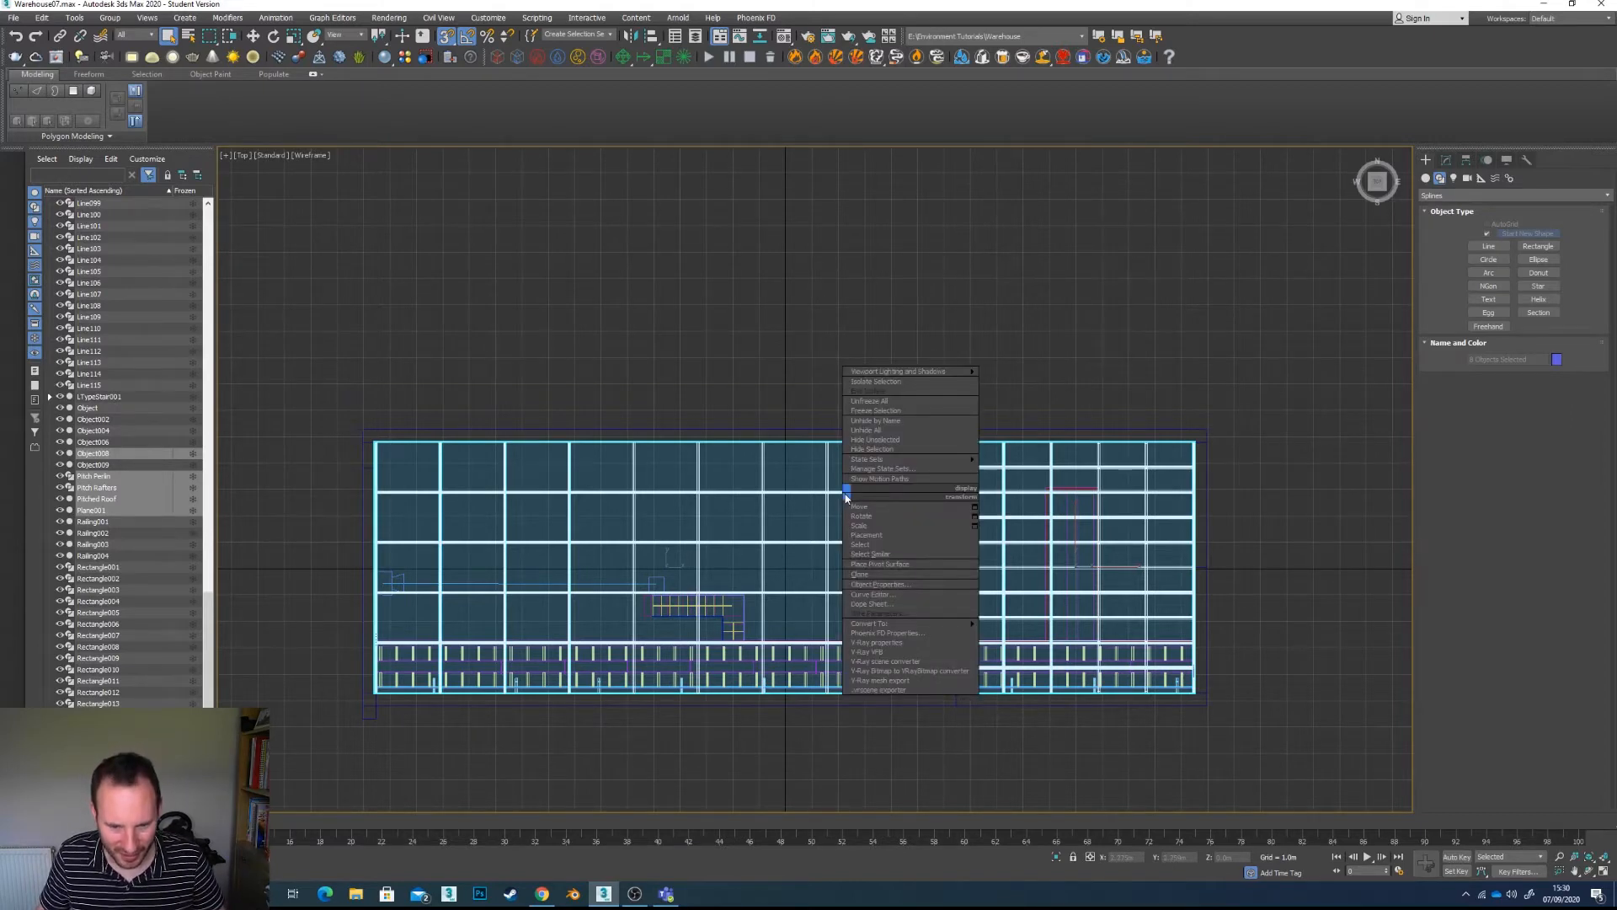
left_click(876, 450)
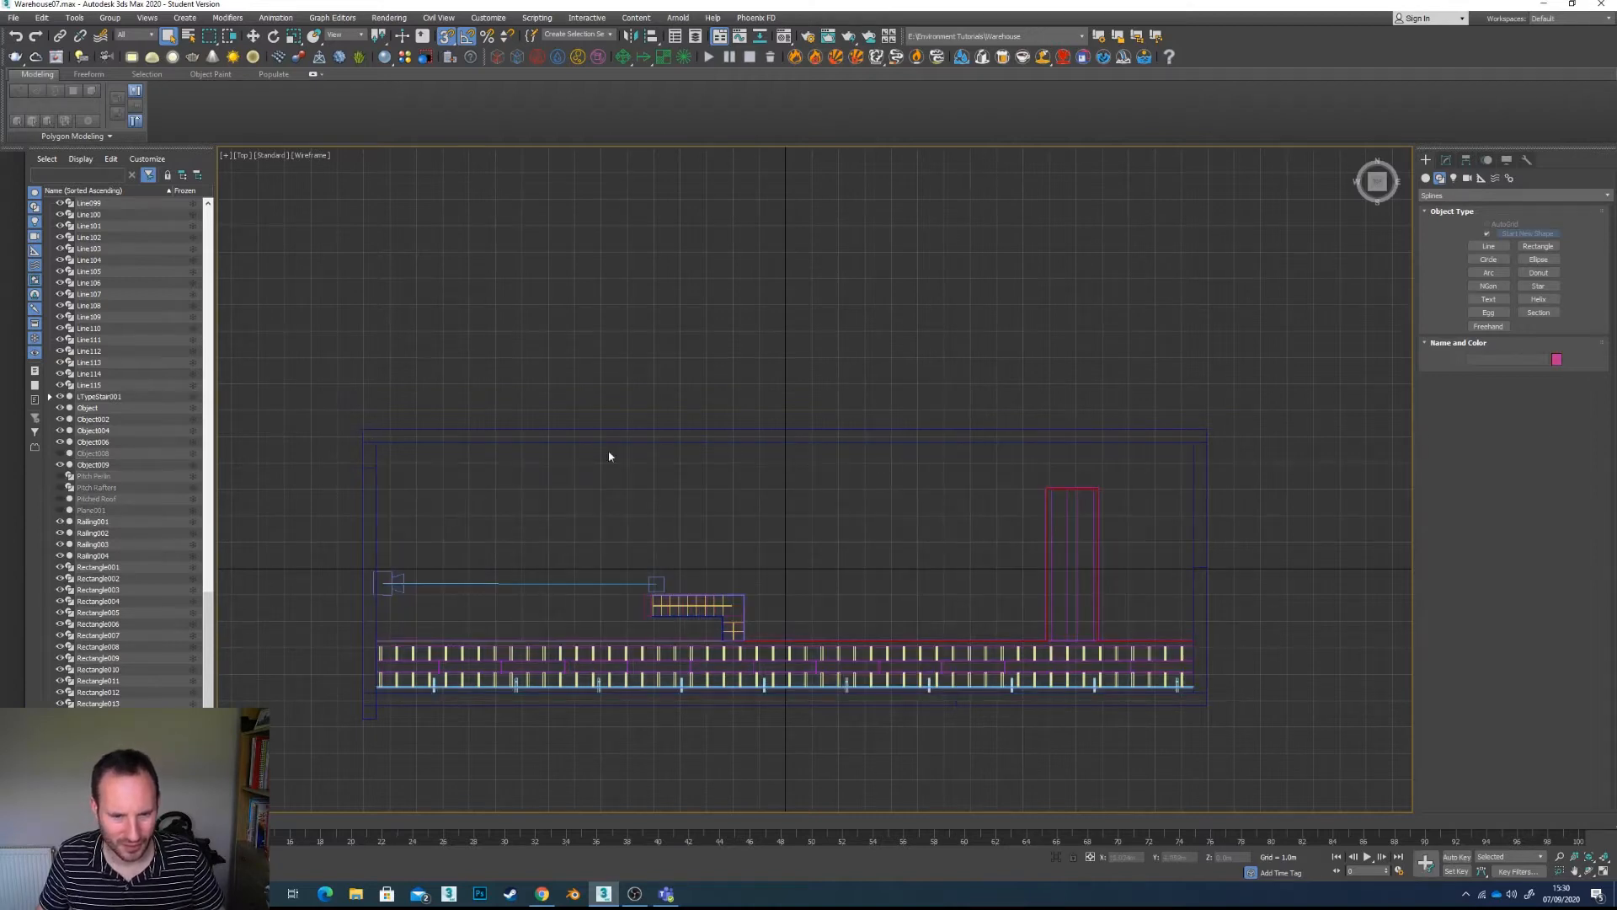
Step: With the grid hidden and snapping off, draw a box about 5.1 m wide and 3.2 m long against the wall opposite the walkway
scroll(730, 476, "up", 3)
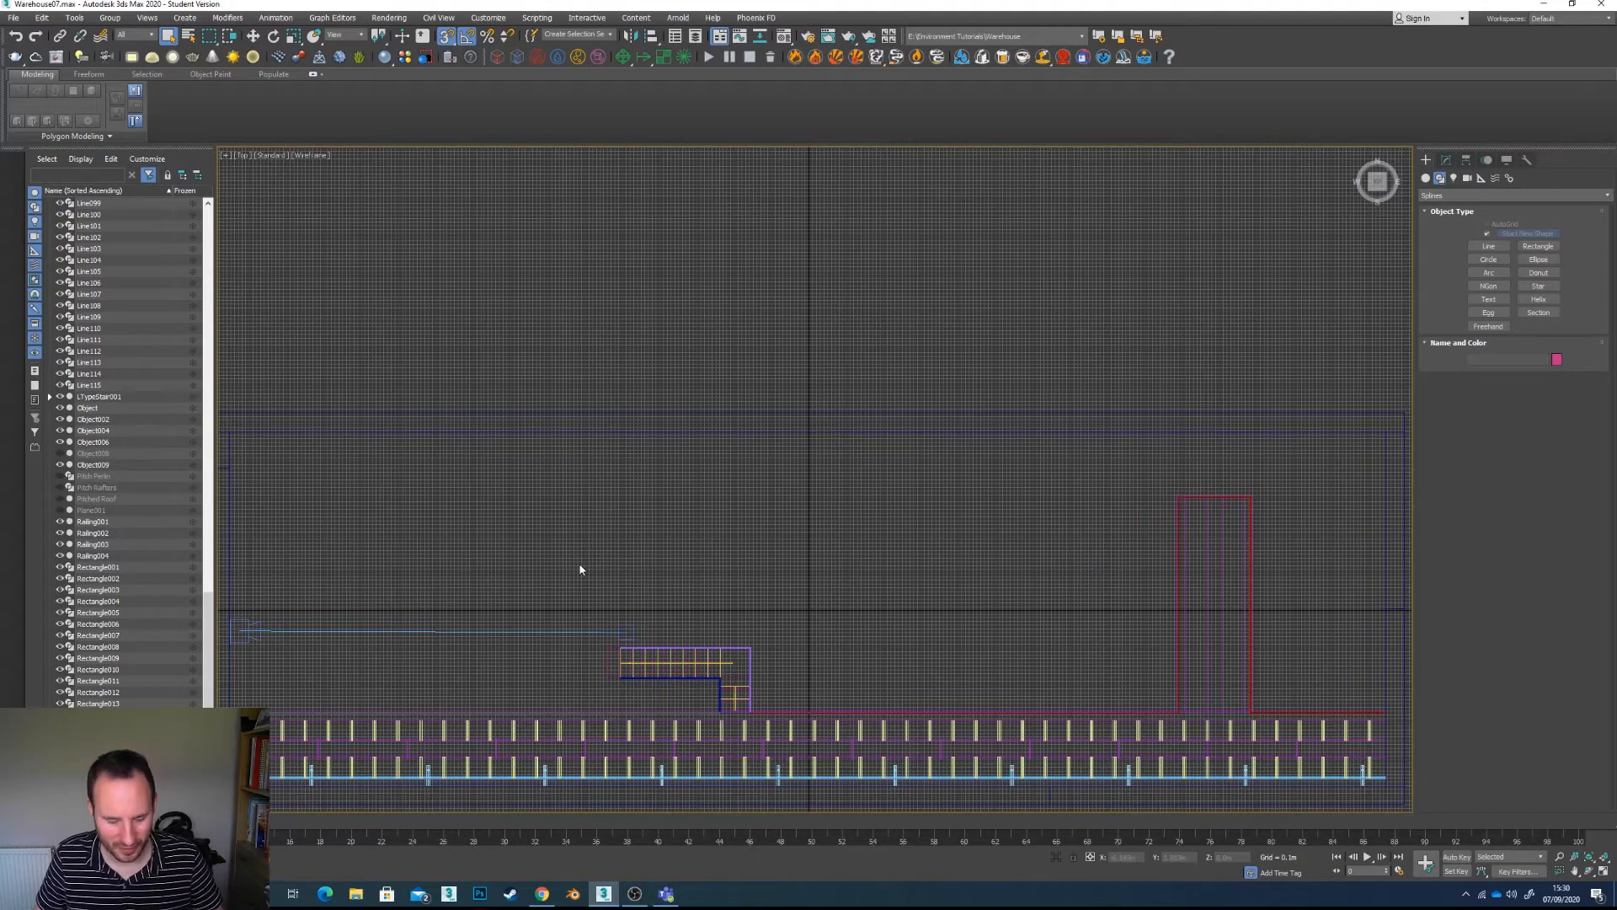
key("g")
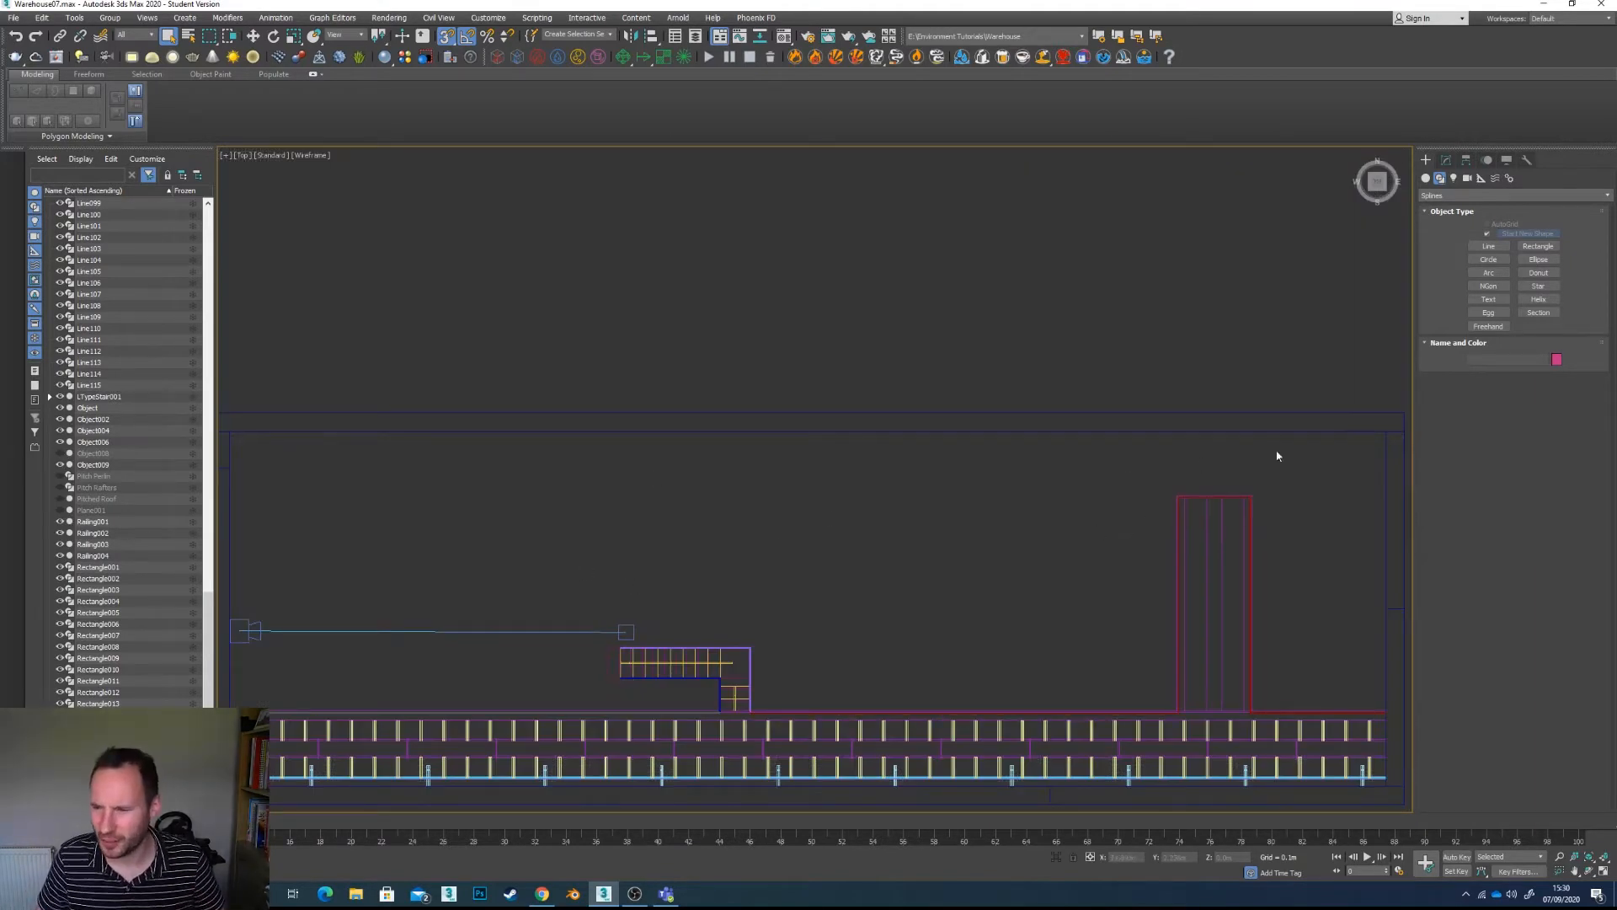
left_click(1426, 178)
left_click(1488, 236)
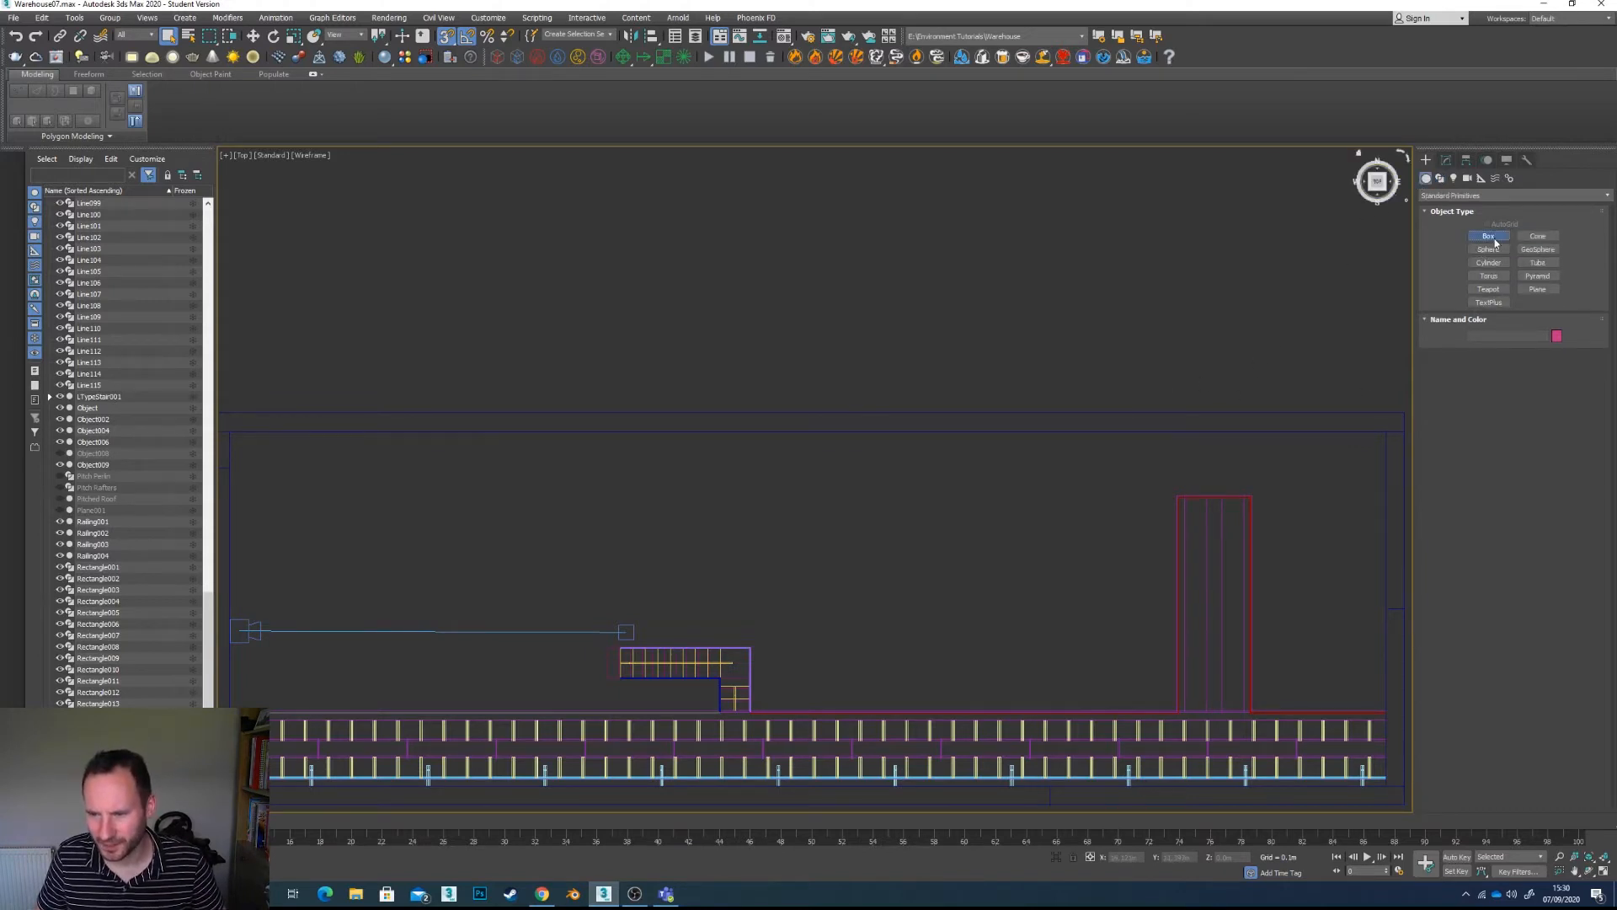
middle_click_drag(611, 533, 657, 492)
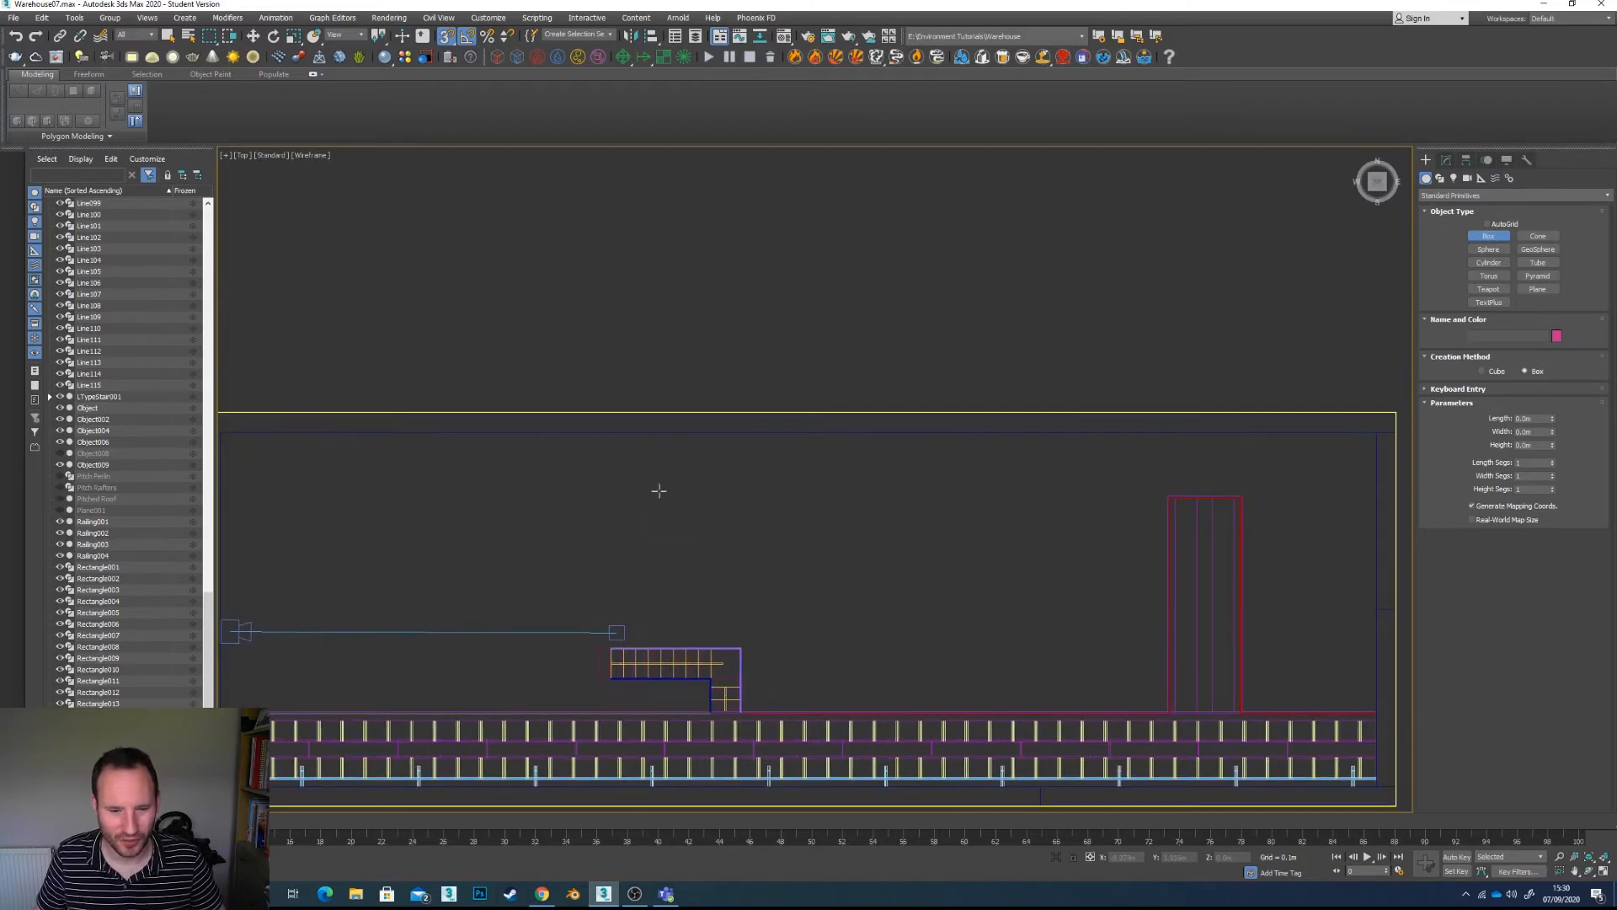
scroll(641, 480, "up", 2)
middle_click_drag(542, 437, 674, 378)
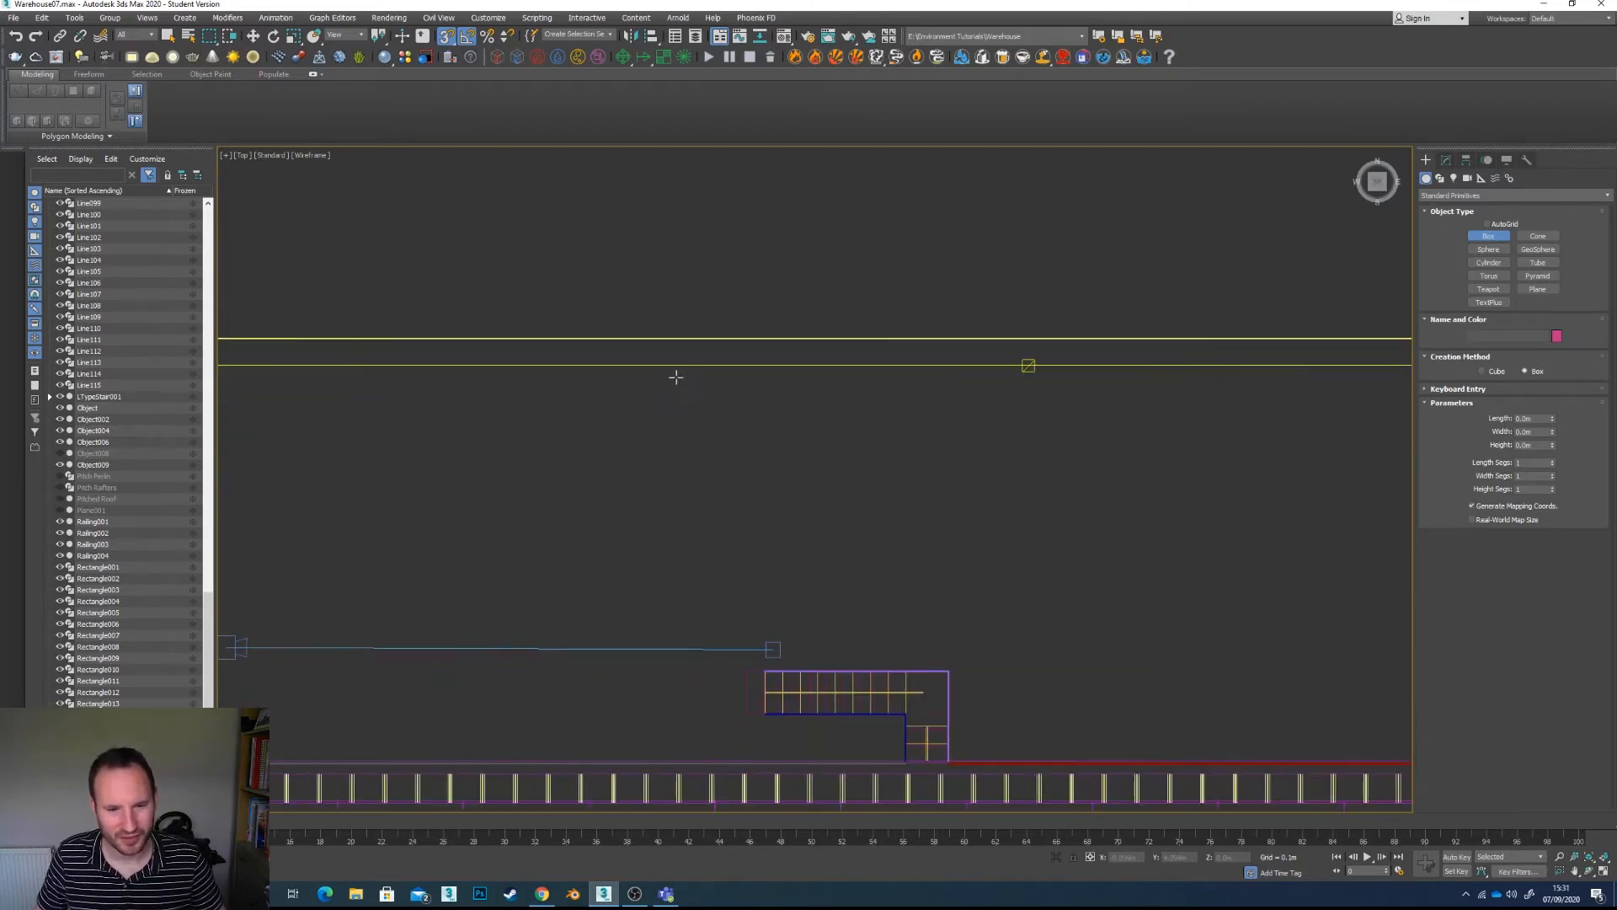
key("s")
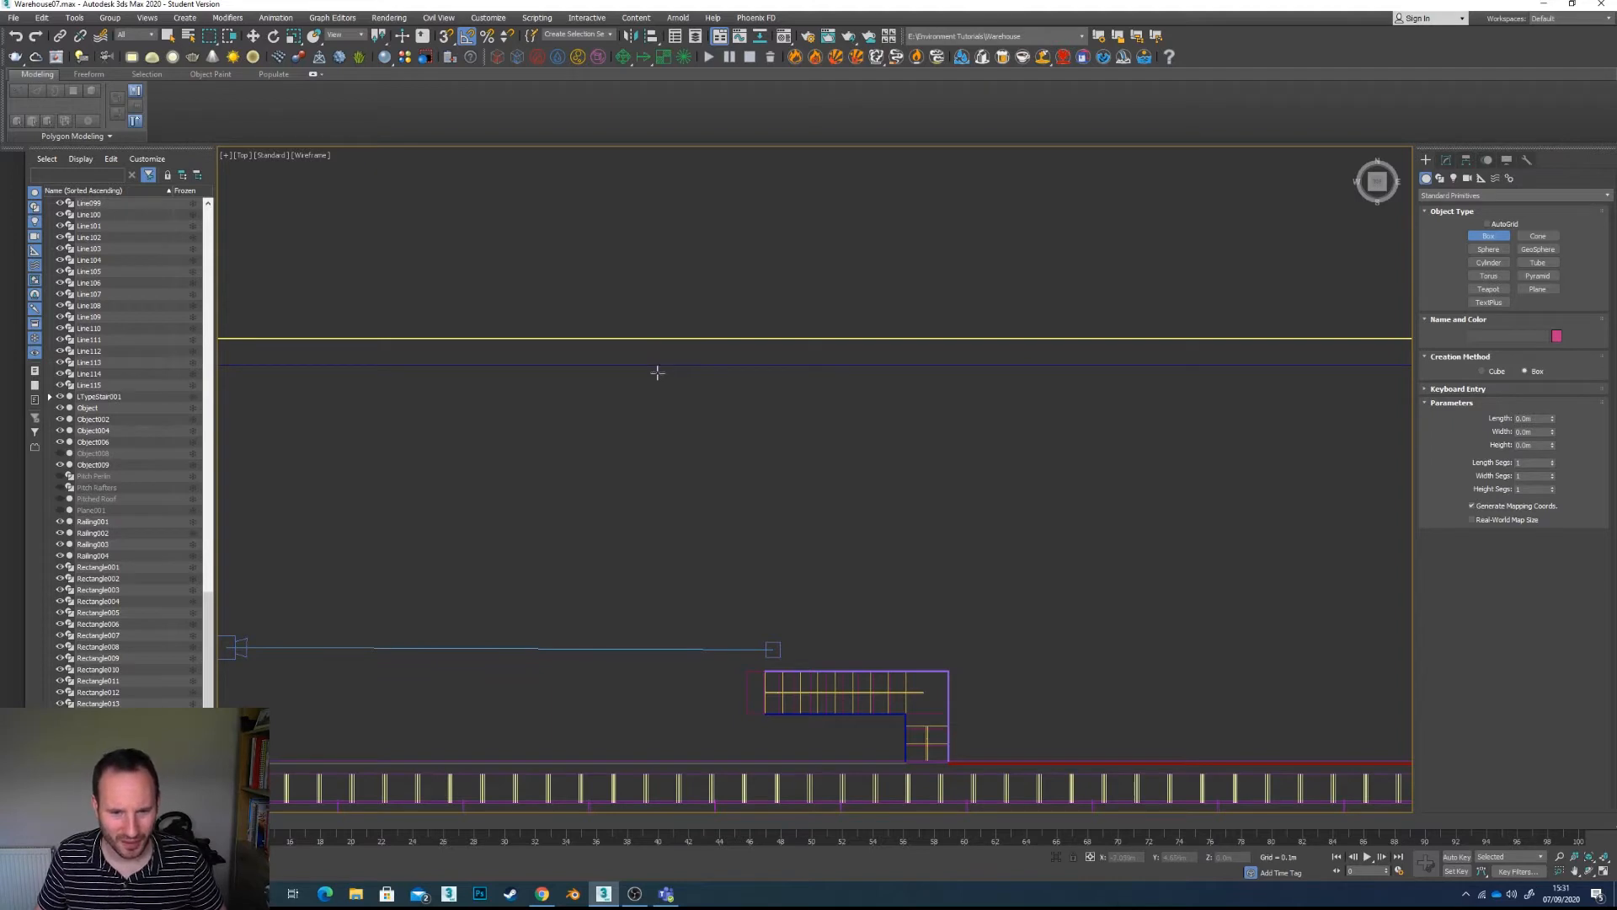
left_click_drag(657, 372, 926, 540)
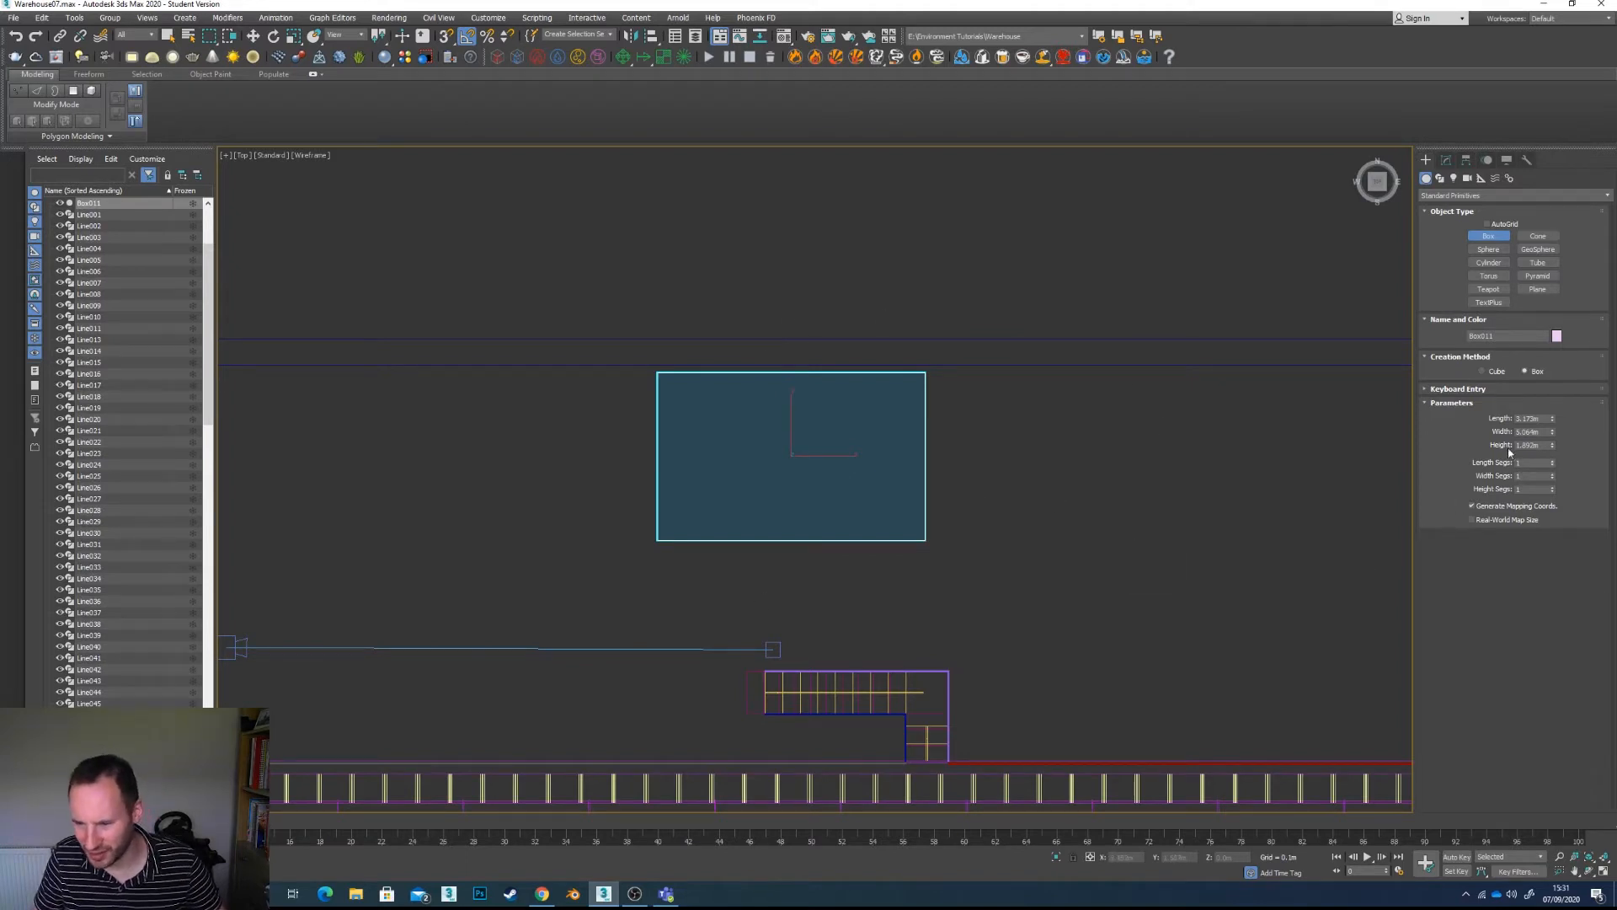
Step: Set the new box's length to 3.5 m and its width to 4 m
left_click(1536, 419)
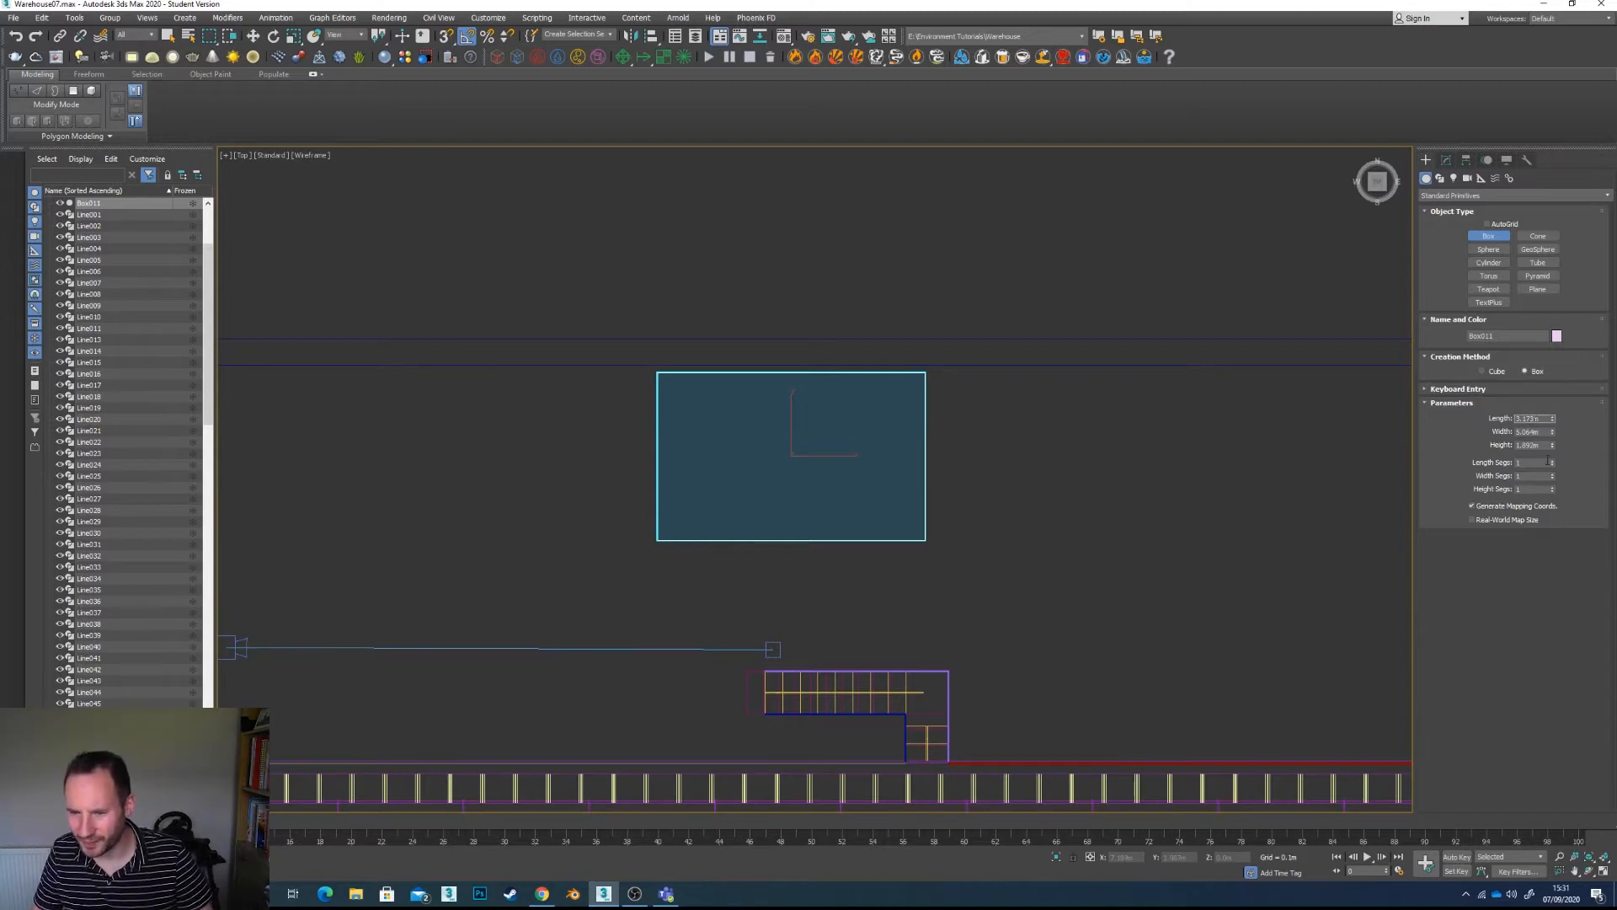
left_click_drag(1552, 418, 1546, 412)
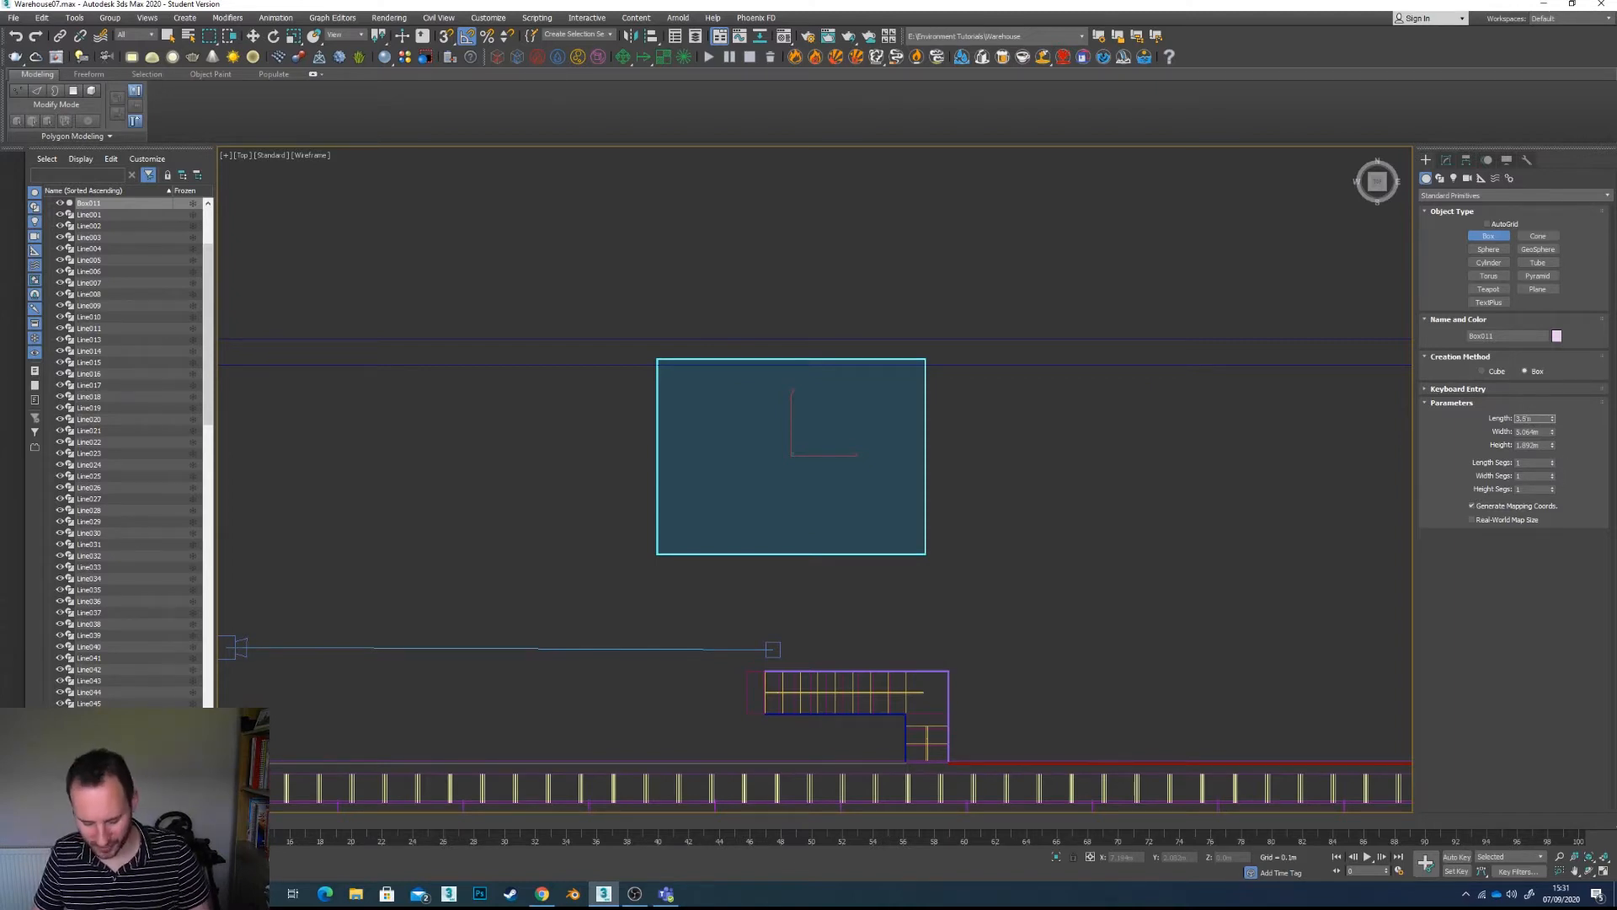
key("Return")
double_click(1535, 432)
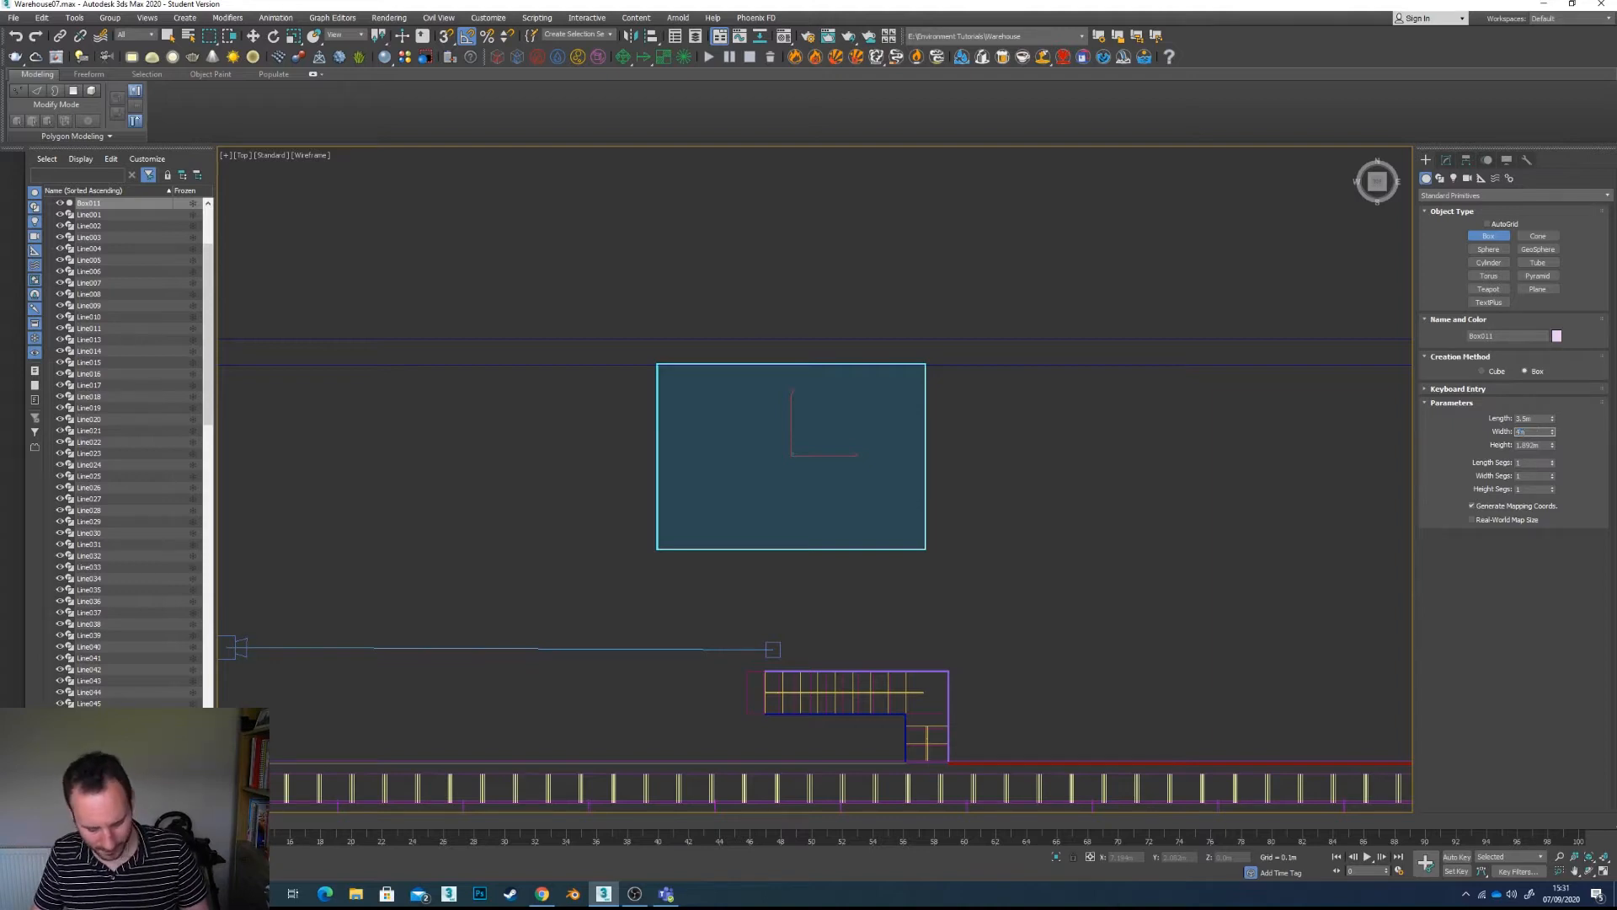
type("4m")
key("Return")
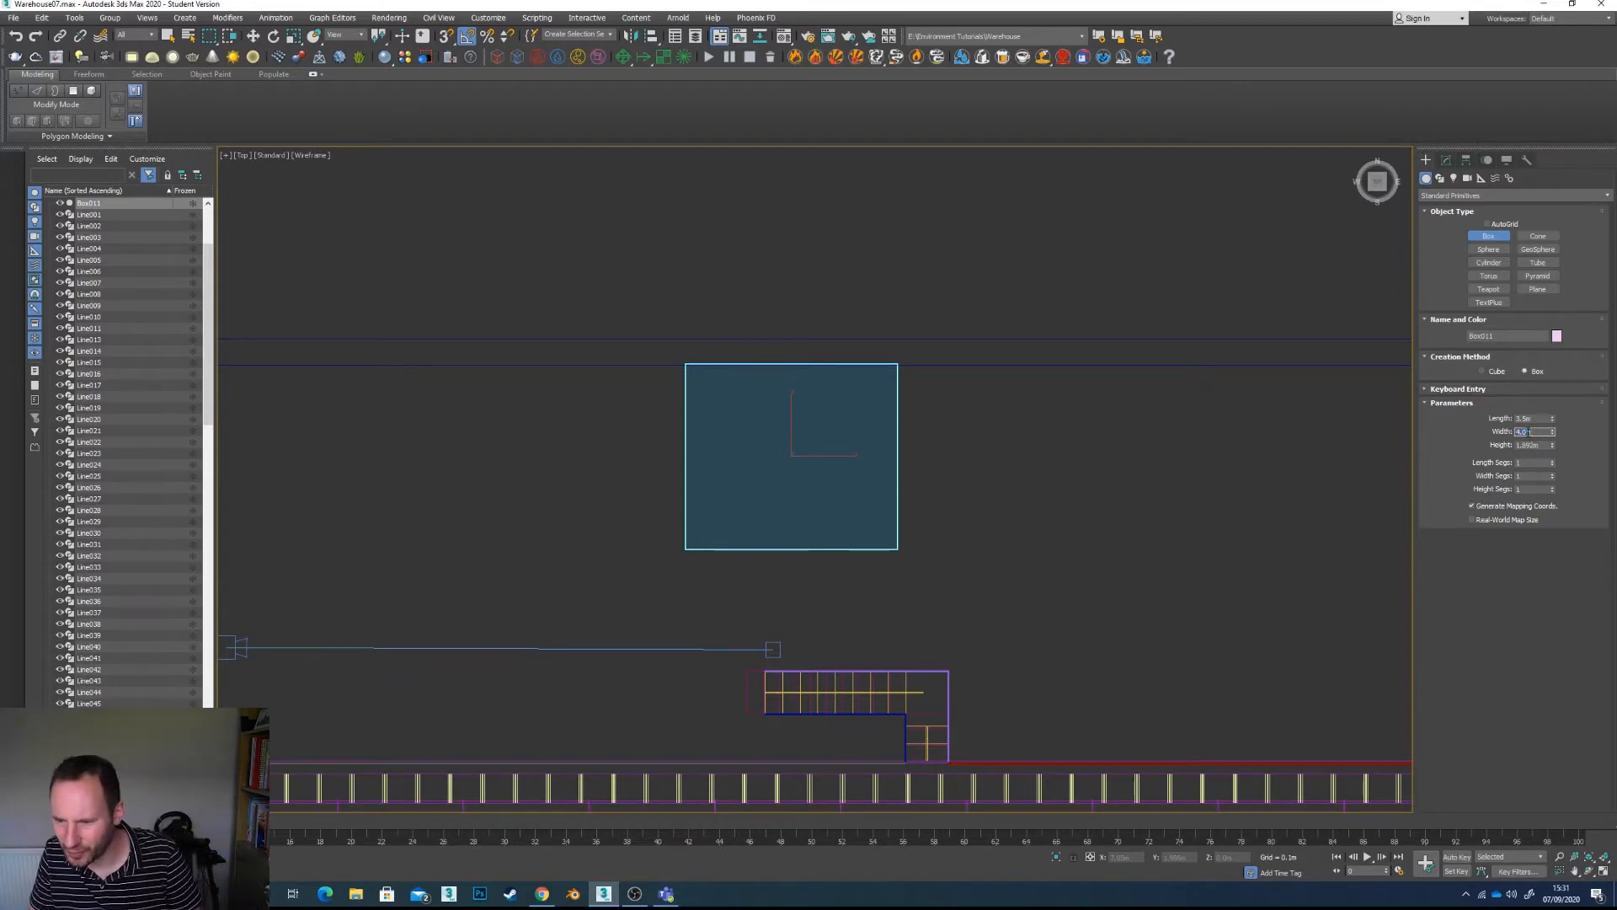
key("BackSpace")
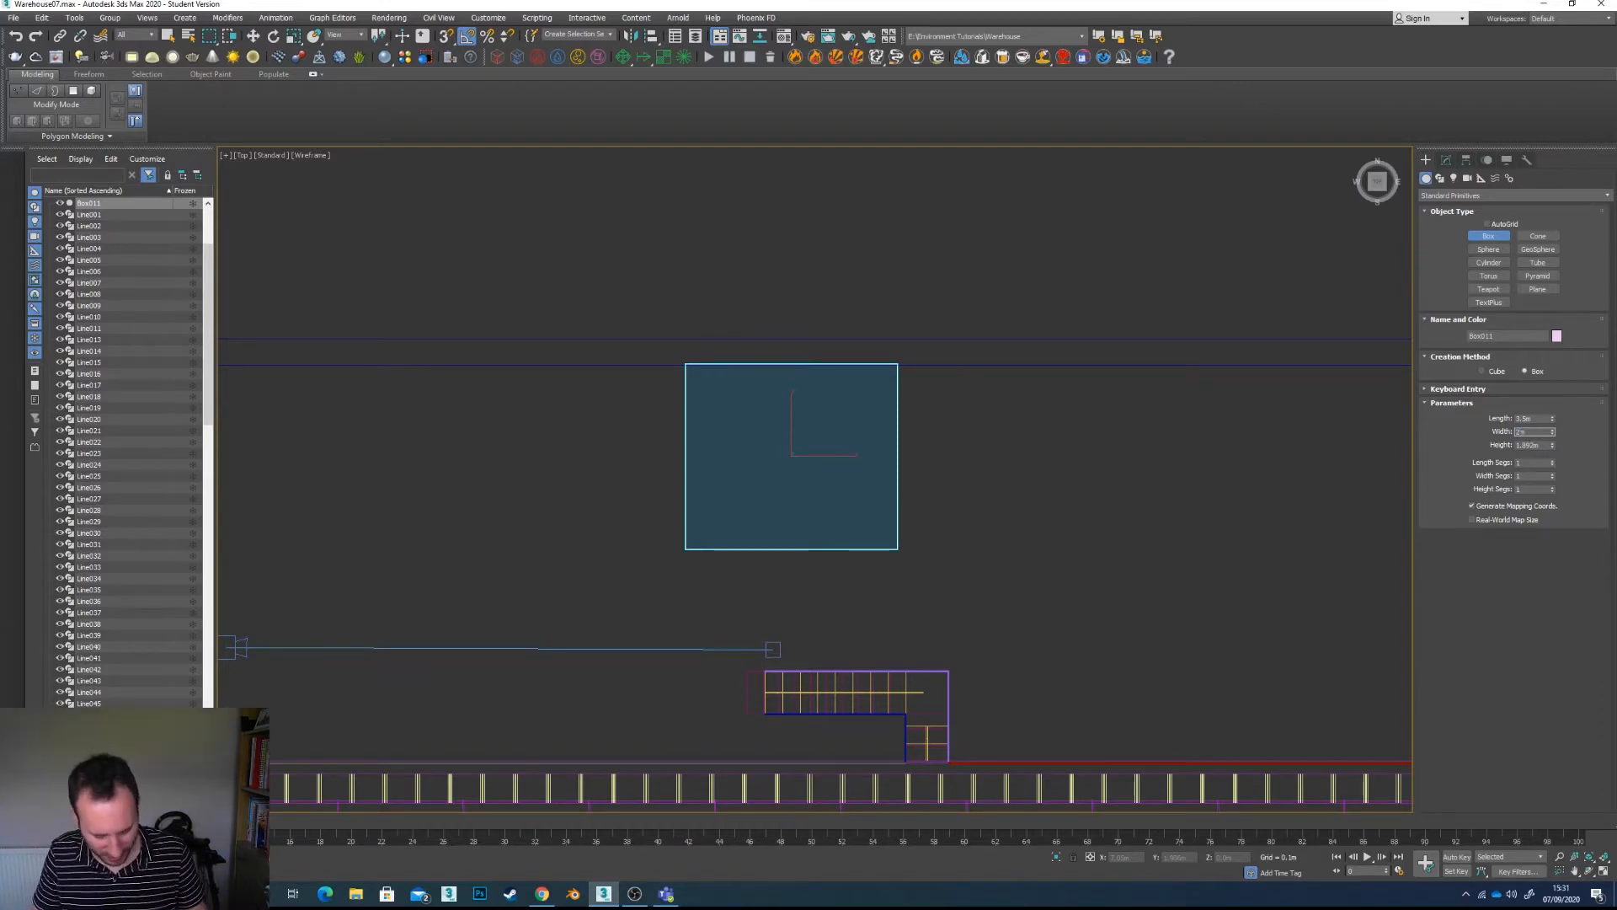
type(".5")
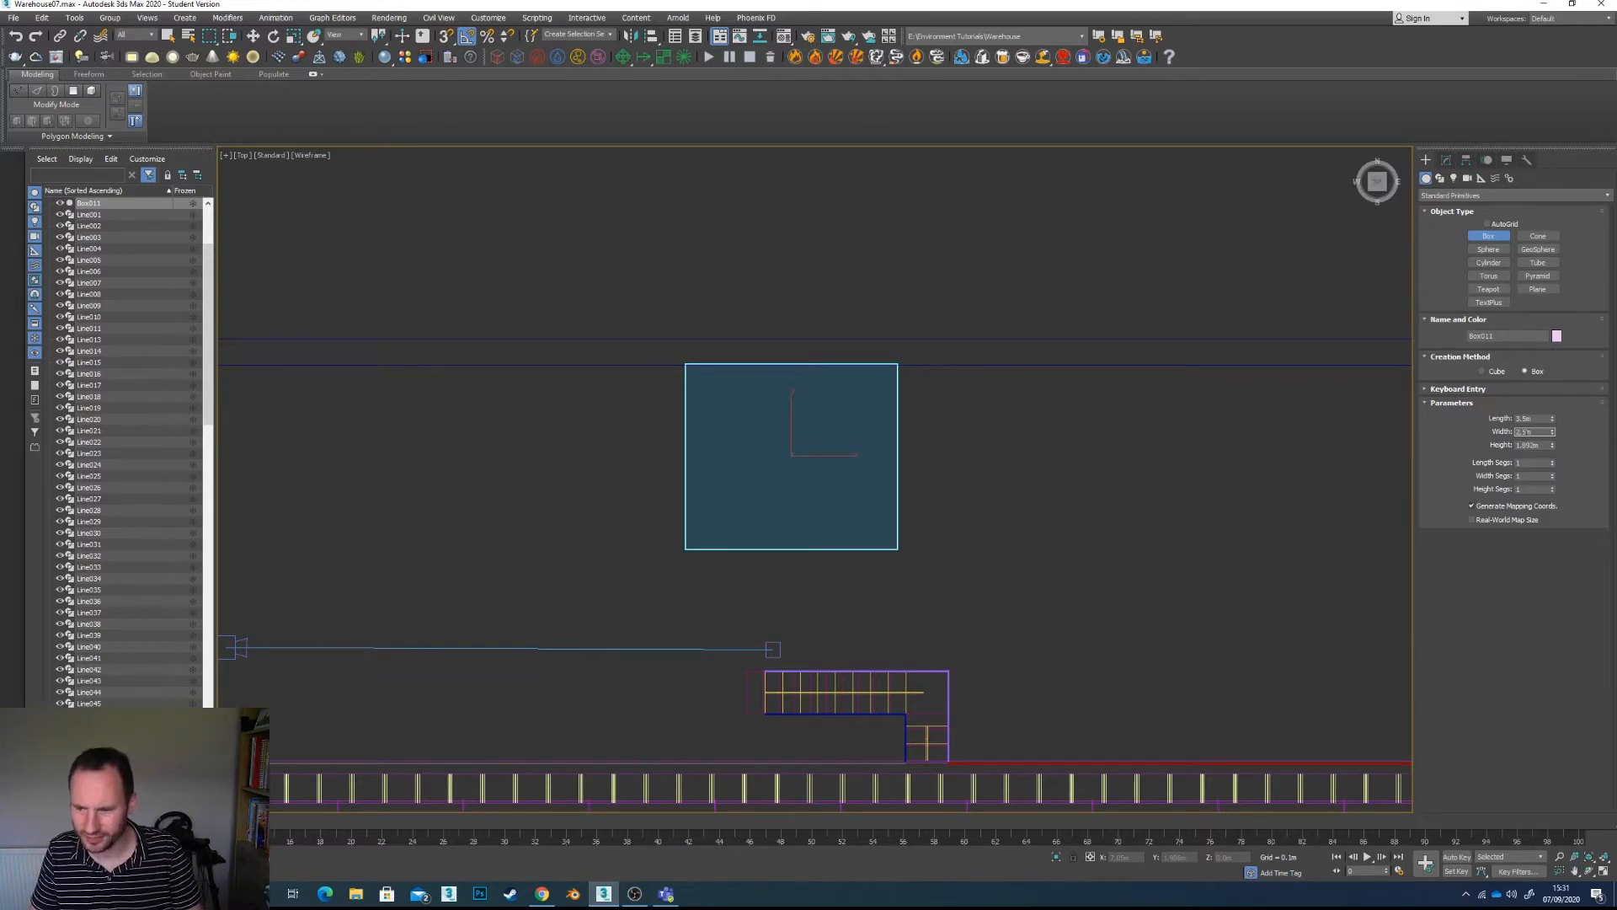
key("Return")
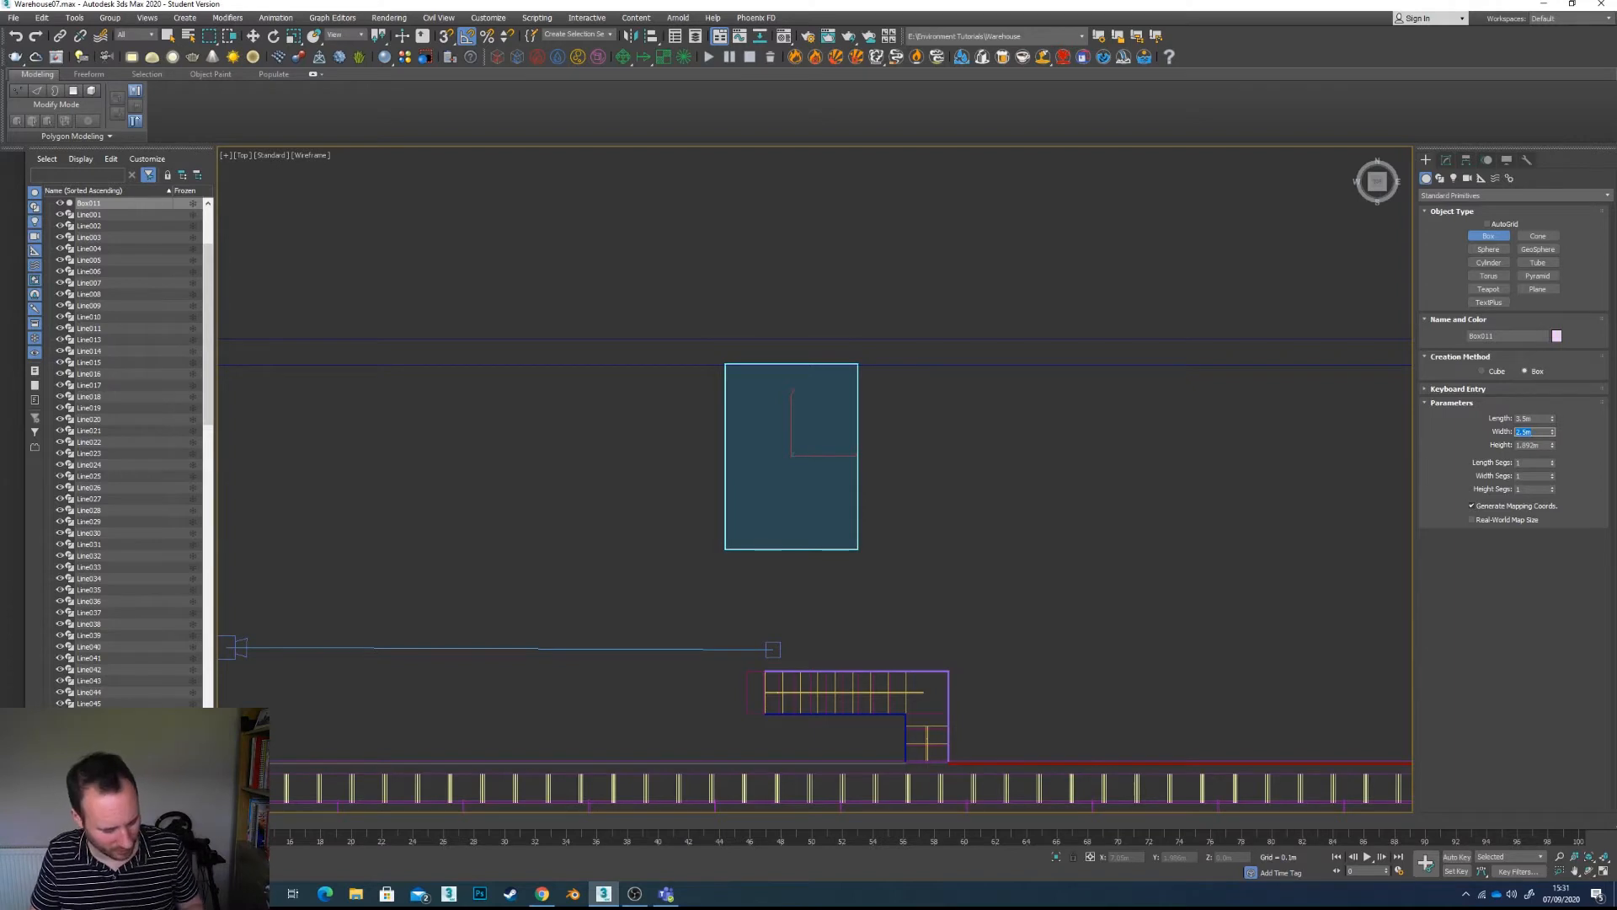
left_click(1178, 401)
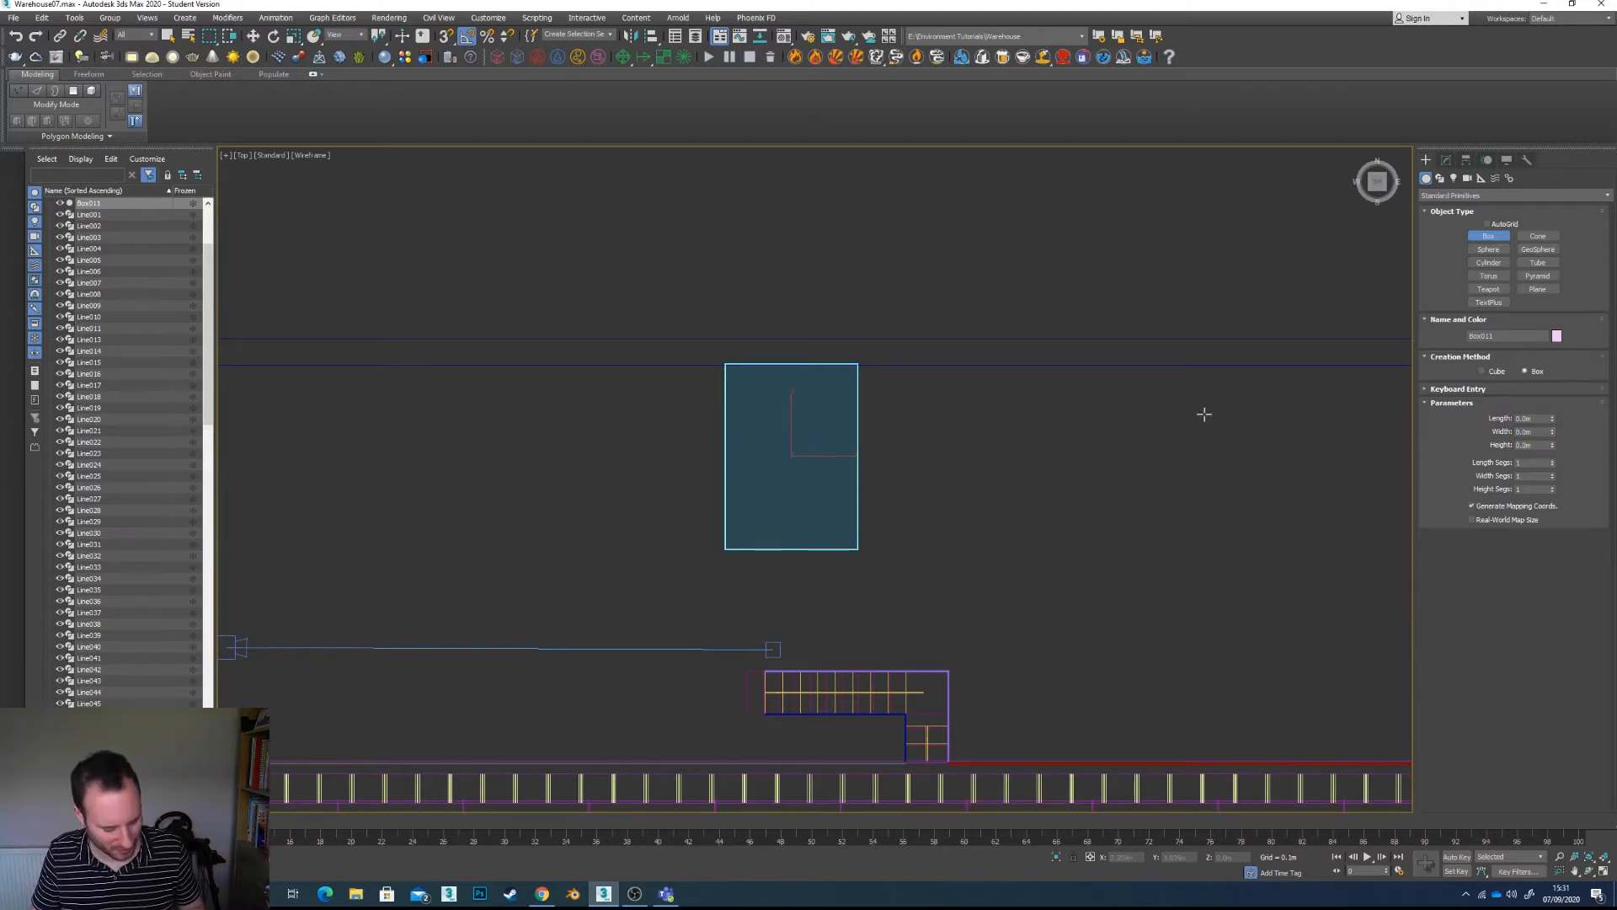
key("ctrl+z")
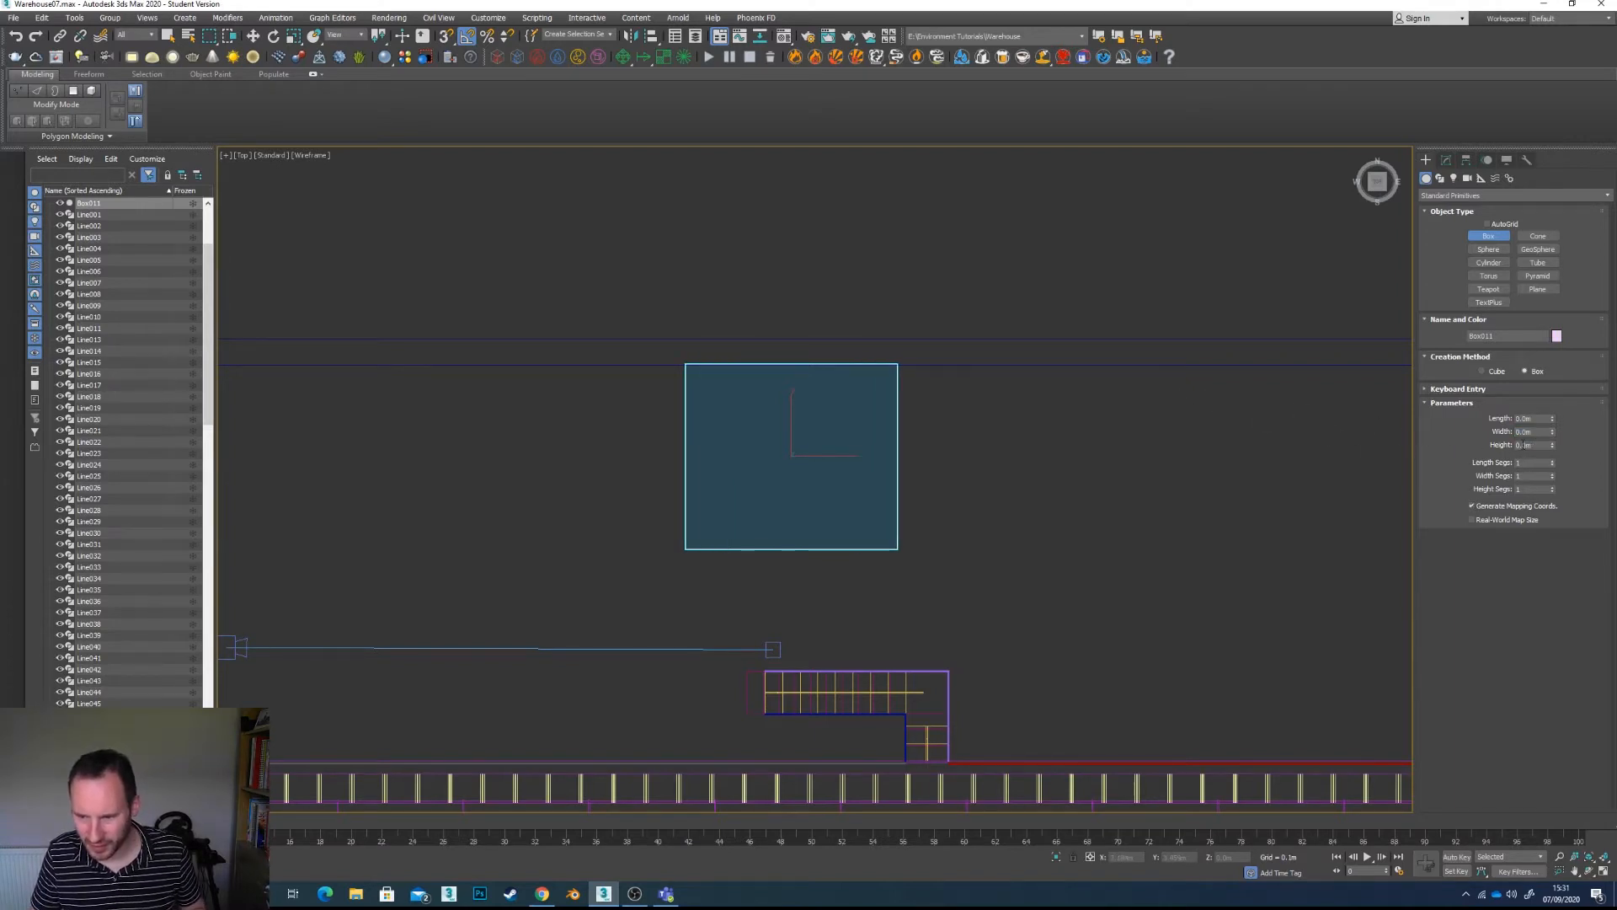
Step: Set the height of the box beside the wall to 2.5 m
left_click(1446, 160)
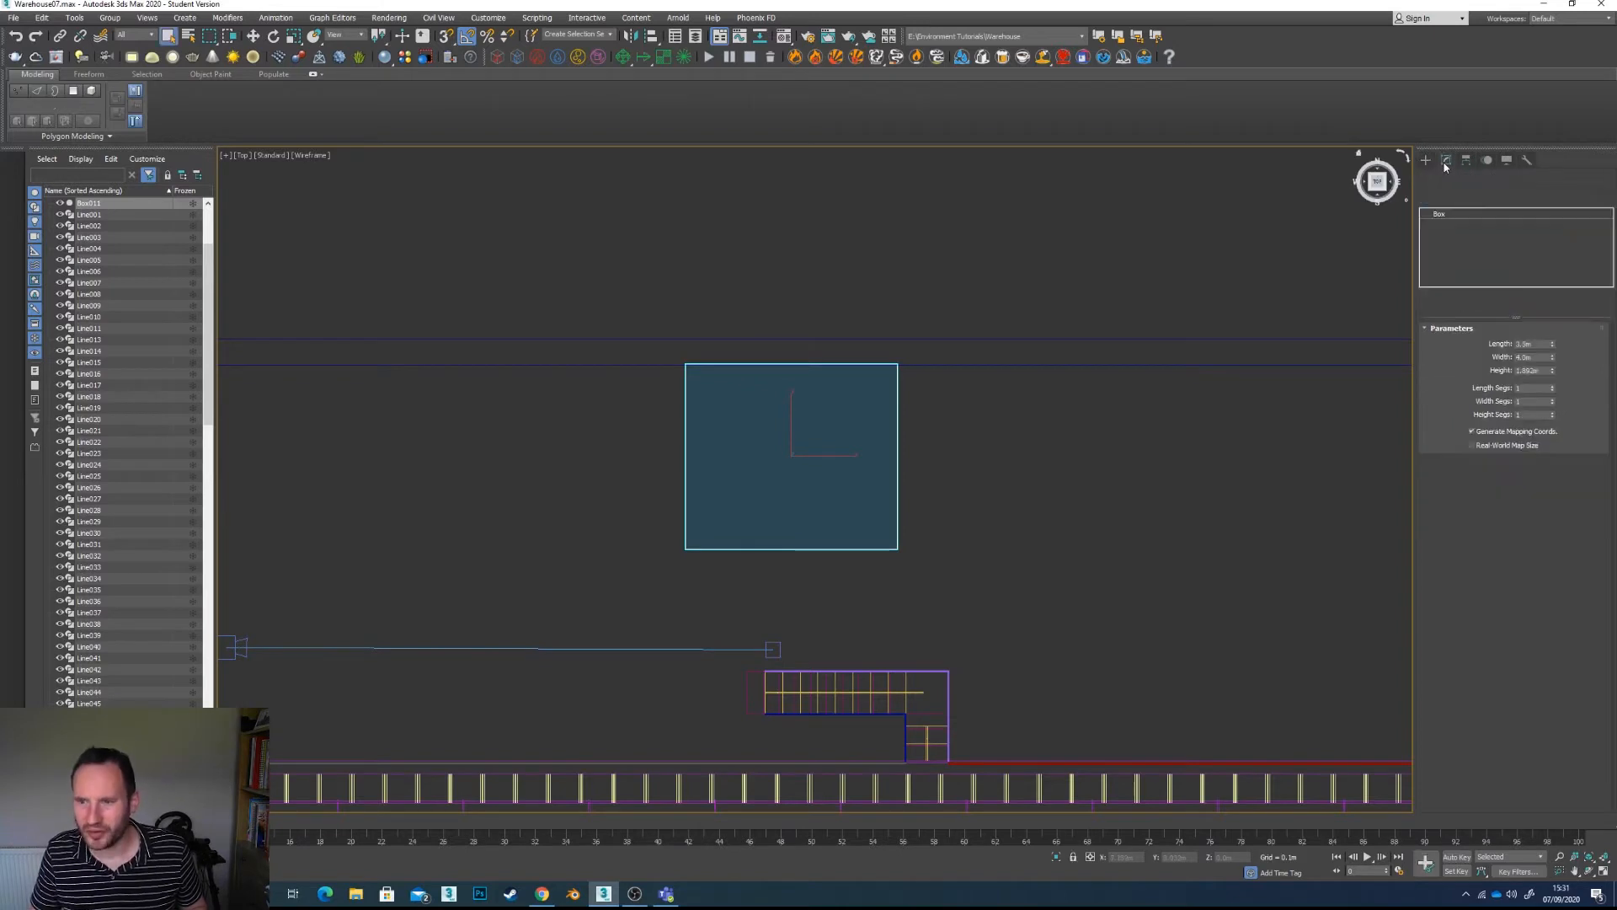
double_click(1536, 370)
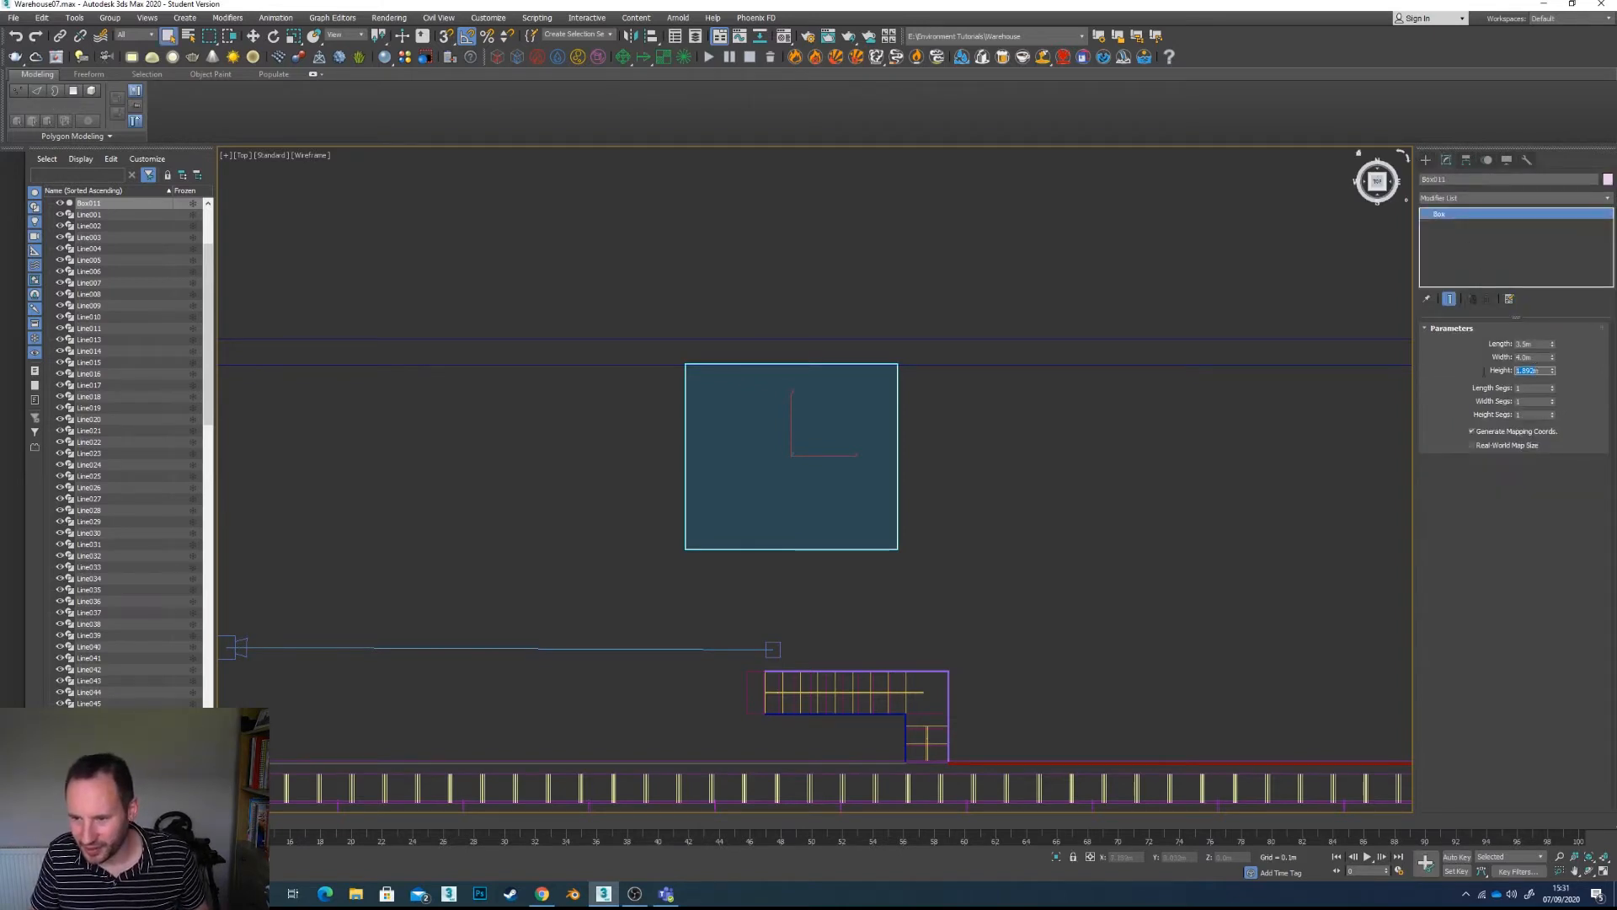
key("BackSpace")
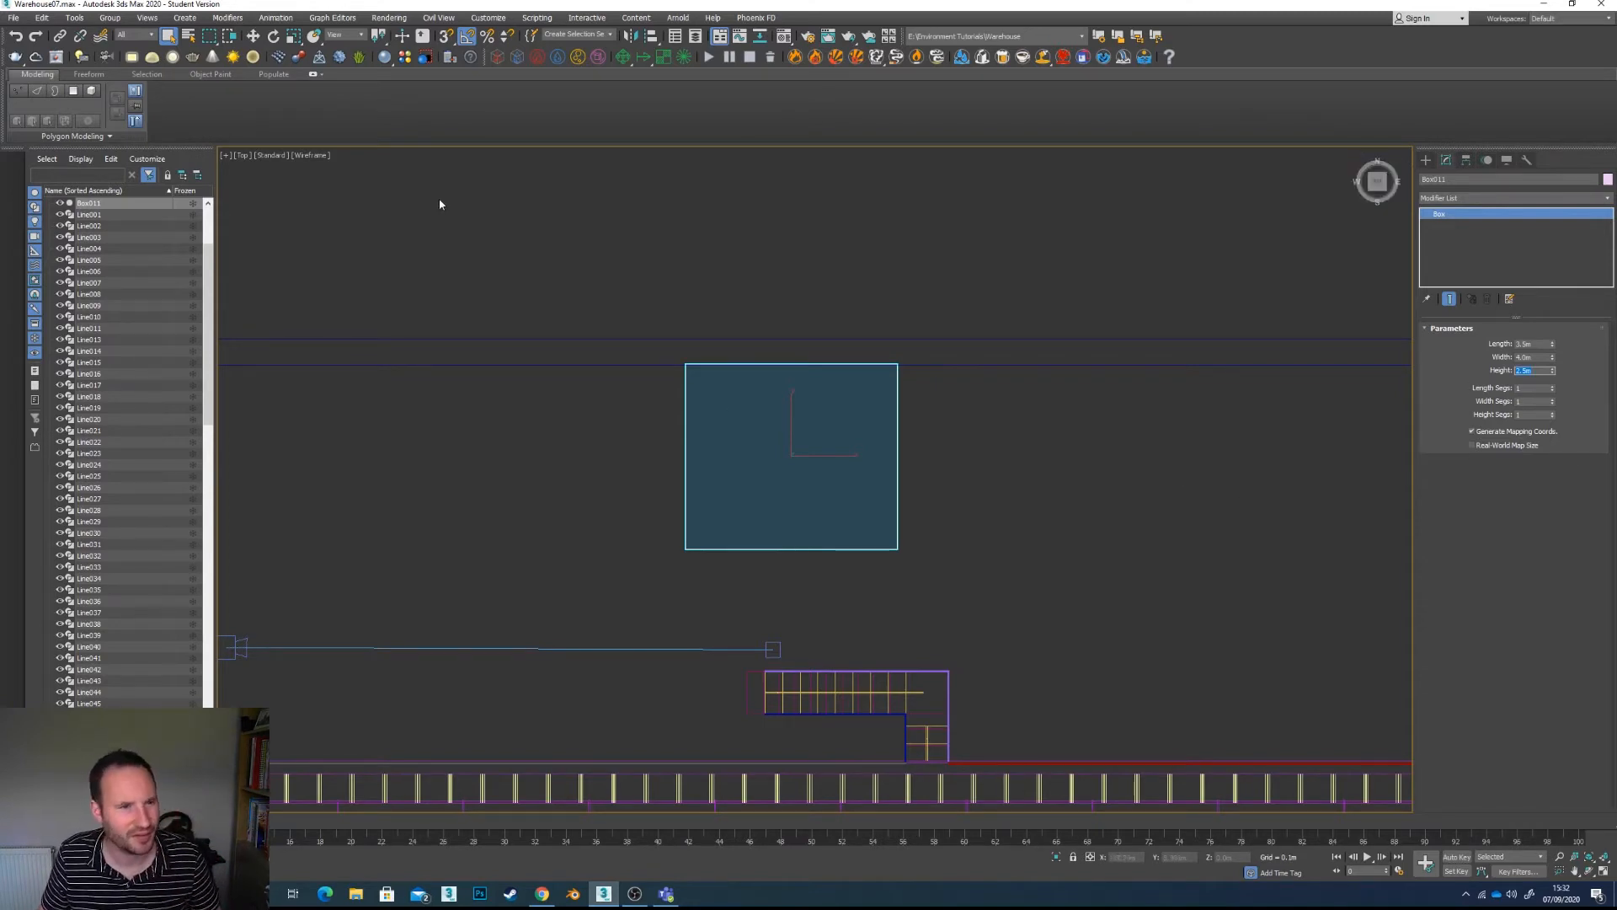
Step: Check the box from the camera, move it along the wall farther from the camera, and return to the camera view
scroll(1032, 531, "up", 2)
scroll(993, 556, "down", 4)
middle_click_drag(870, 632, 959, 575, "alt")
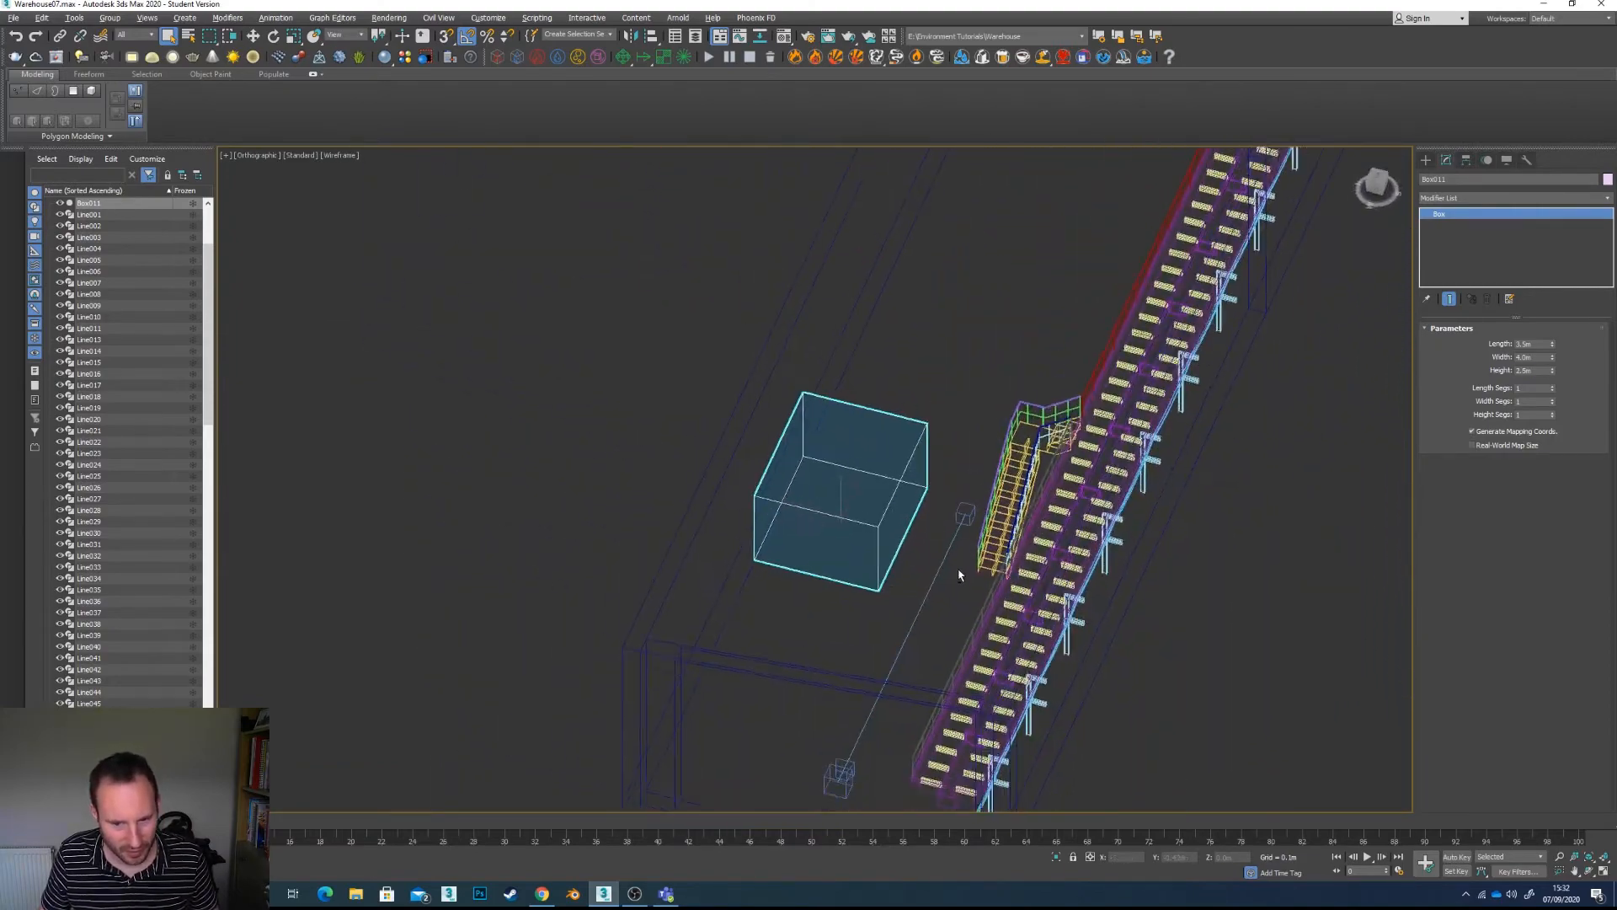
scroll(958, 575, "down", 3)
scroll(961, 567, "up", 4)
key("c")
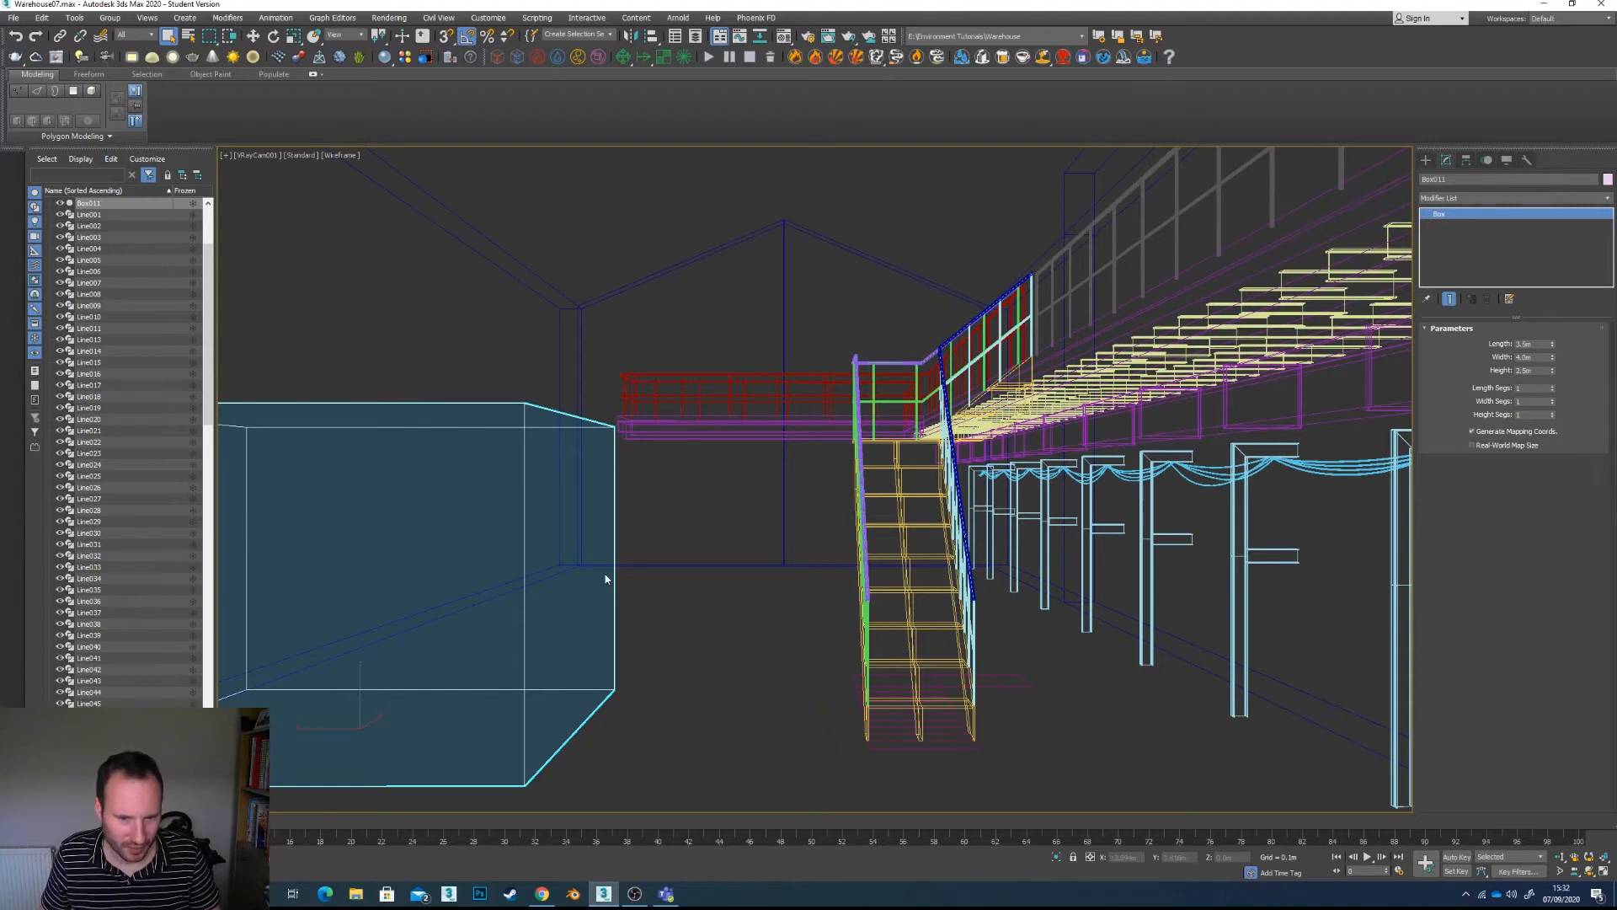
key("t")
scroll(613, 567, "down", 2)
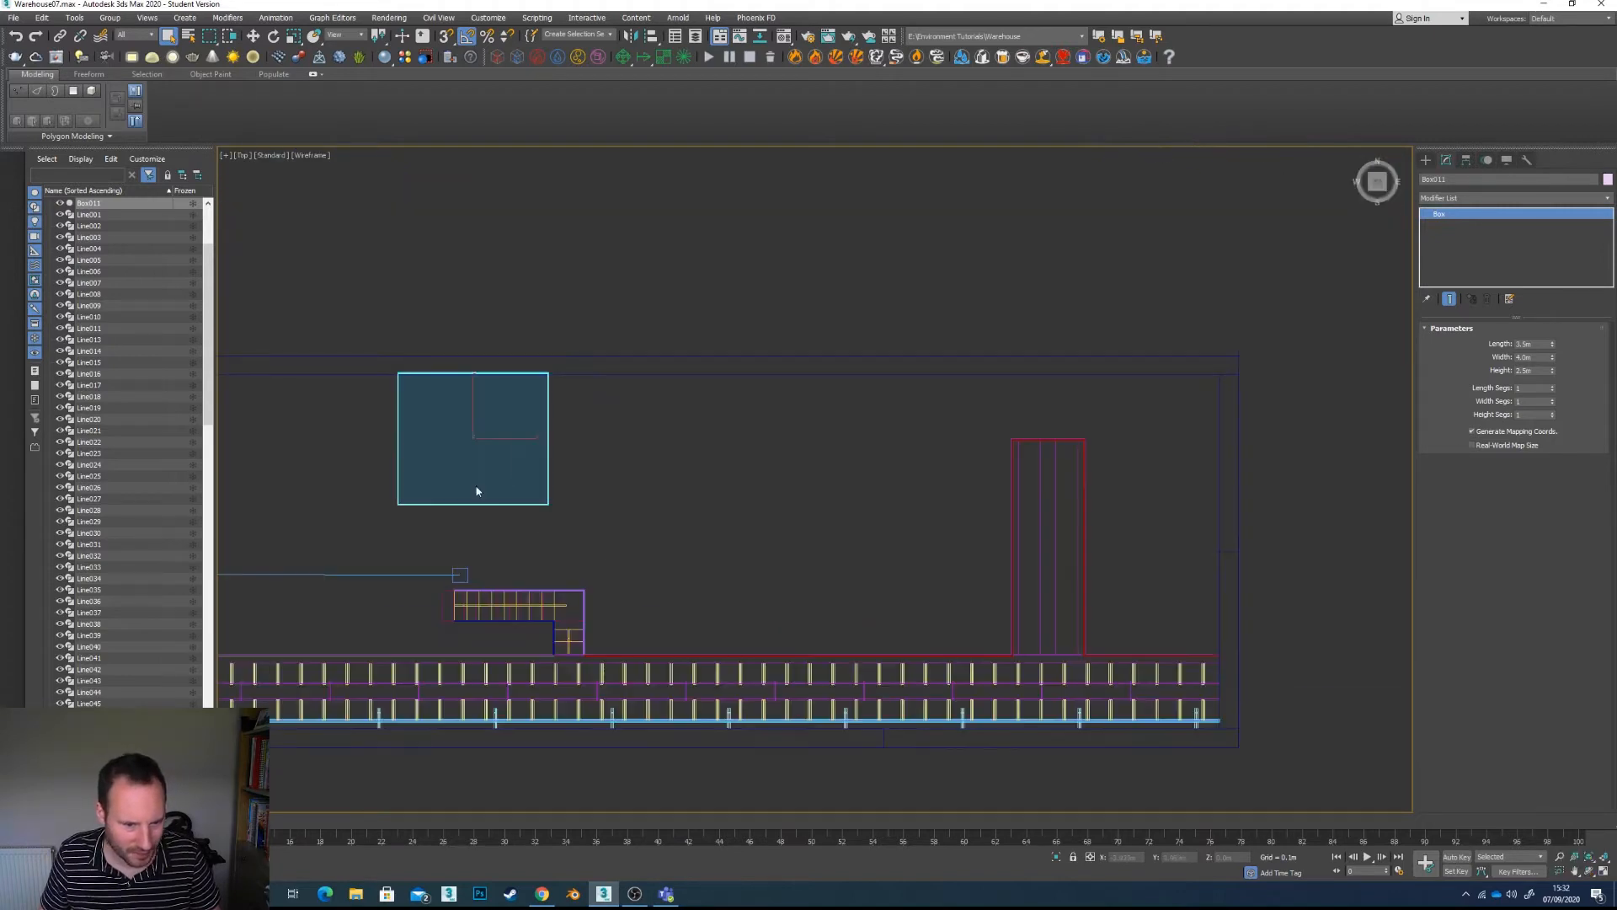
left_click(255, 36)
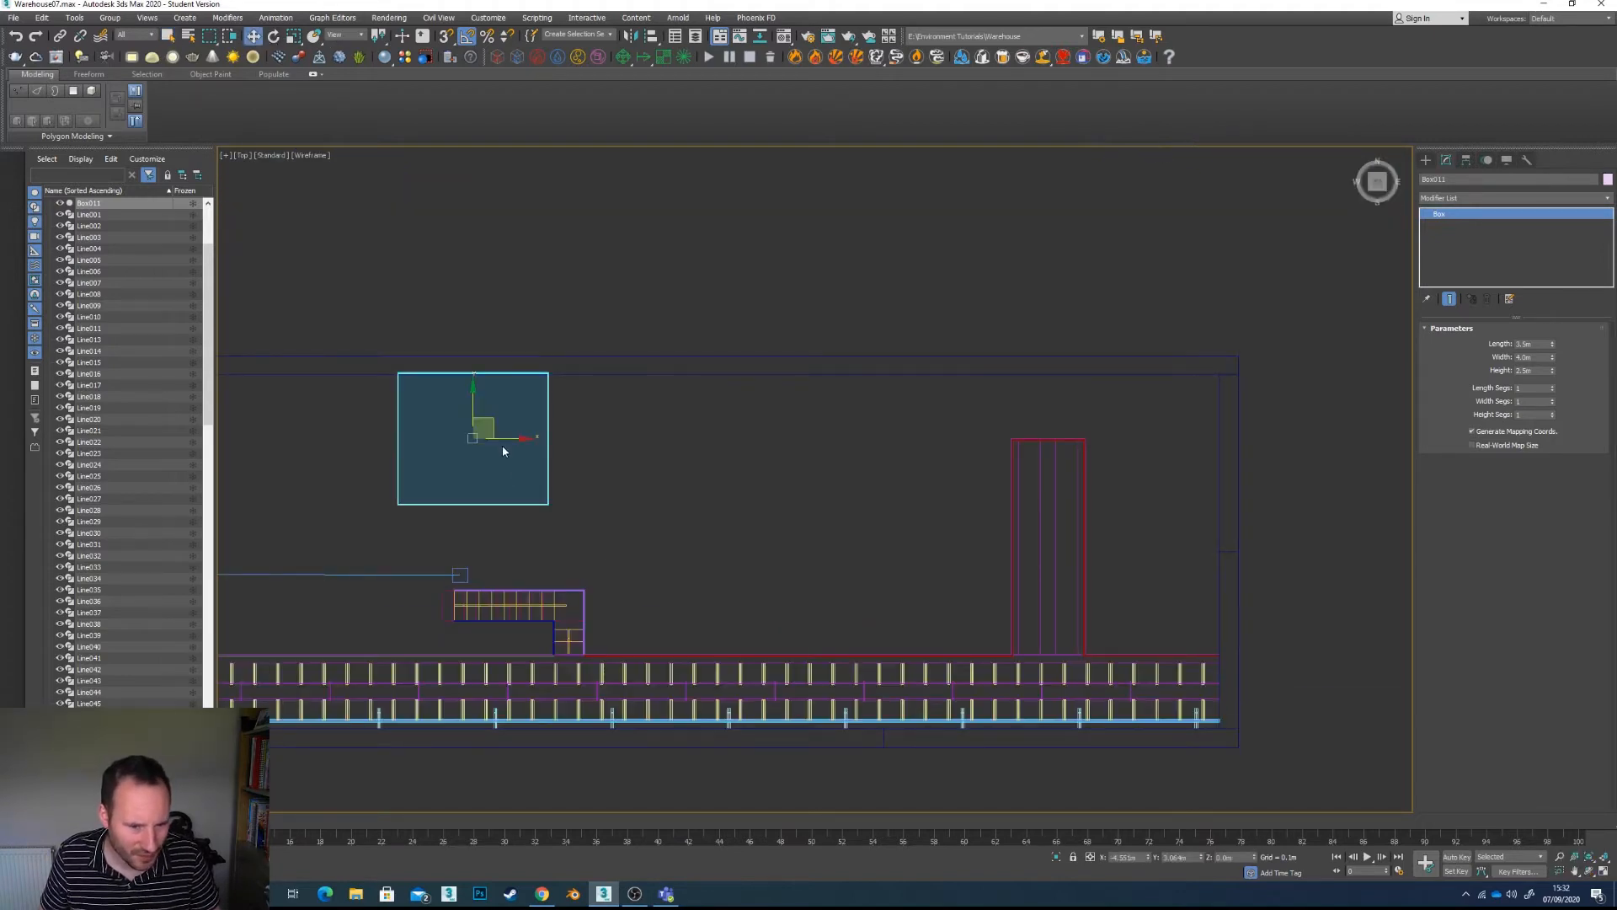
left_click_drag(504, 448, 597, 457)
key("c")
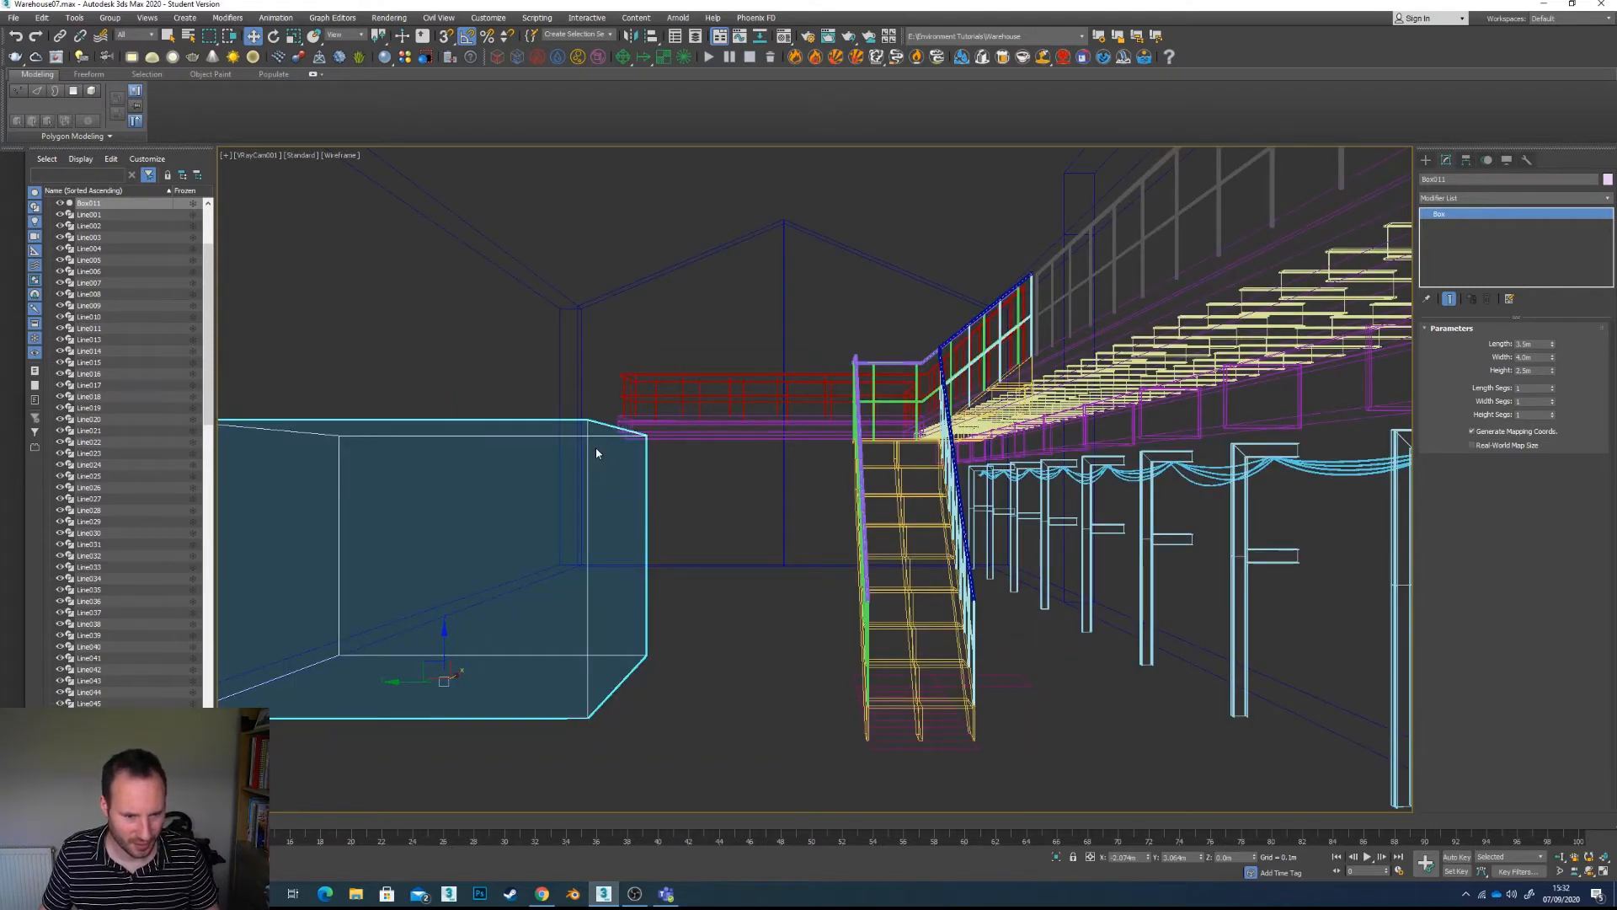
Step: Open the Material Editor, isolate the selected box, and show the whole box at an angle in a perspective view
key("m")
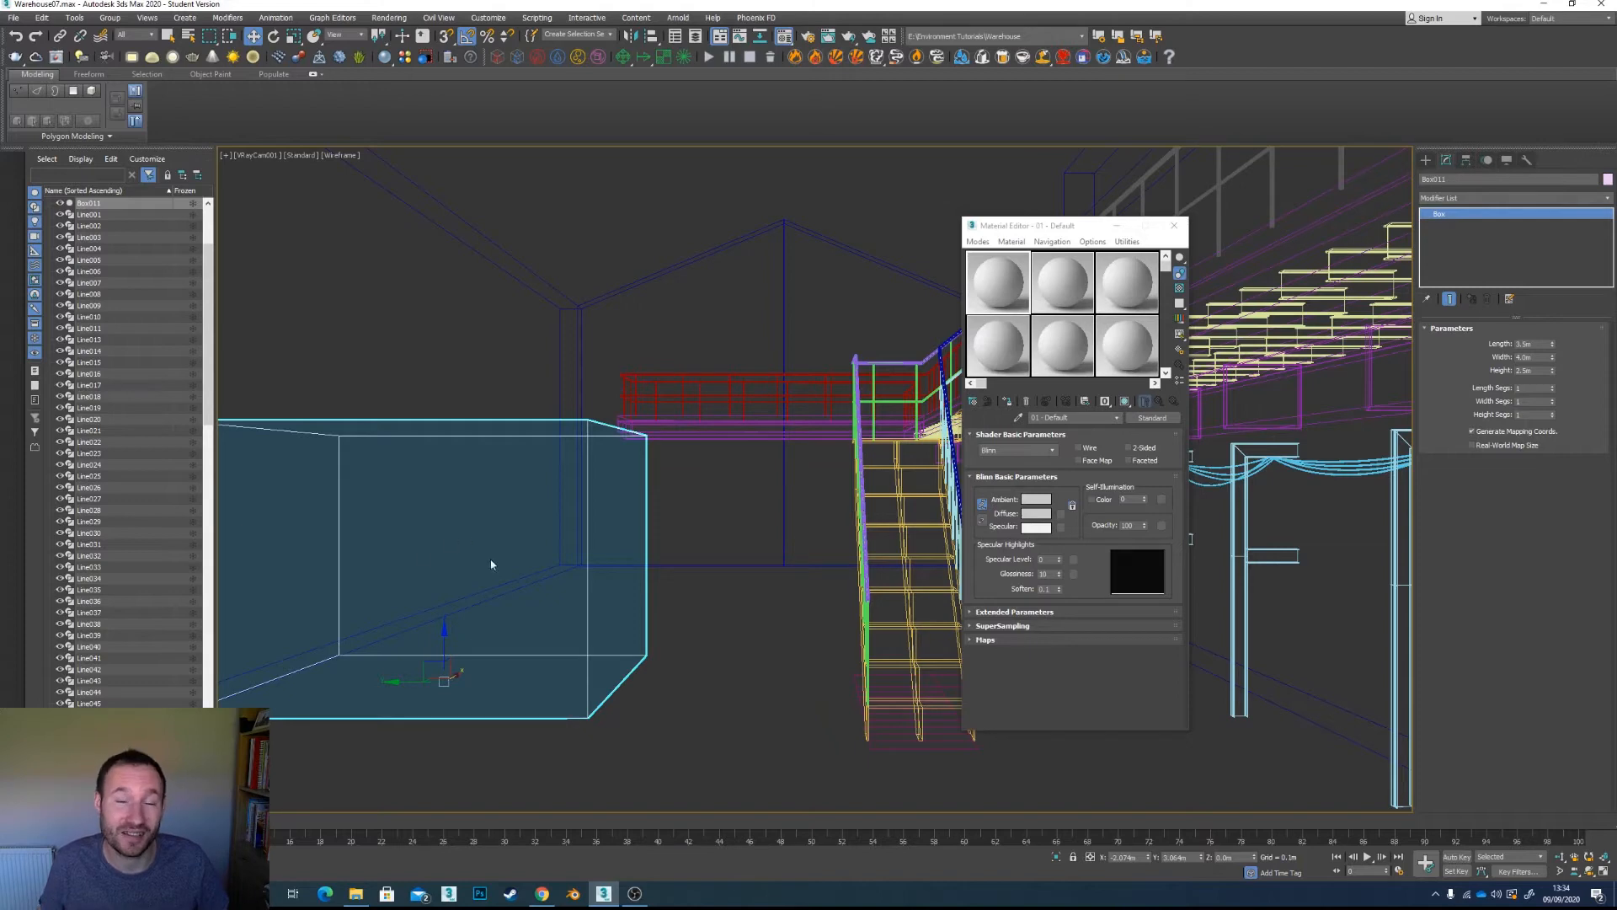
right_click(549, 603)
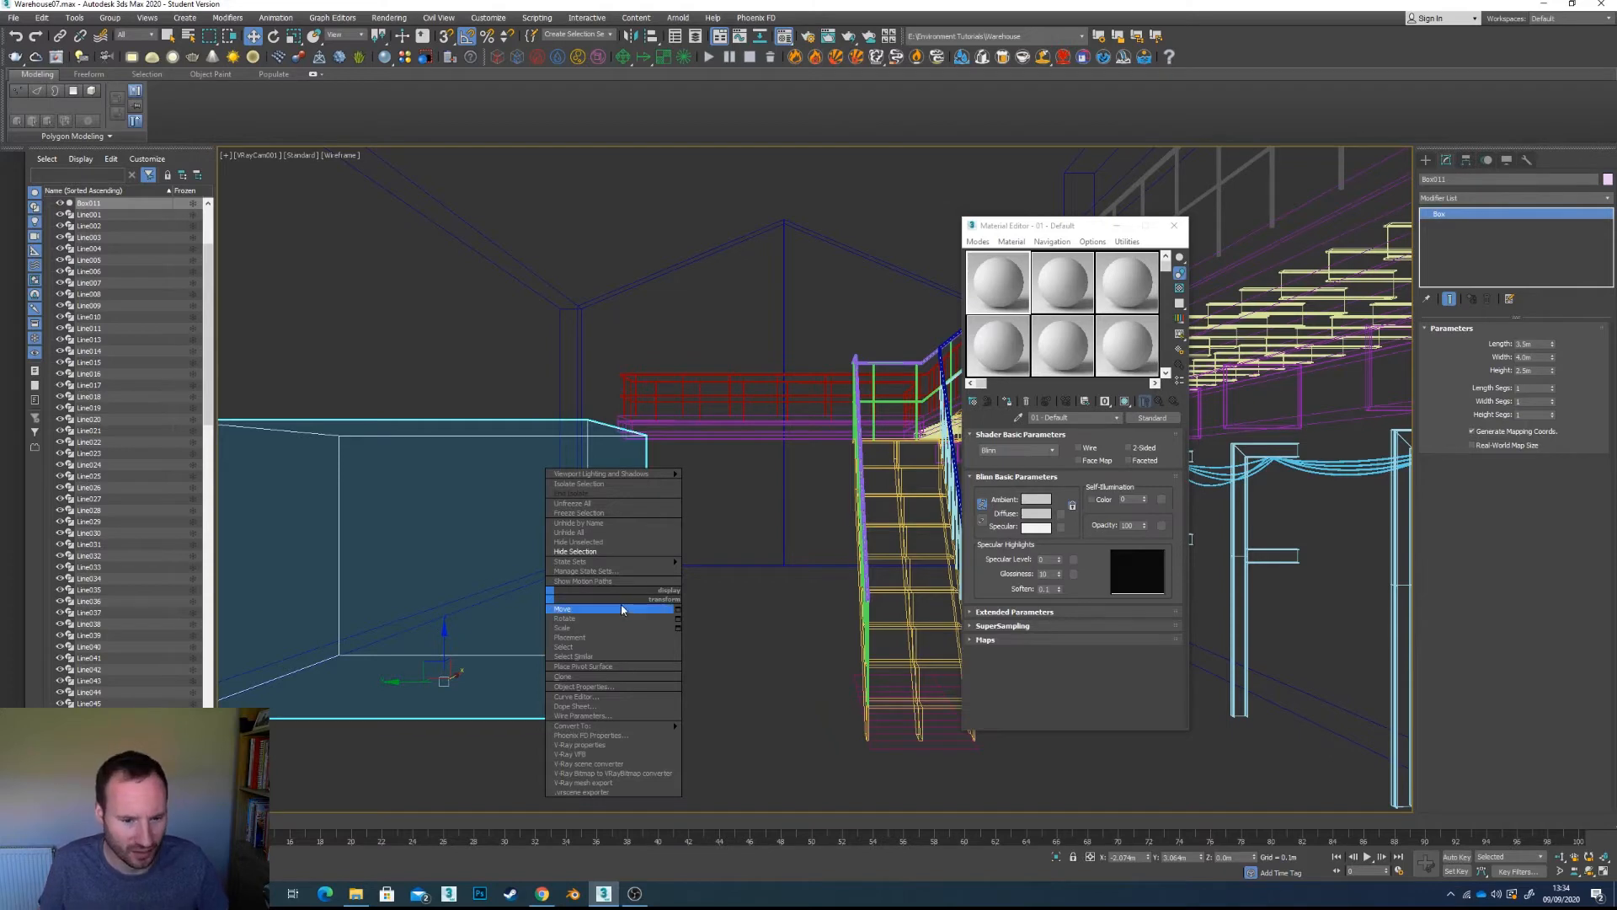
left_click(609, 486)
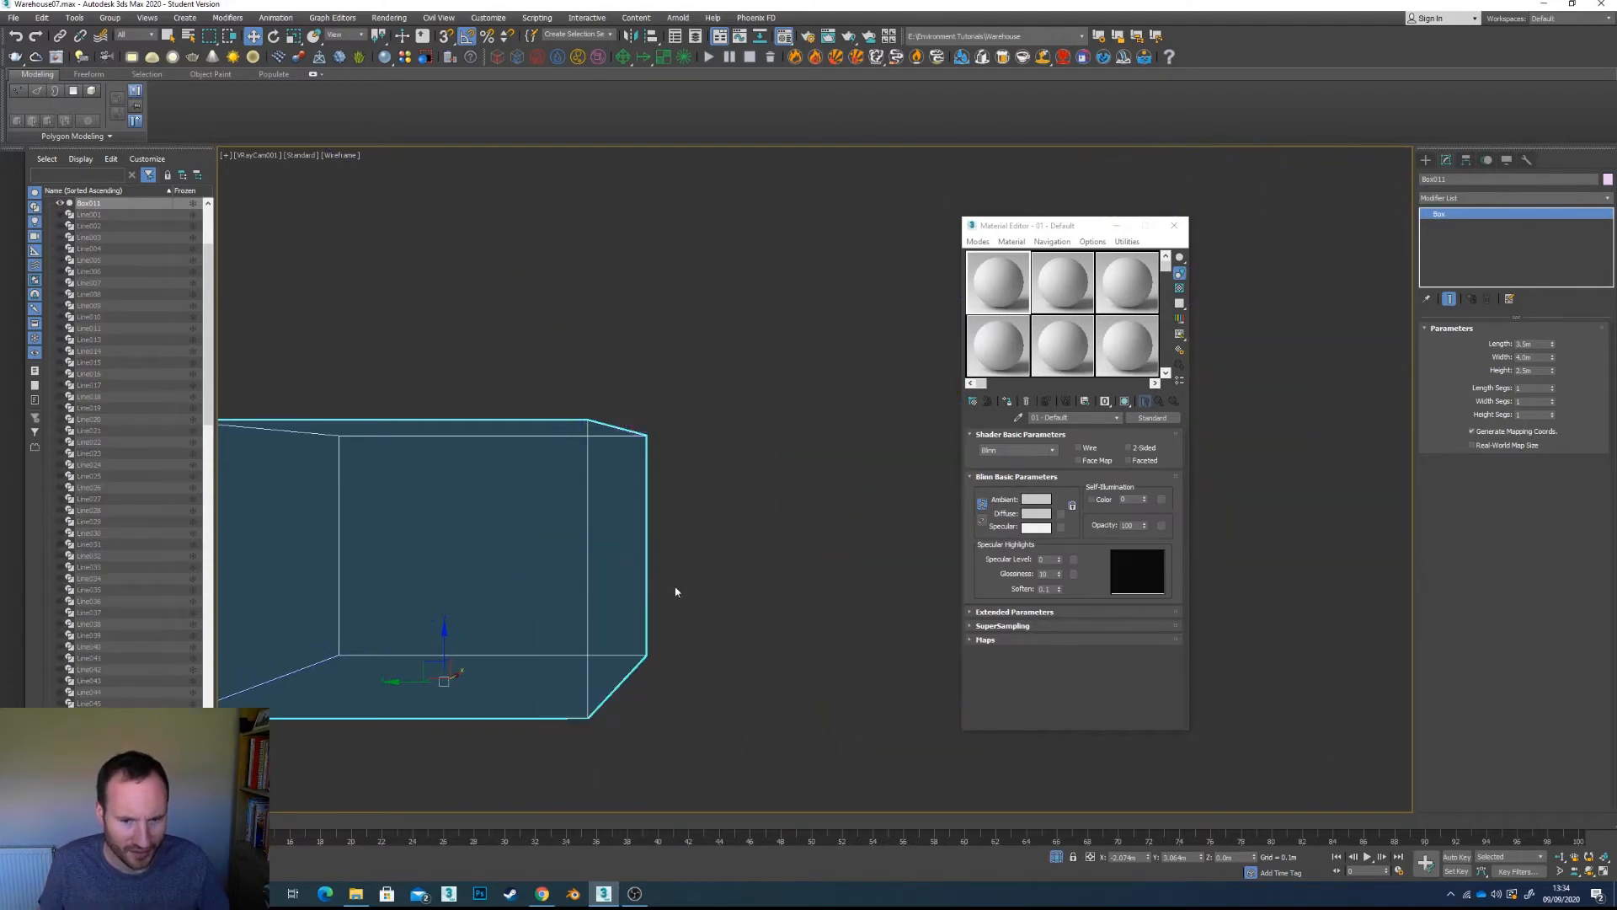
key("p")
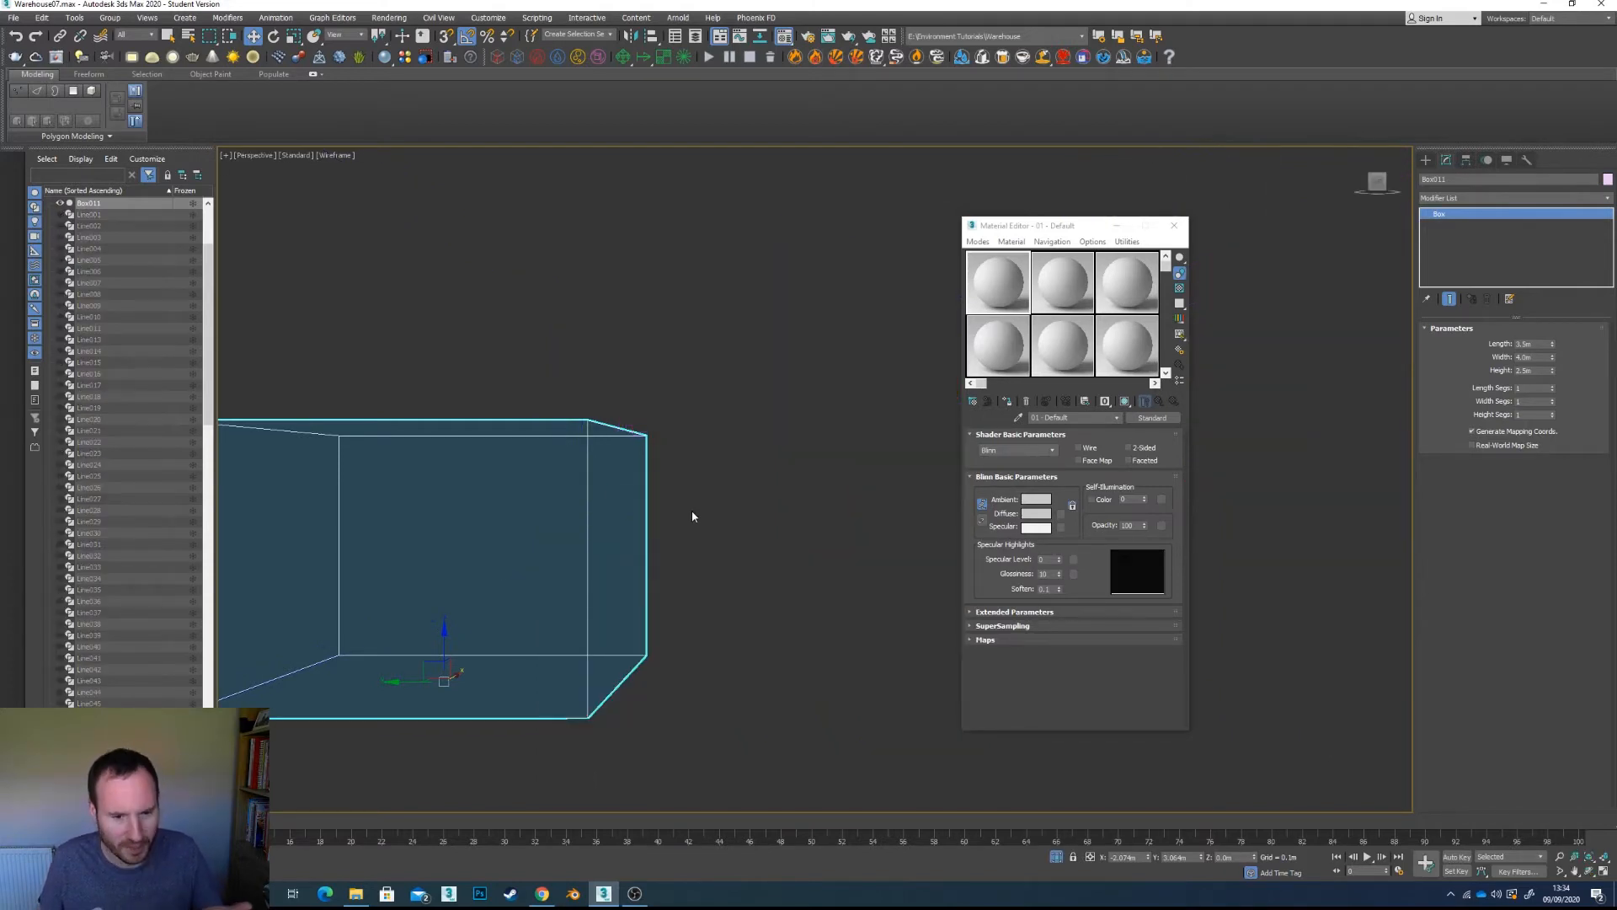
scroll(692, 511, "down", 5)
scroll(690, 514, "up", 5)
scroll(688, 521, "up", 3)
middle_click_drag(696, 545, 797, 547, "alt")
scroll(643, 556, "down", 3)
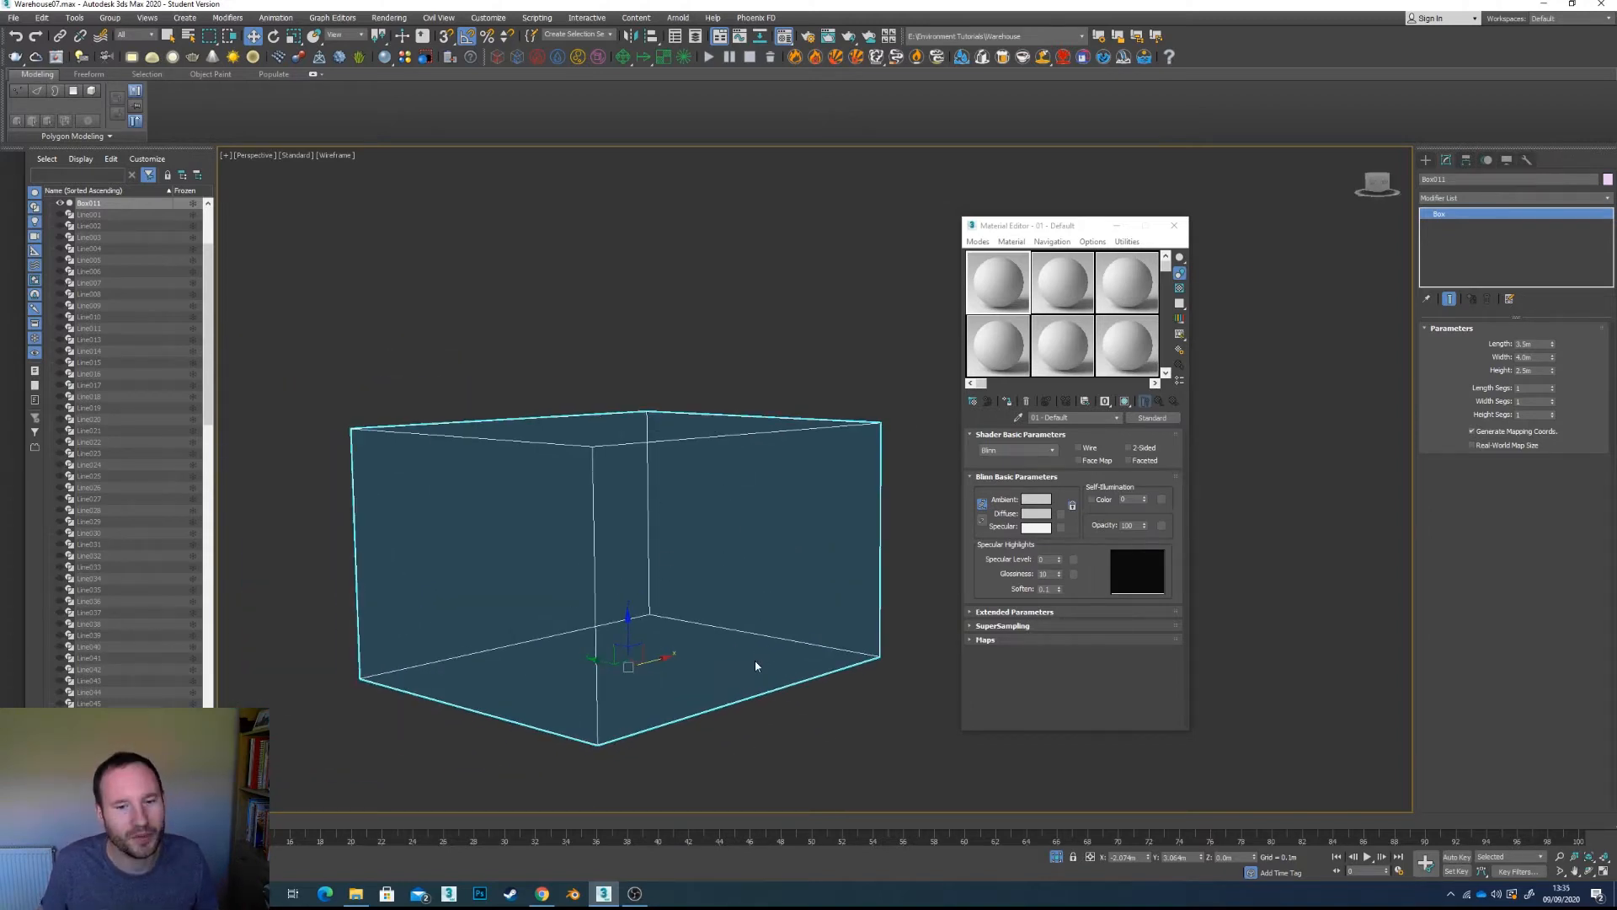
Step: Show the isolated box in the front view and close the Material Editor
middle_click_drag(825, 661, 755, 657, "alt")
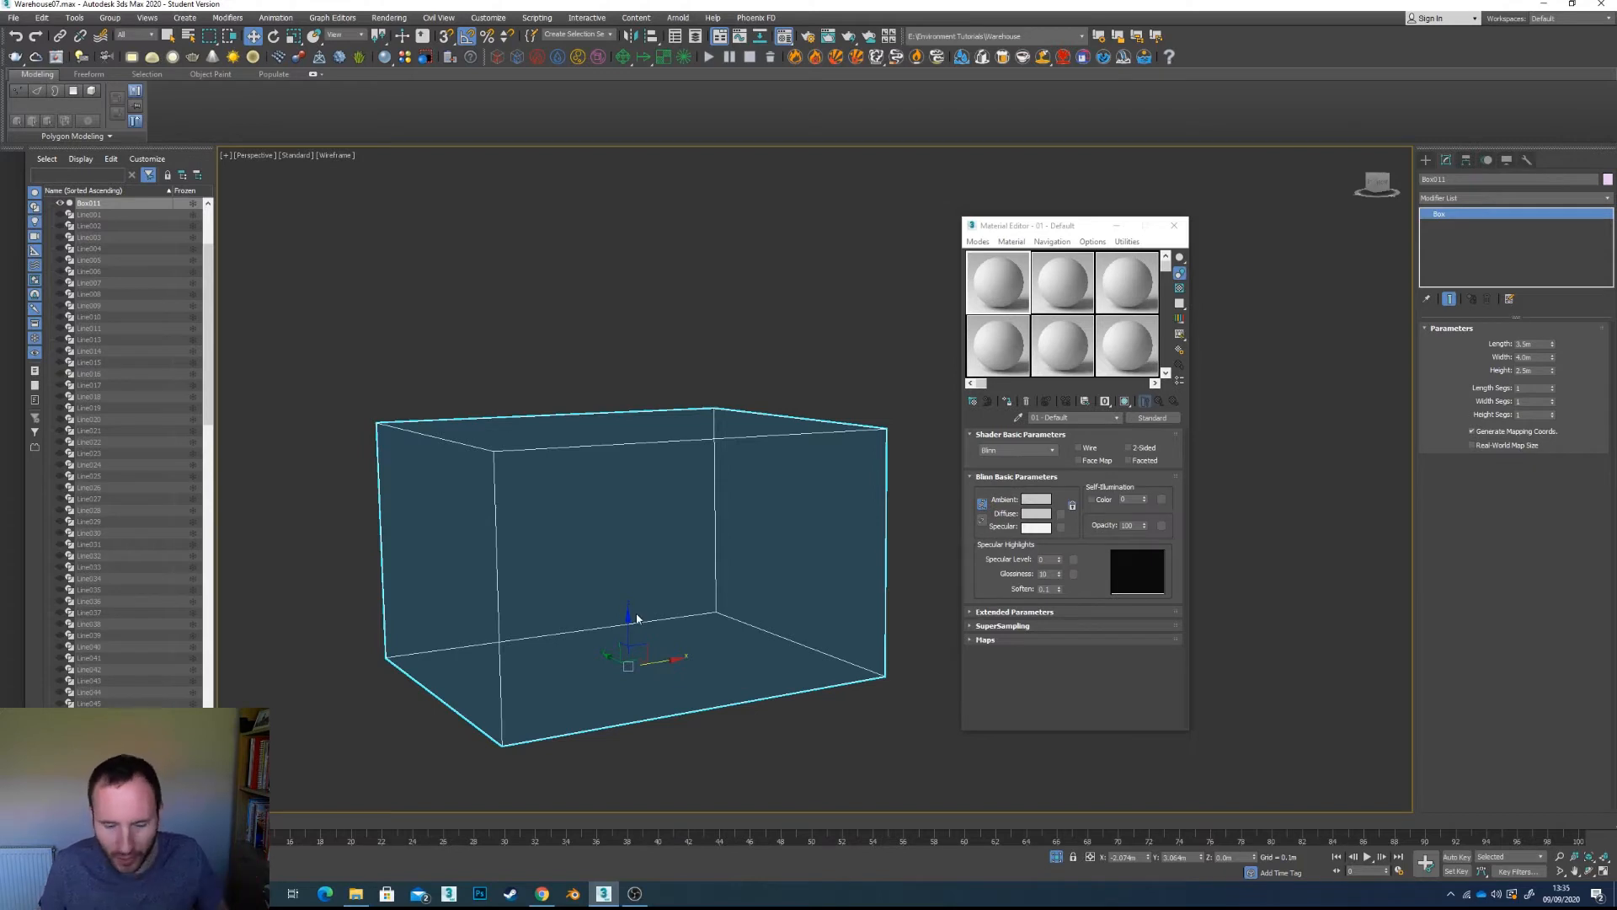
scroll(636, 585, "down", 2)
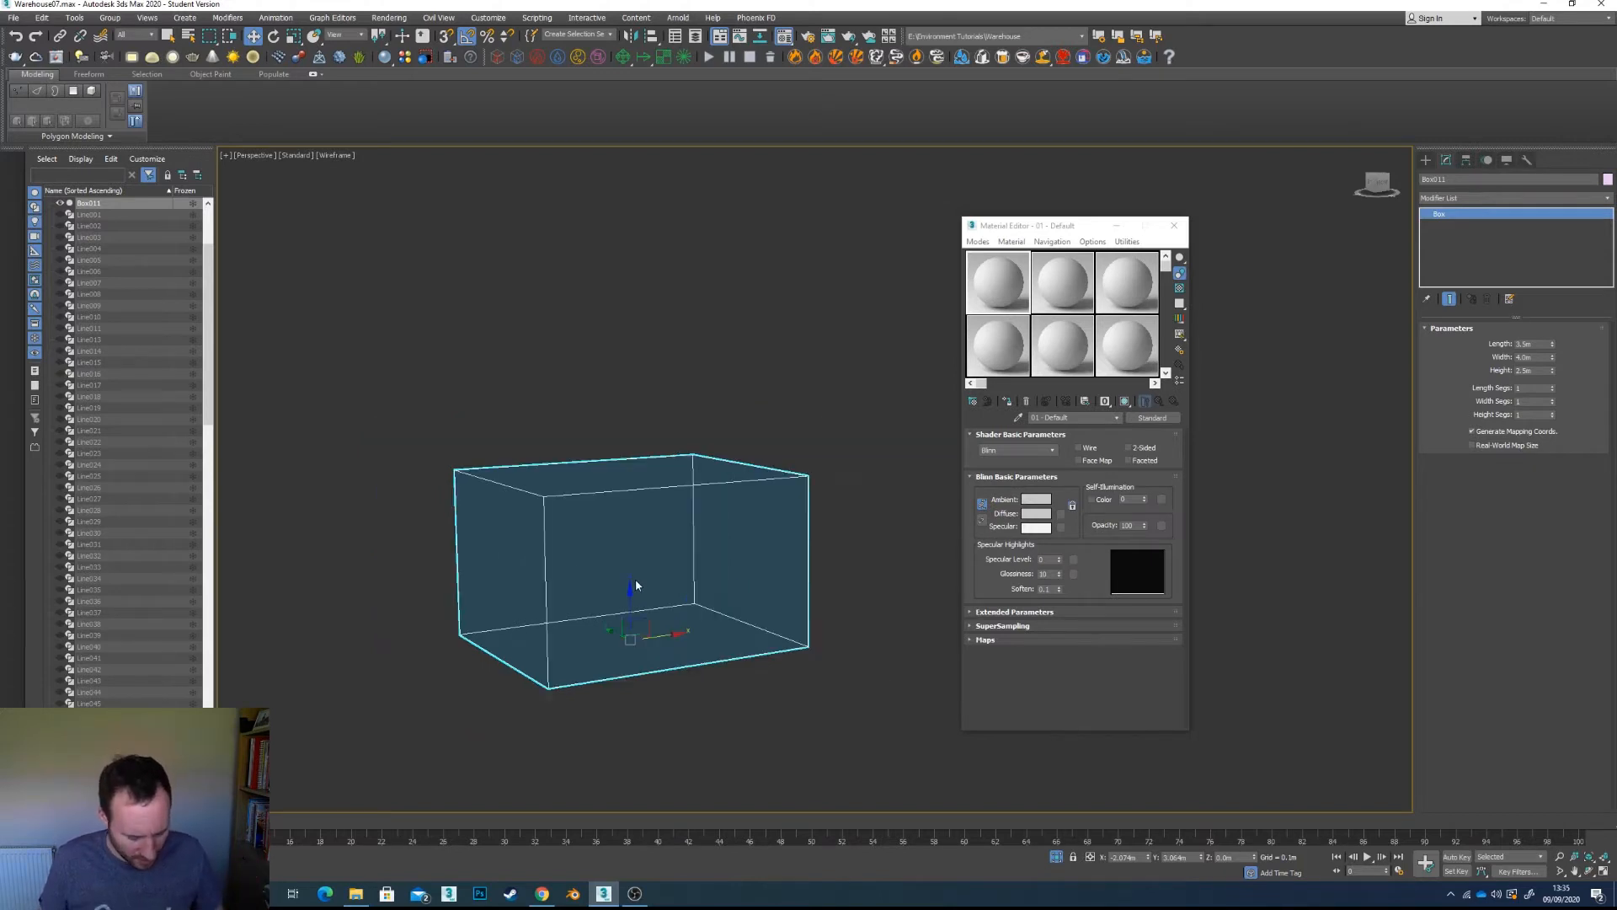
key("f")
scroll(615, 577, "down", 2)
middle_click_drag(606, 571, 938, 674)
middle_click_drag(663, 604, 507, 574)
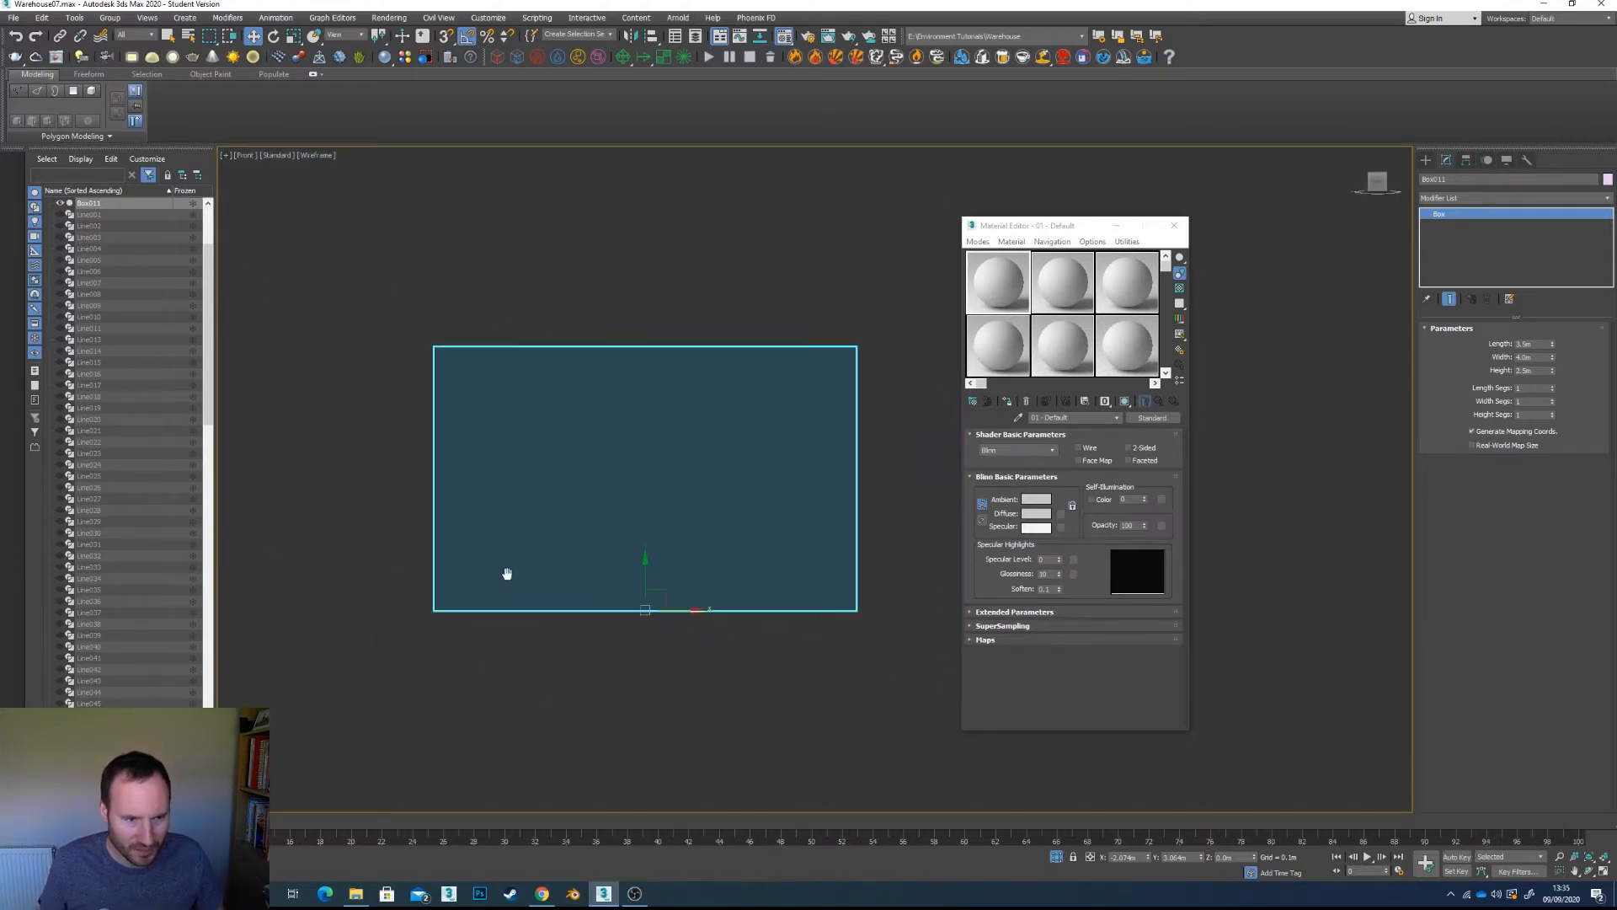
left_click(1175, 226)
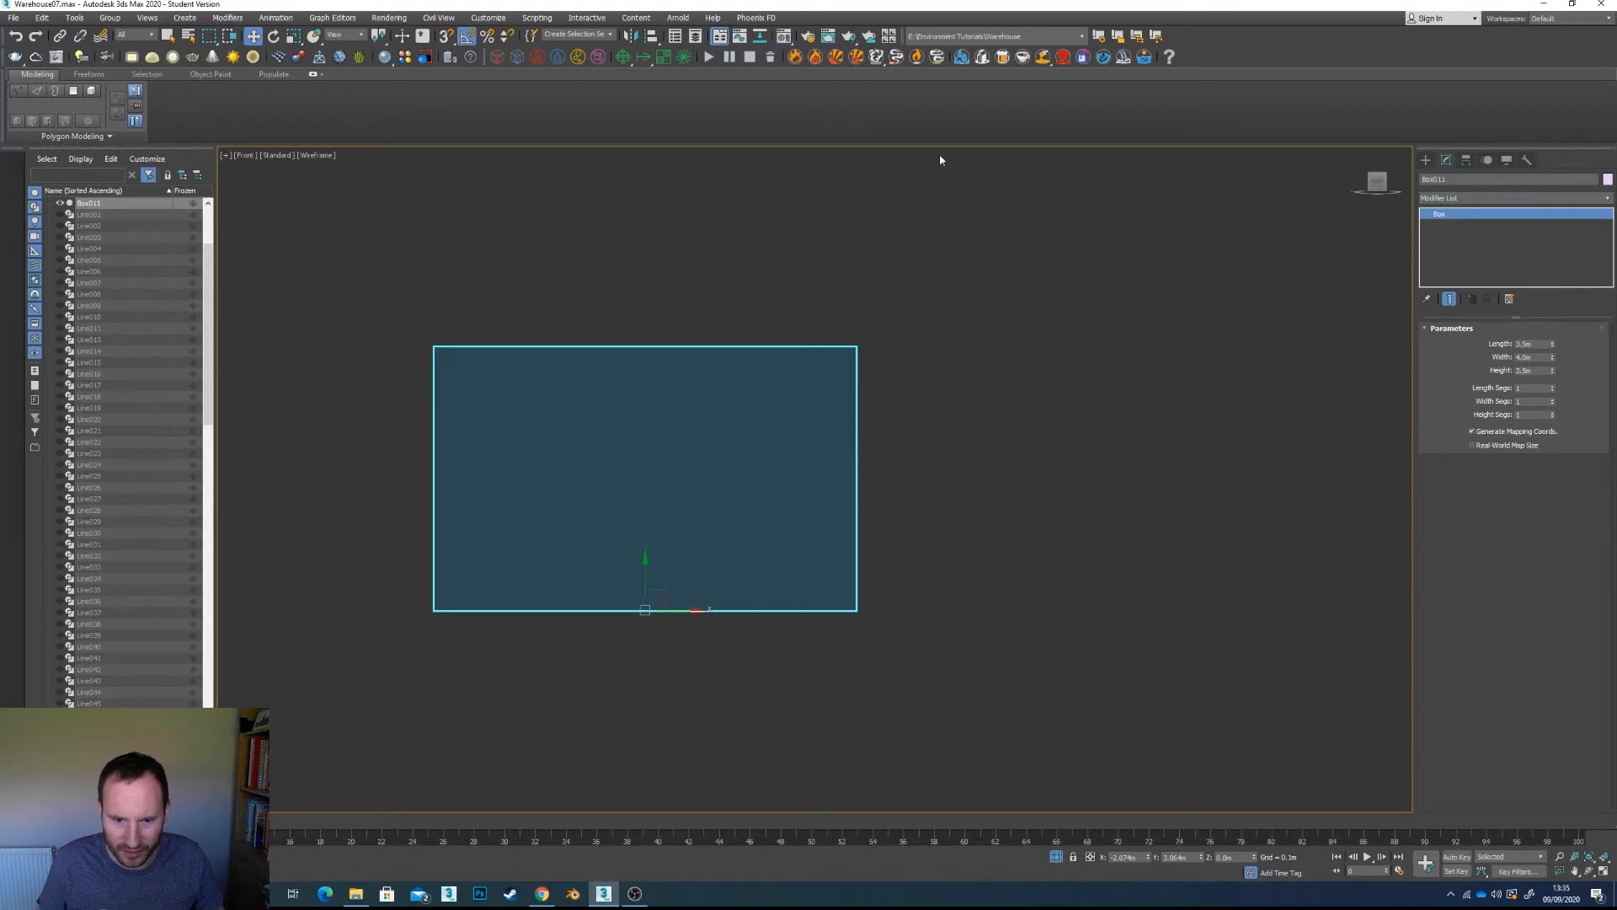
middle_click_drag(666, 436, 729, 486)
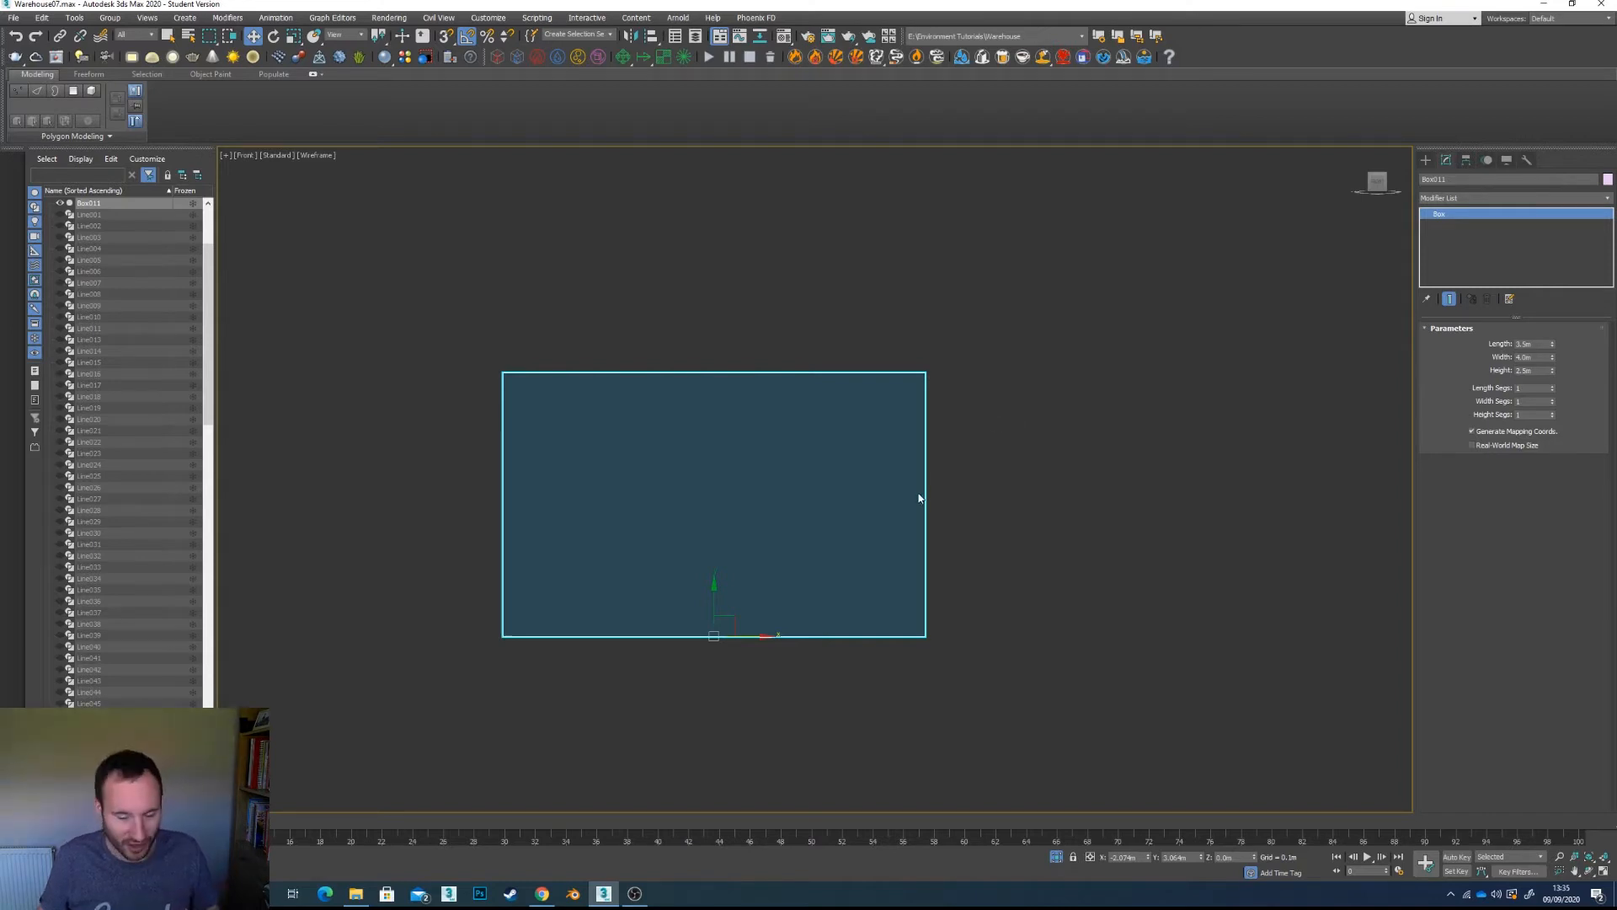
Step: Display the box shaded at an angle and convert it to an Editable Poly
middle_click_drag(924, 486, 994, 436, "alt")
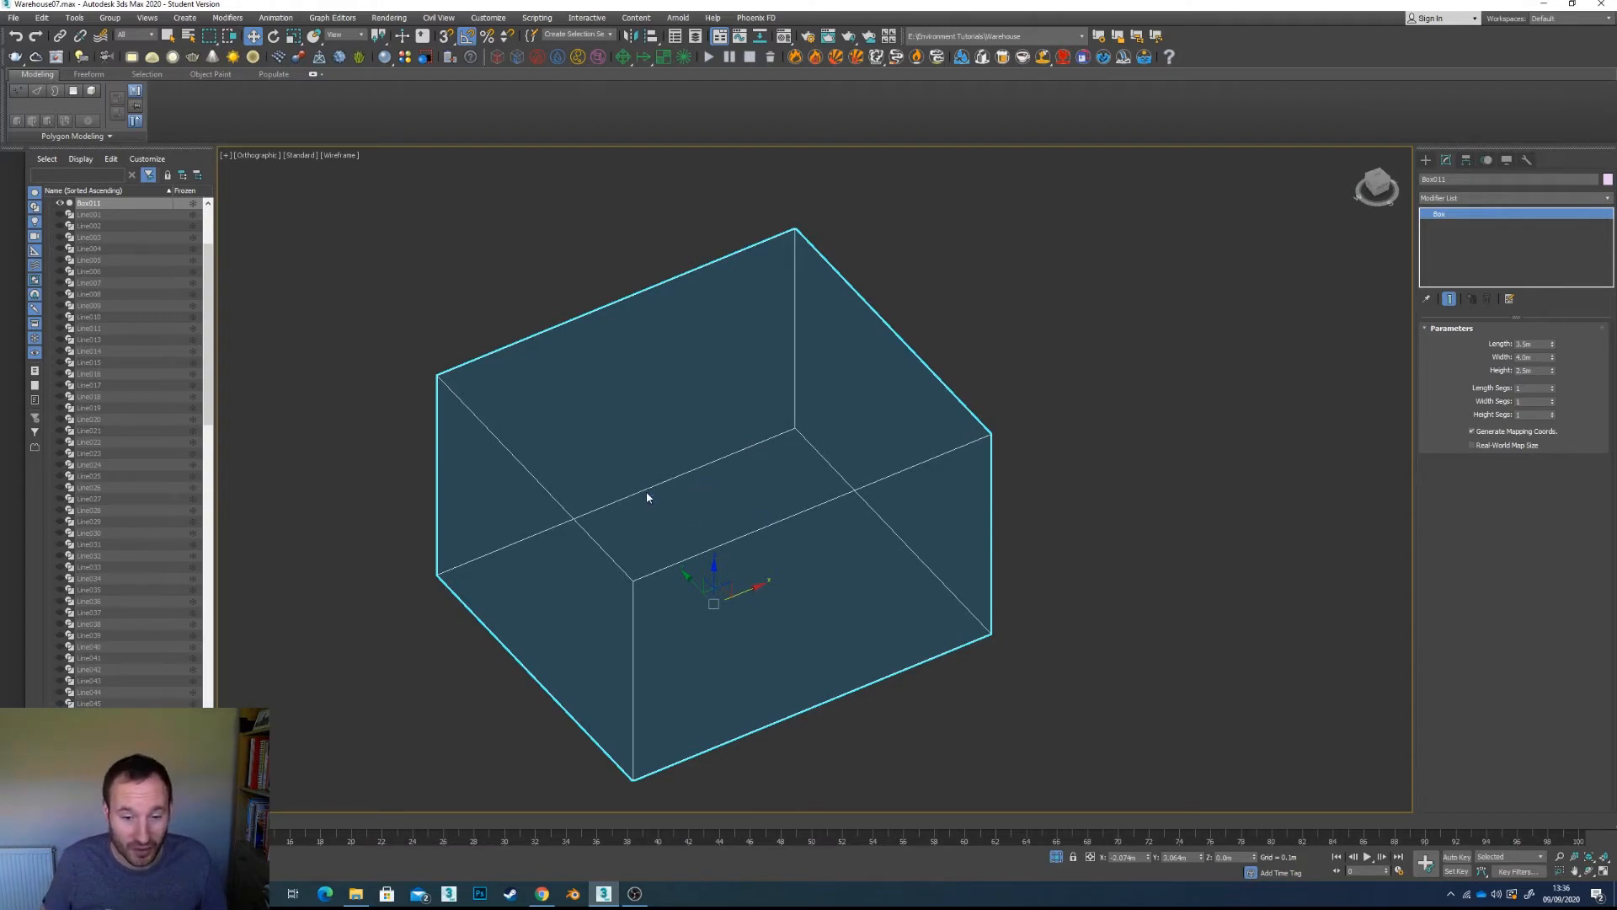
key("F3")
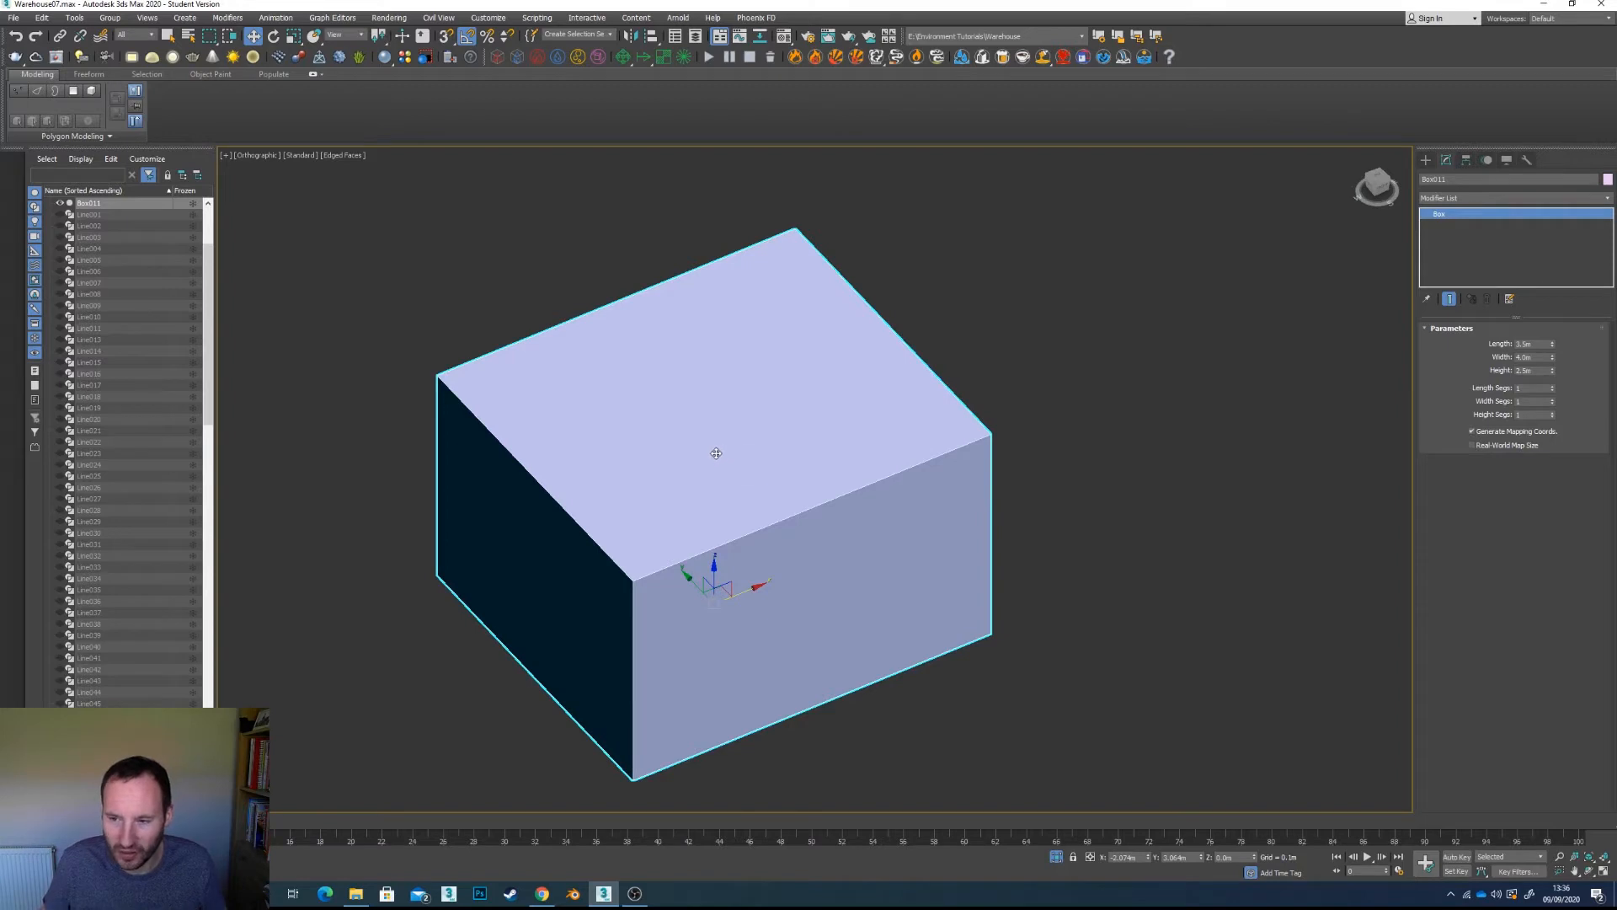
right_click(845, 425)
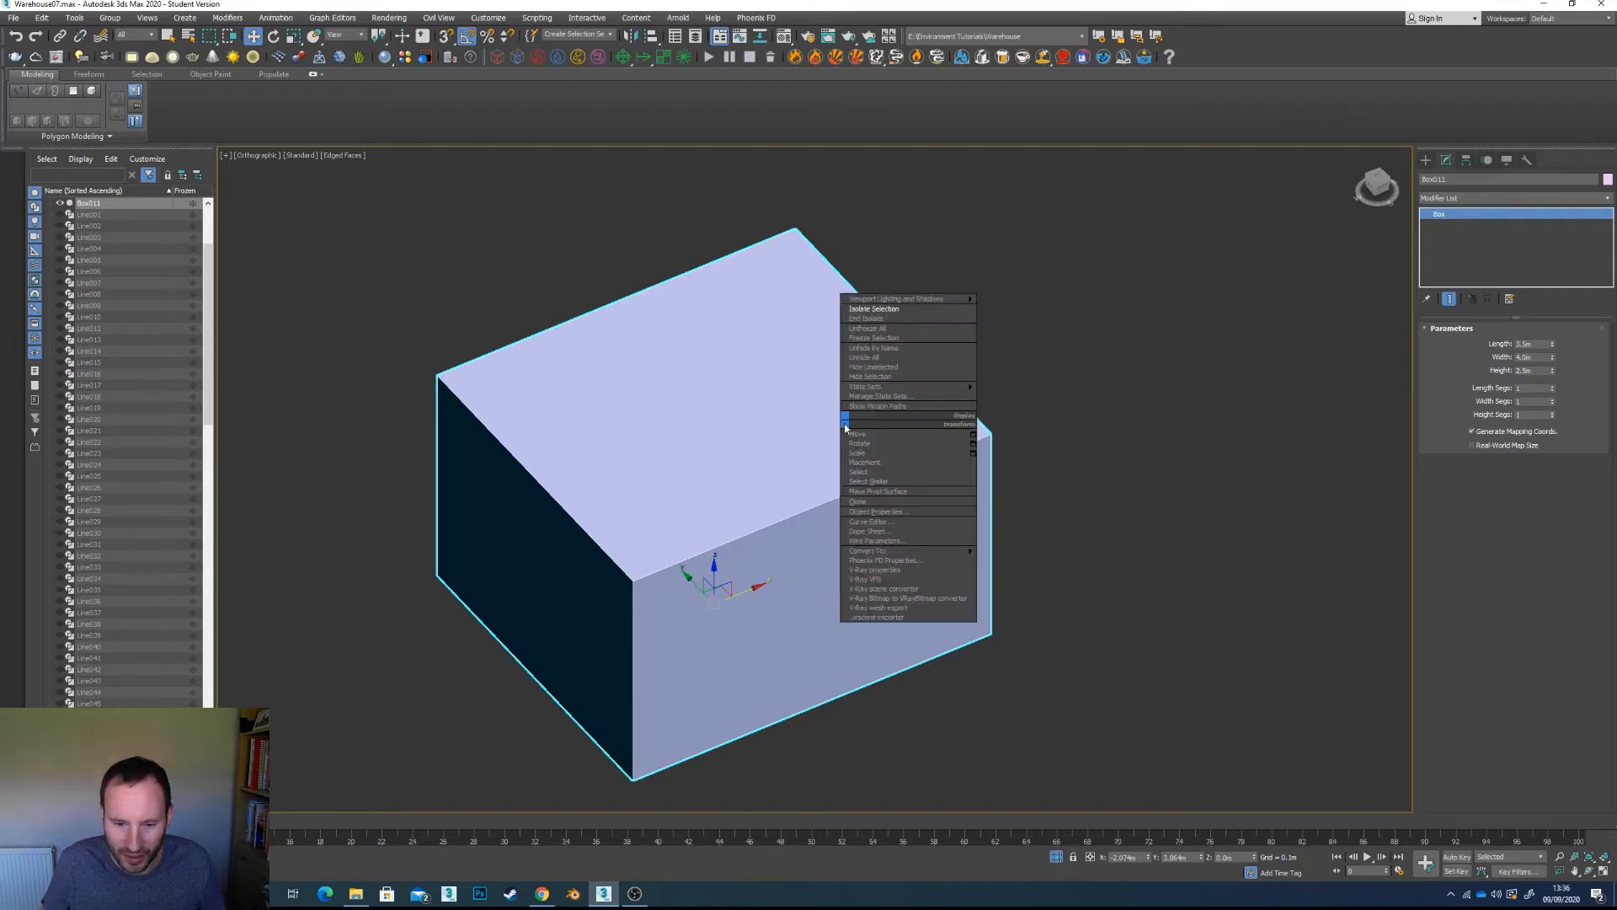
mouse_move(960, 551)
left_click(1023, 560)
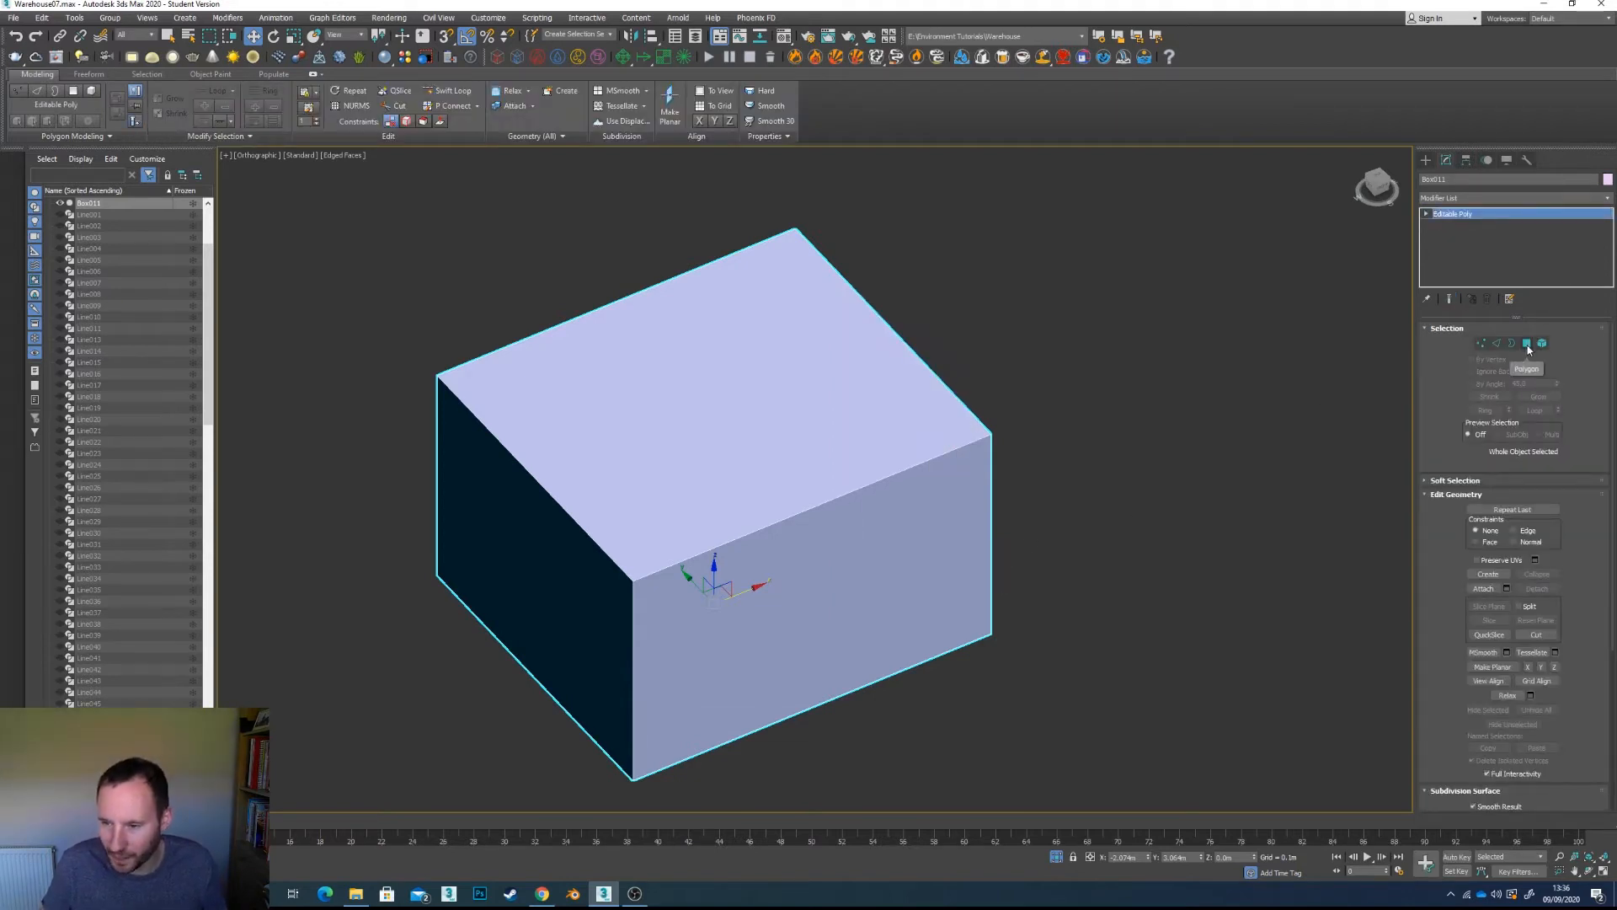
Step: Detach the box's top polygon as a separate object
left_click(1527, 345)
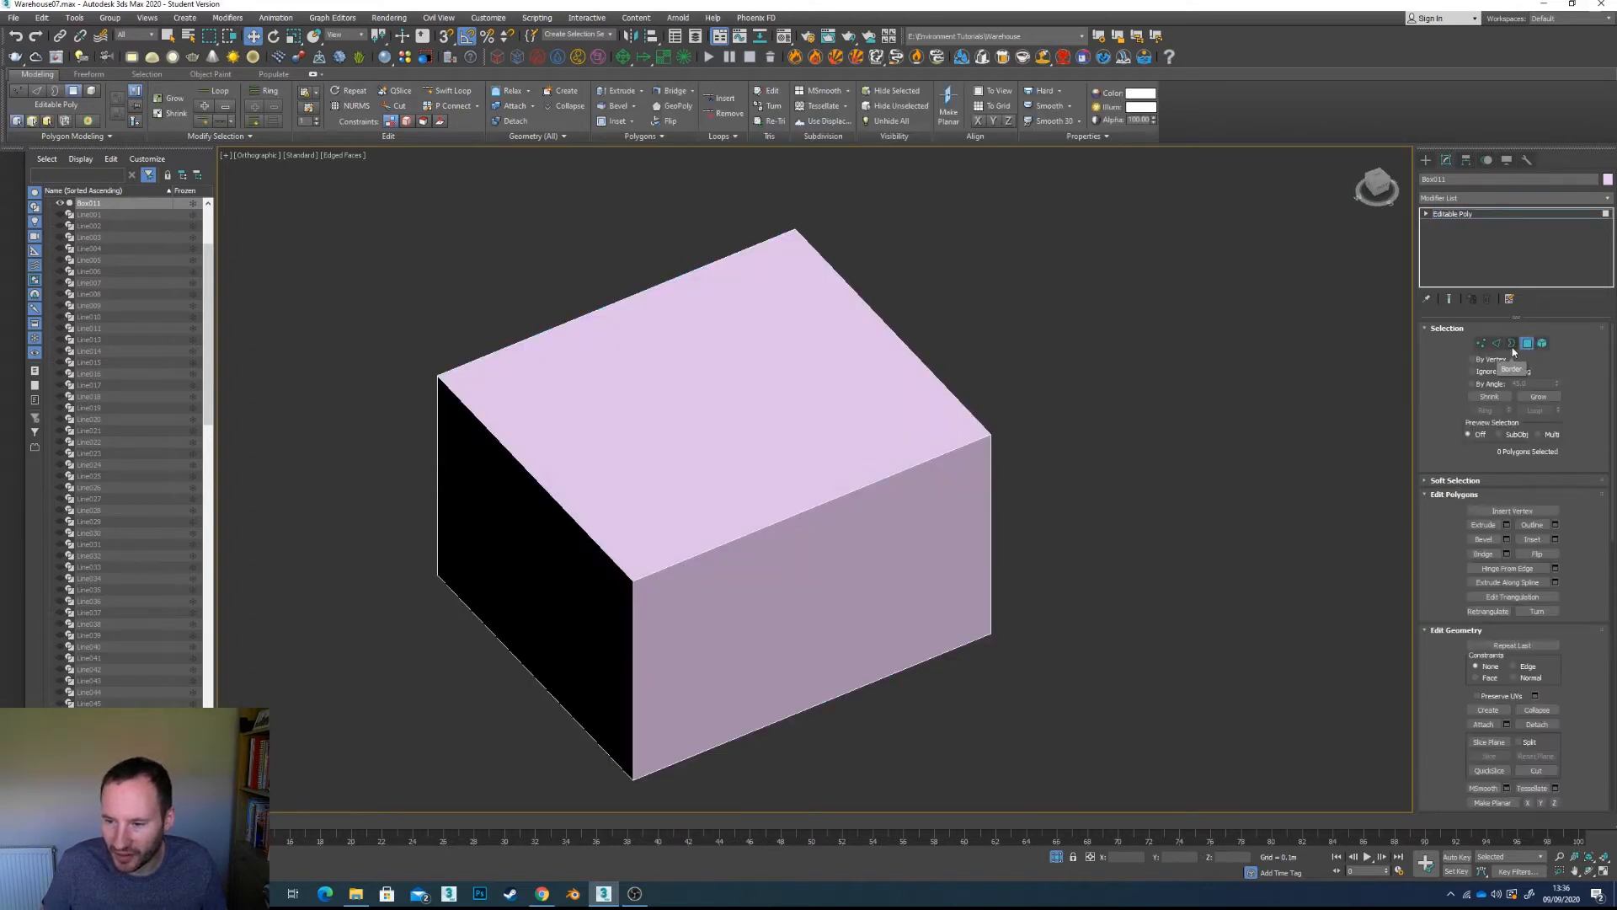
left_click(787, 432)
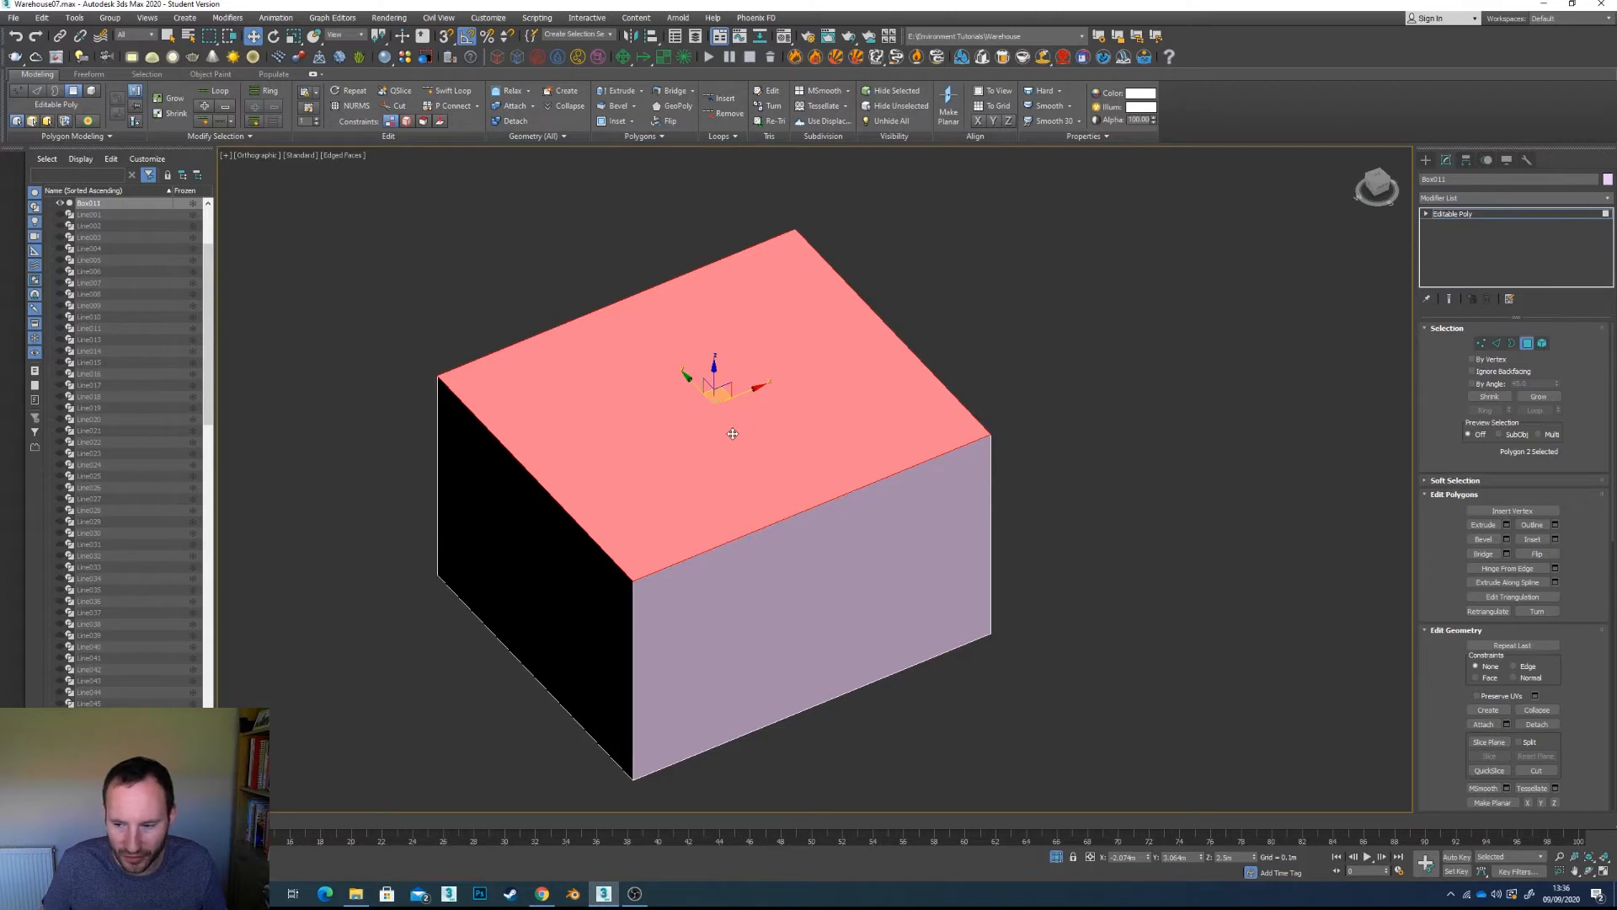
left_click(1537, 725)
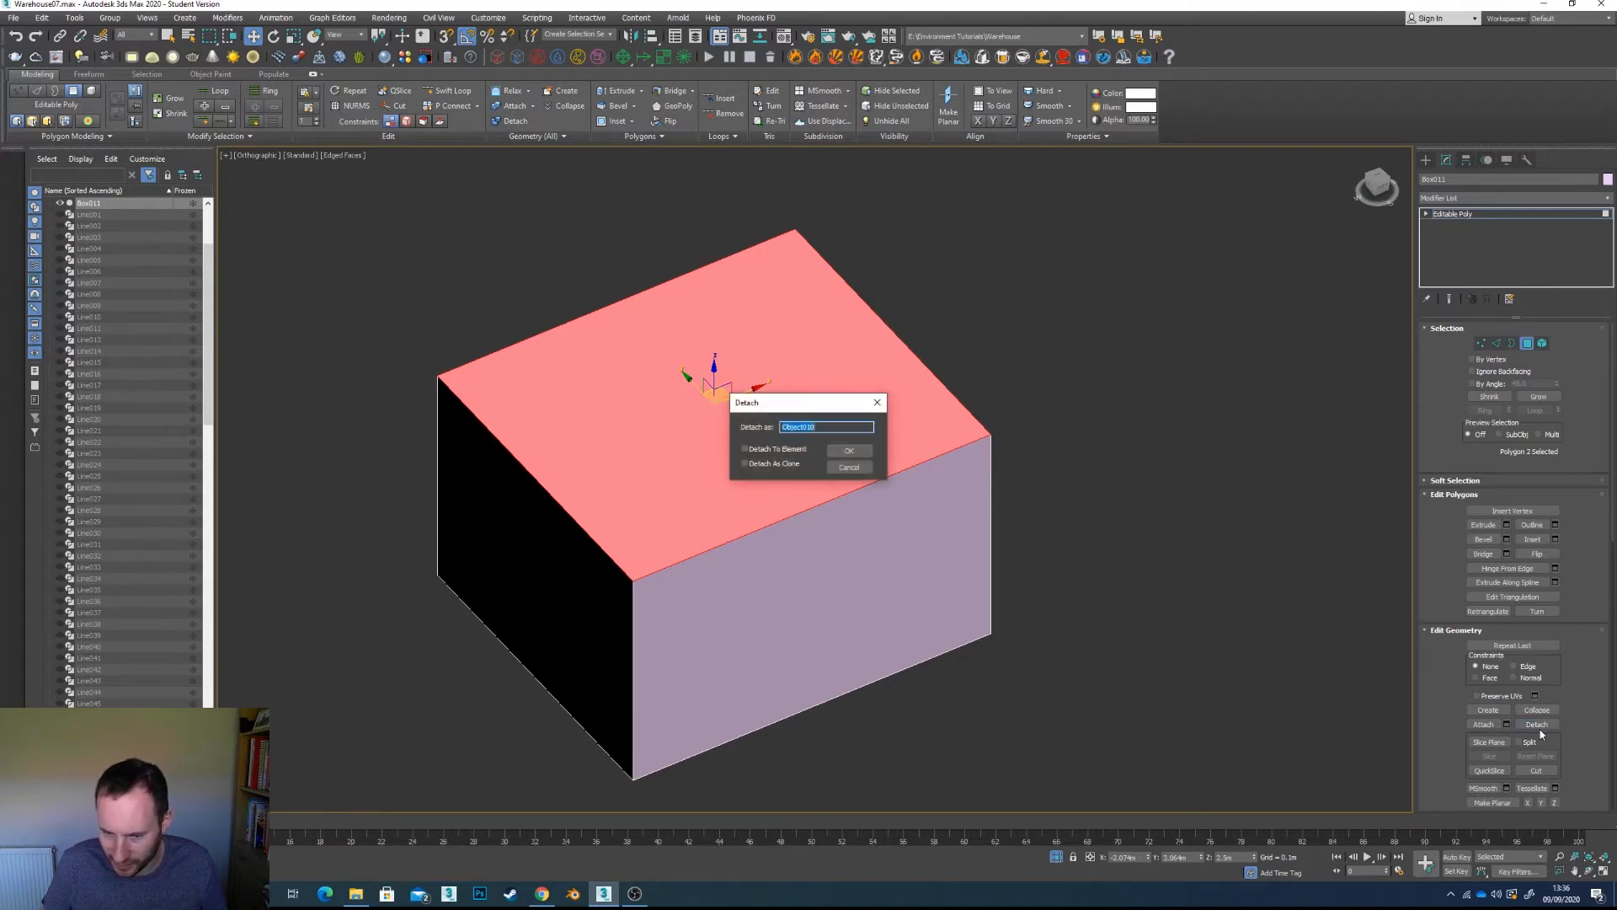
left_click(850, 452)
Step: Detach the box's front polygon and its left side polygon as two separate objects
left_click(876, 541)
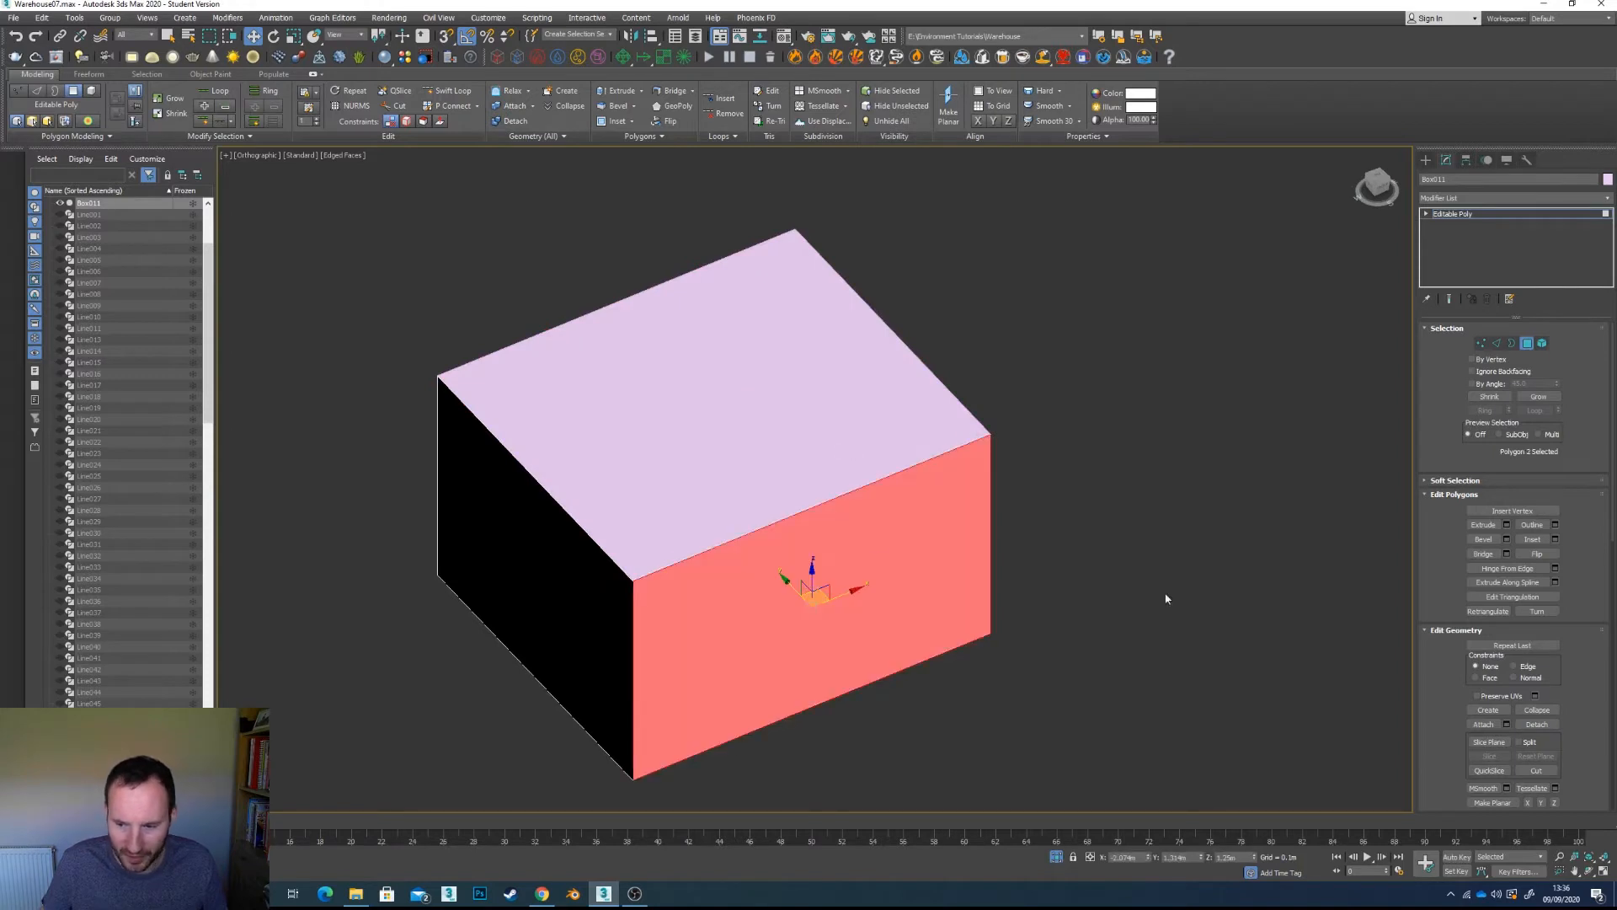
left_click(1536, 724)
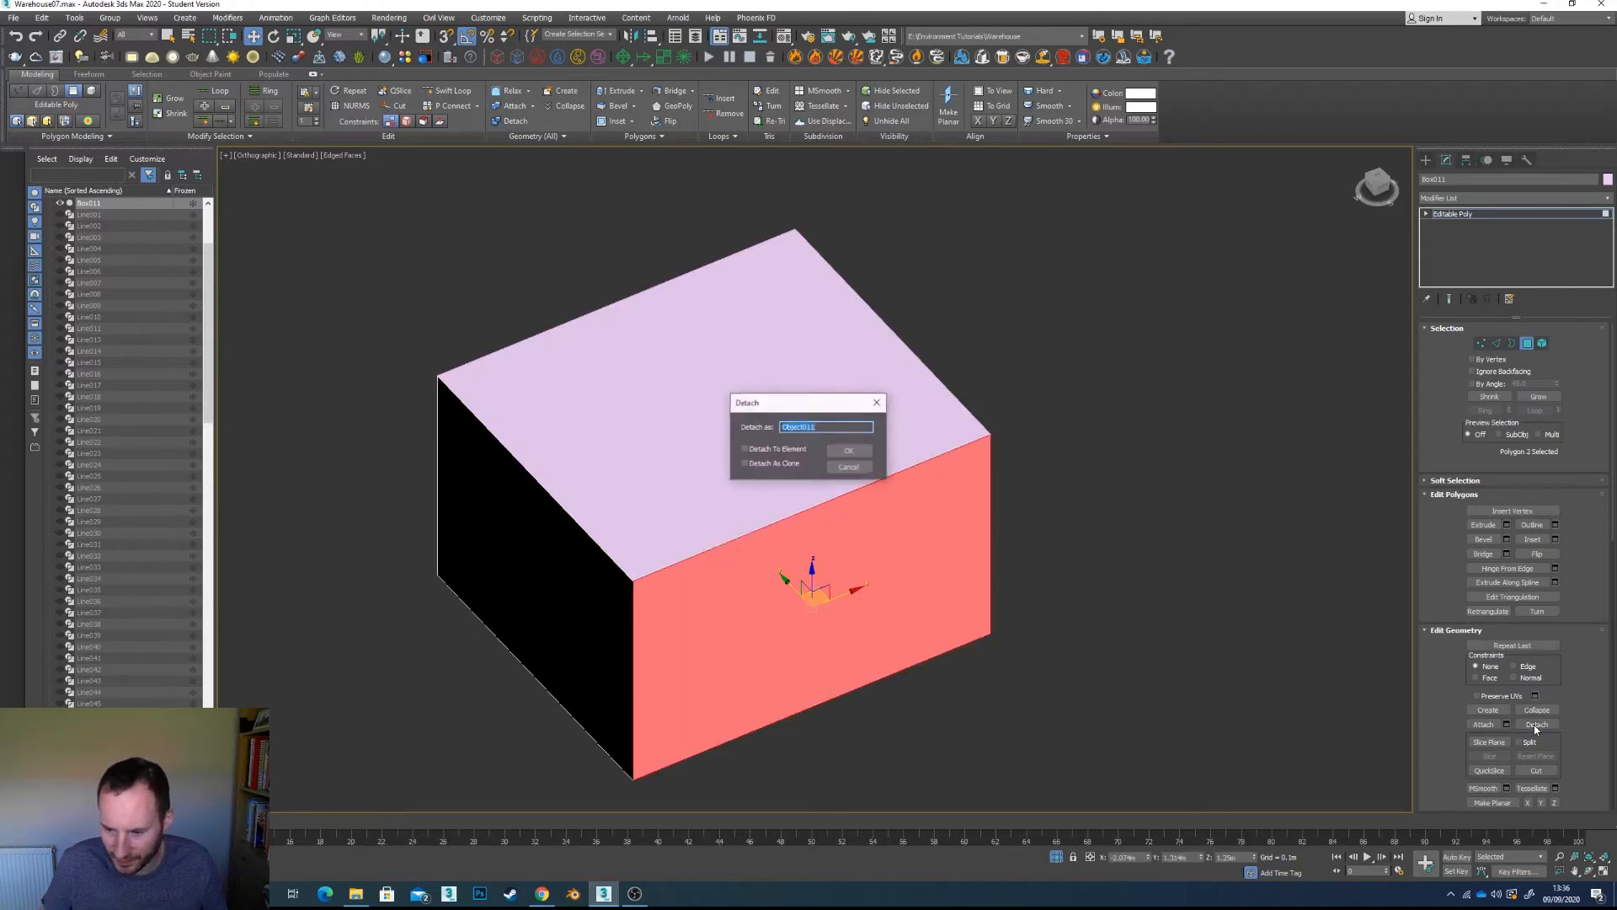
left_click(849, 451)
left_click(597, 590)
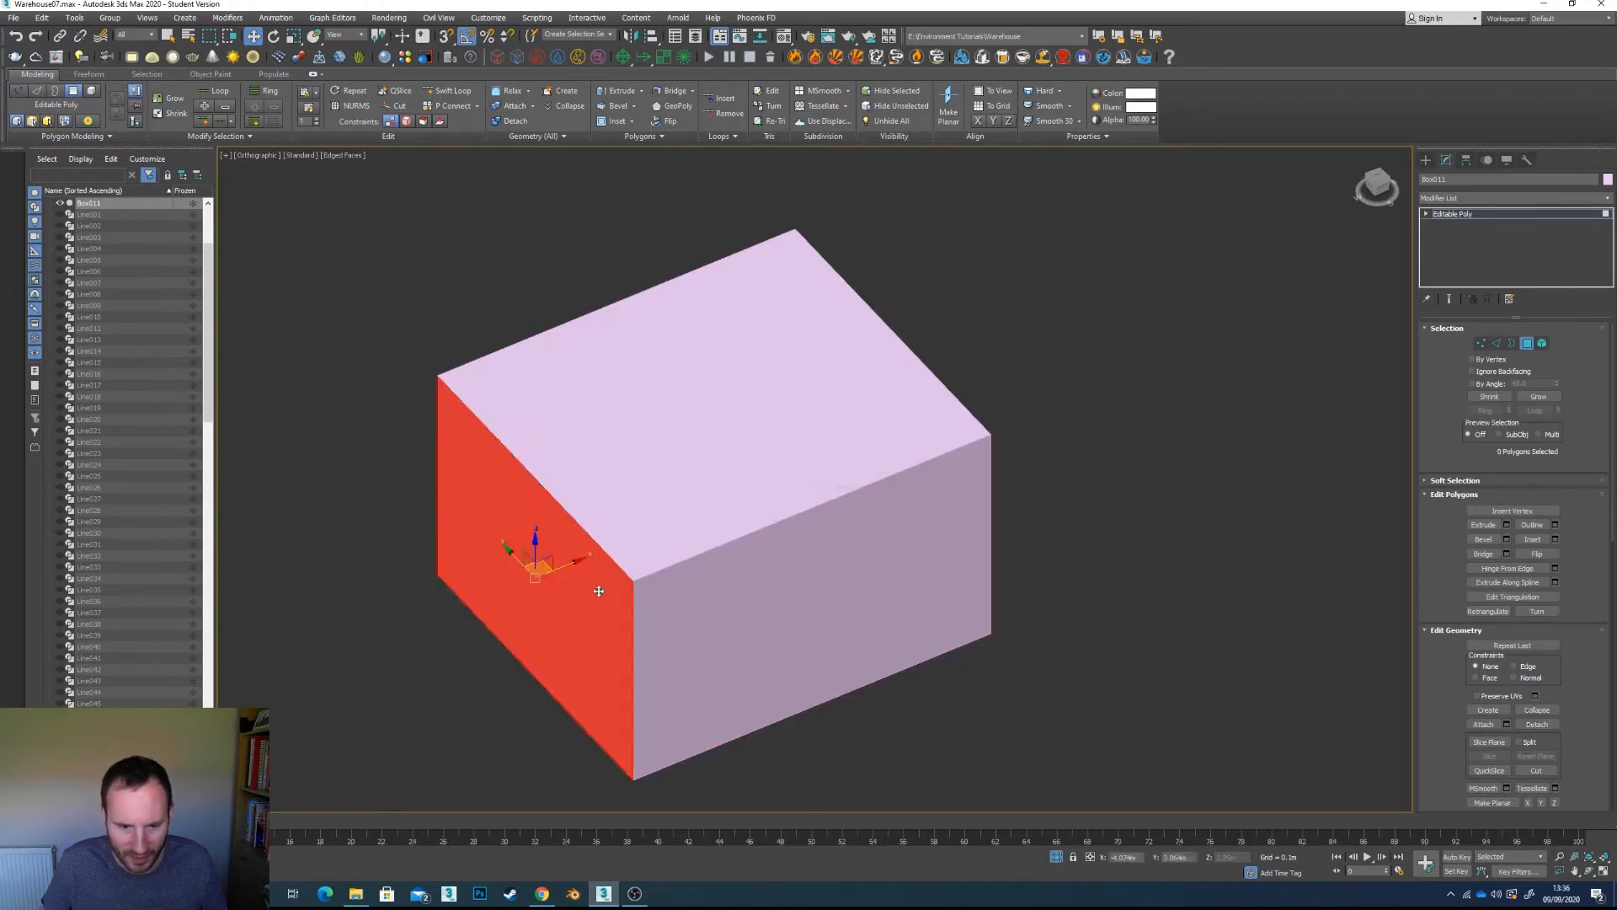
left_click(1527, 727)
left_click(849, 451)
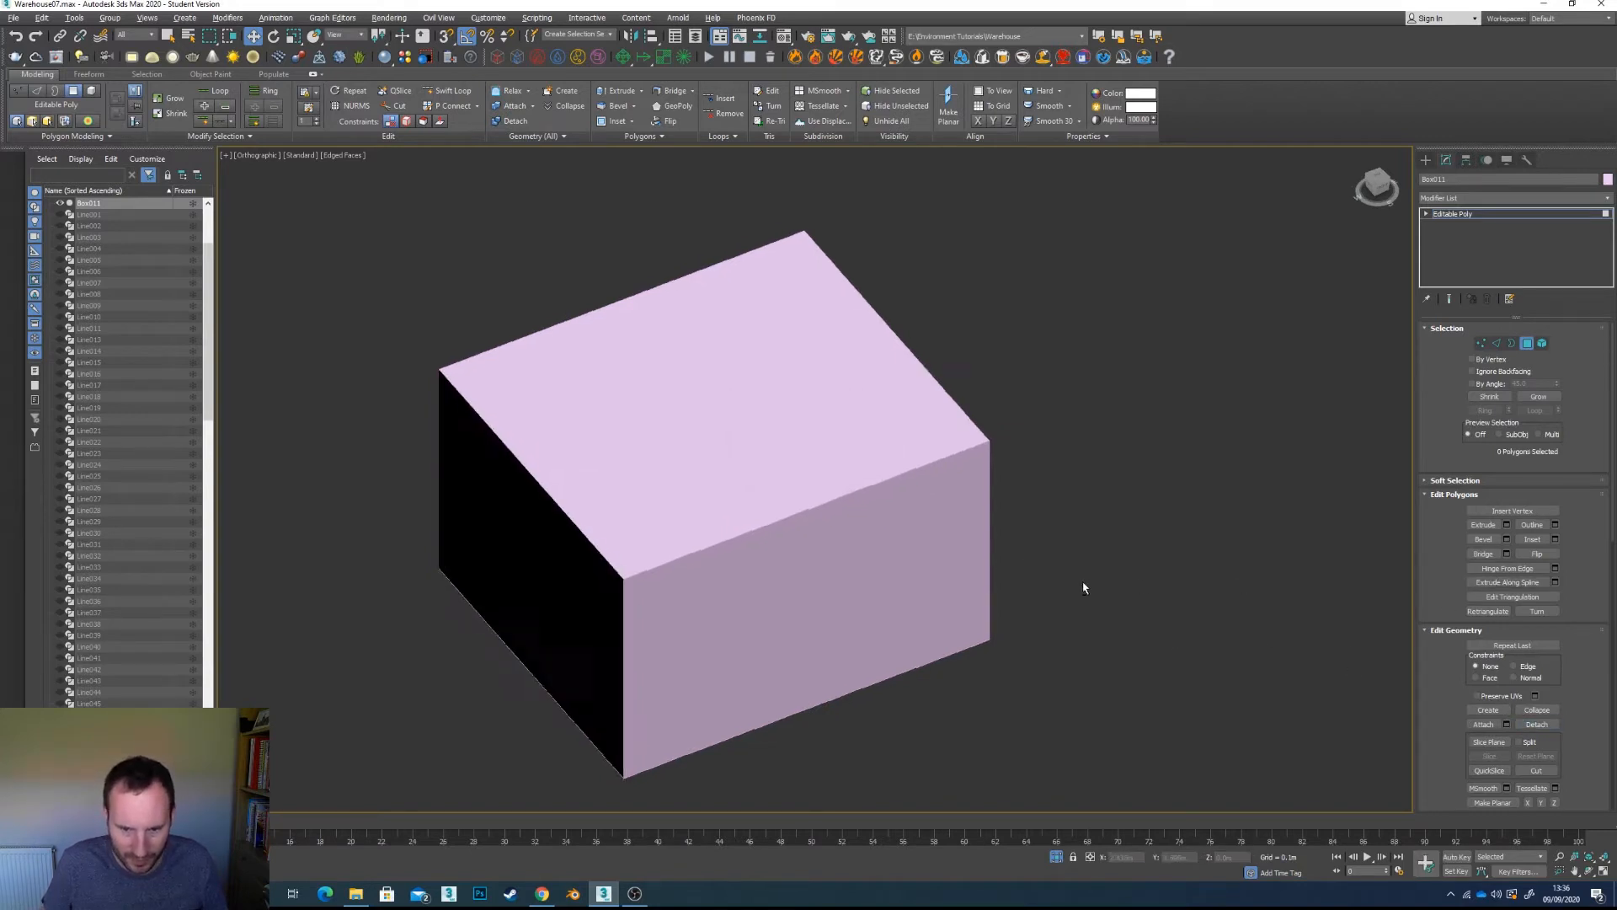
Step: Detach the box's right side polygon and its floor polygon as two separate objects
middle_click_drag(1084, 588, 932, 560, "alt")
left_click(896, 559)
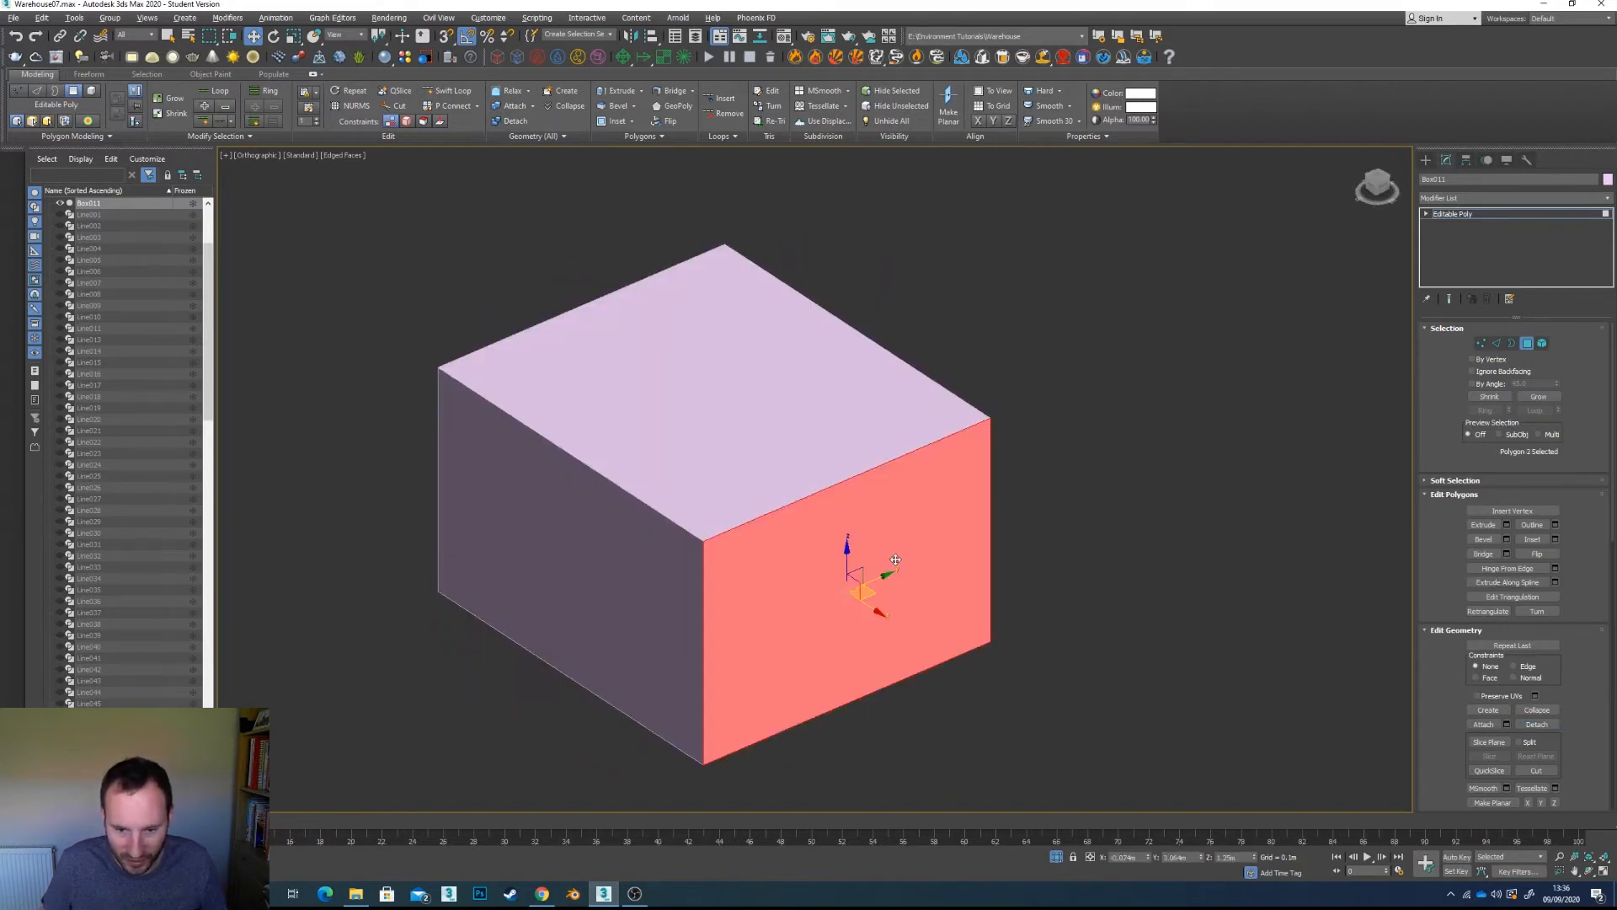
left_click(1538, 725)
left_click(850, 450)
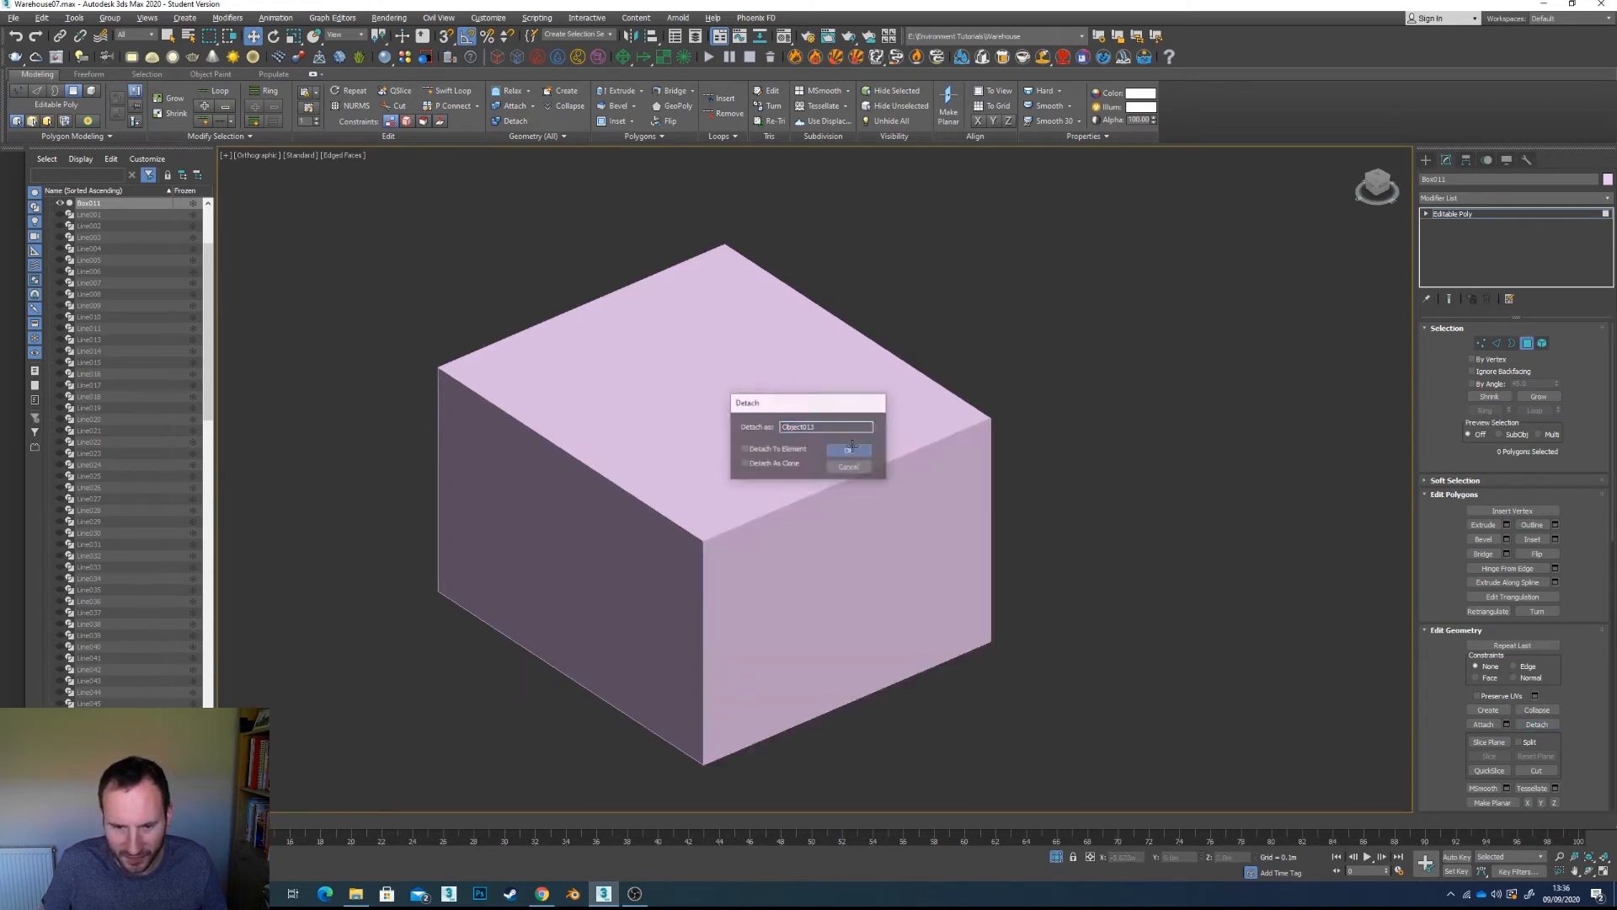
middle_click_drag(849, 454, 692, 460, "alt")
left_click(773, 620)
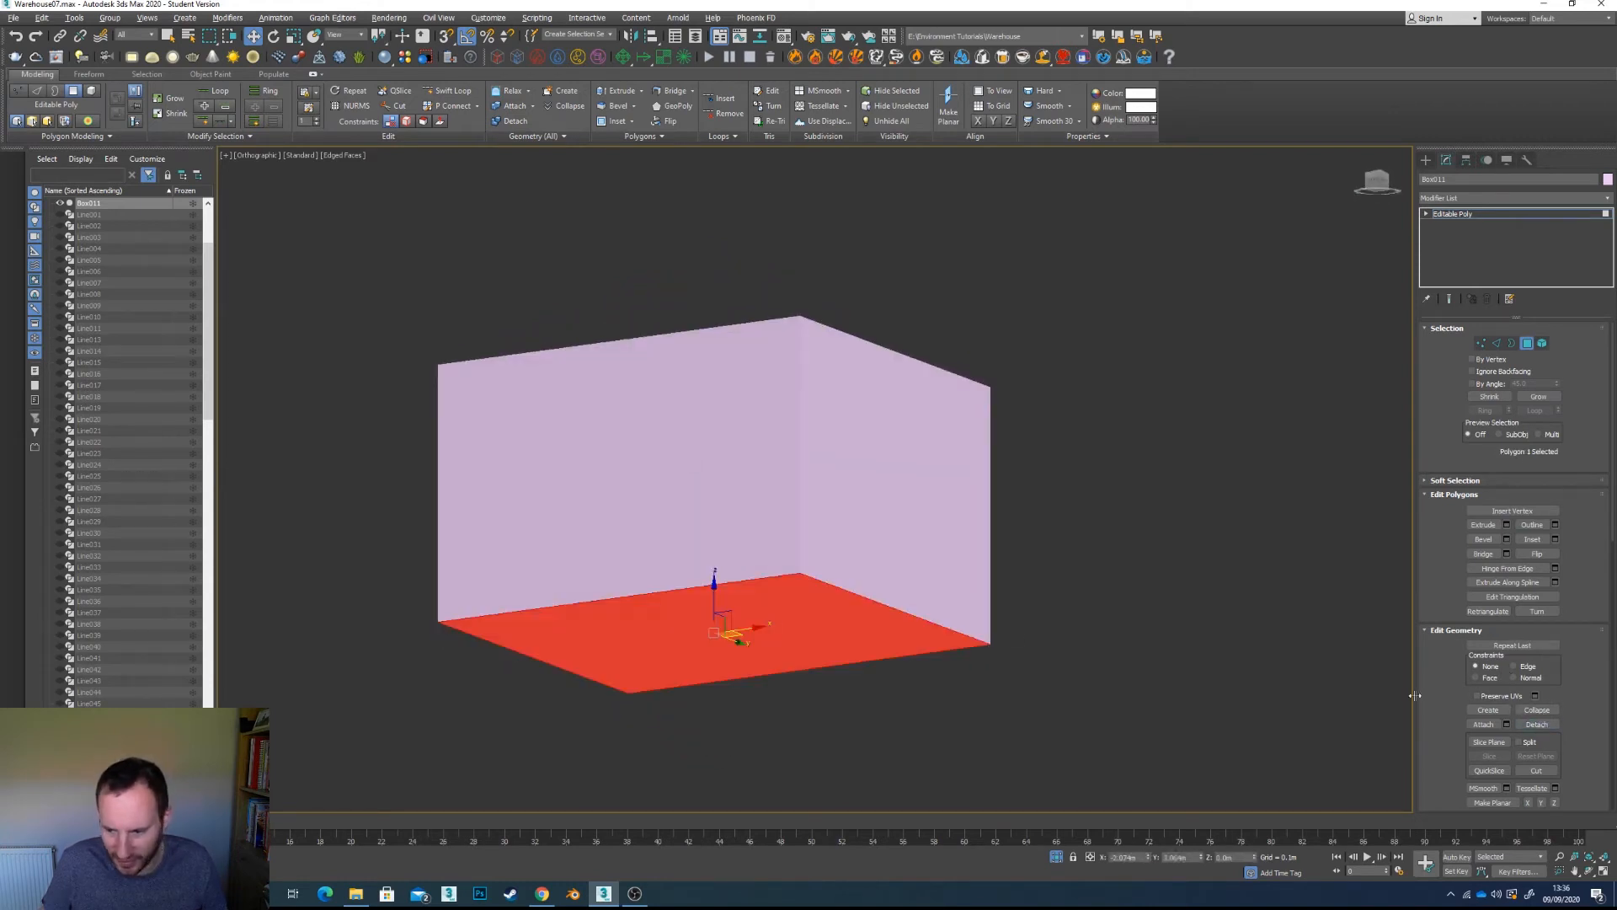
left_click(1537, 724)
left_click(852, 452)
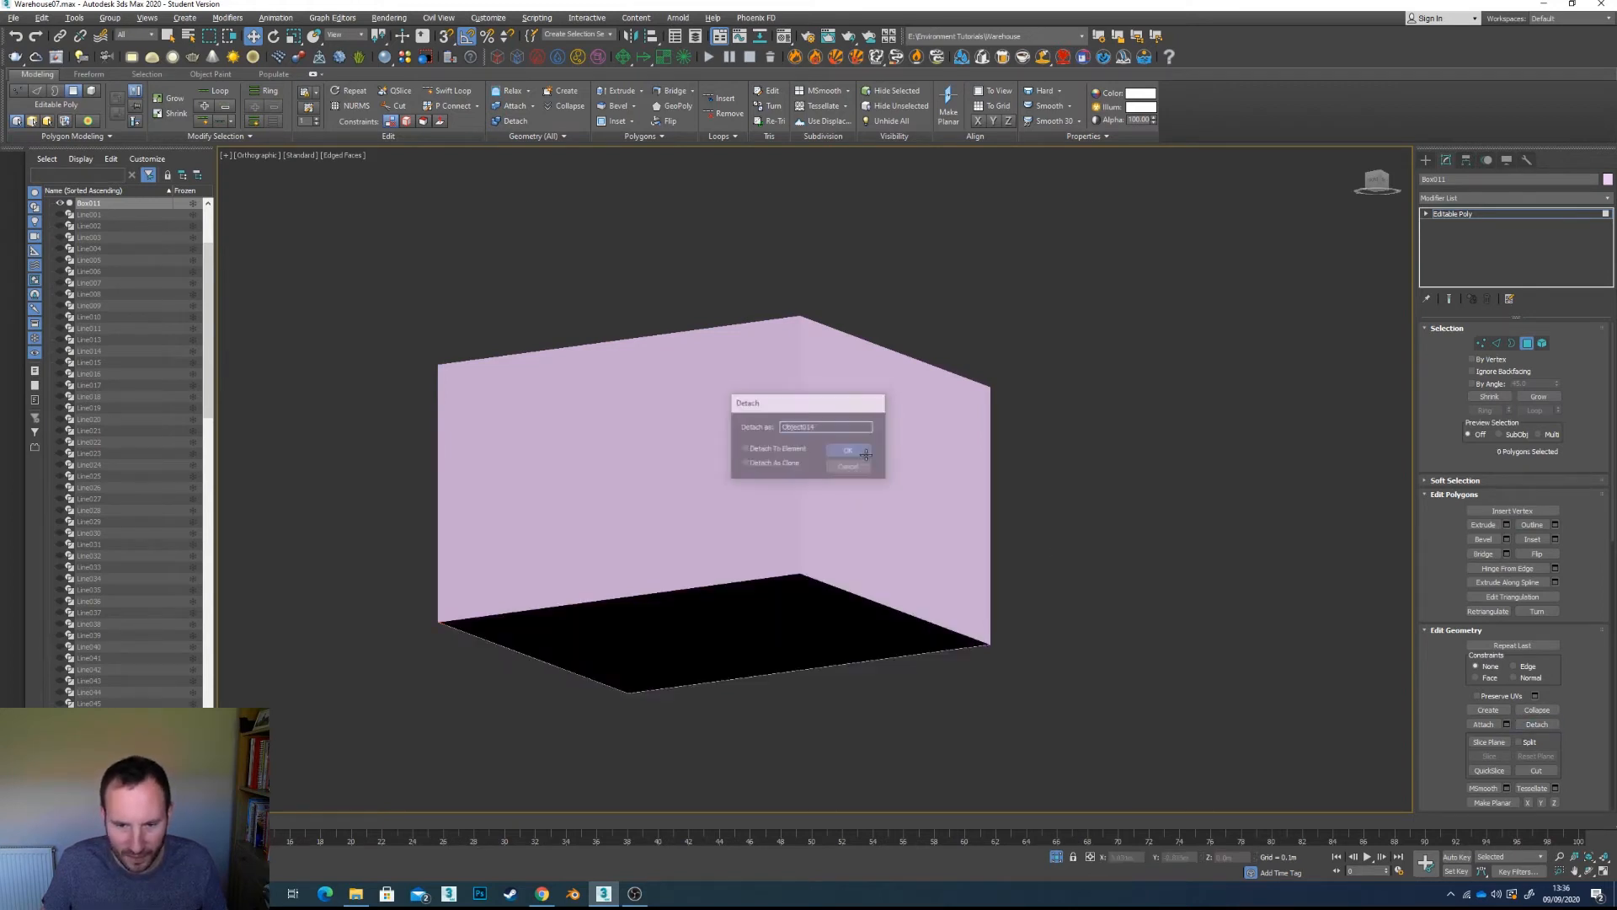
Step: Check the remaining back wall polygon from below the box and leave polygon editing
middle_click_drag(852, 455, 1060, 513, "alt")
left_click(907, 525)
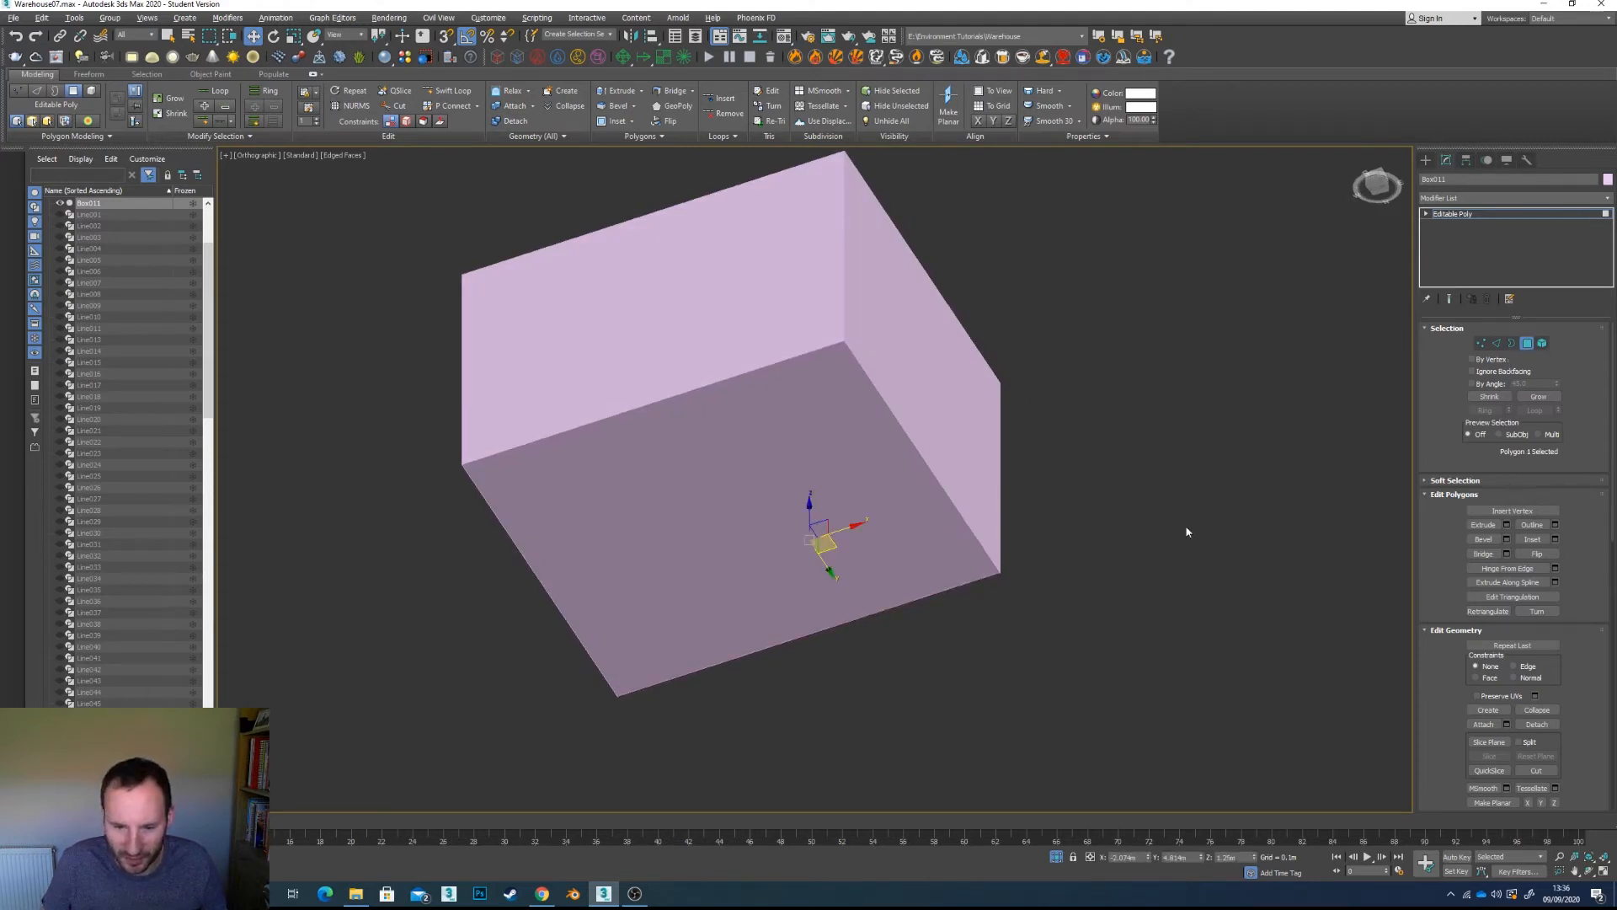
middle_click_drag(951, 496, 1063, 572, "alt")
left_click(1129, 538)
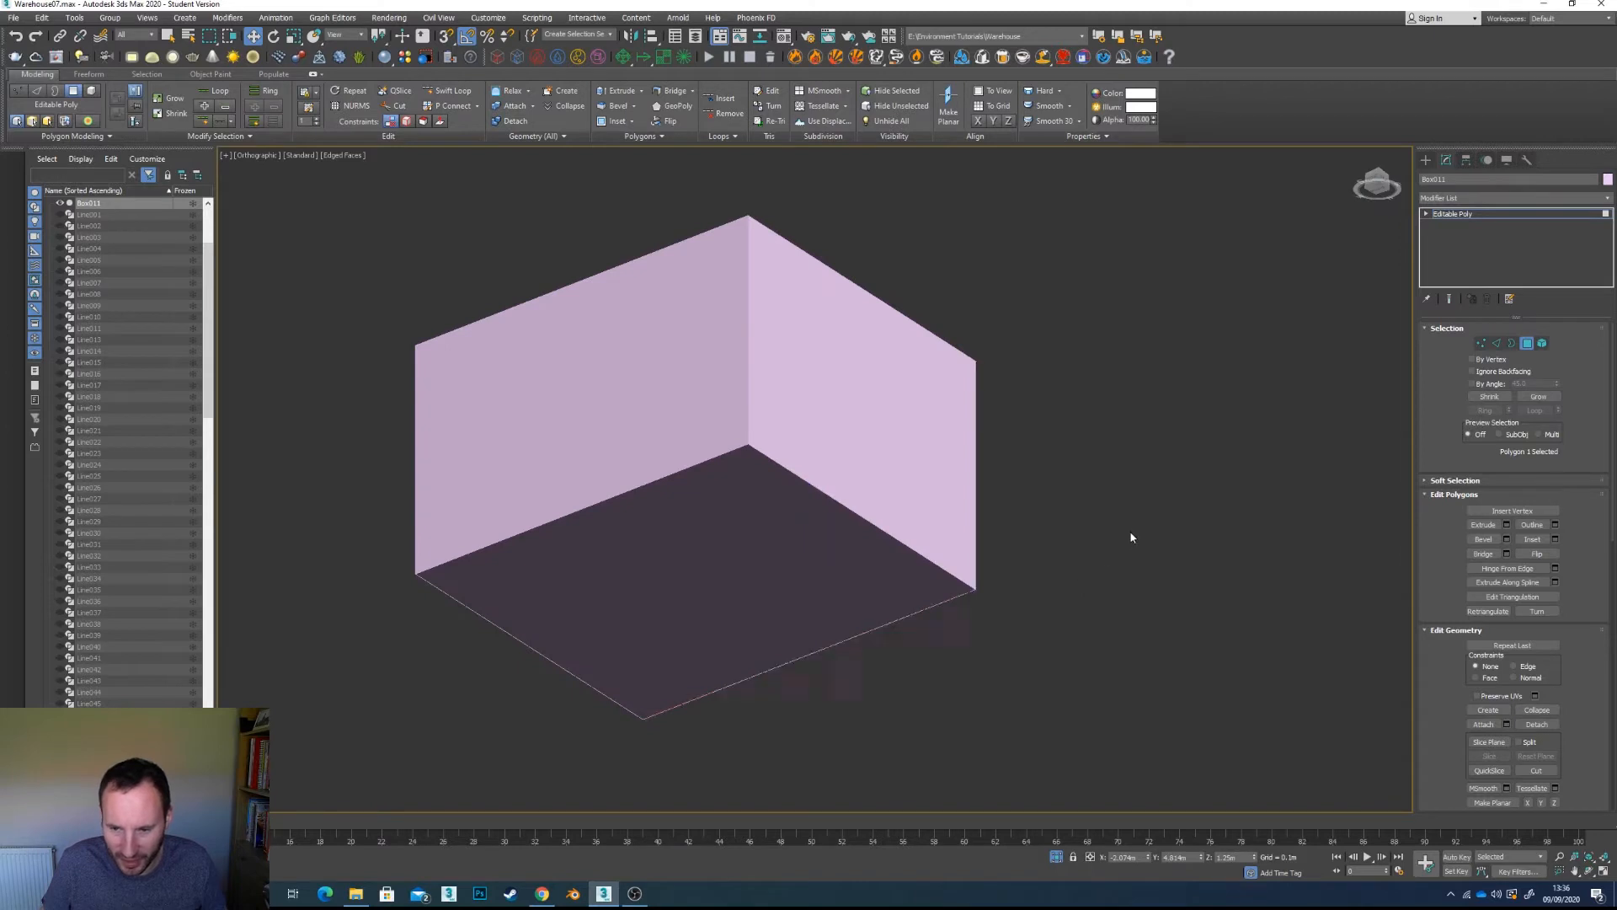
left_click(1526, 343)
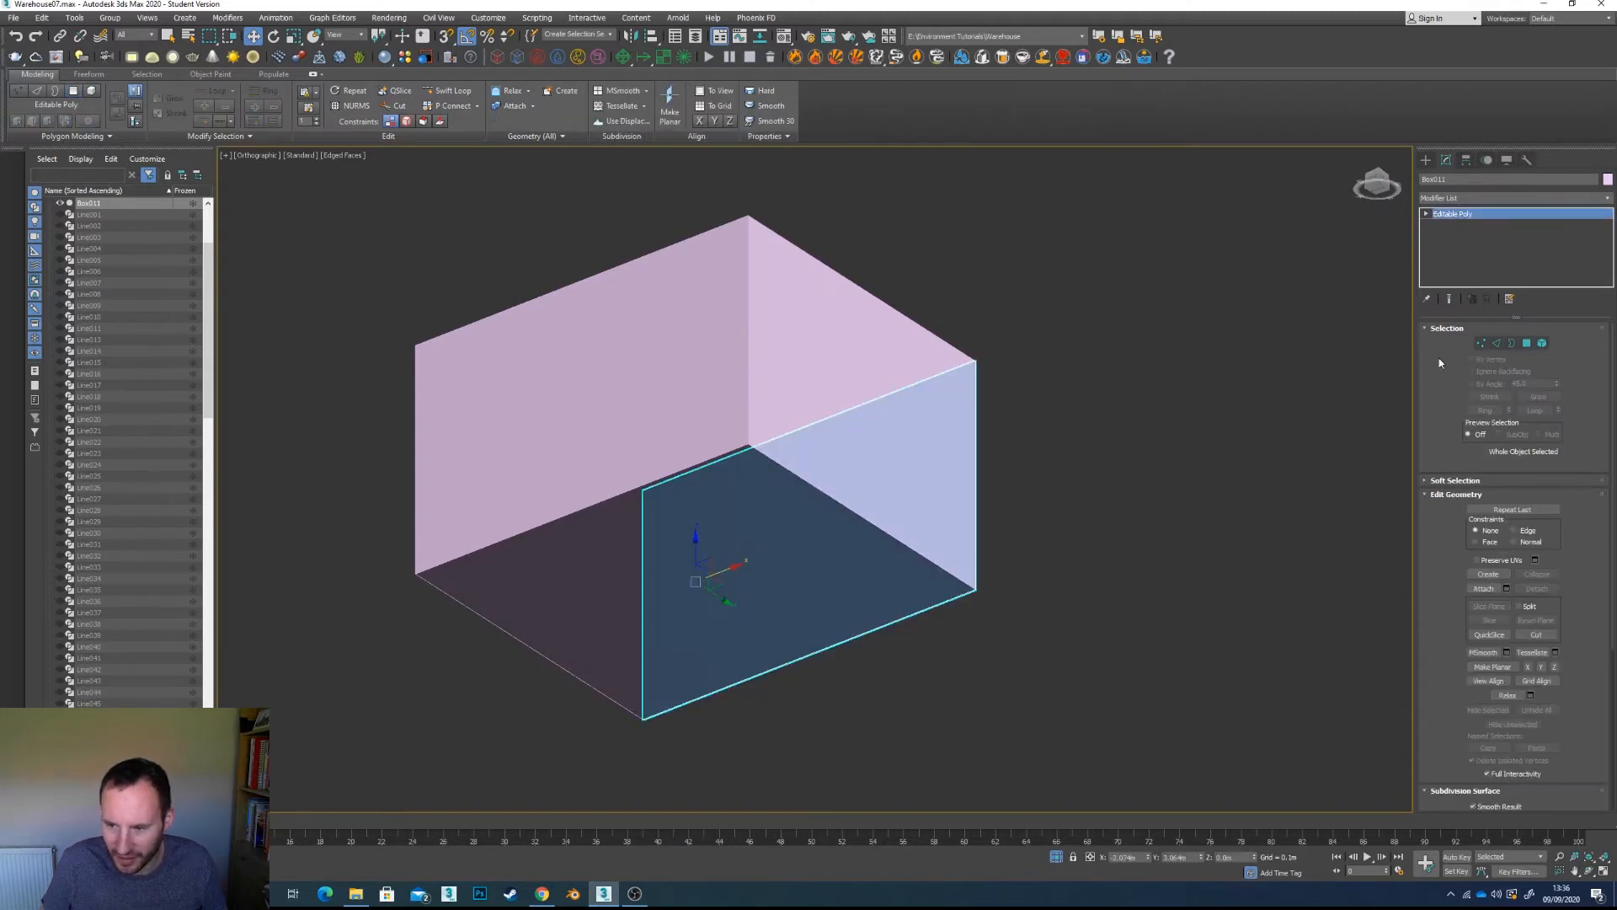
Step: Select the detached floor object and show its underside up close
left_click(942, 698)
left_click(674, 649)
mouse_move(674, 650)
middle_mouse_down("alt")
mouse_move(732, 615)
mouse_move(701, 664)
middle_mouse_up("alt")
middle_click_drag(794, 552, 845, 560, "alt")
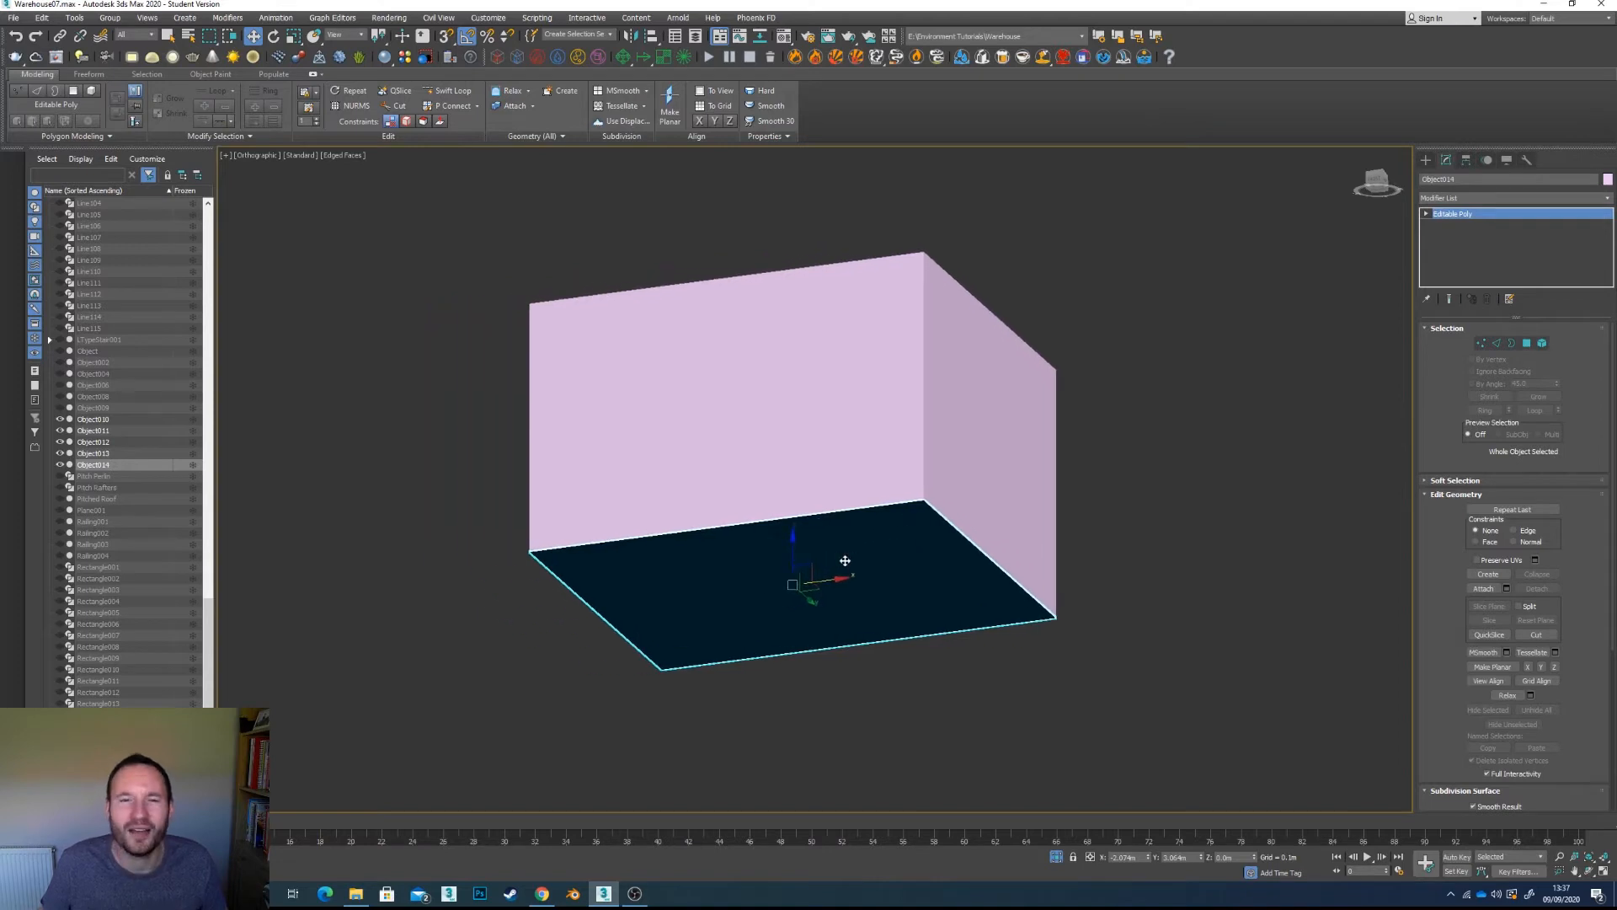
scroll(857, 583, "up", 4)
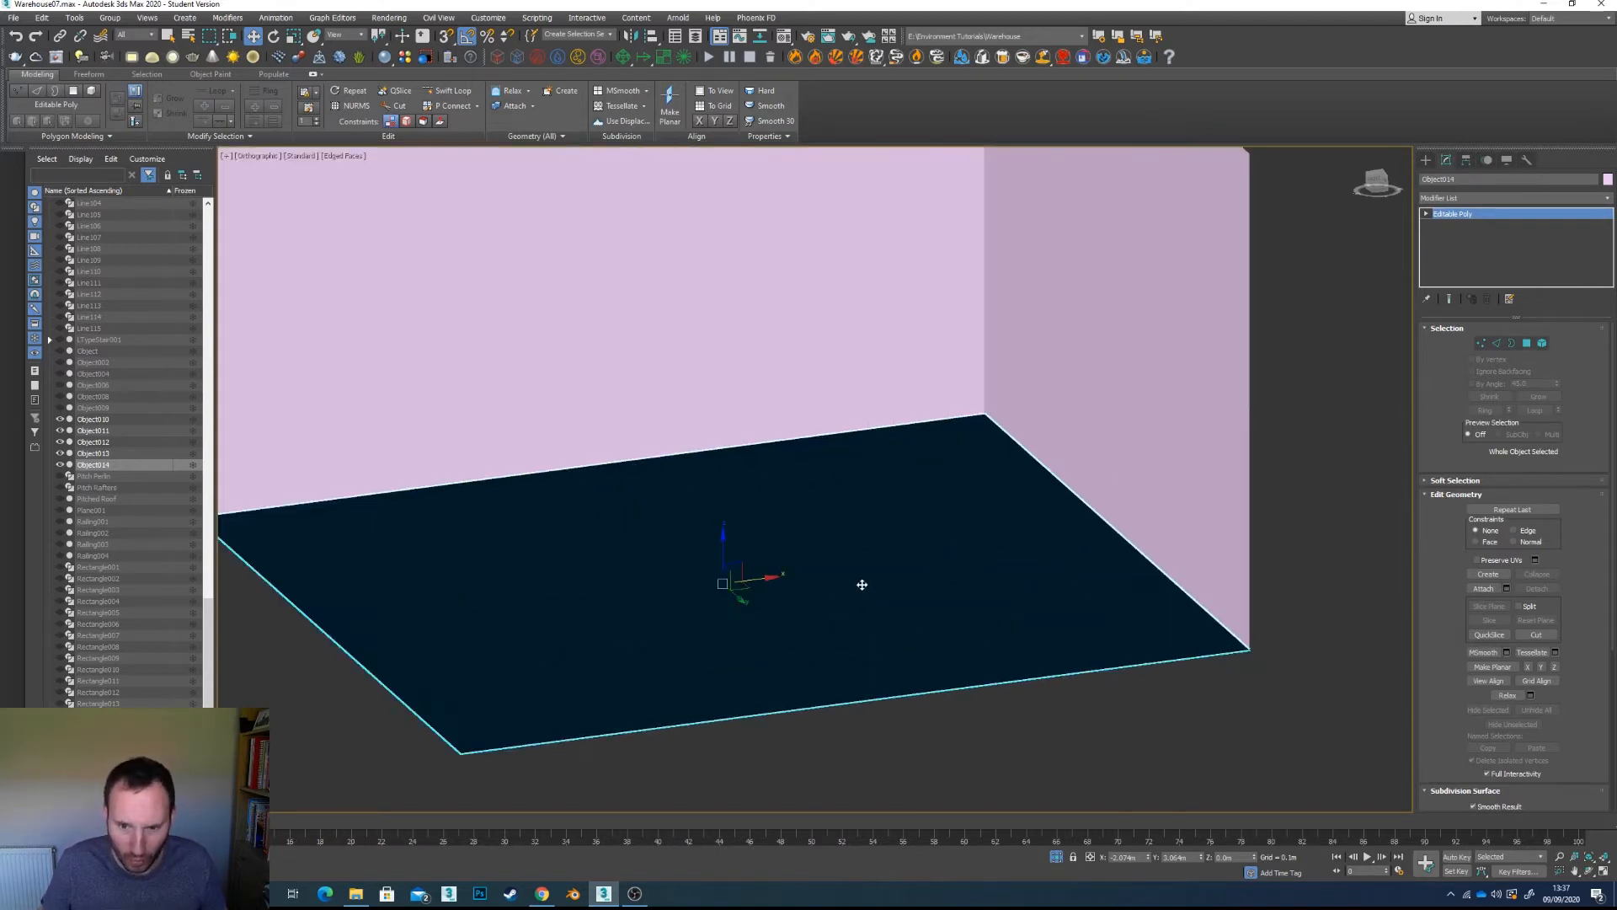
scroll(859, 582, "down", 2)
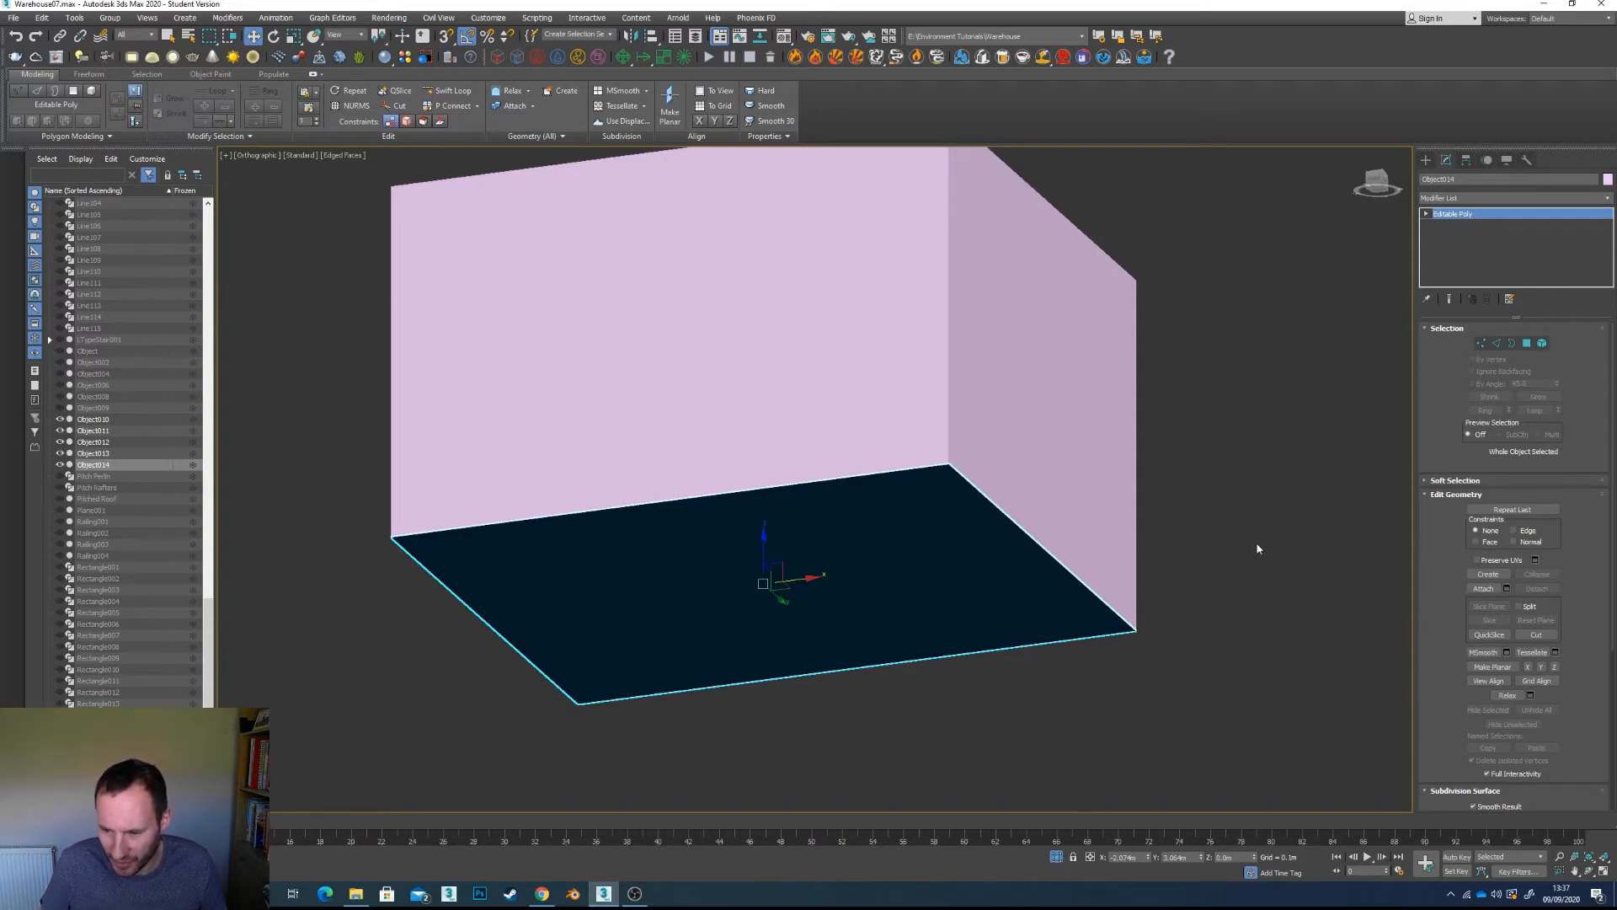
middle_click_drag(802, 599, 870, 390, "alt")
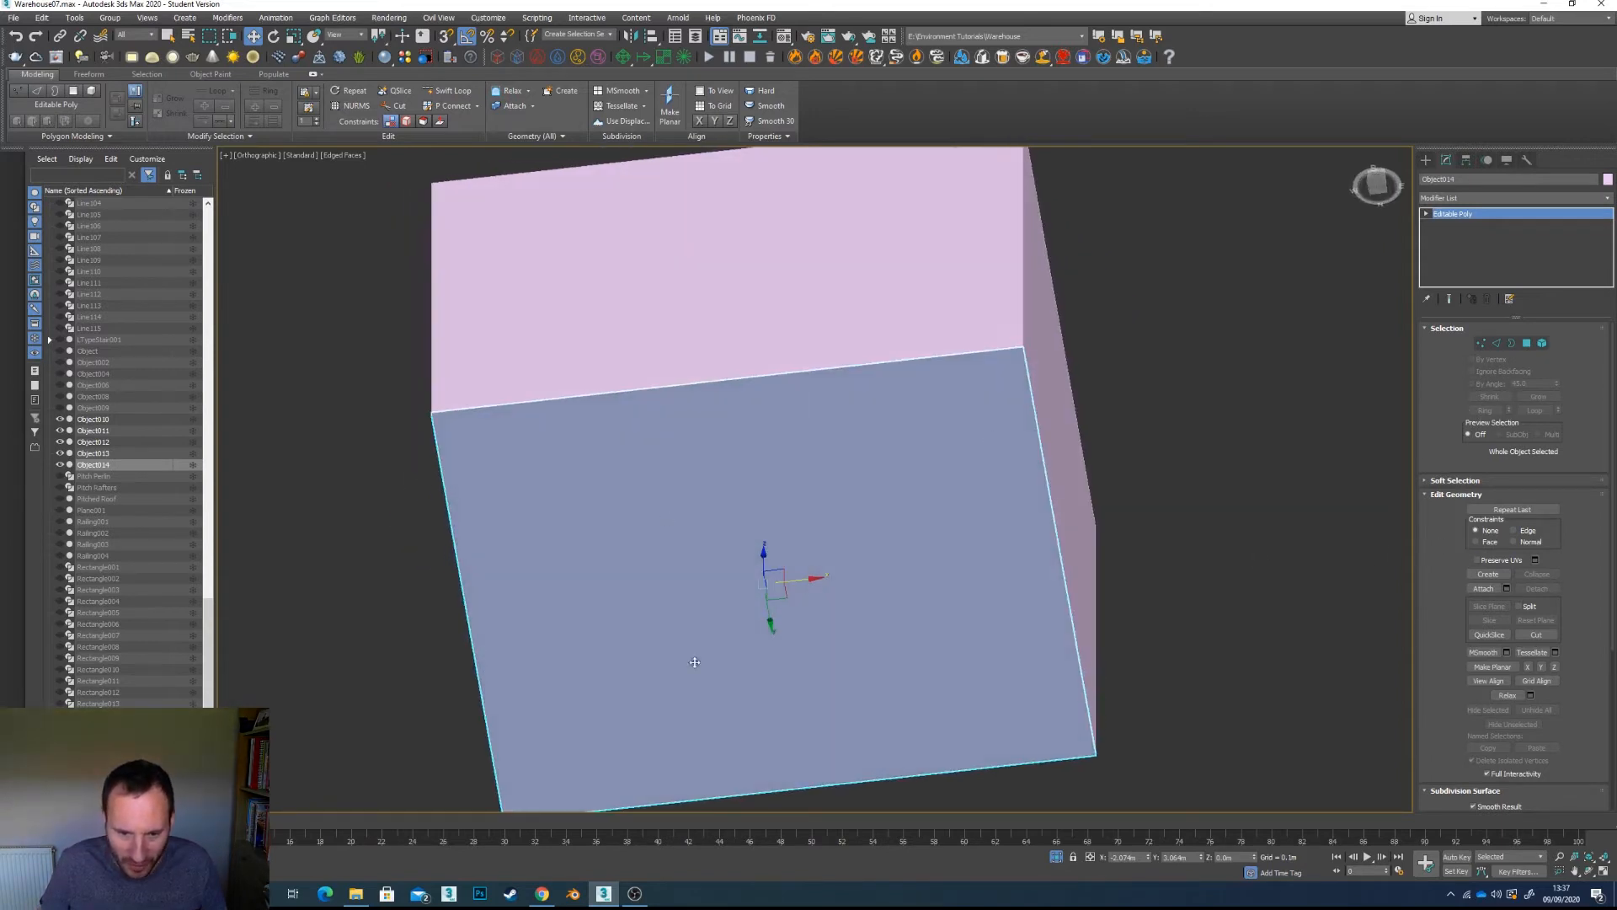
middle_click_drag(708, 564, 783, 475)
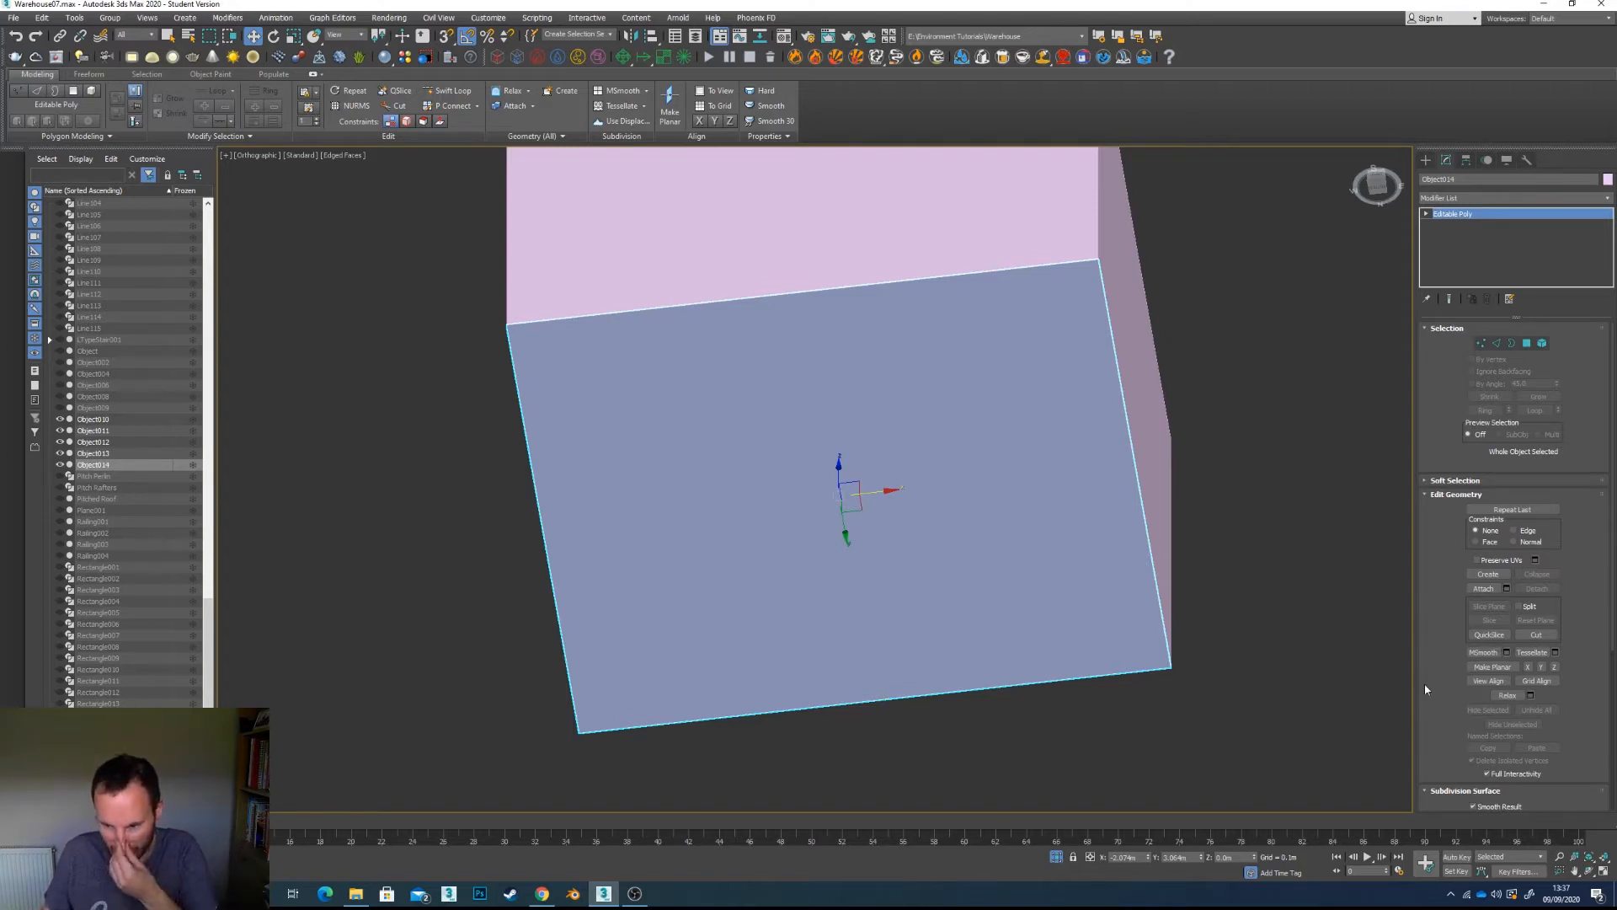
Step: Flip the floor polygon, check the box from above, and leave polygon editing
left_click(1526, 344)
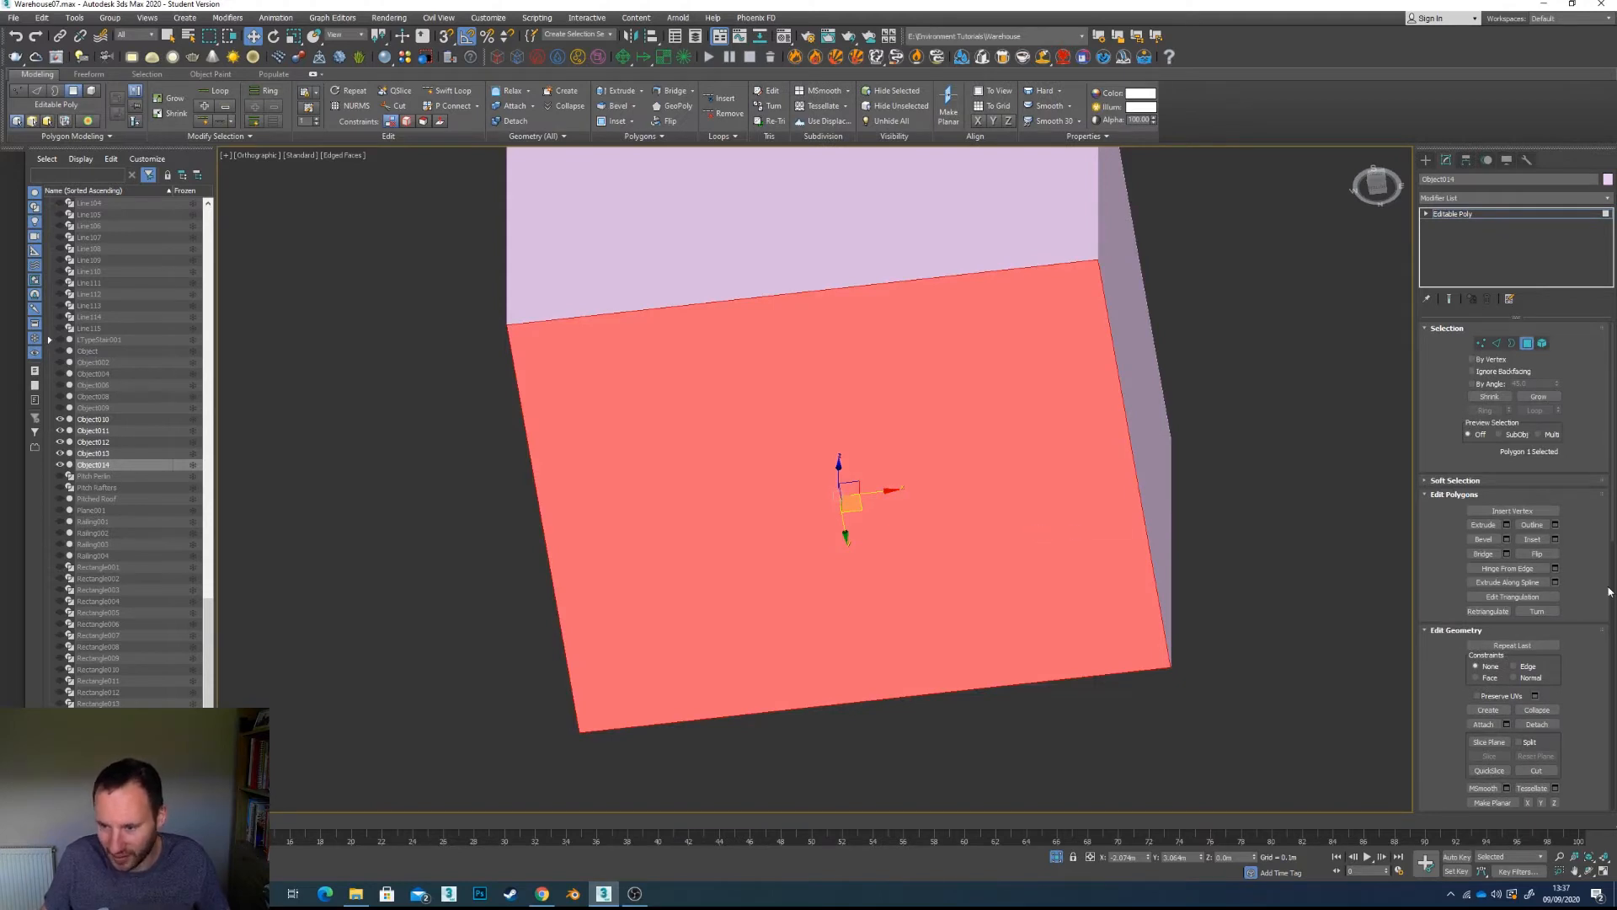
left_click(1553, 558)
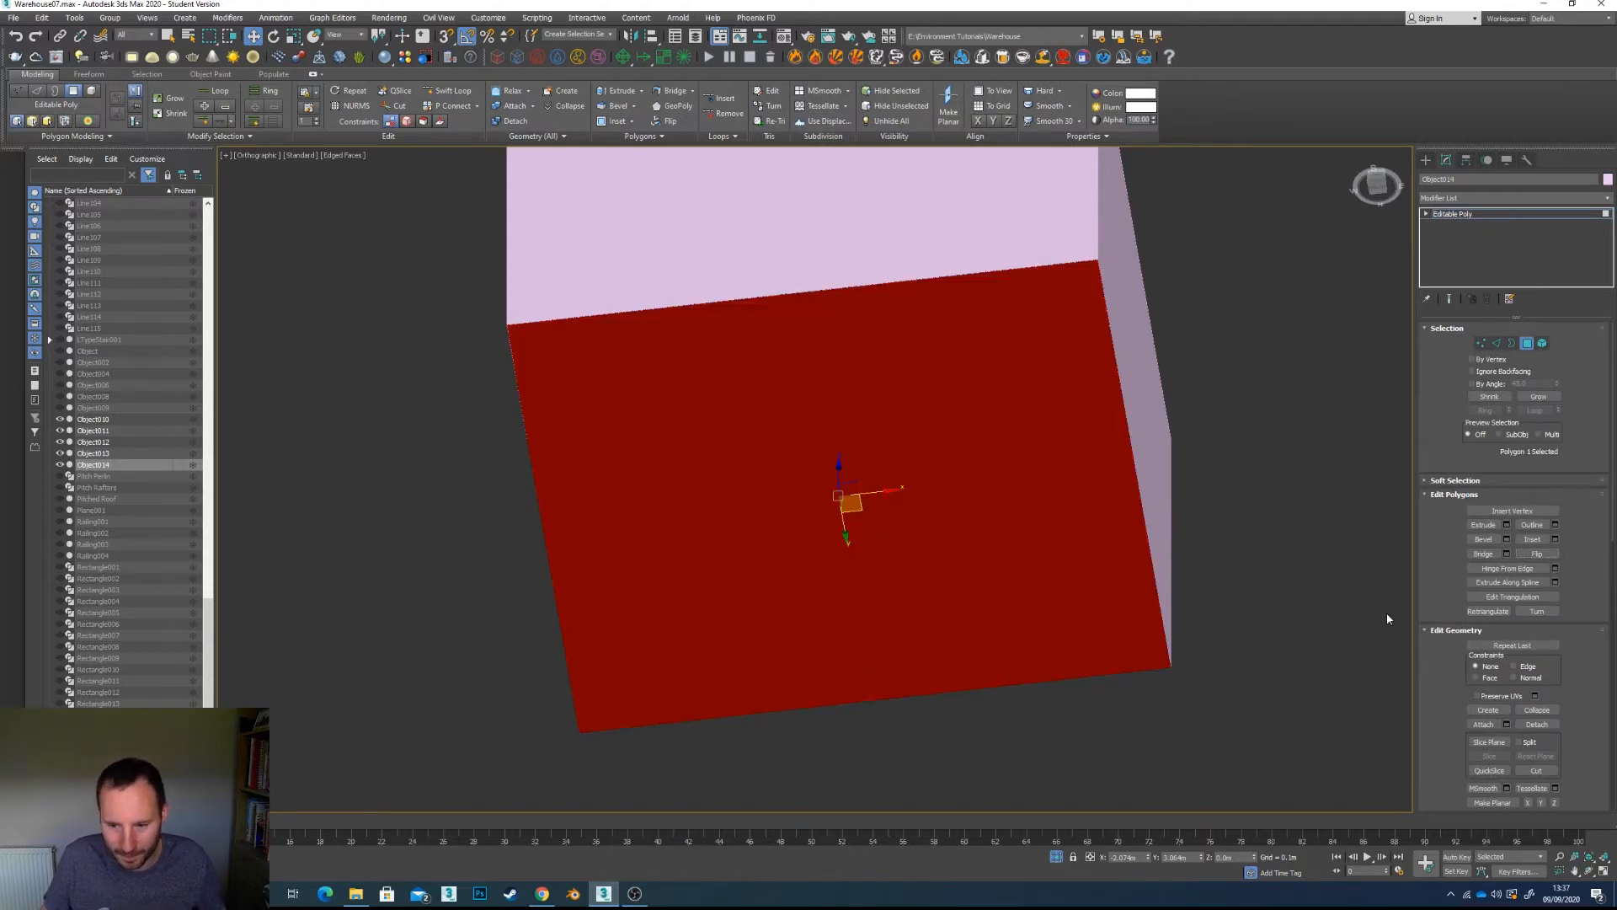
left_click(1221, 563)
mouse_move(1010, 692)
middle_mouse_down("alt")
mouse_move(1014, 643)
mouse_move(1014, 711)
middle_mouse_up("alt")
middle_click_drag(919, 556, 797, 599, "alt")
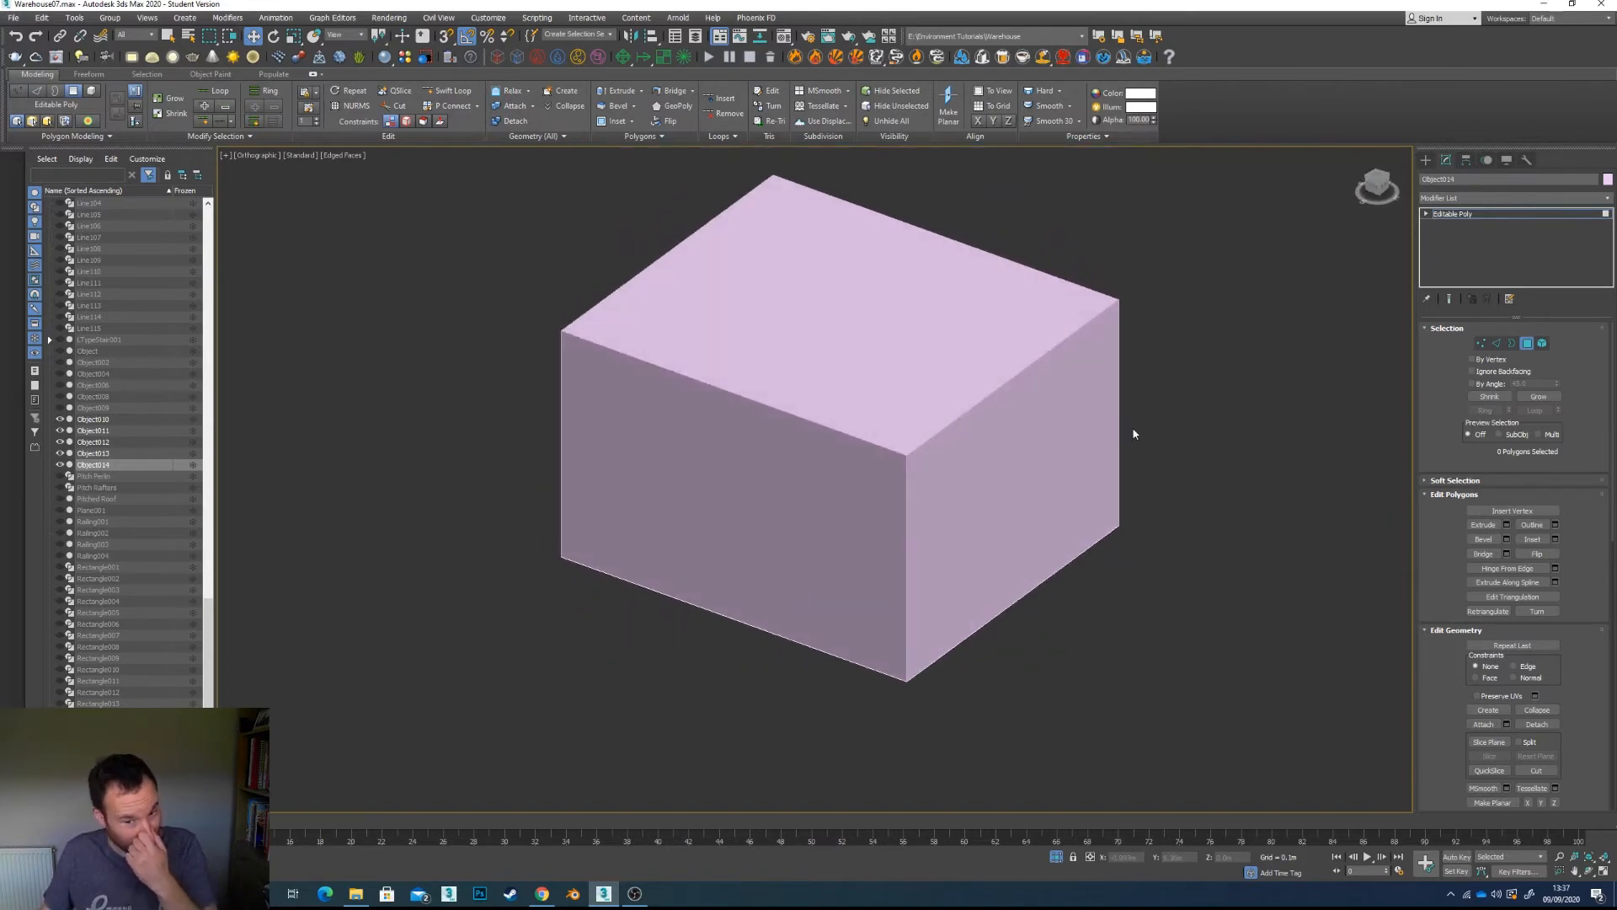
key("4")
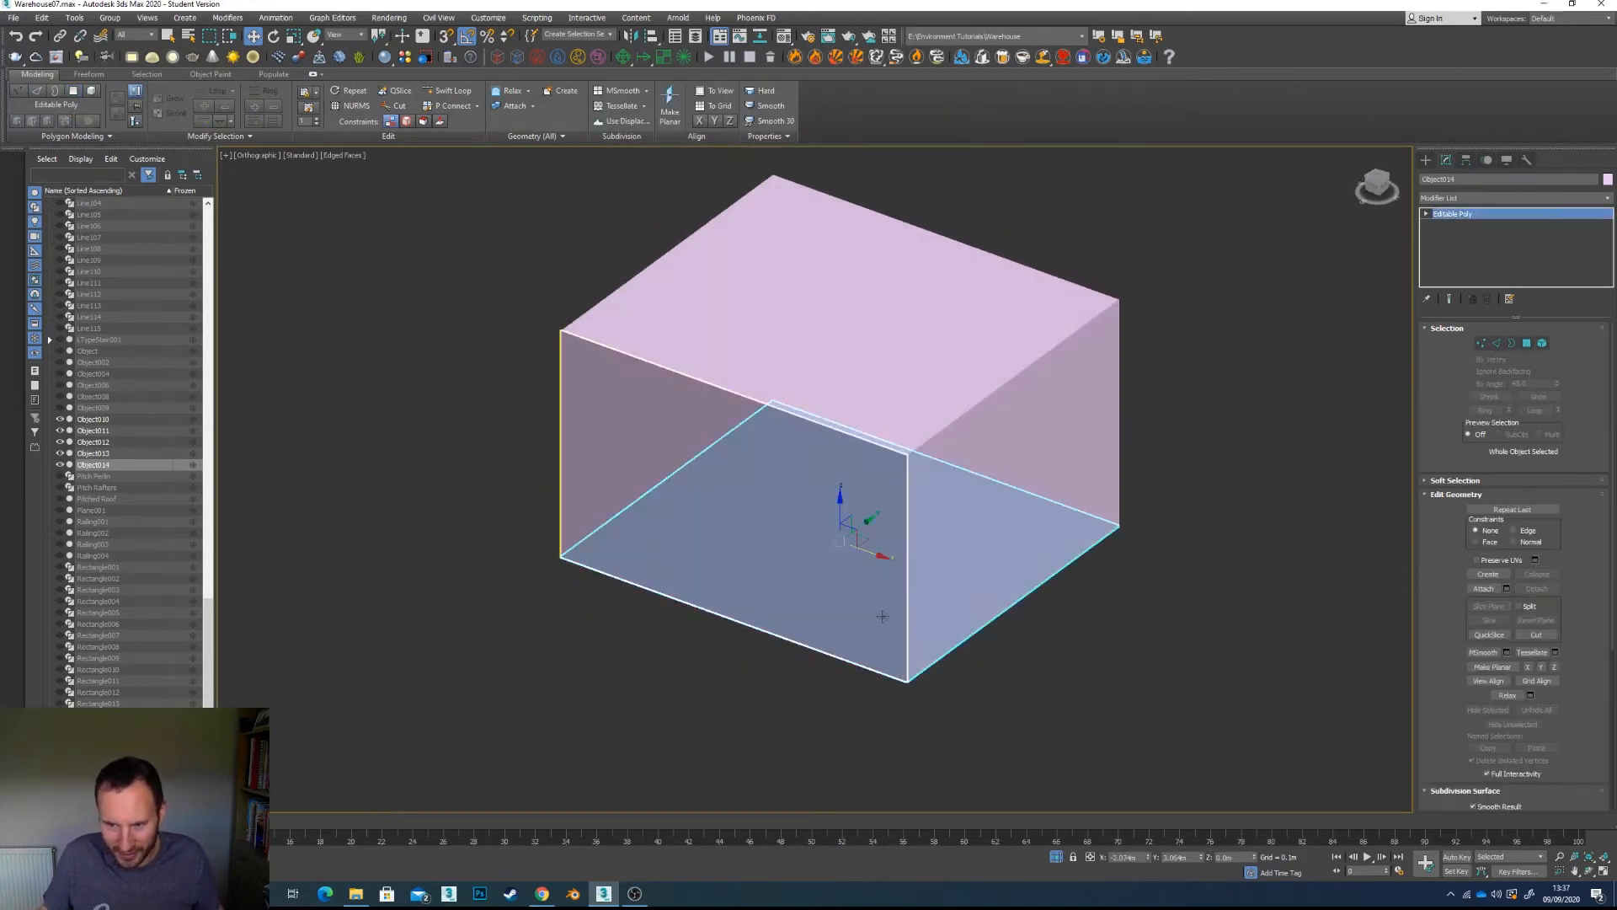
Step: Select the detached front wall and frame it in the front view
left_click(1038, 732)
left_click(831, 621)
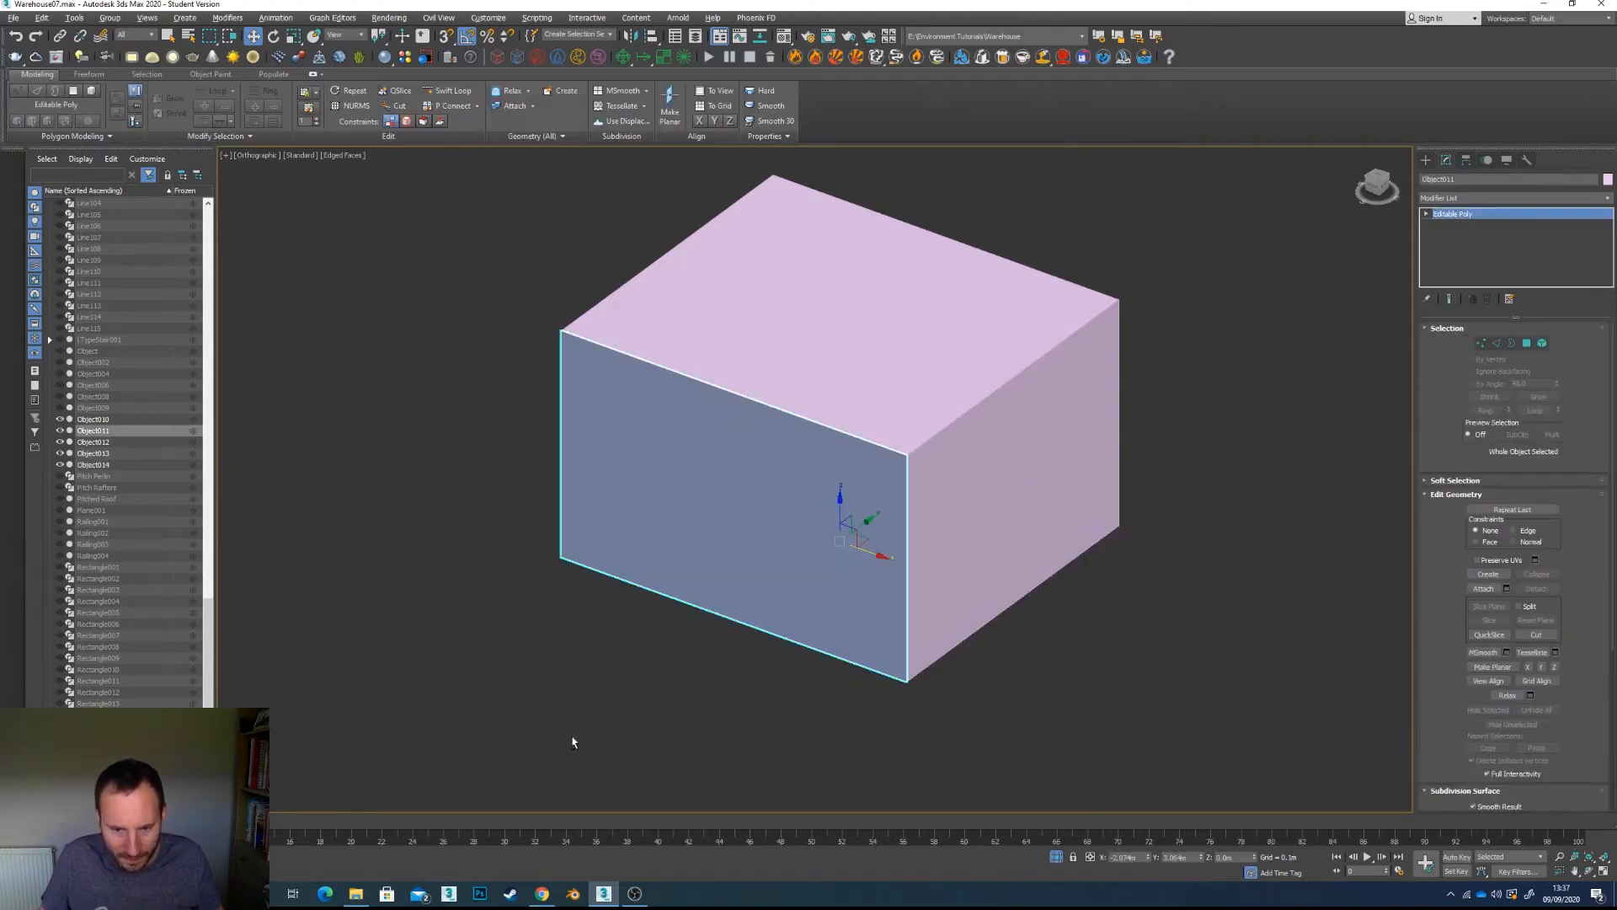
middle_click_drag(570, 743, 628, 717, "alt")
key("f")
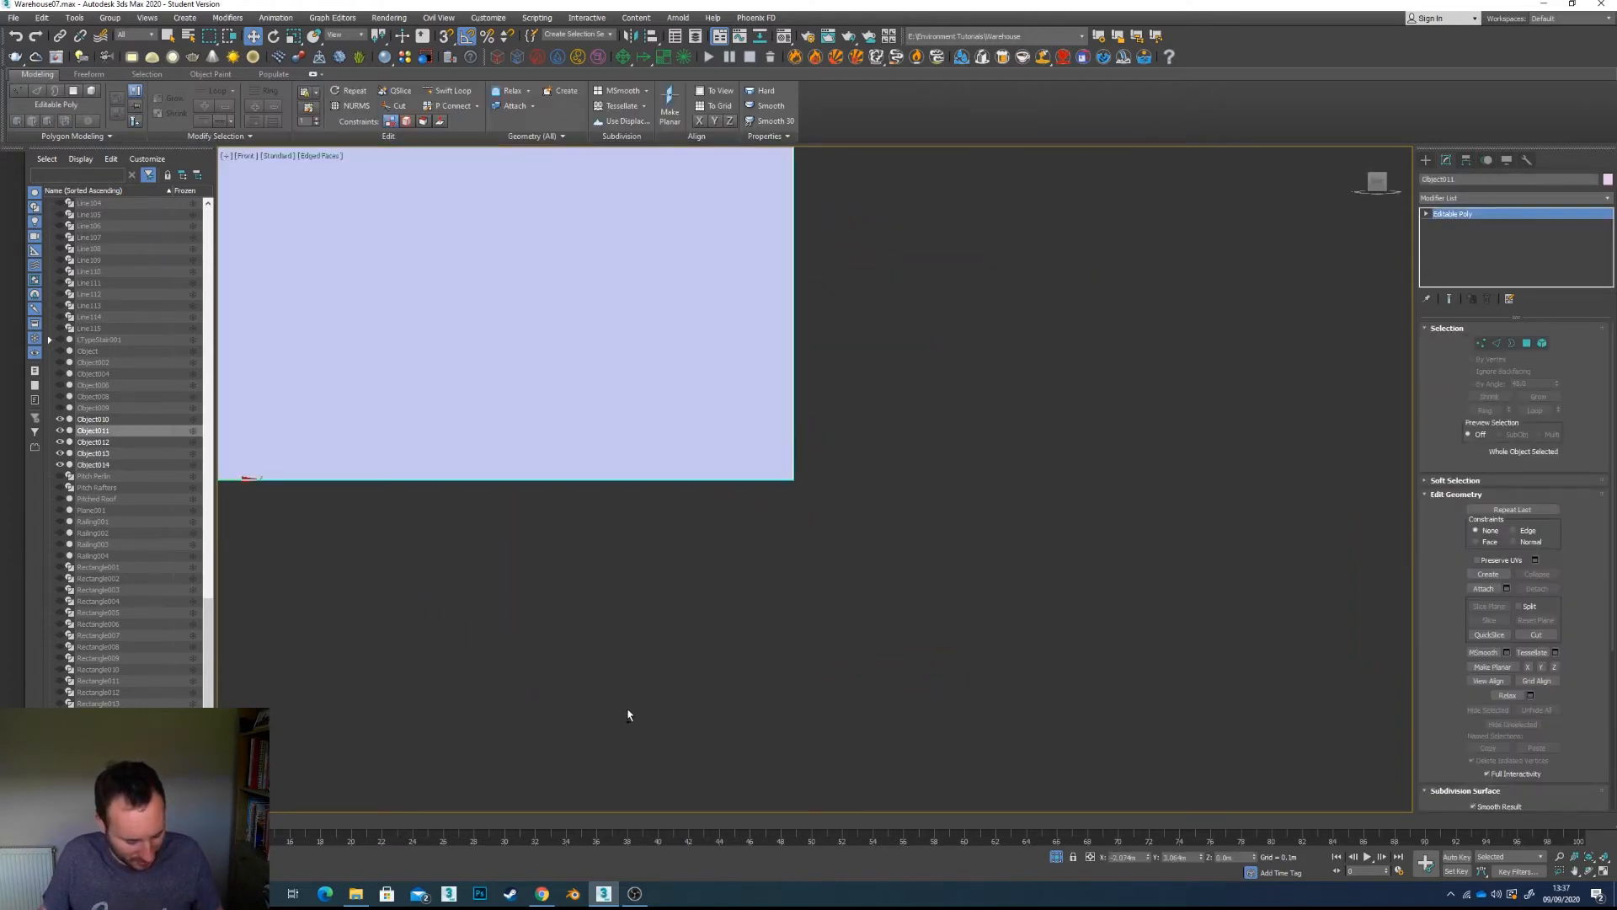
key("z")
scroll(663, 600, "down", 2)
middle_click_drag(663, 601, 597, 621)
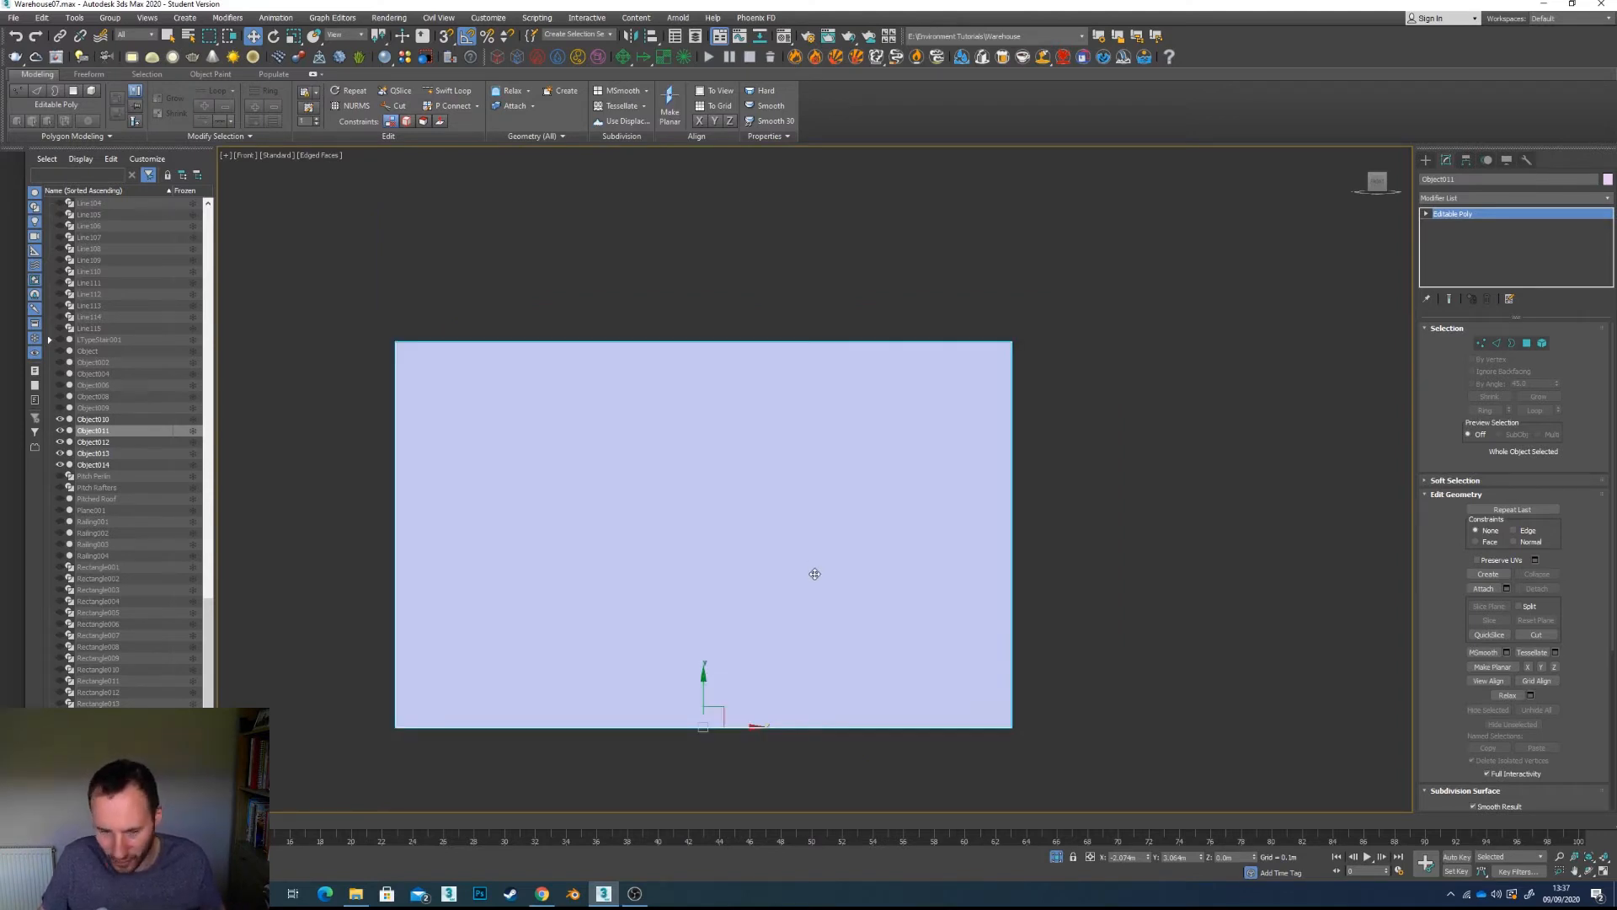
Step: Select the detached roof, lift it off the box and move it aside along X, then deselect it
scroll(814, 572, "down", 2)
middle_click_drag(812, 570, 827, 639, "alt")
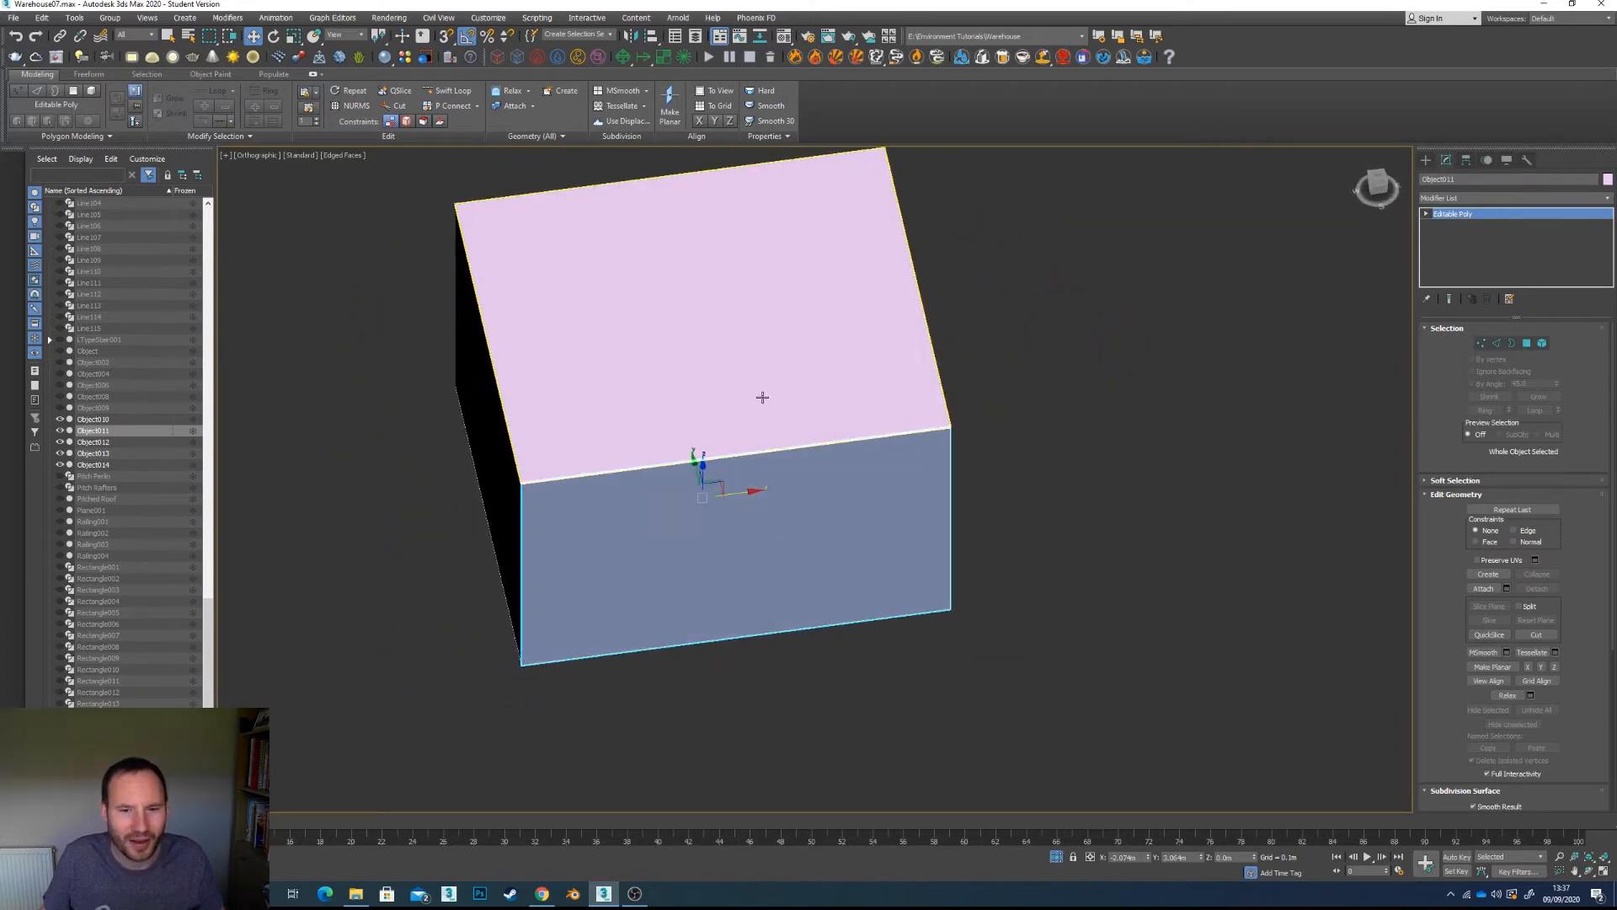
left_click(762, 397)
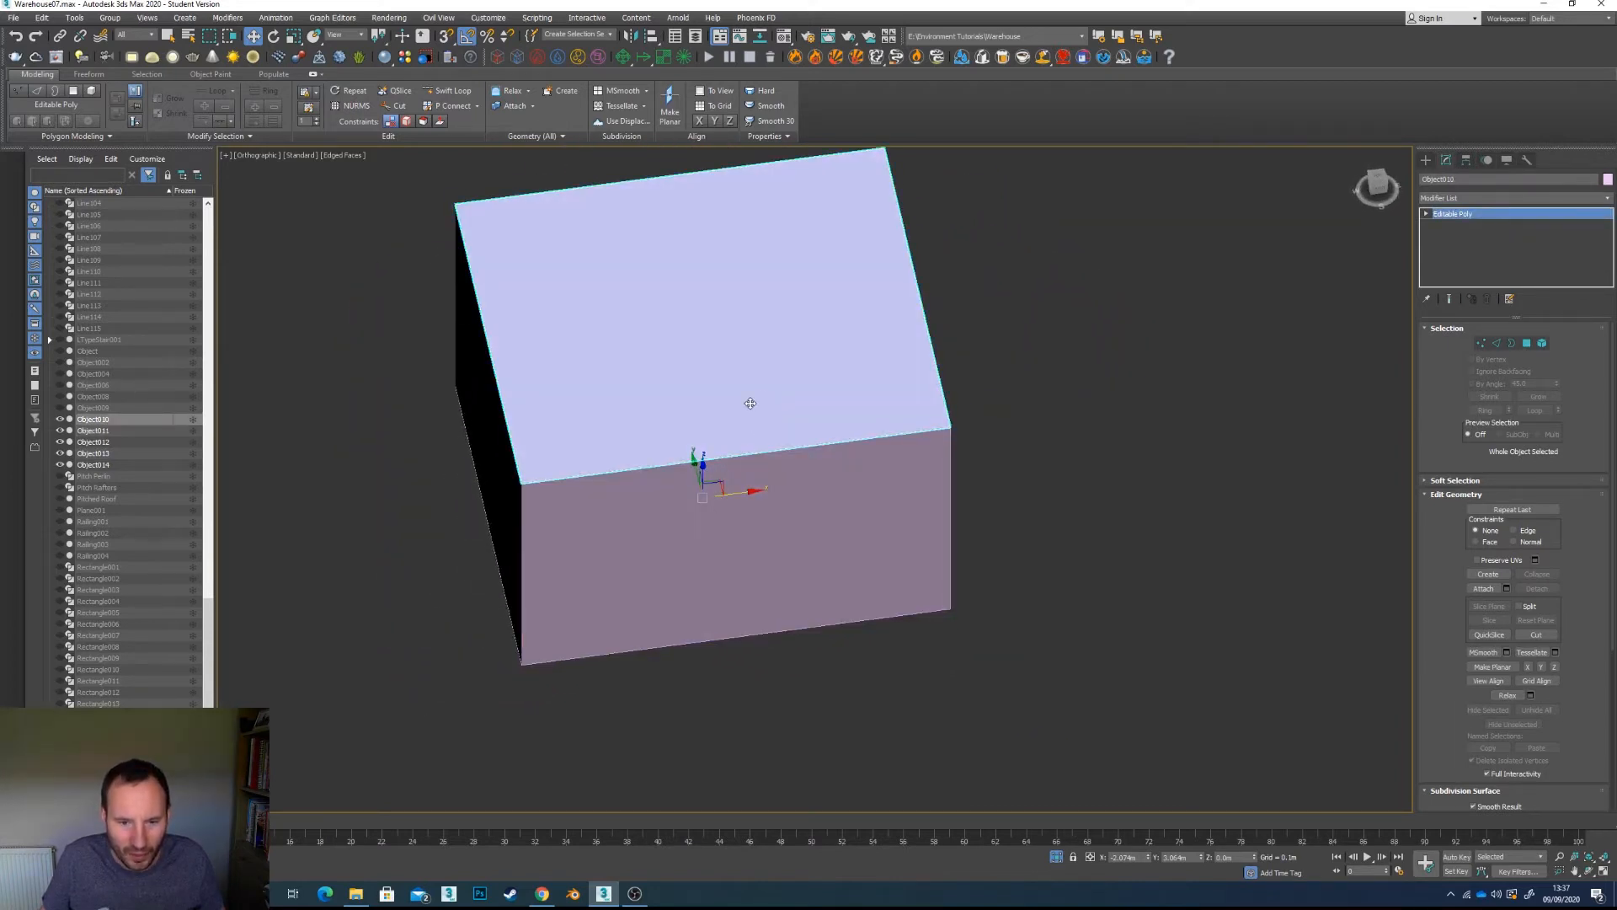
middle_click_drag(750, 404, 734, 469, "alt")
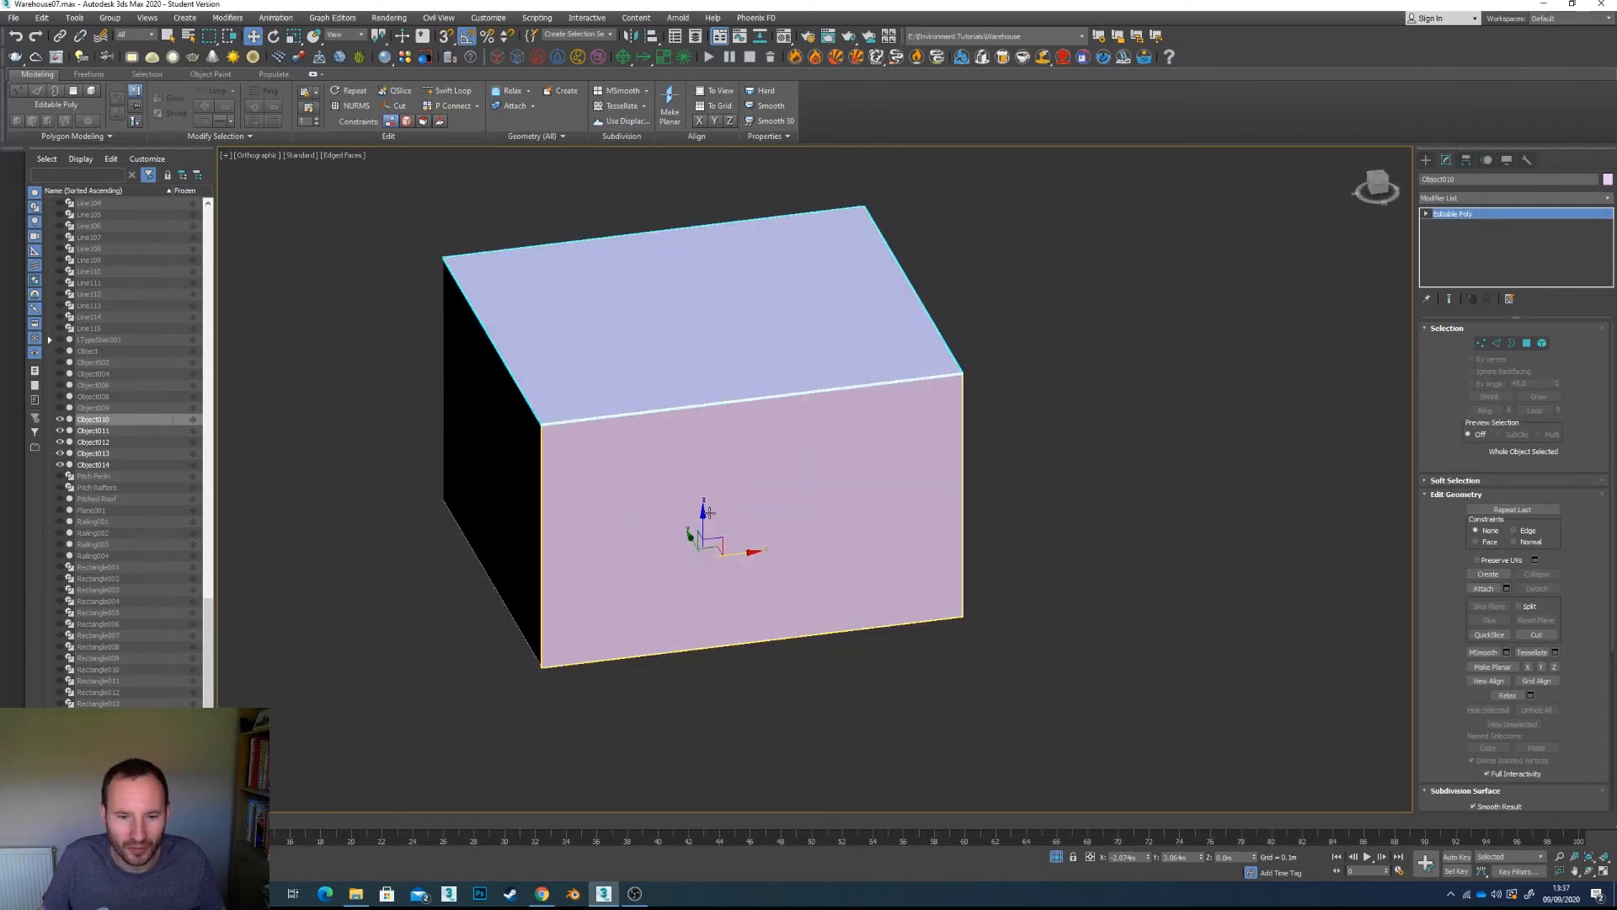
left_click_drag(709, 512, 696, 422)
scroll(733, 496, "down", 4)
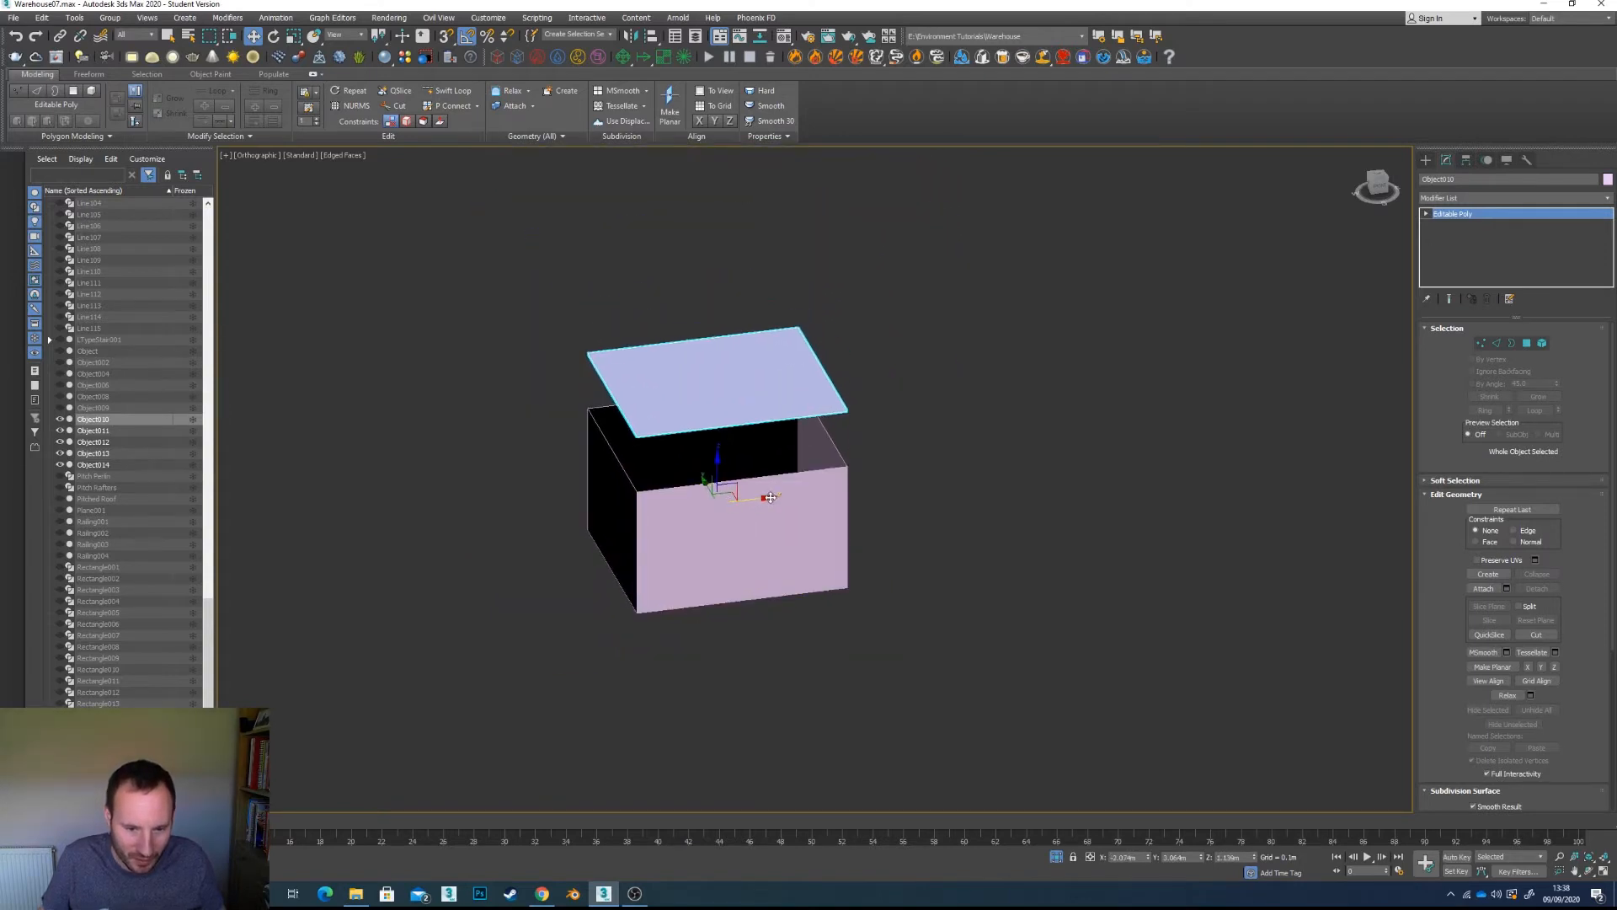
left_click_drag(771, 497, 390, 537)
scroll(751, 516, "up", 5)
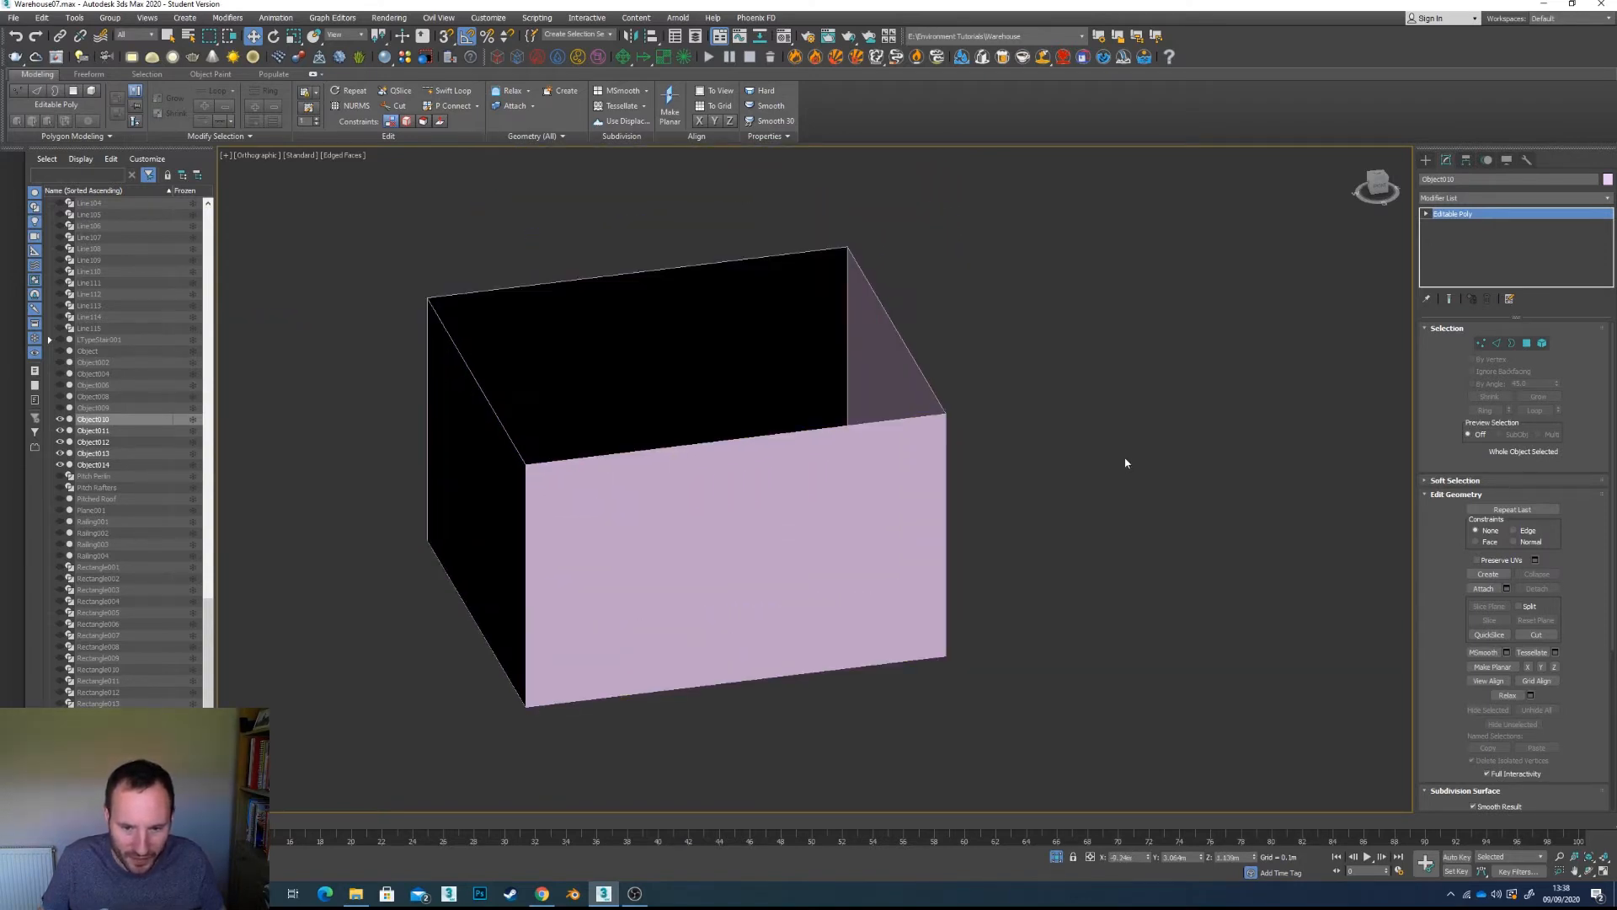
left_click(1125, 462)
middle_click_drag(555, 611, 674, 662)
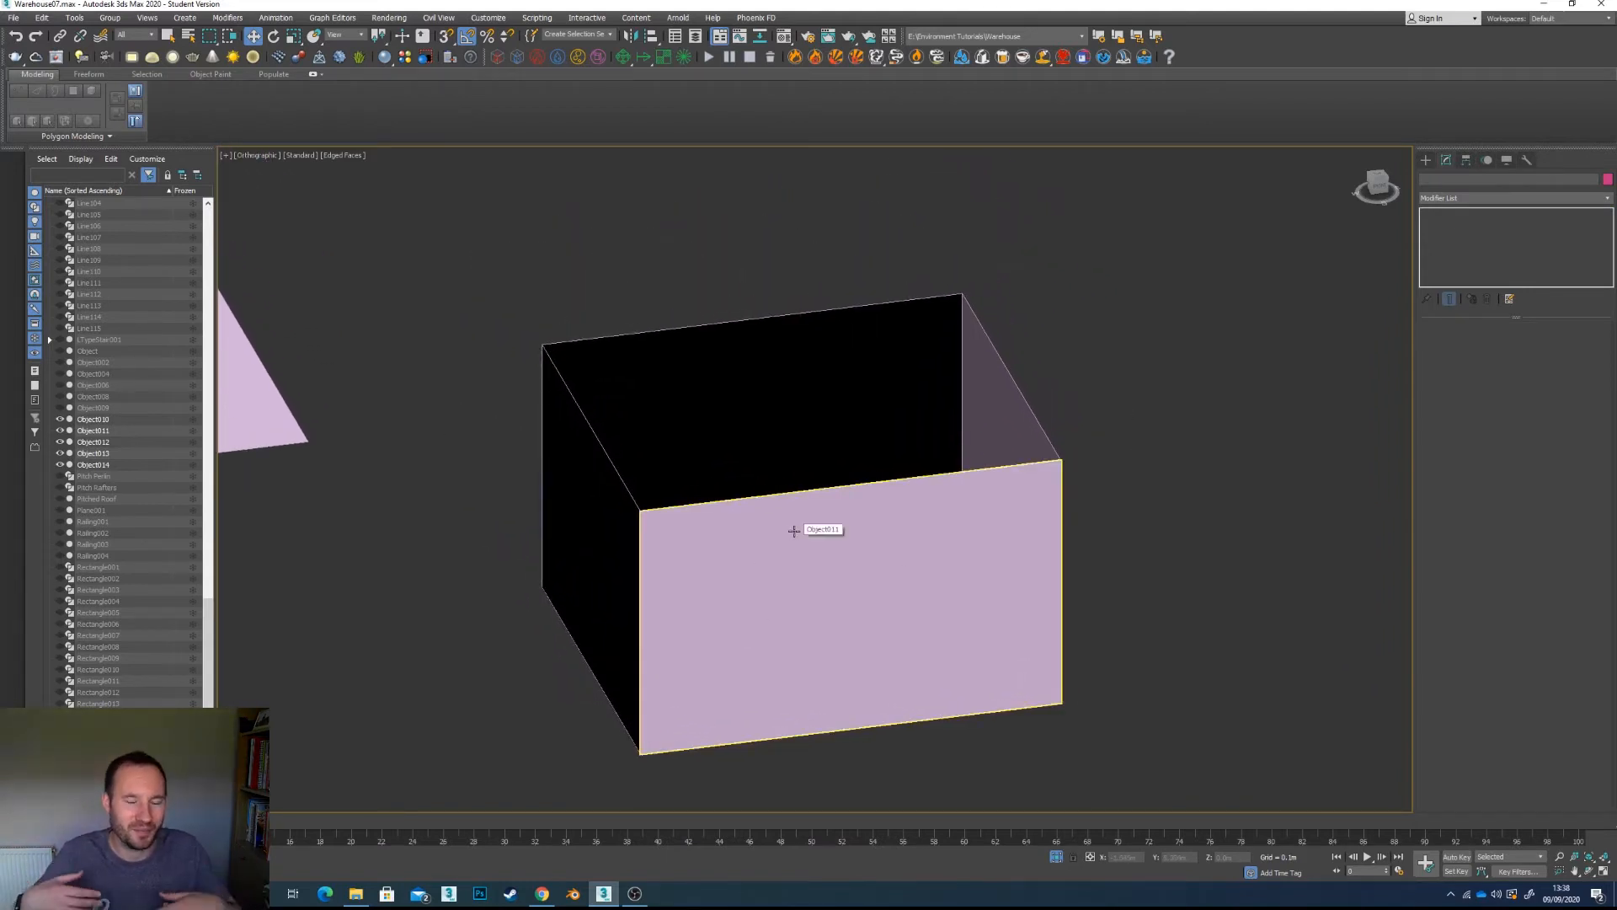
Step: Add a Shell modifier to the front wall with an inner amount of 0.1 m and an outer amount of 0
left_click(865, 598)
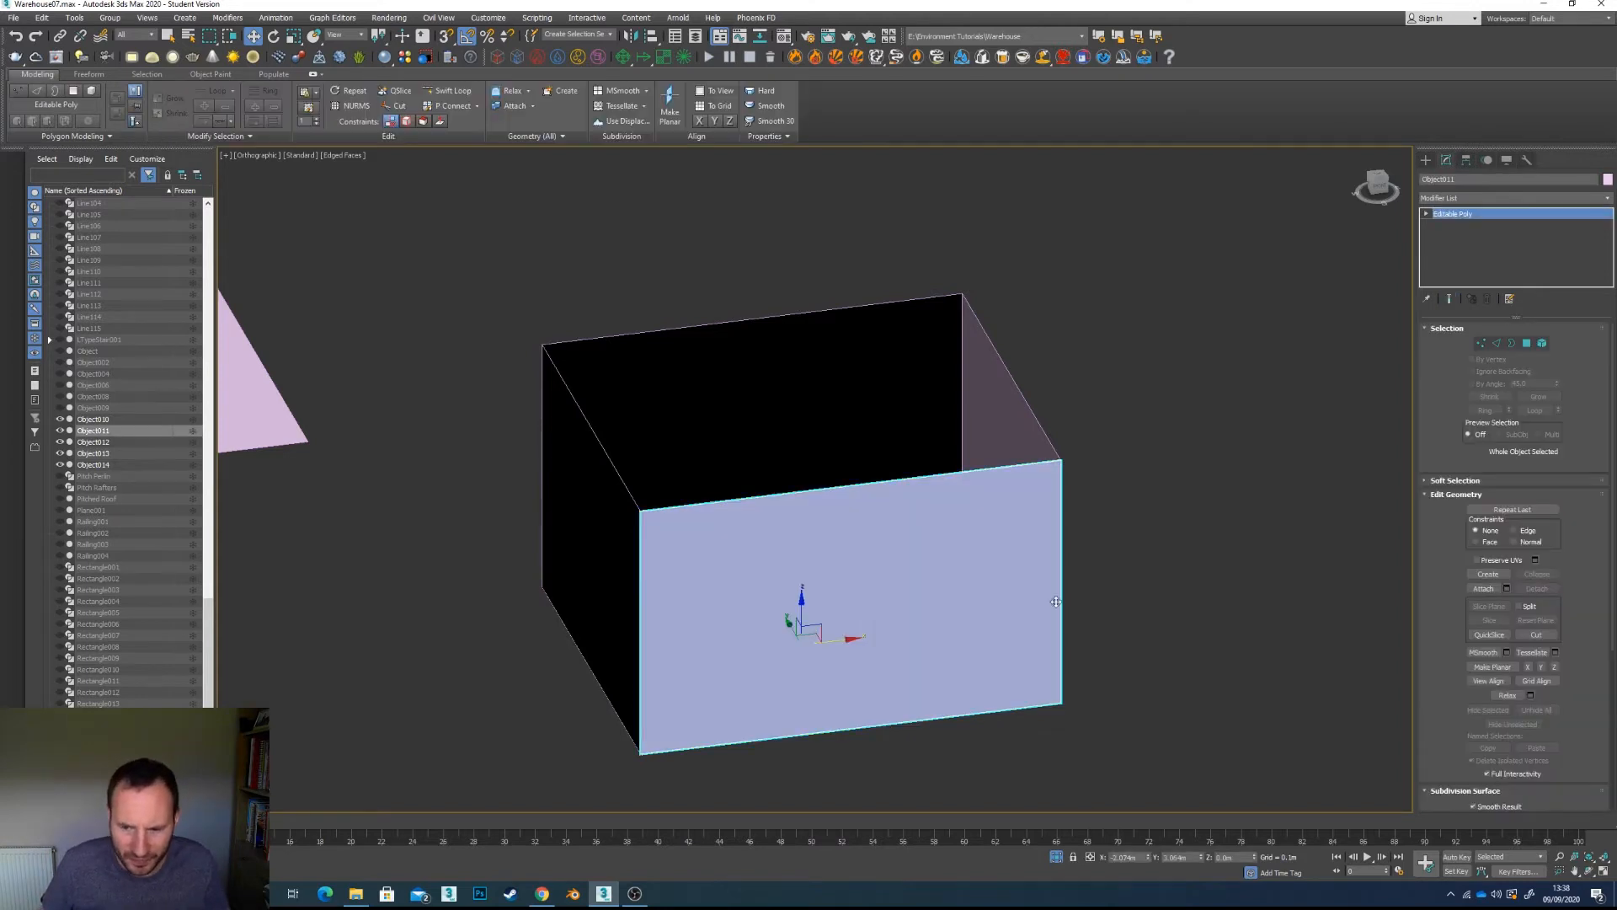
middle_click_drag(869, 620, 903, 633, "alt")
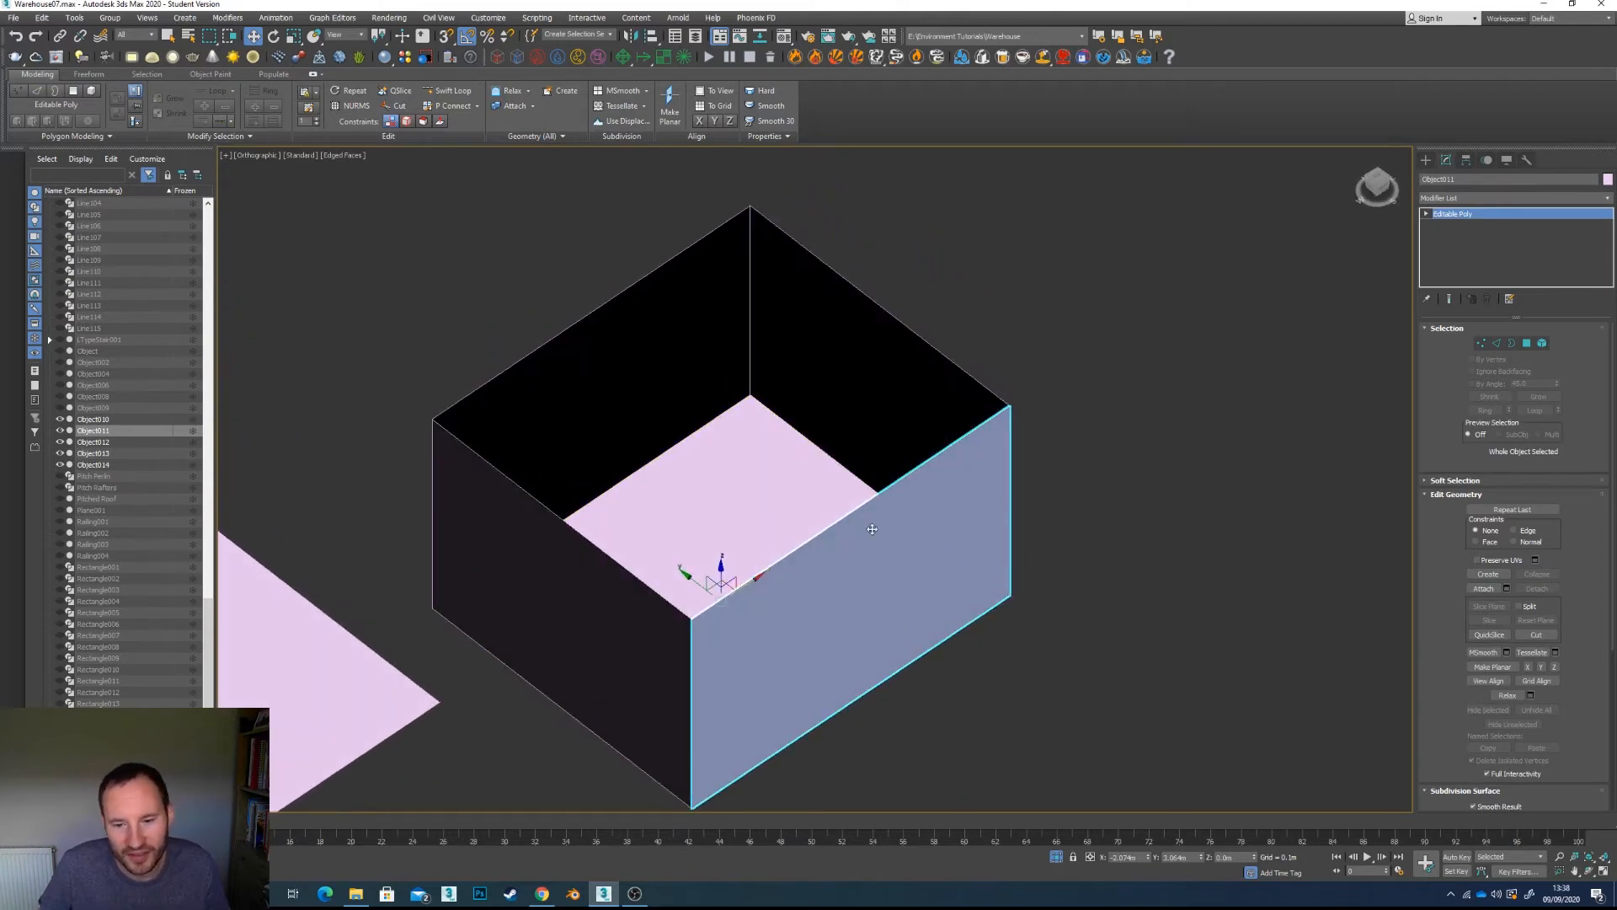
left_click(1557, 202)
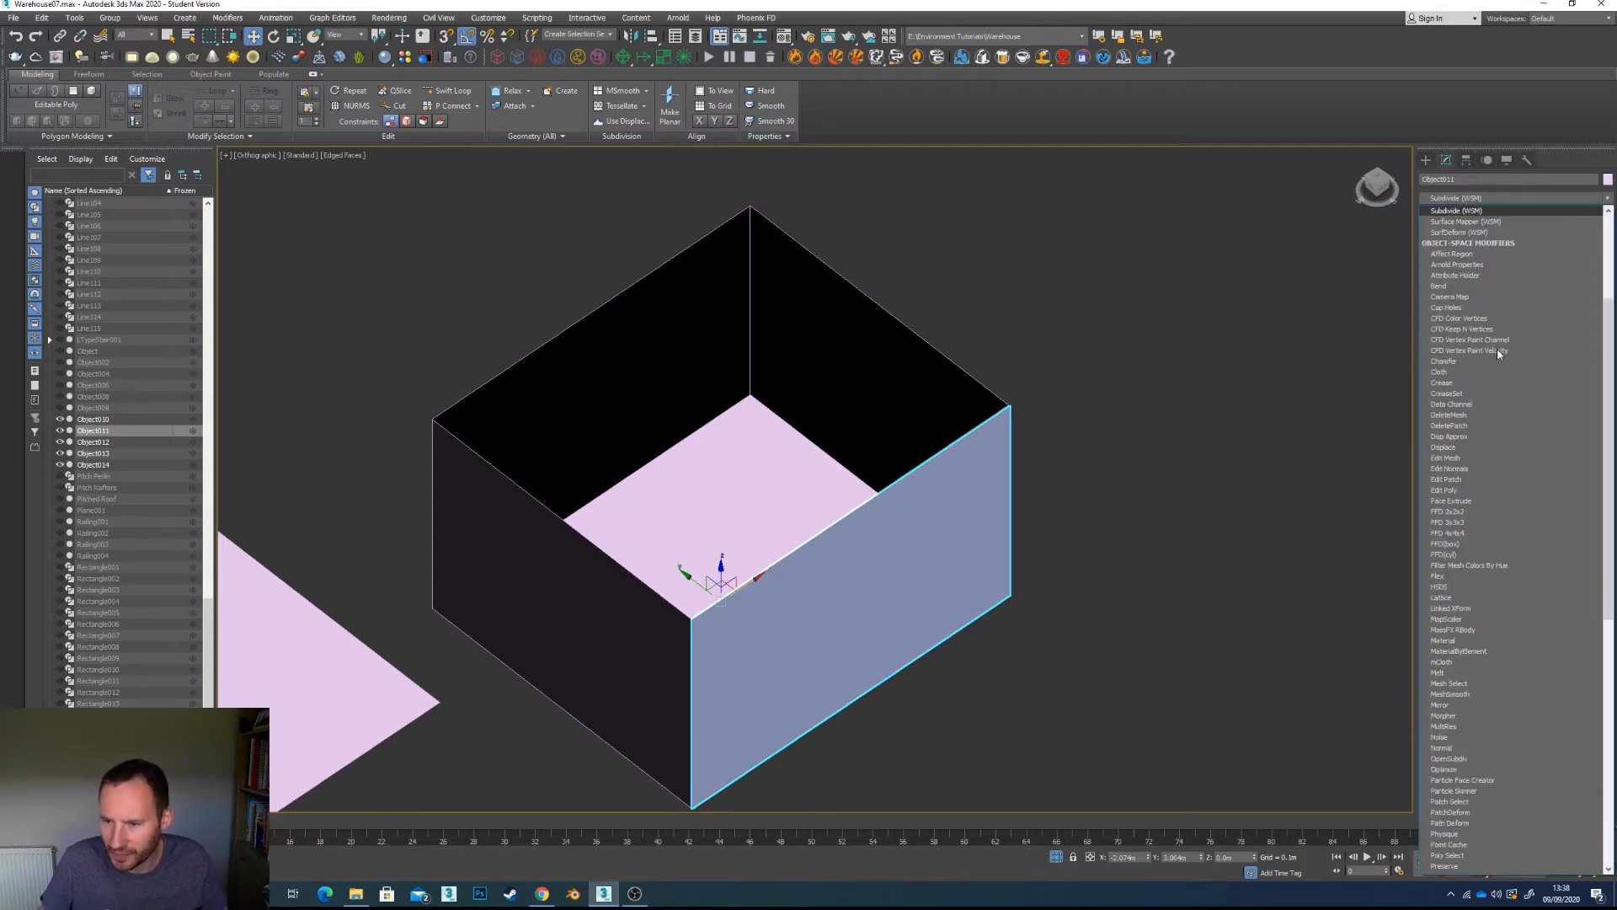
scroll(1499, 354, "down", 10)
left_click(1463, 447)
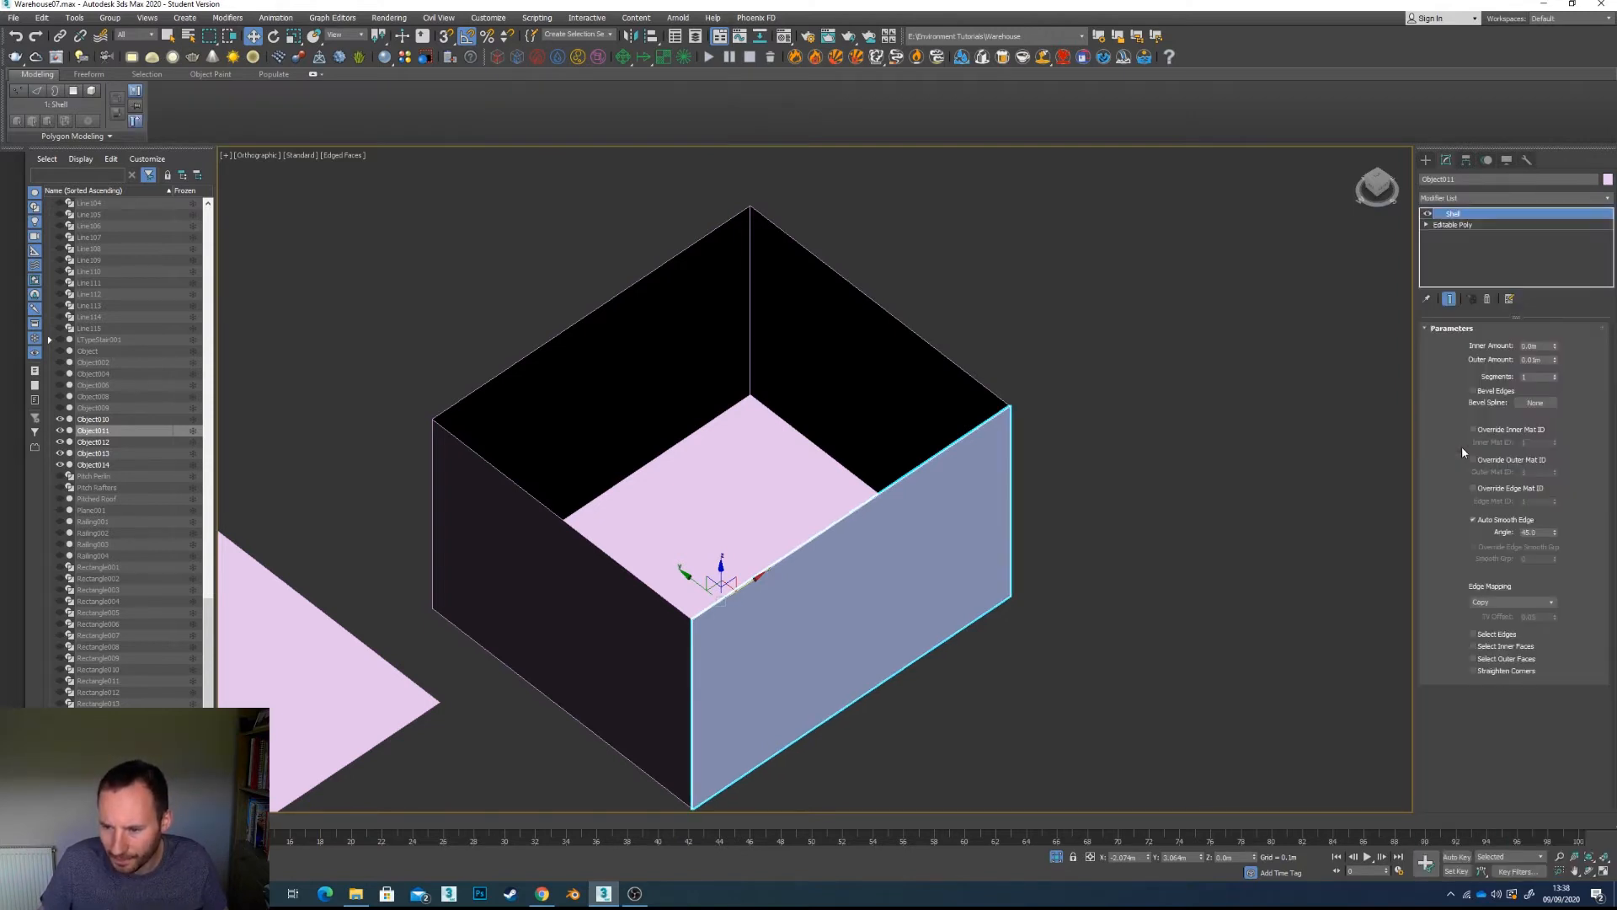
left_click(1556, 362)
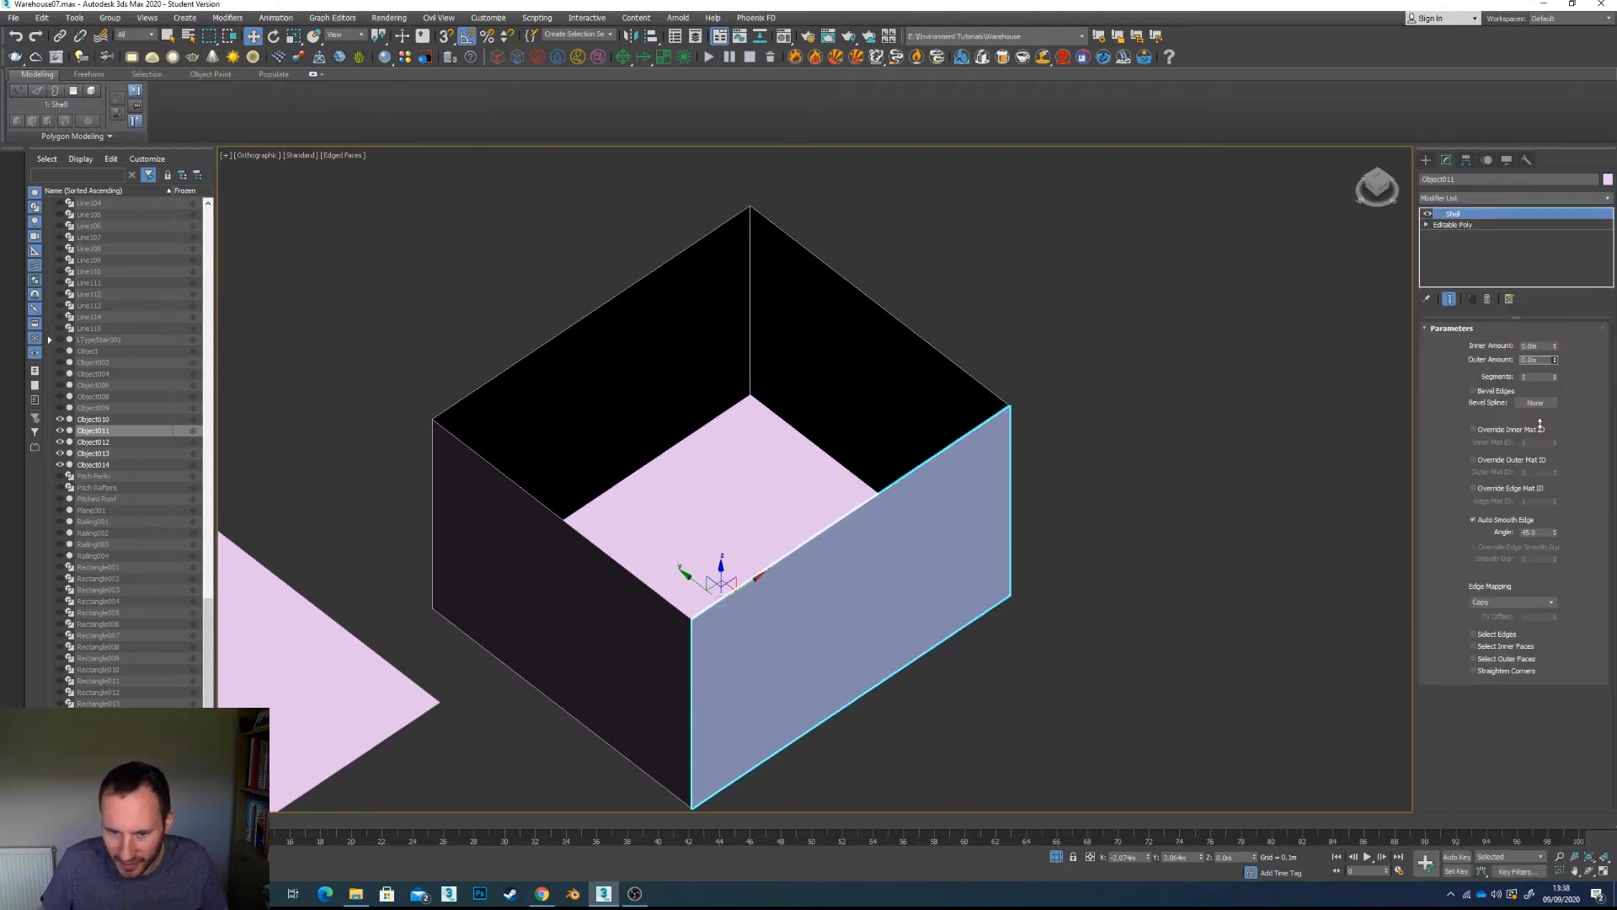
left_click(1534, 346)
type("0.1")
key("Return")
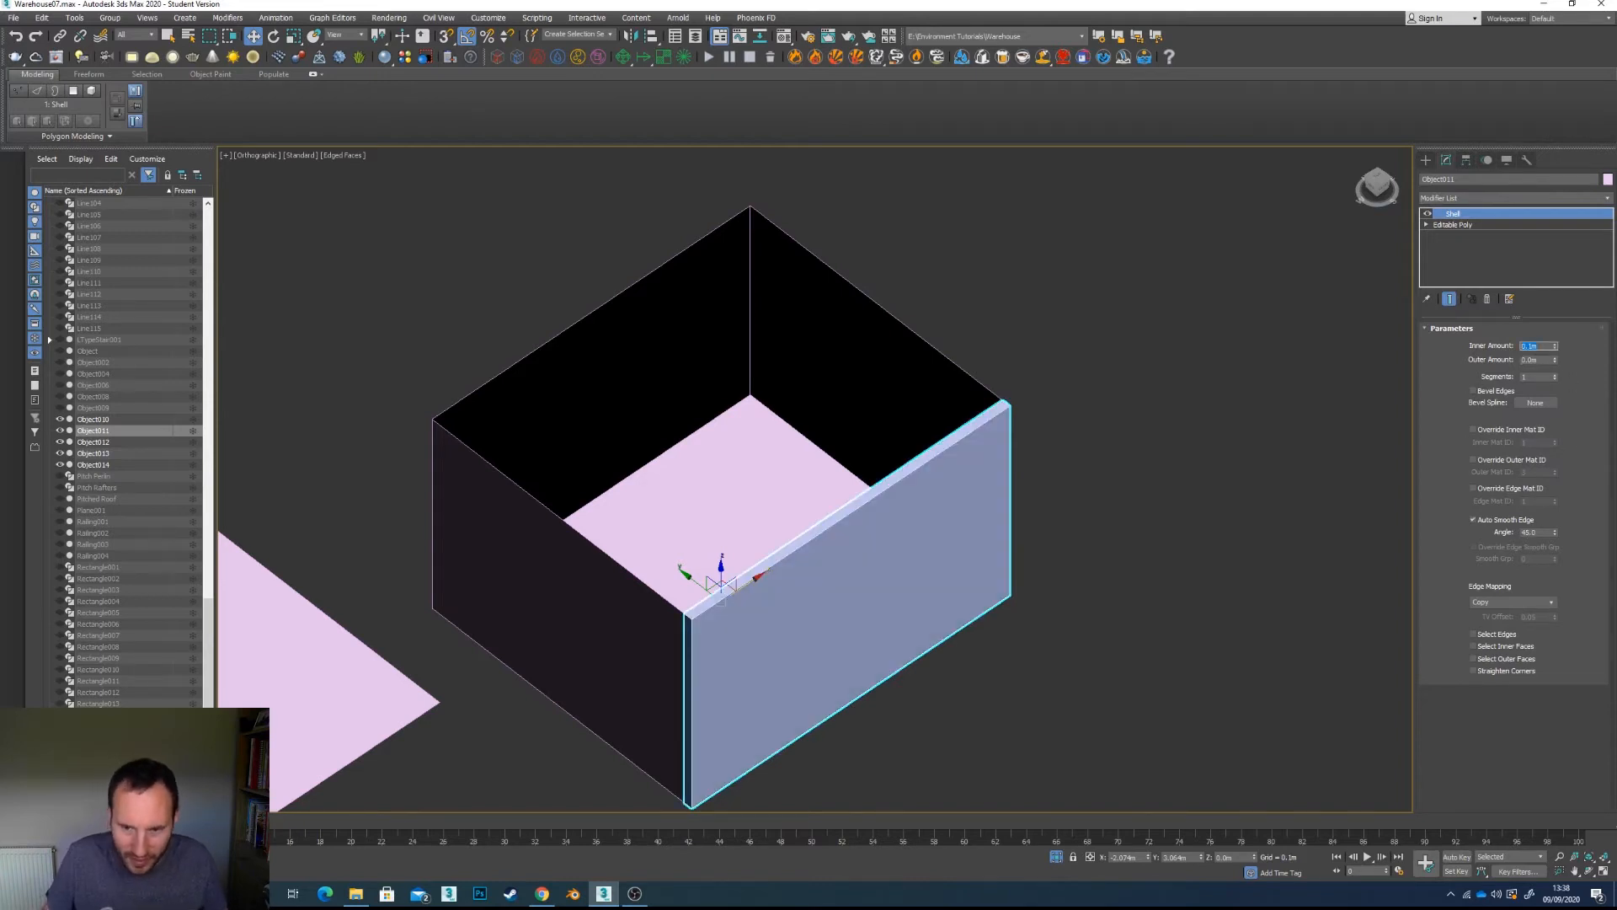
left_click(620, 623)
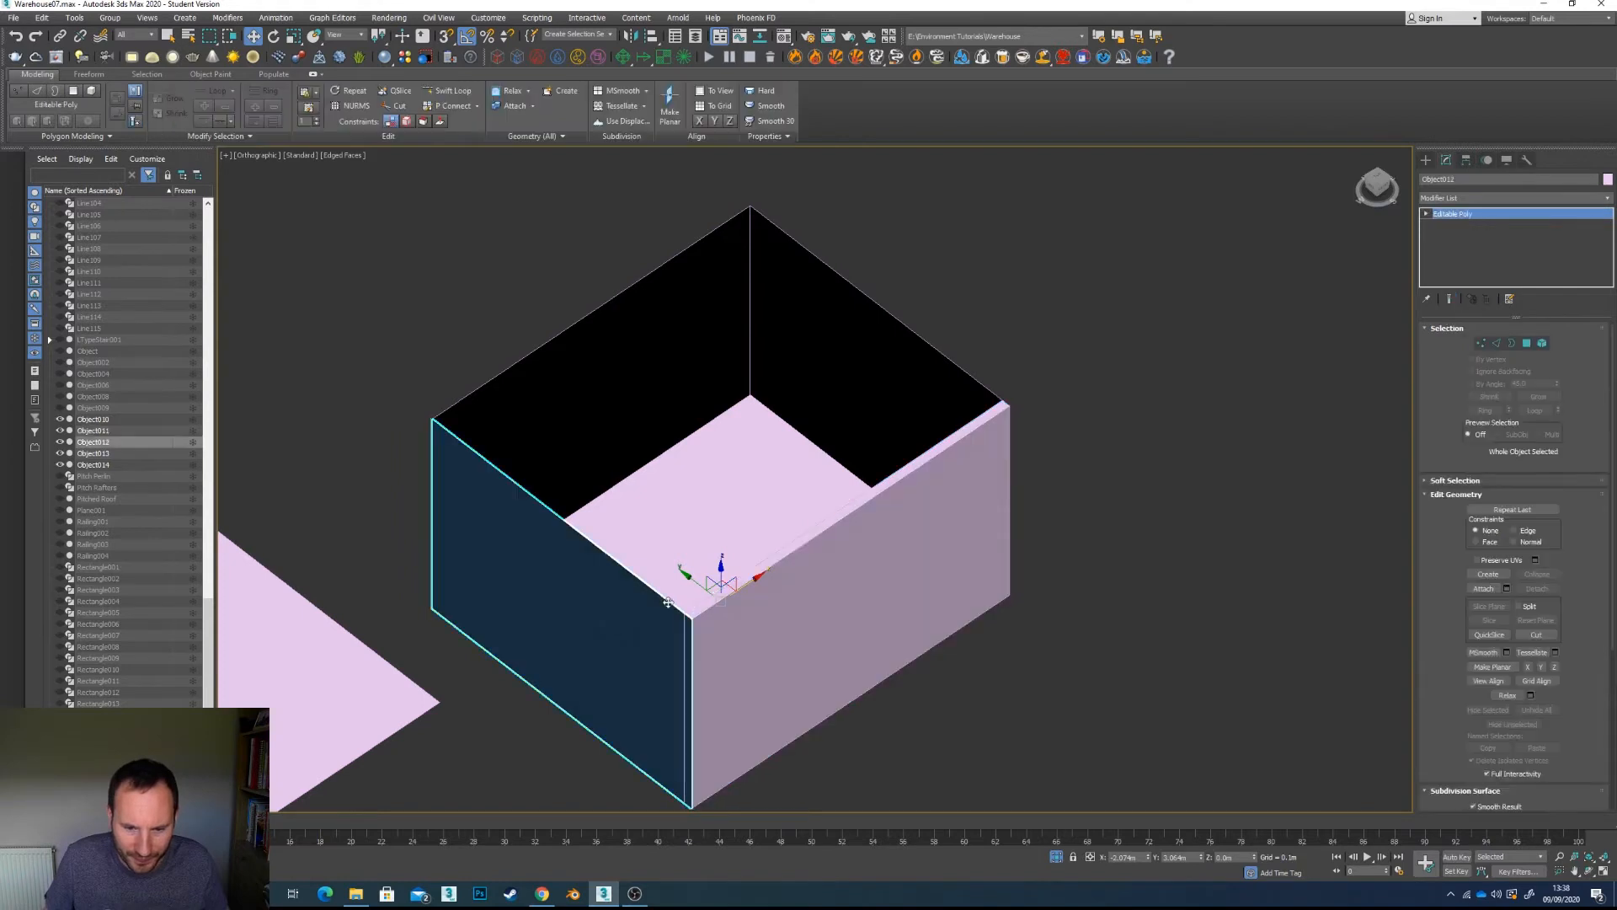
left_click(891, 577)
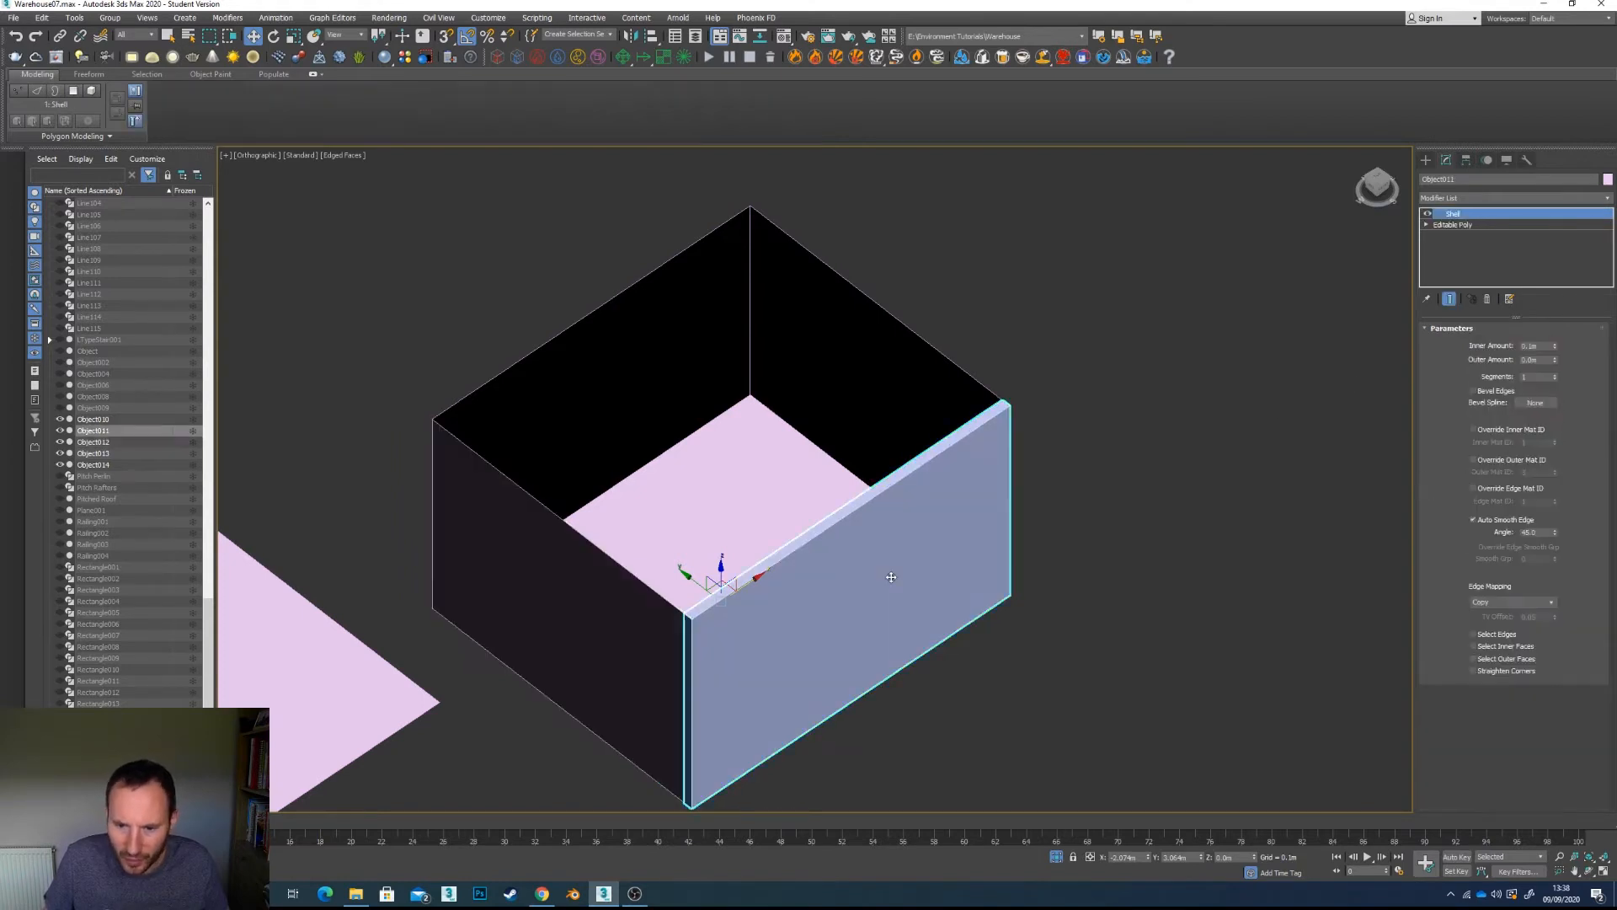
right_click(1491, 218)
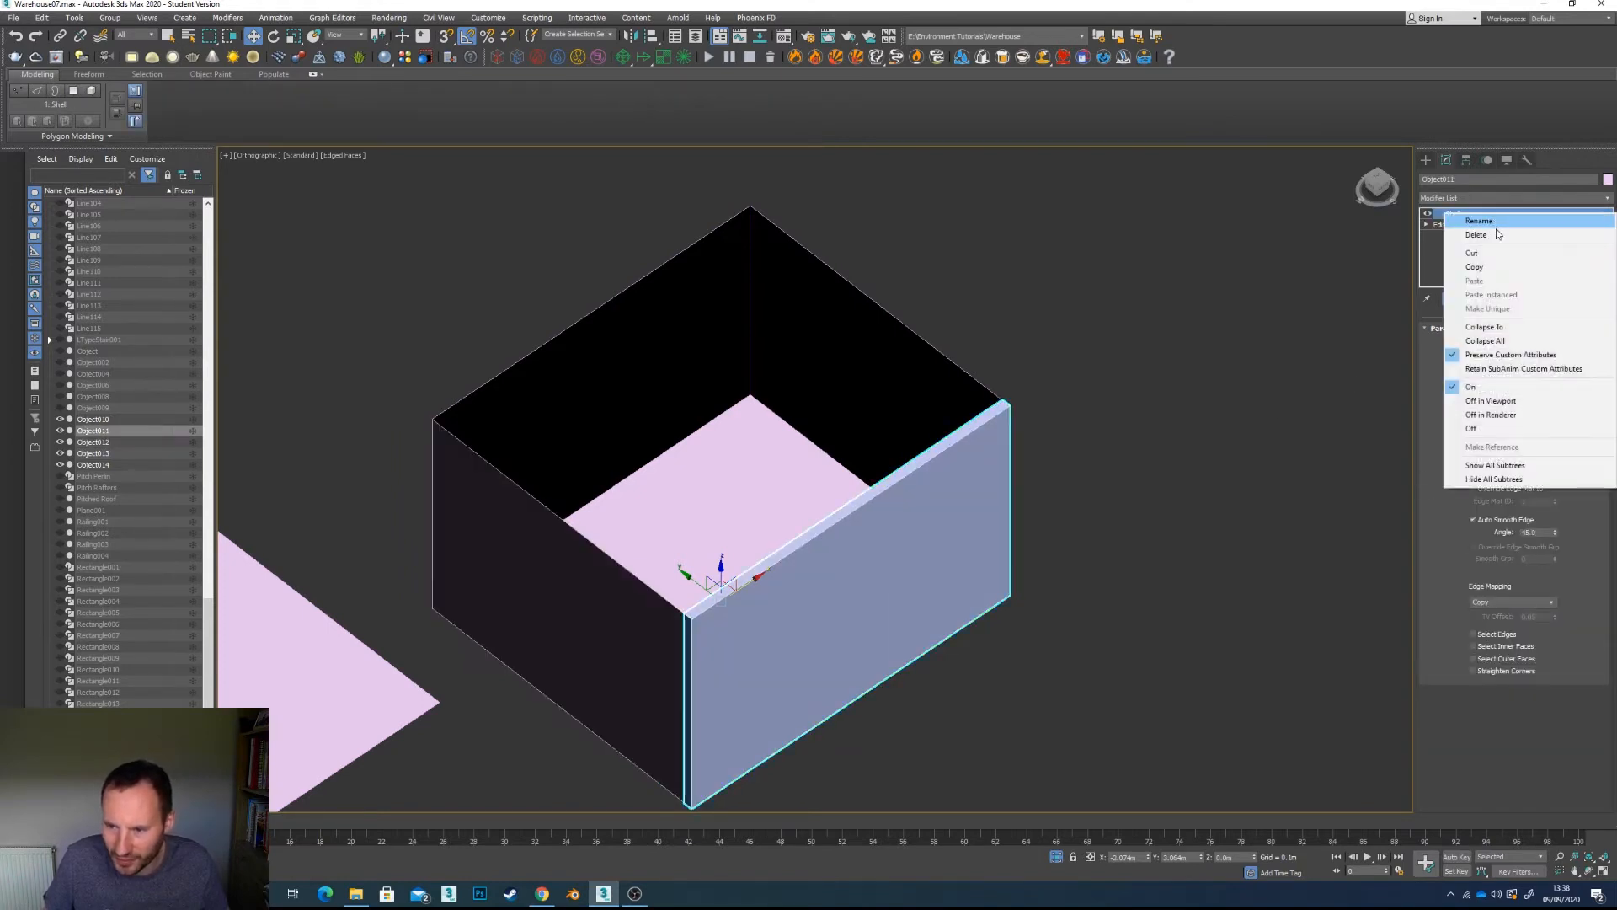
left_click(1491, 327)
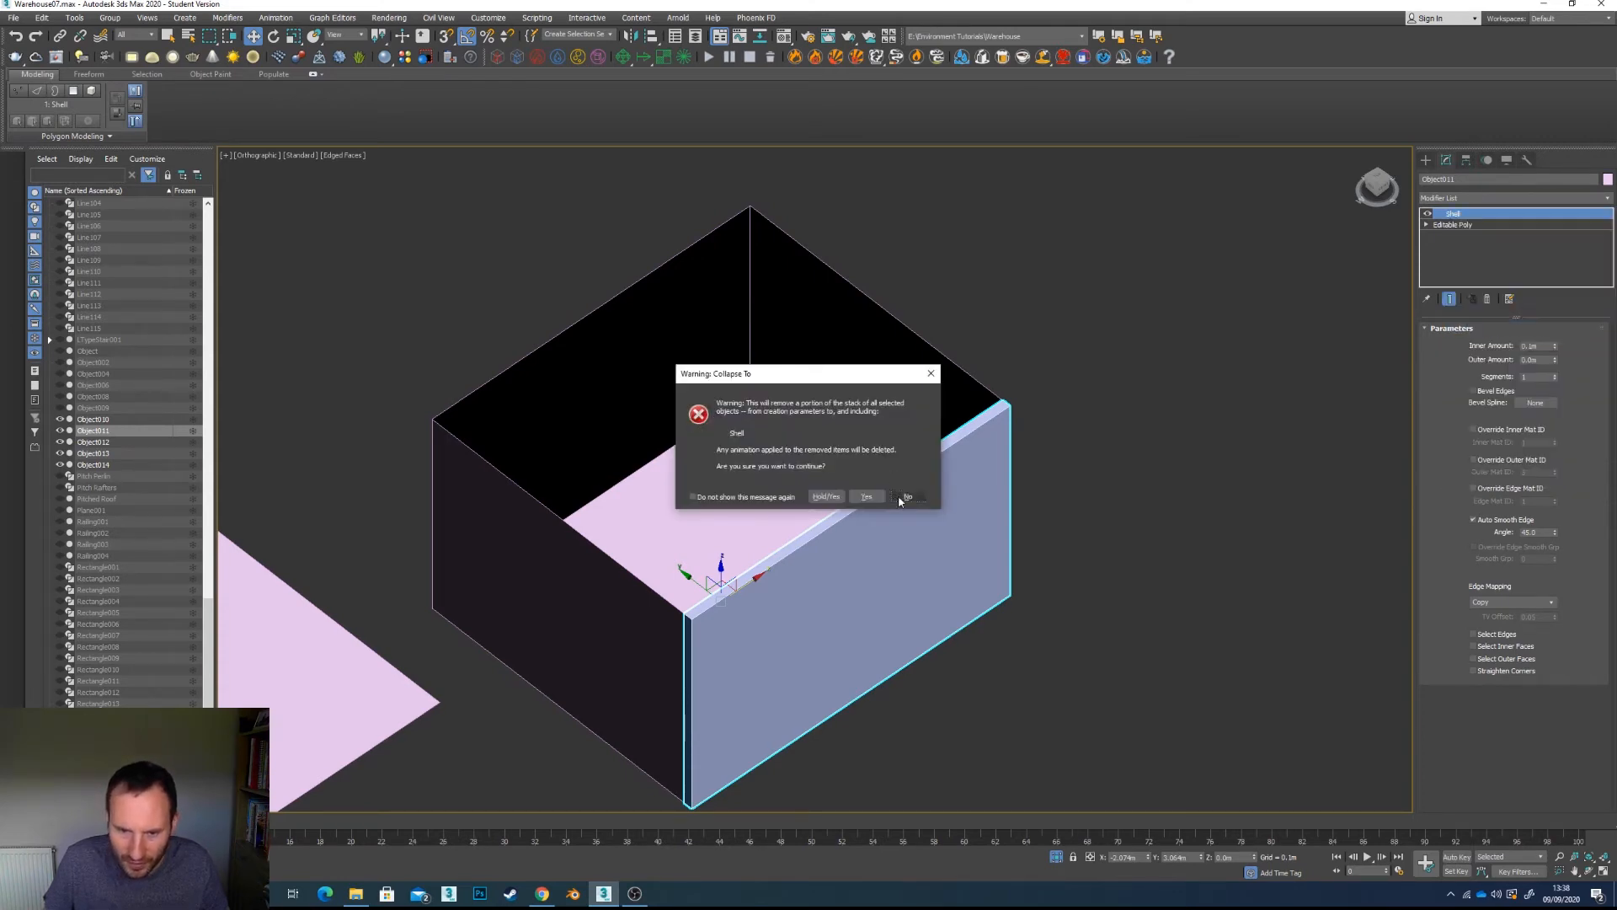
left_click(931, 373)
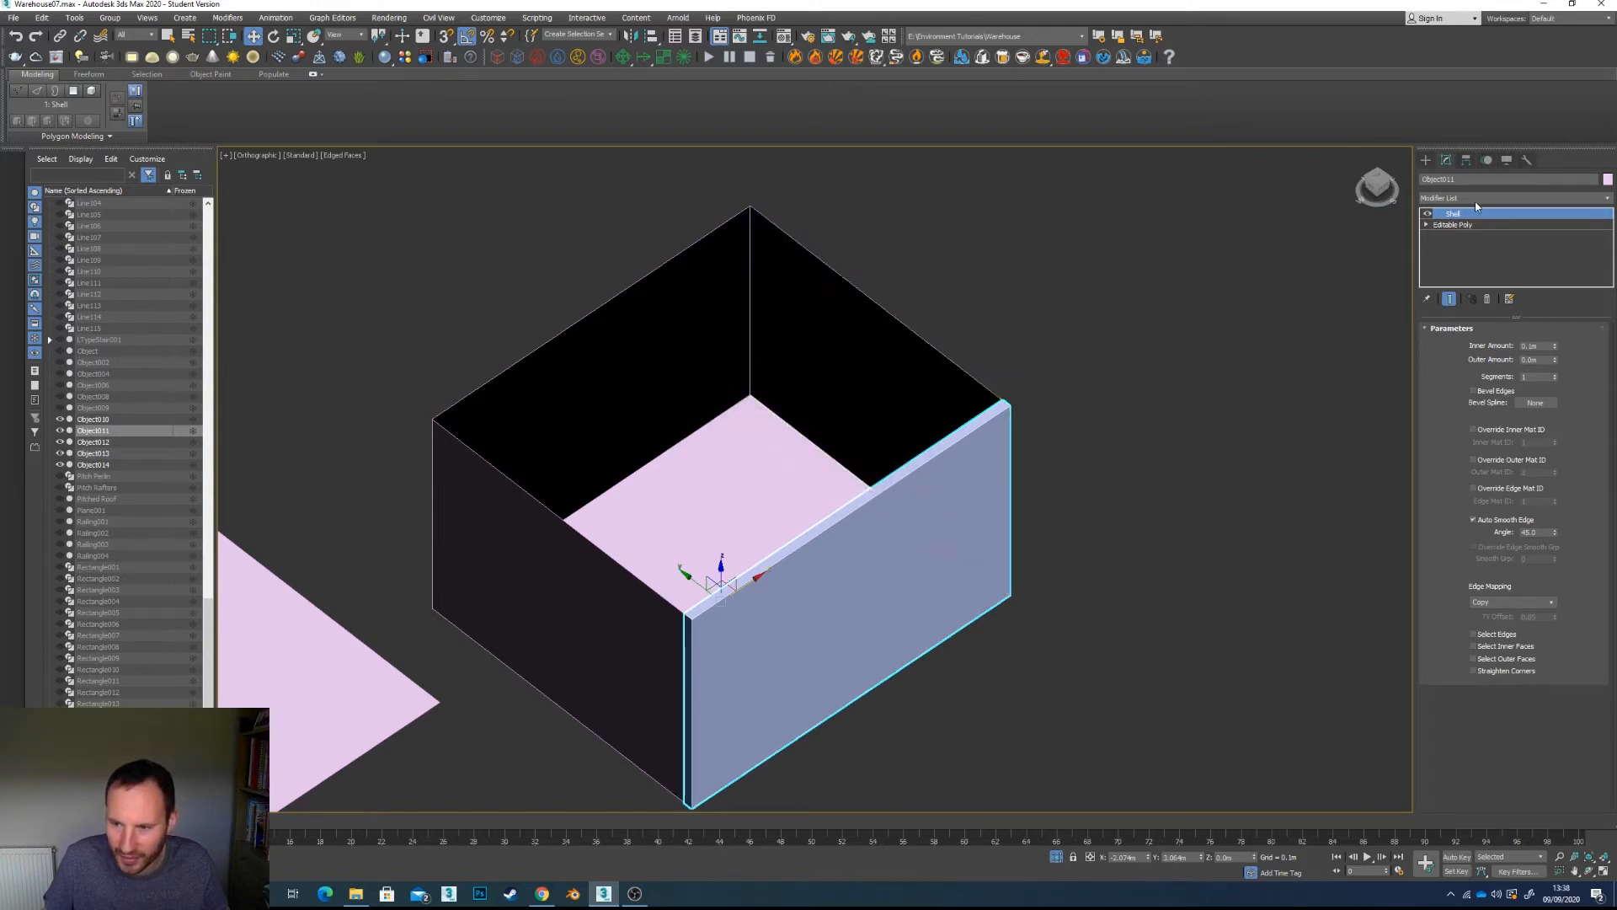
Step: Copy the front wall's Shell modifier and paste it onto the opposite back wall
right_click(1539, 220)
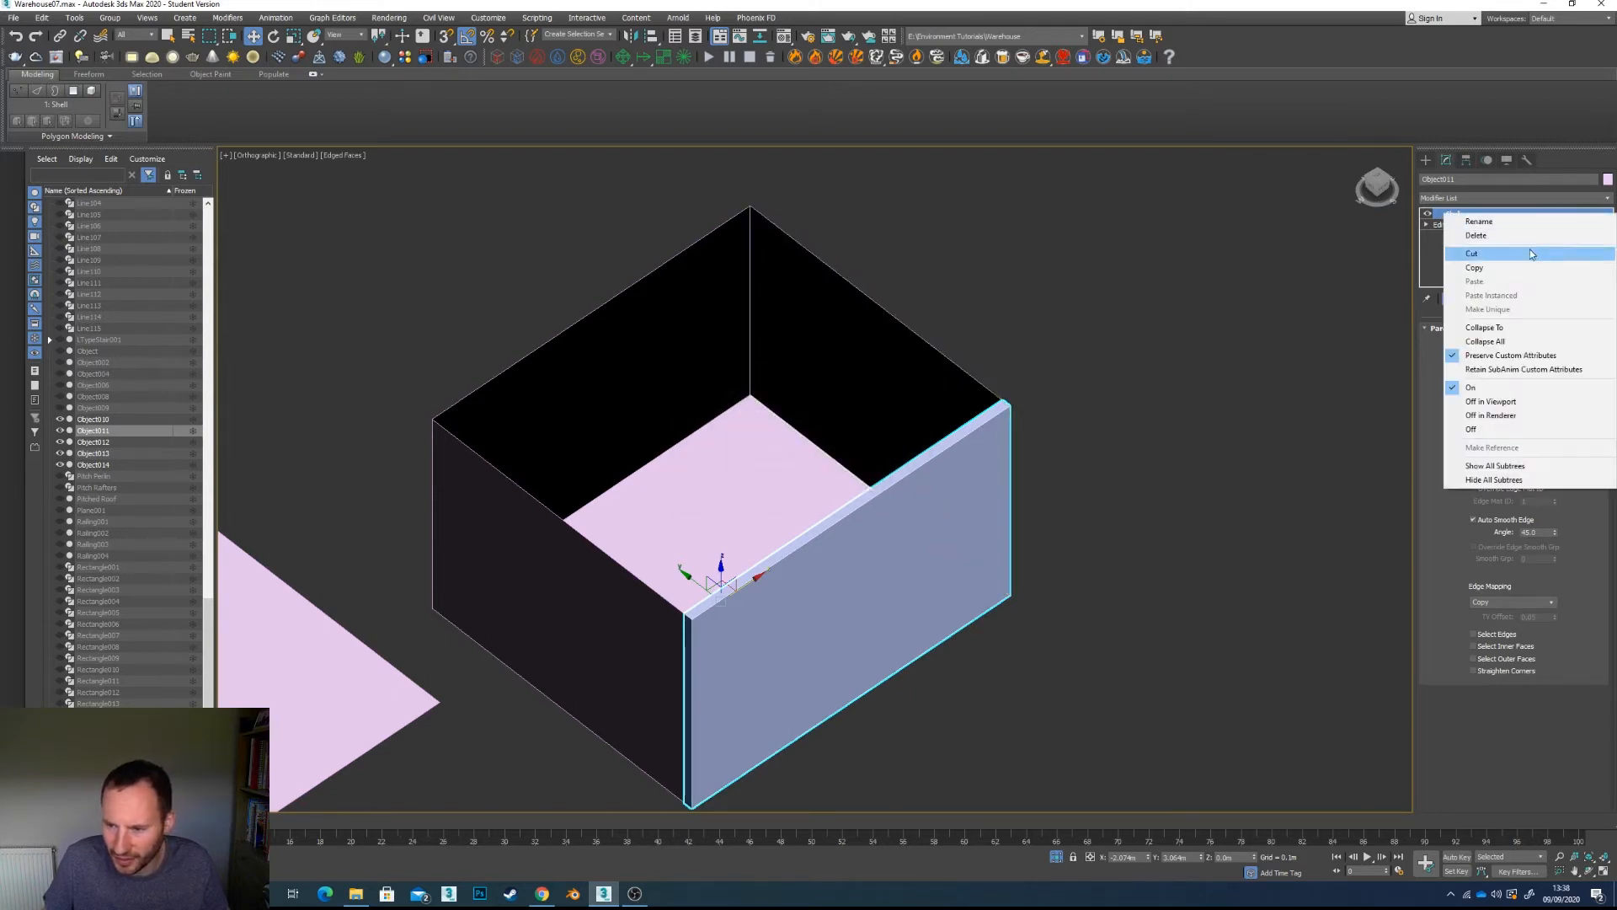
left_click(1519, 271)
left_click(698, 354)
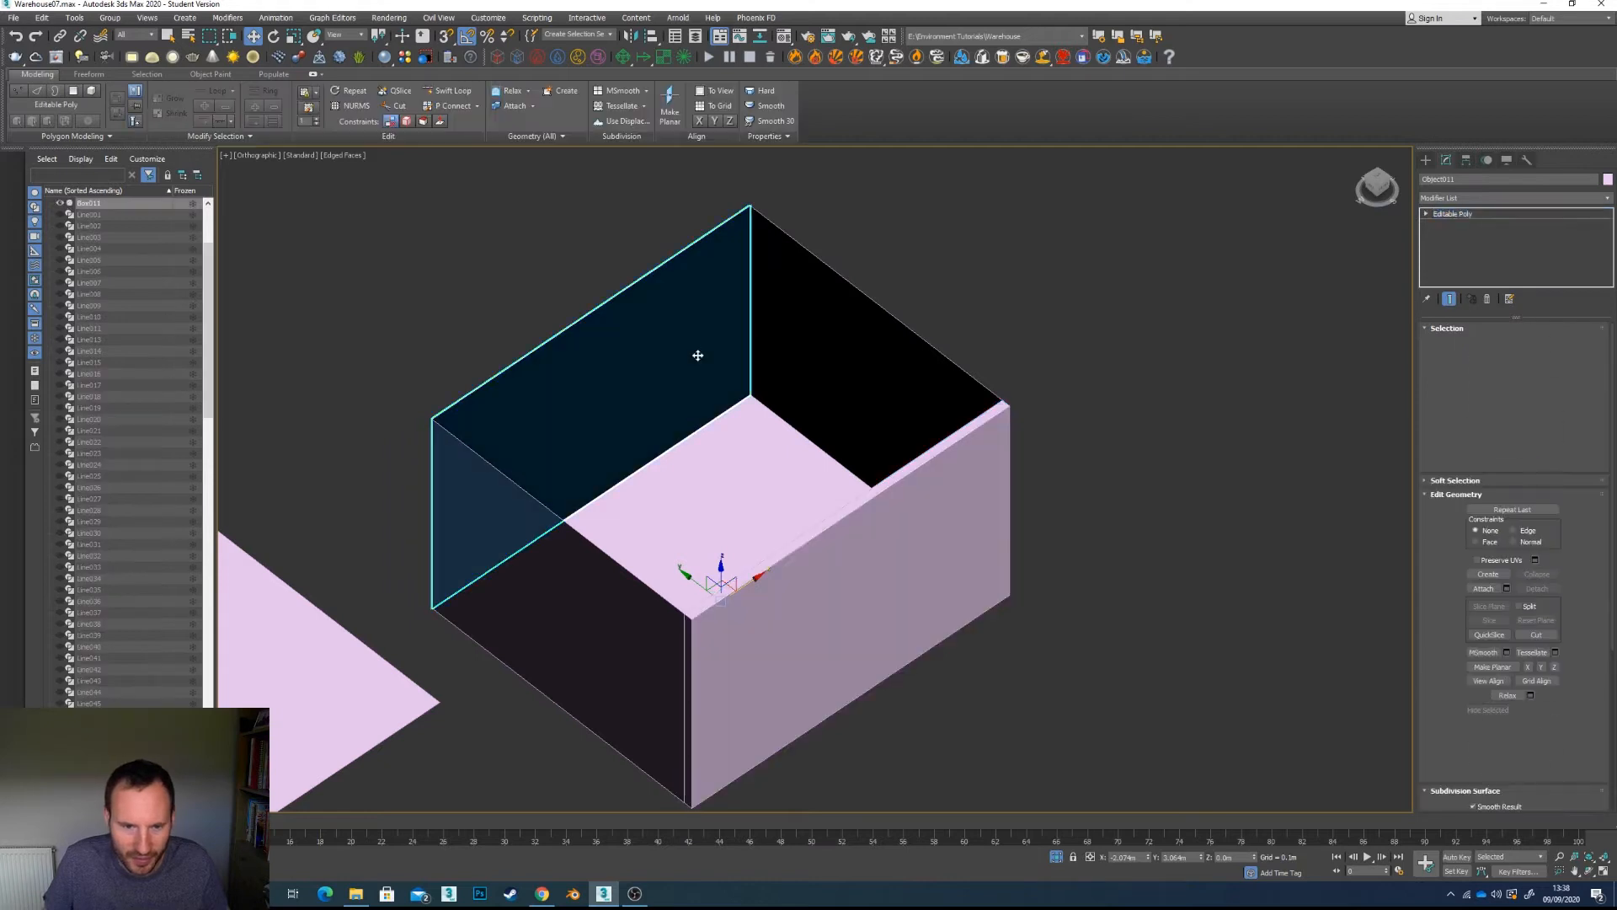
right_click(1467, 212)
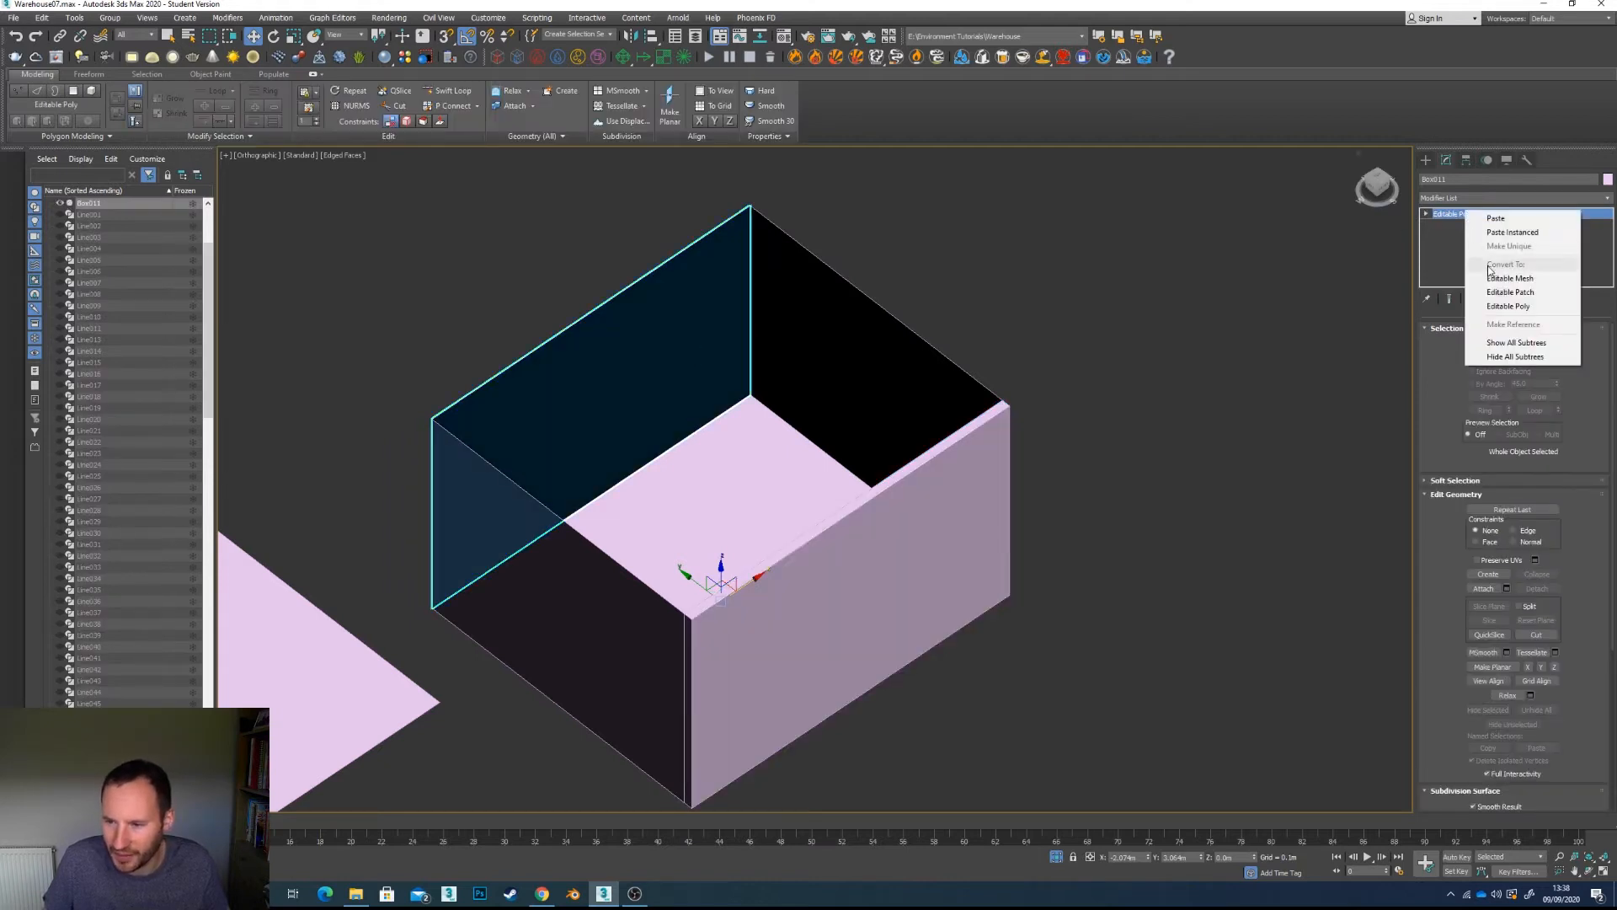
left_click(1496, 218)
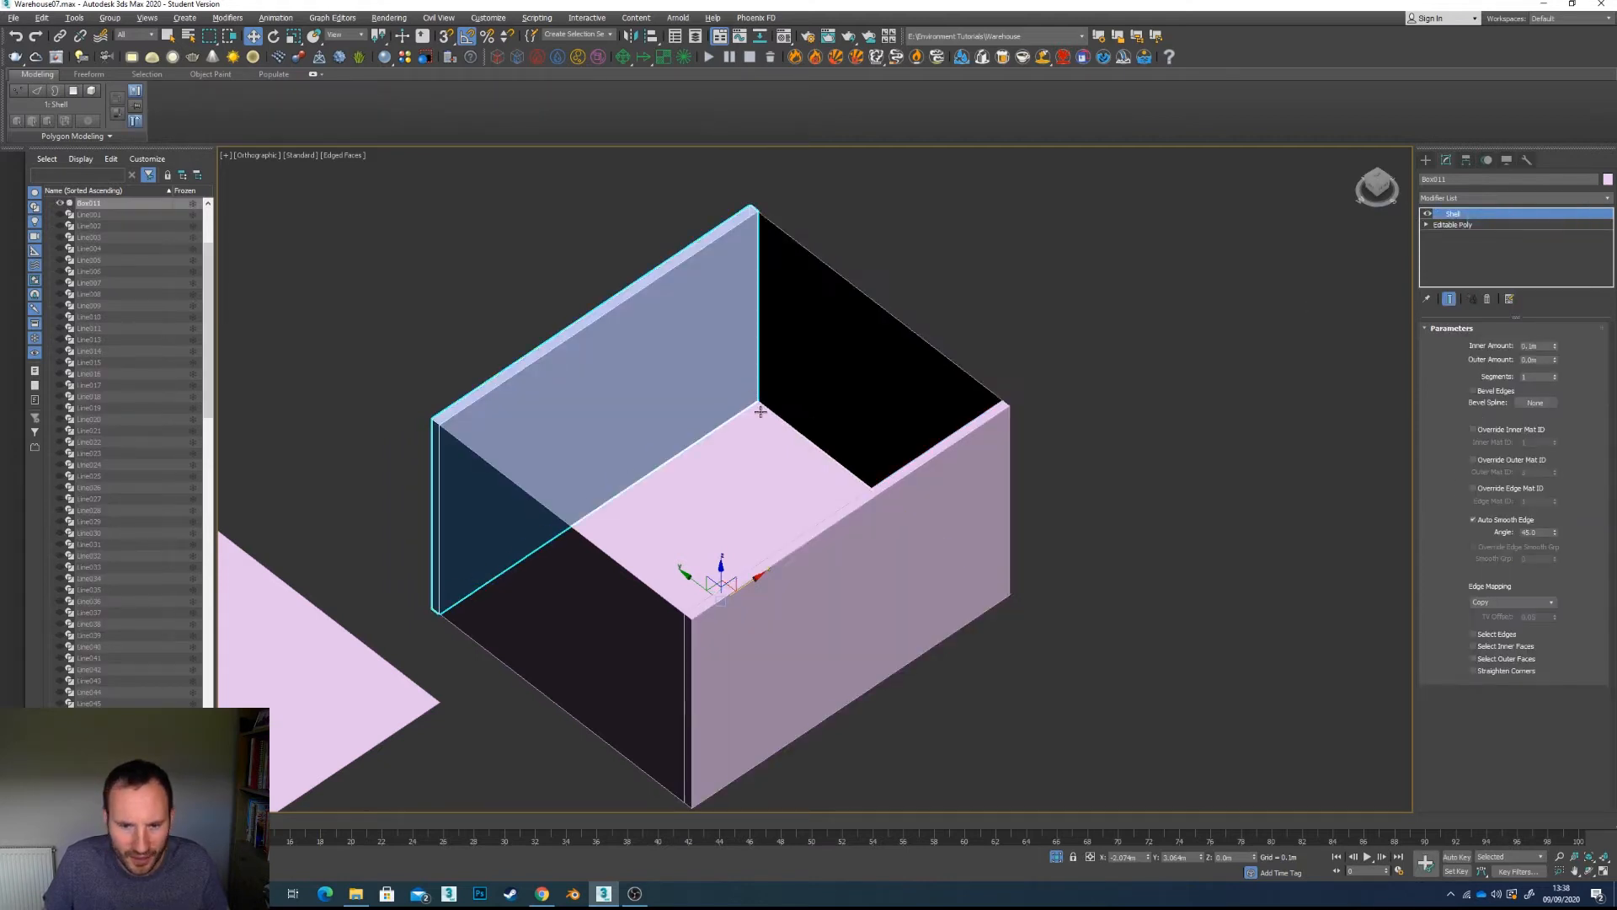
middle_click_drag(724, 363, 684, 419, "alt")
Step: Enable snapping and move the near side wall's two front-end vertices back to the front wall's inner face
left_click(656, 564)
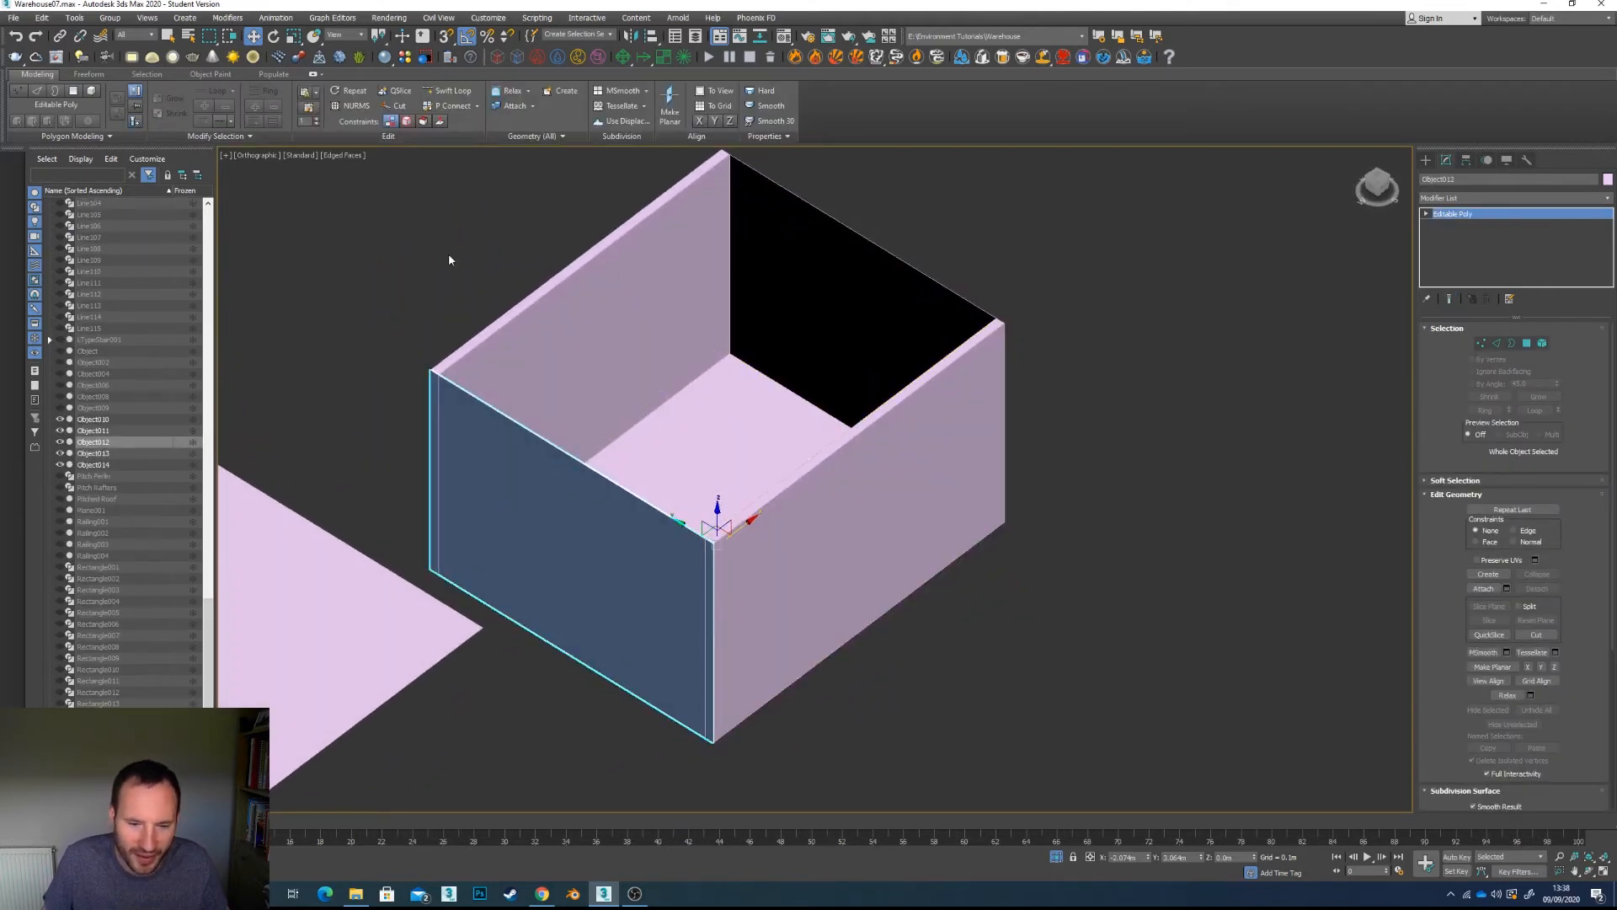
left_click(1480, 344)
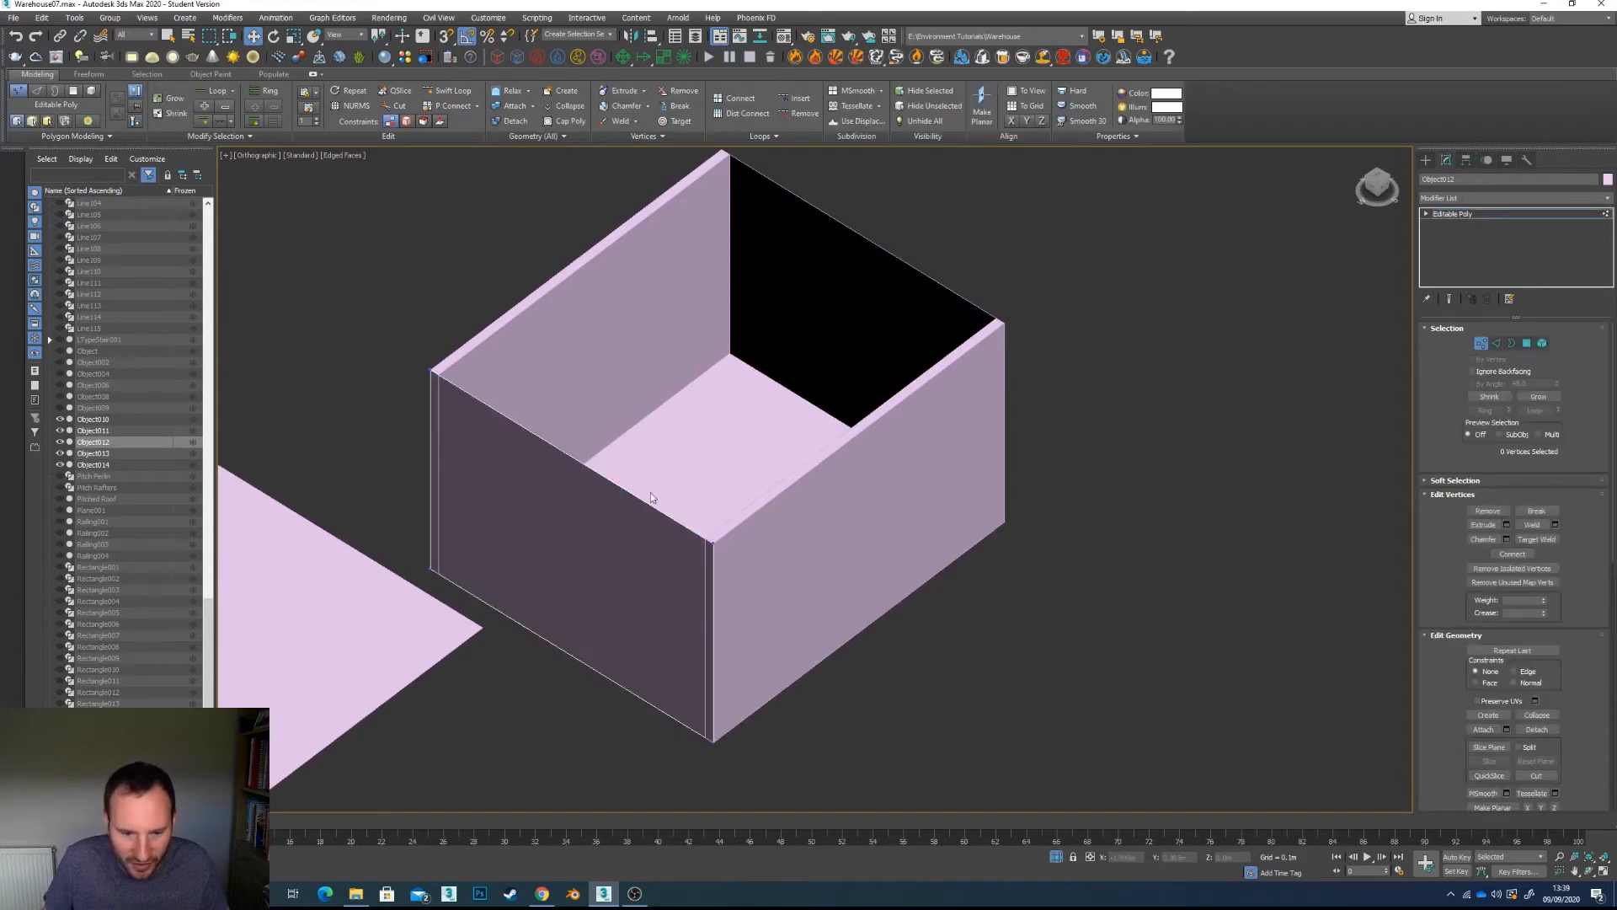
left_click_drag(642, 497, 752, 850)
scroll(664, 686, "up", 2)
mouse_move(710, 602)
left_mouse_down()
mouse_move(724, 523)
mouse_move(702, 587)
left_mouse_up()
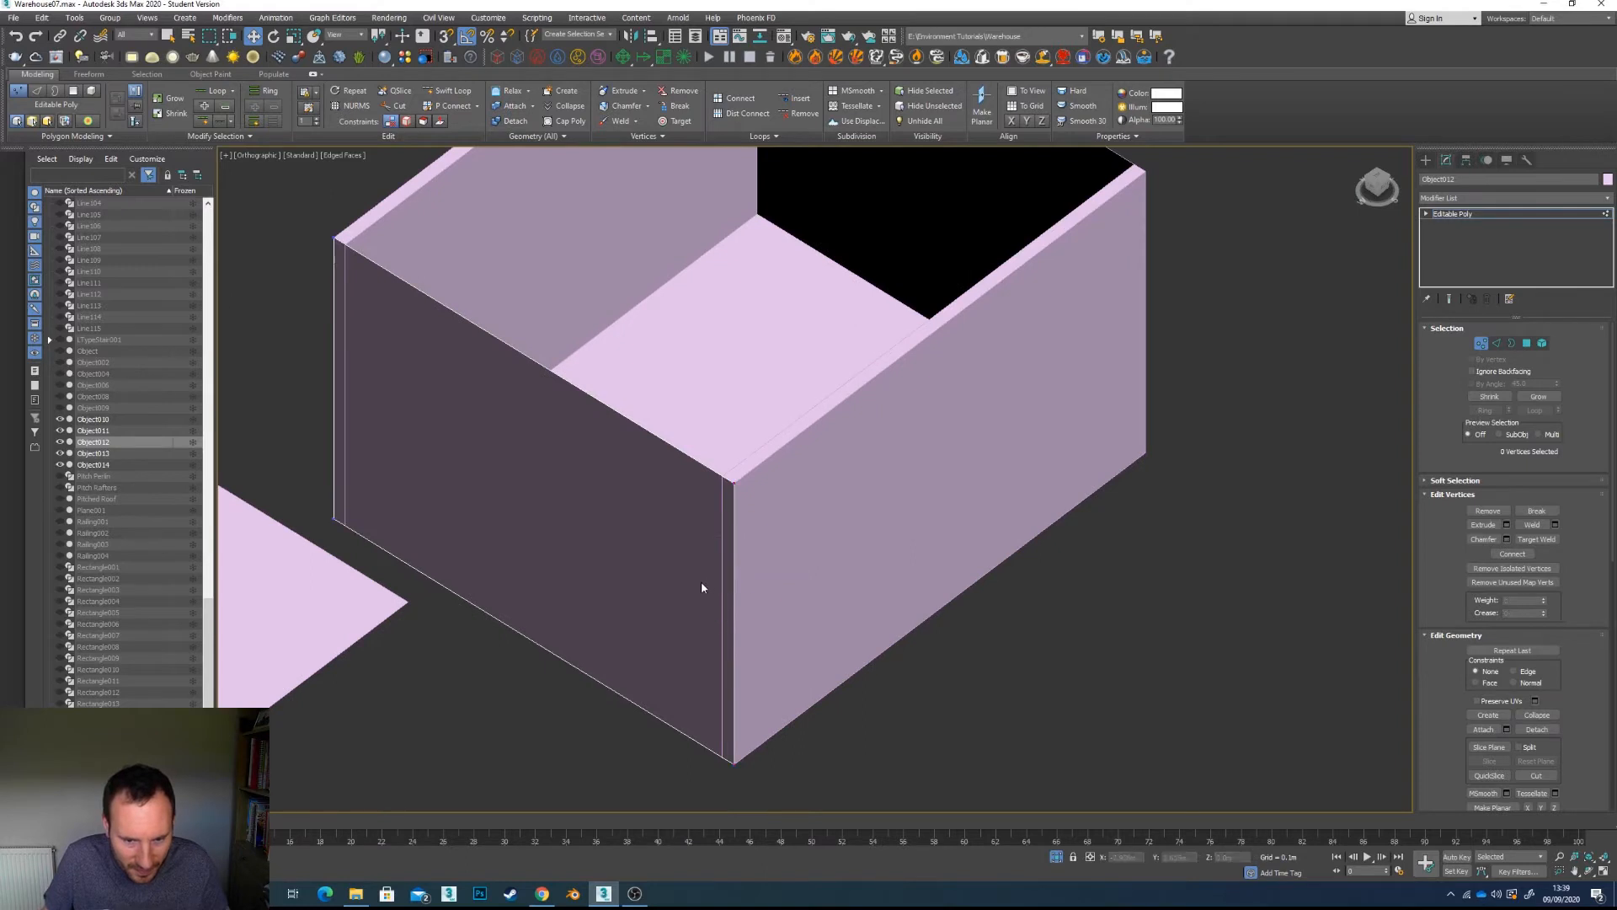
left_click_drag(820, 796, 819, 796)
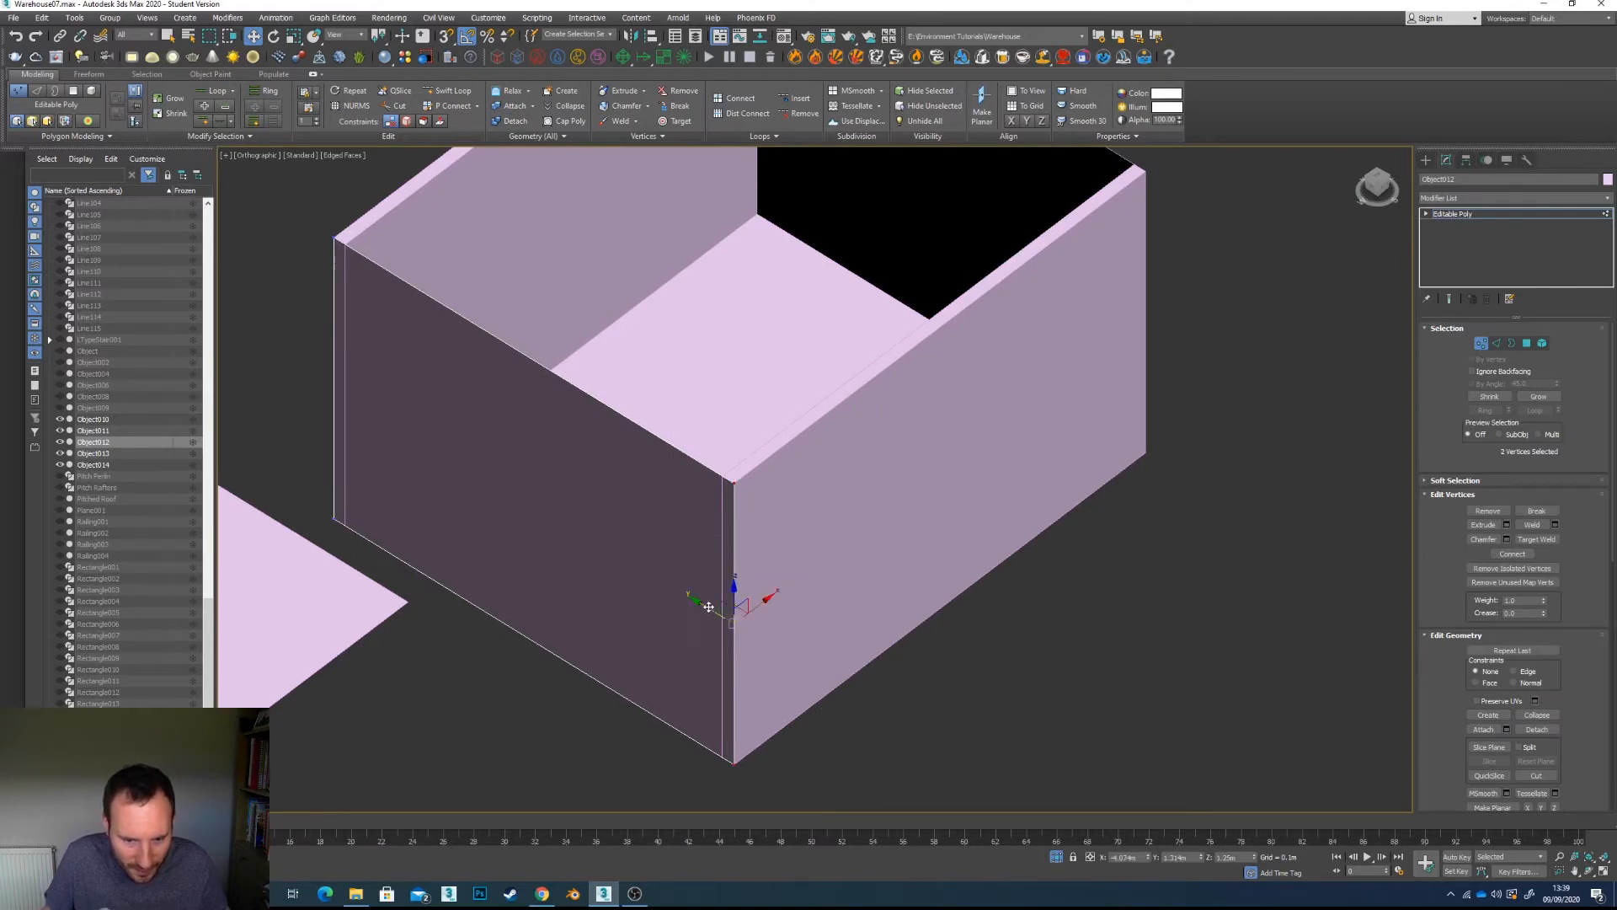
left_click_drag(731, 600, 726, 478)
key("s")
scroll(609, 594, "down", 3)
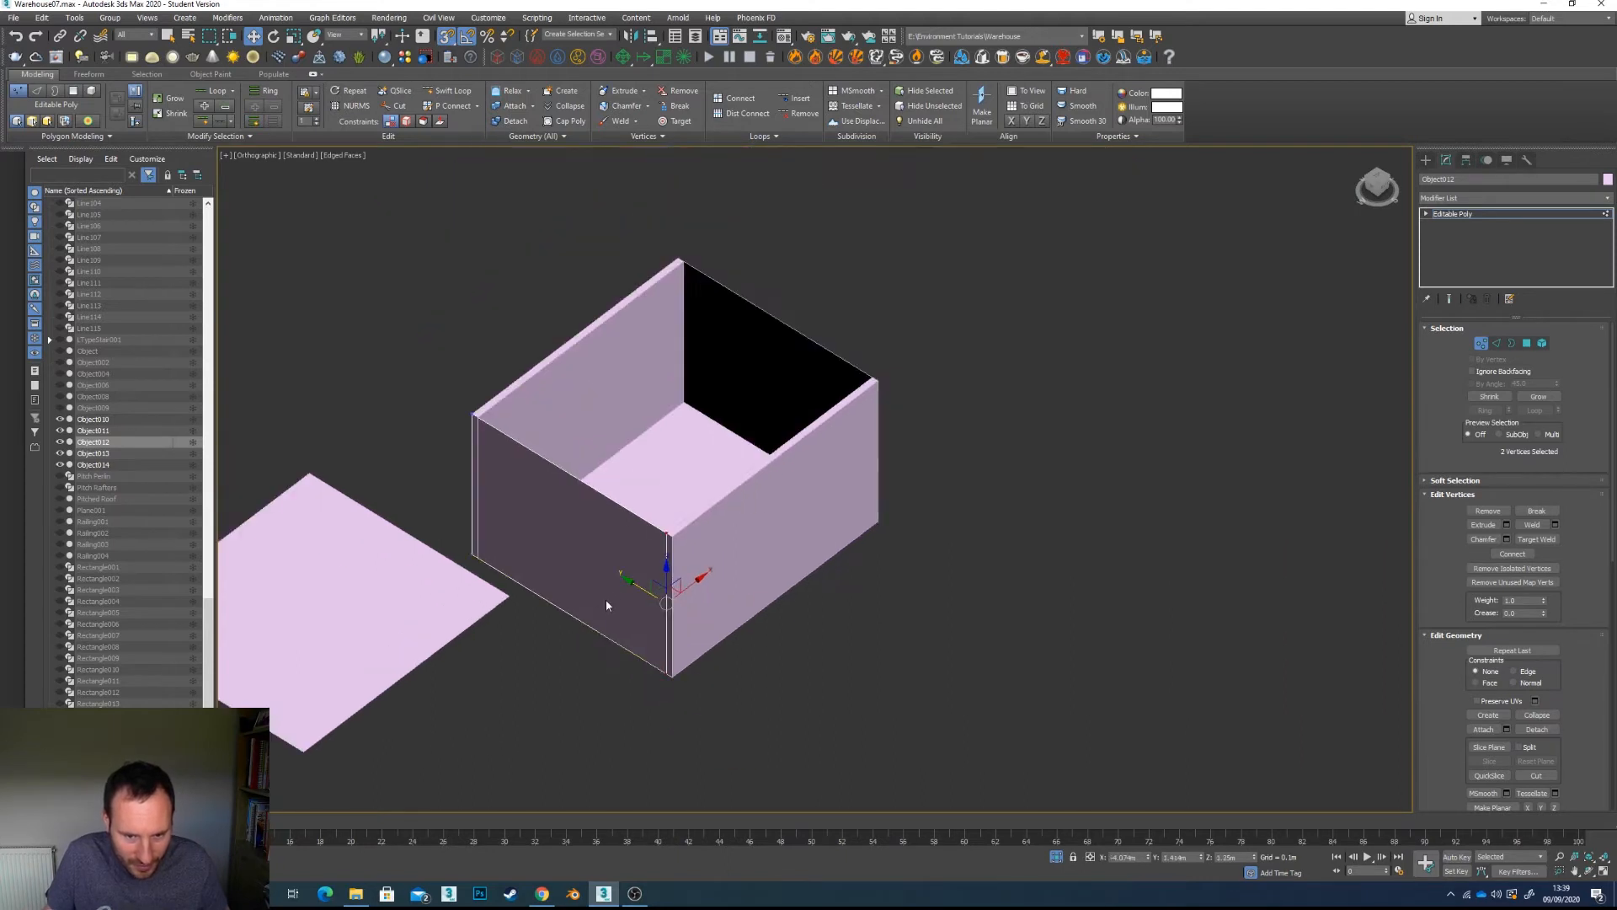
Step: Snap the near side wall's two back-end vertices to the back wall's inner face and leave vertex editing
middle_click_drag(607, 604, 527, 476, "alt")
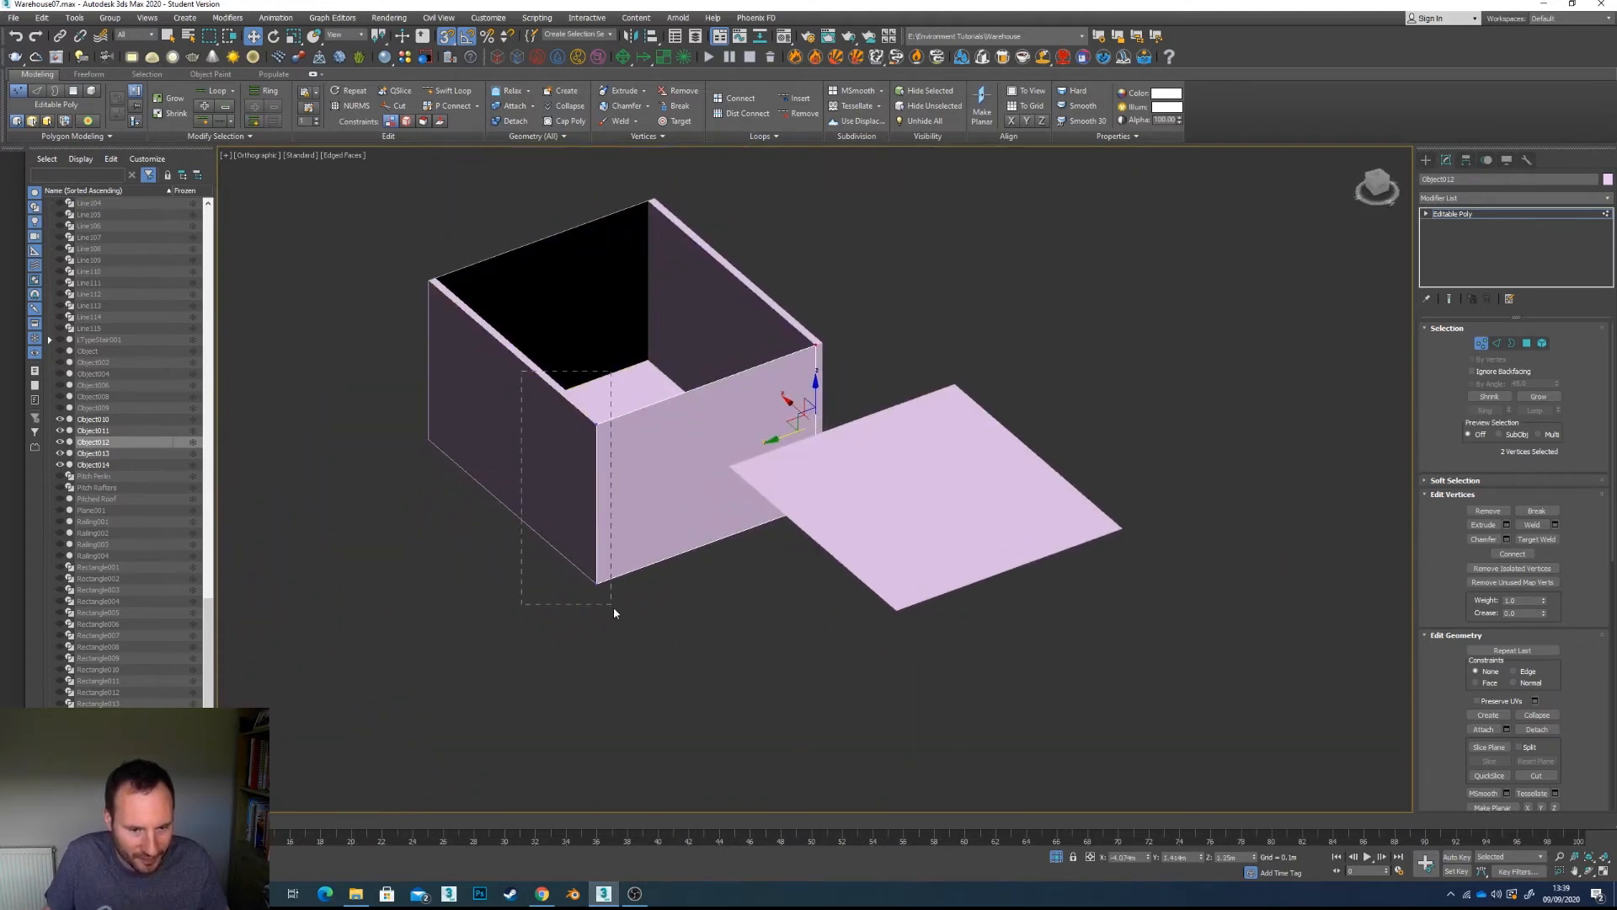
left_click_drag(613, 606, 615, 609)
scroll(577, 168, "up", 3)
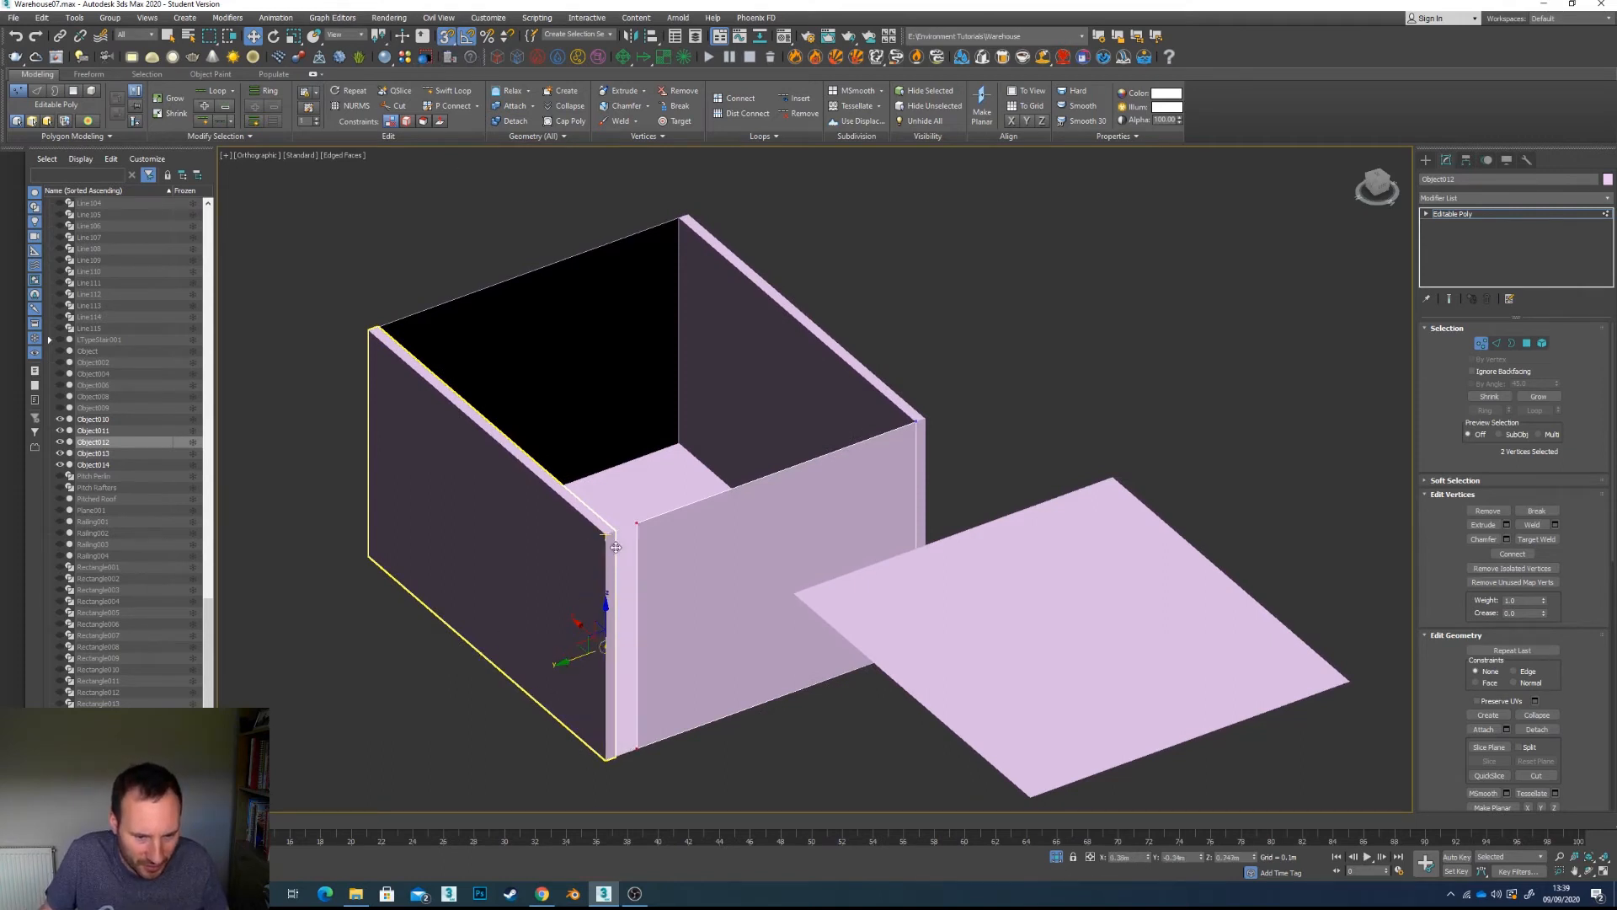
middle_click_drag(543, 614, 434, 618, "alt")
left_click(1481, 343)
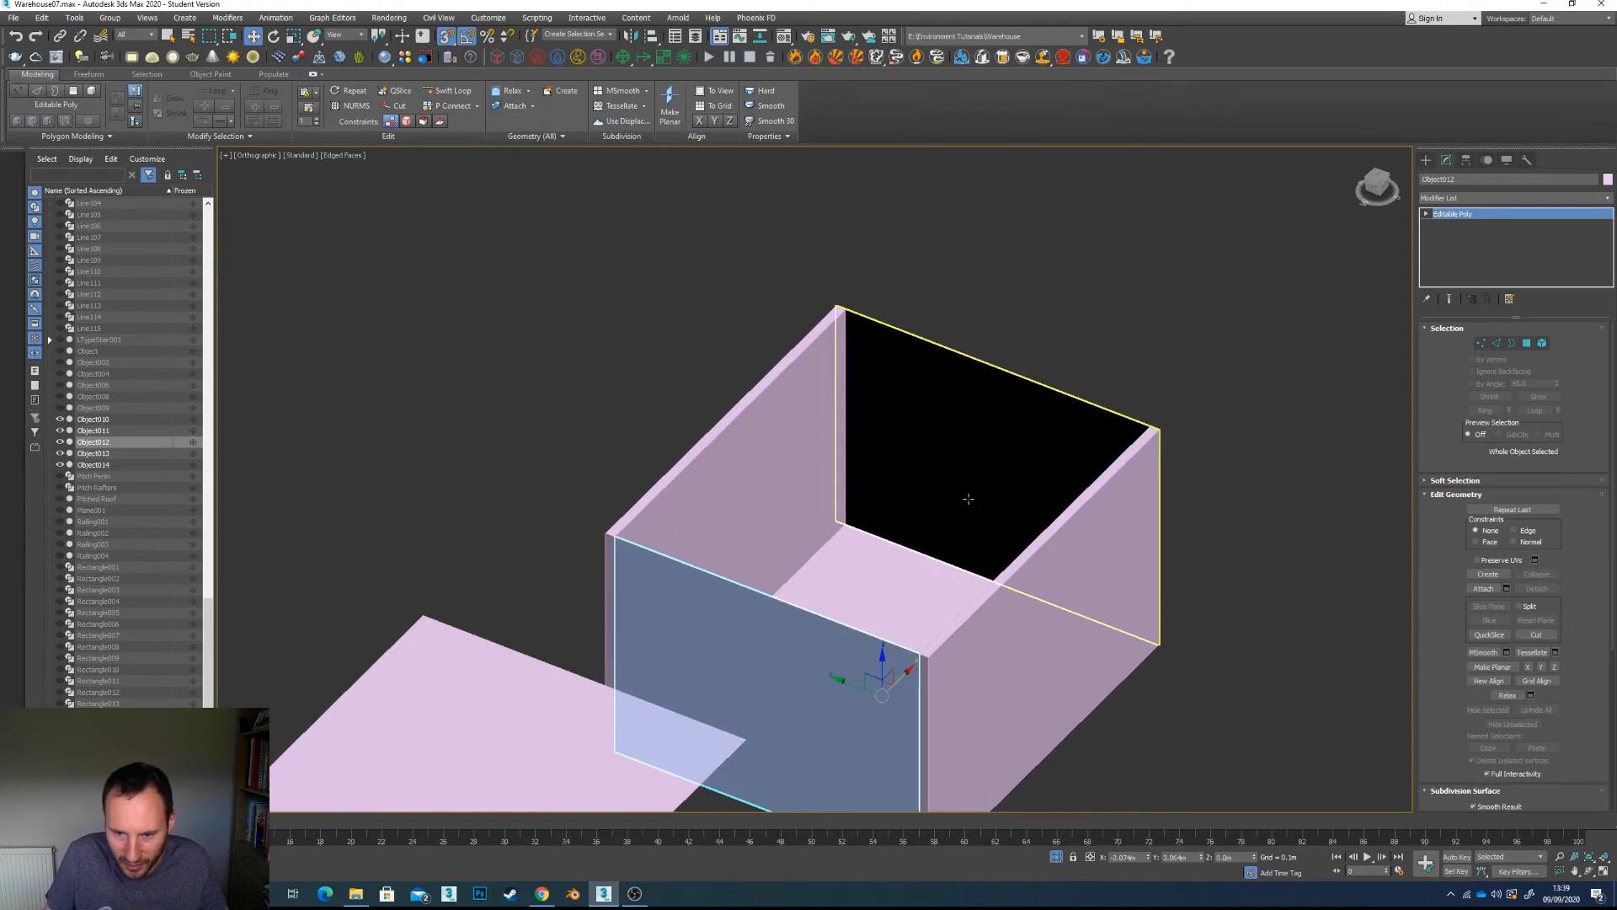
Step: Snap both vertical ends of the far side wall to the inner faces of the front and back walls, then leave vertex editing
left_click(967, 498)
left_click(1482, 342)
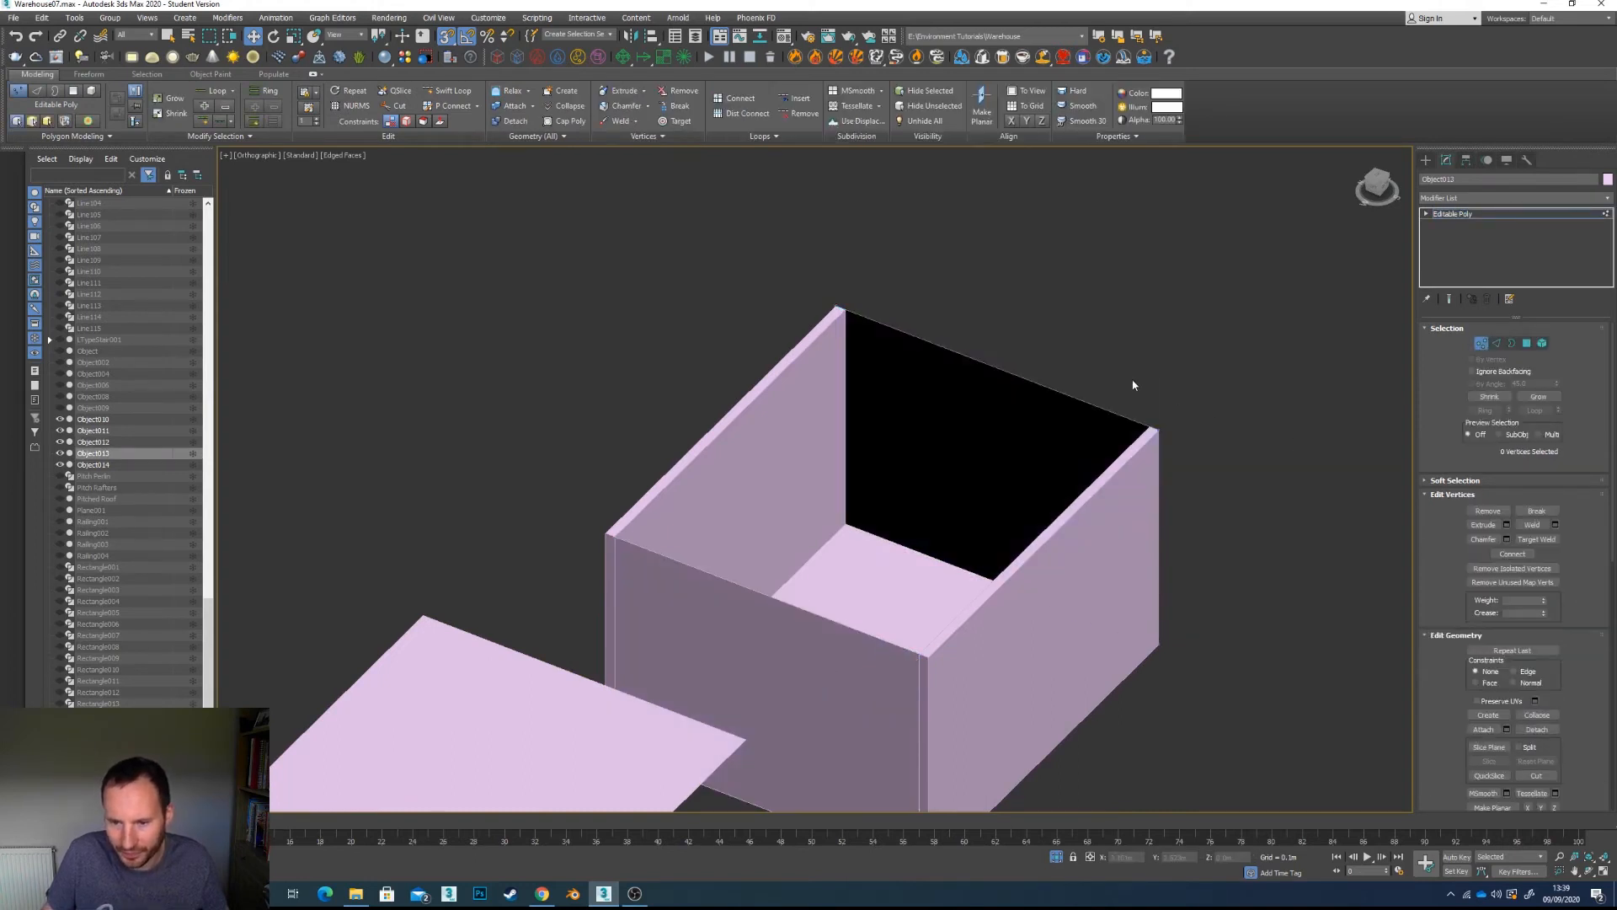
left_click_drag(1133, 385, 1250, 706)
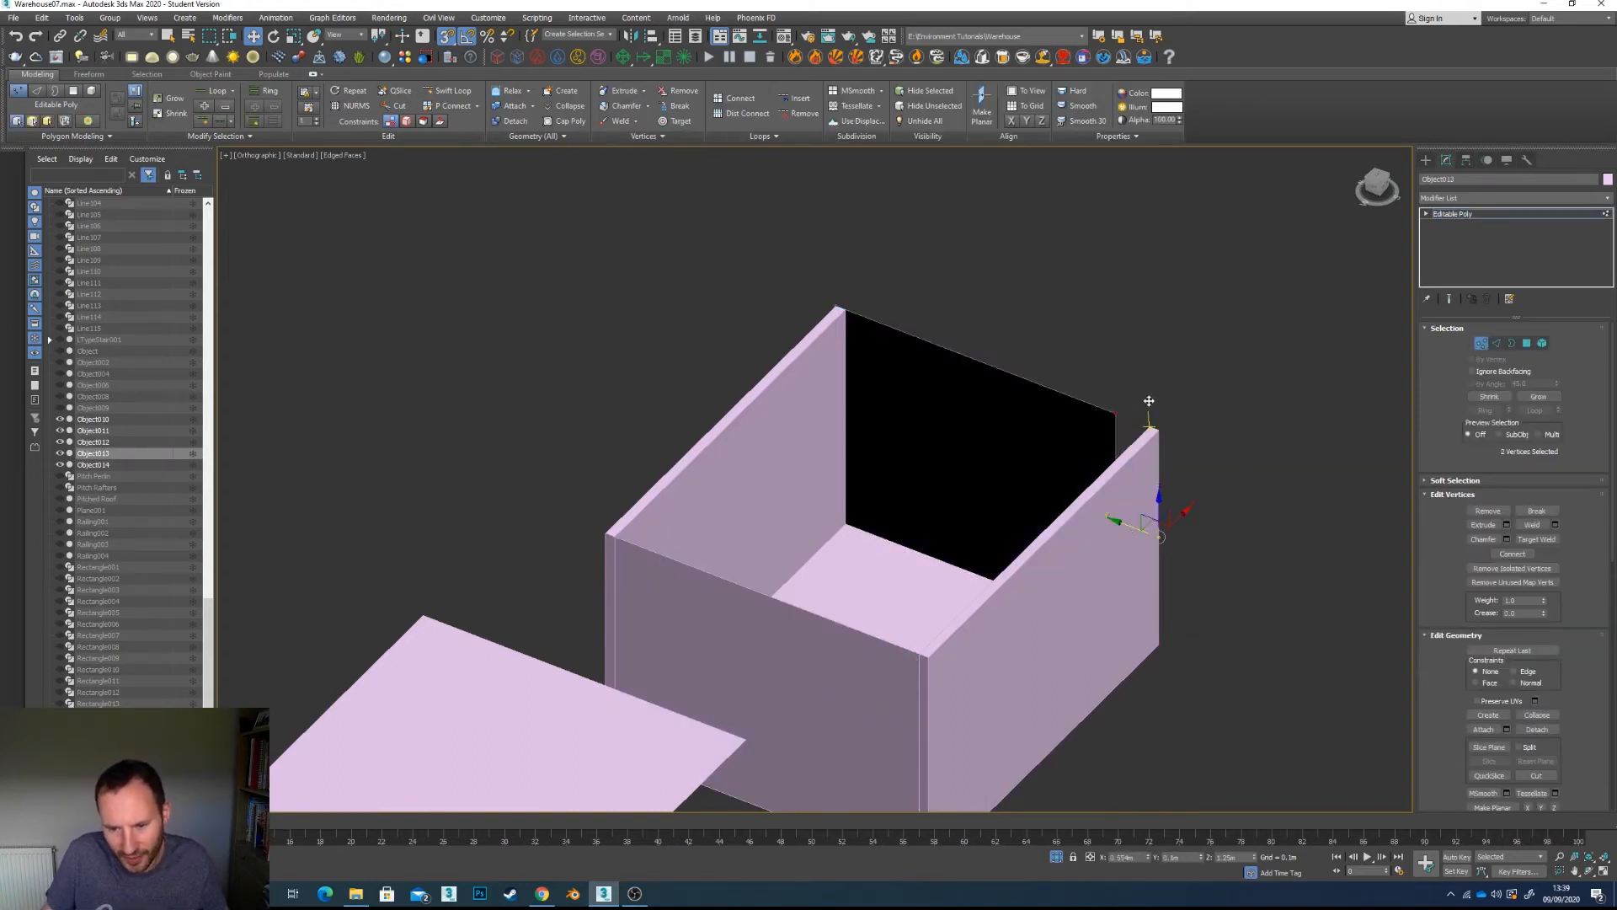
left_click_drag(1149, 401, 1149, 424)
left_click_drag(785, 263, 905, 590)
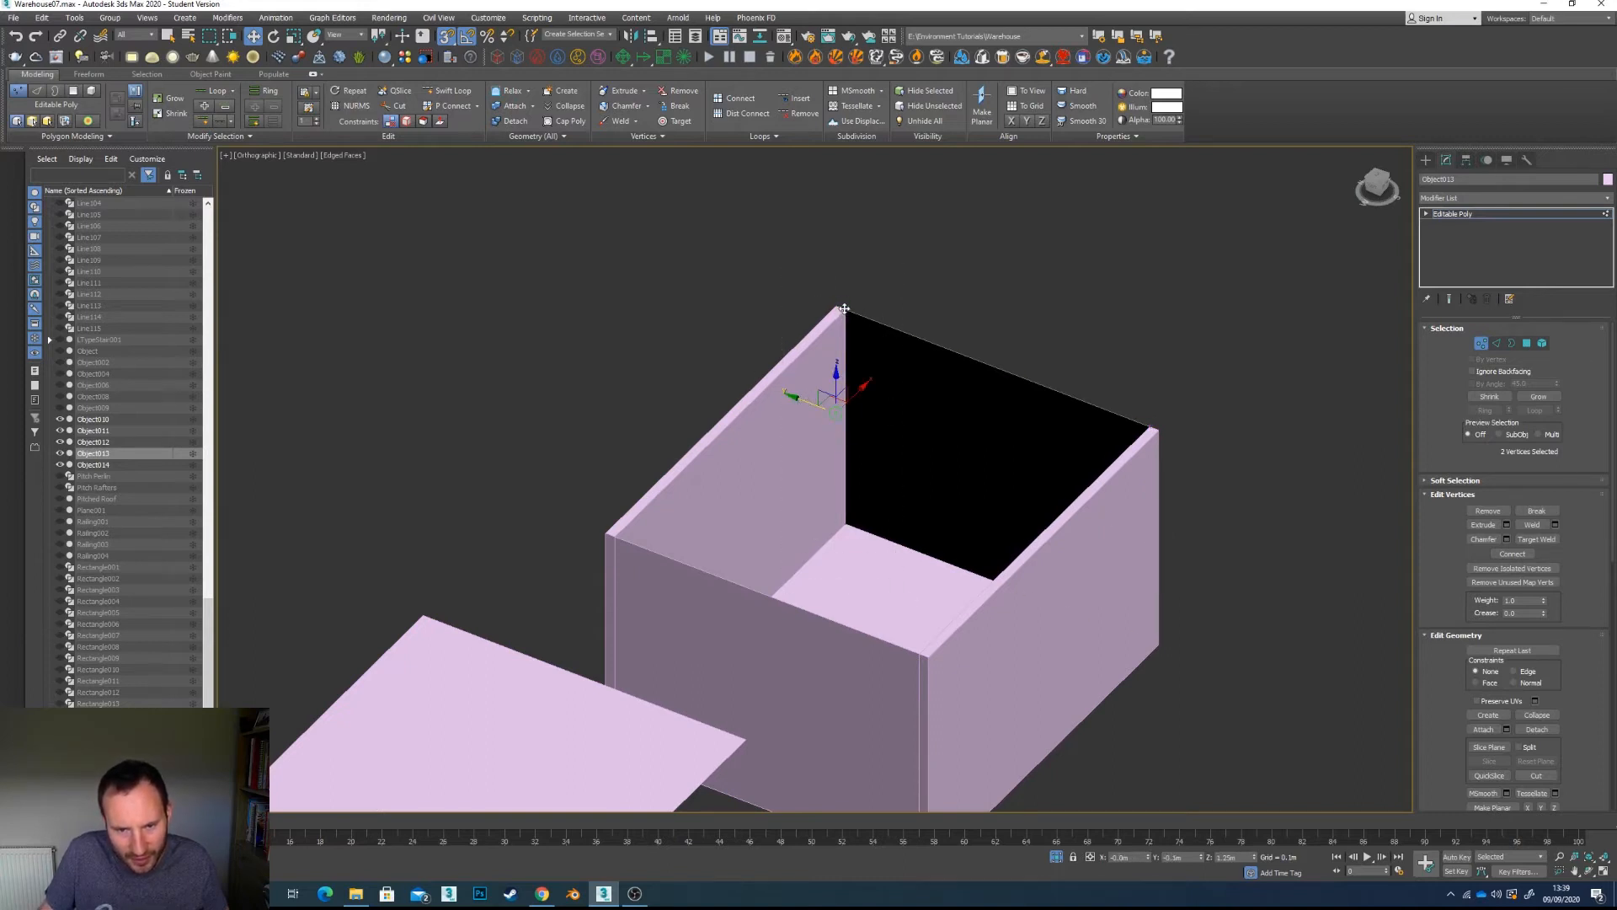
scroll(791, 445, "down", 3)
scroll(783, 518, "up", 2)
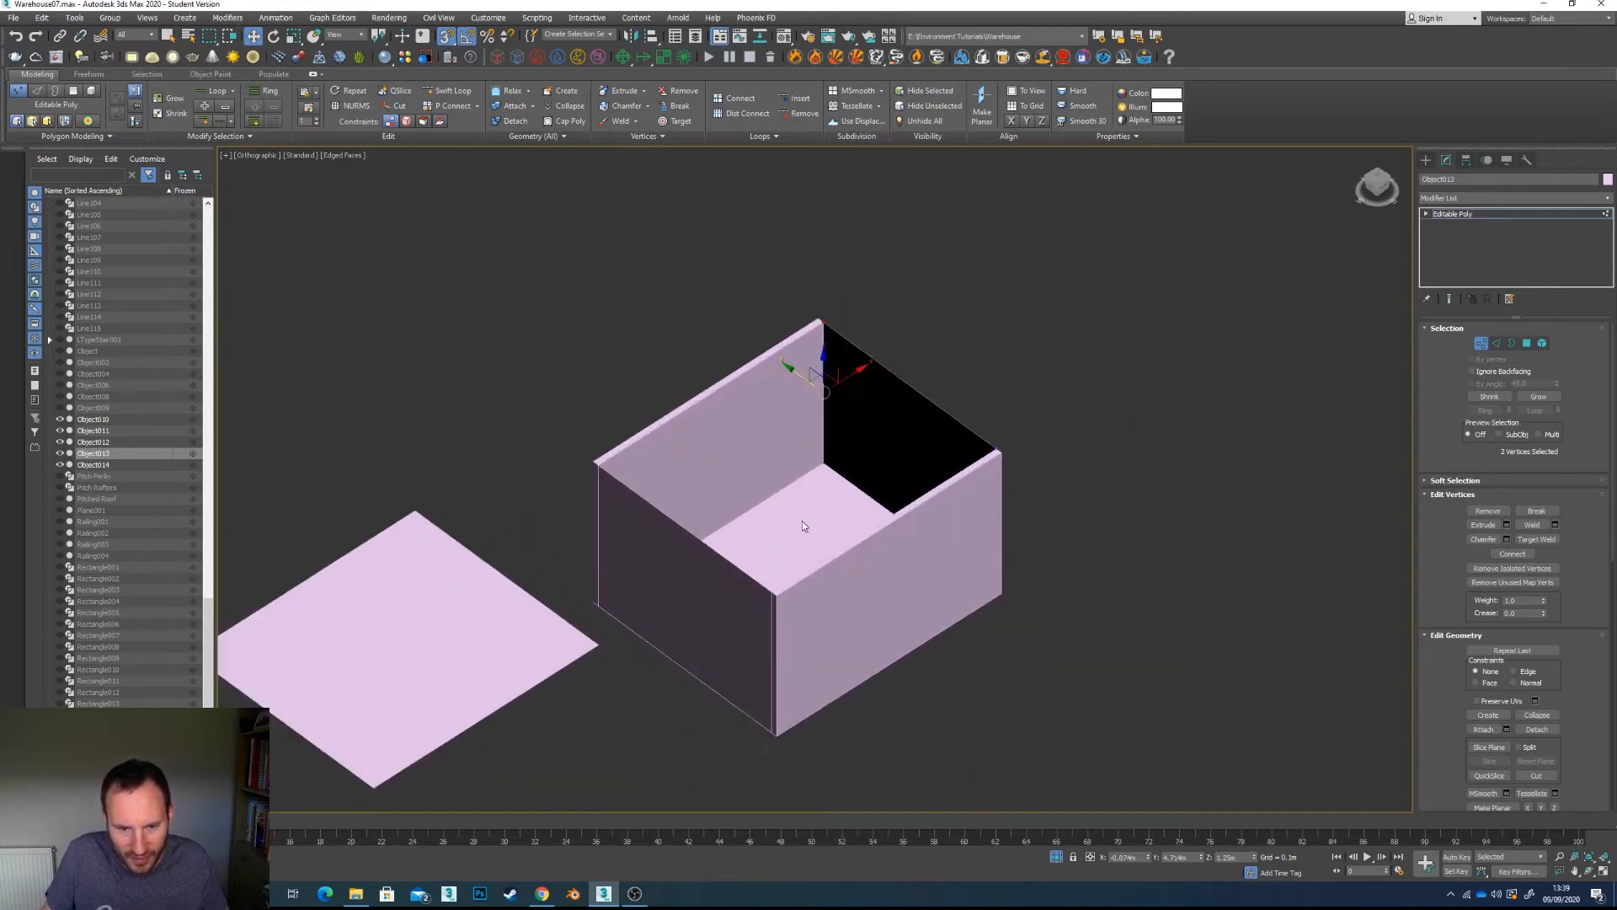
left_click(1481, 343)
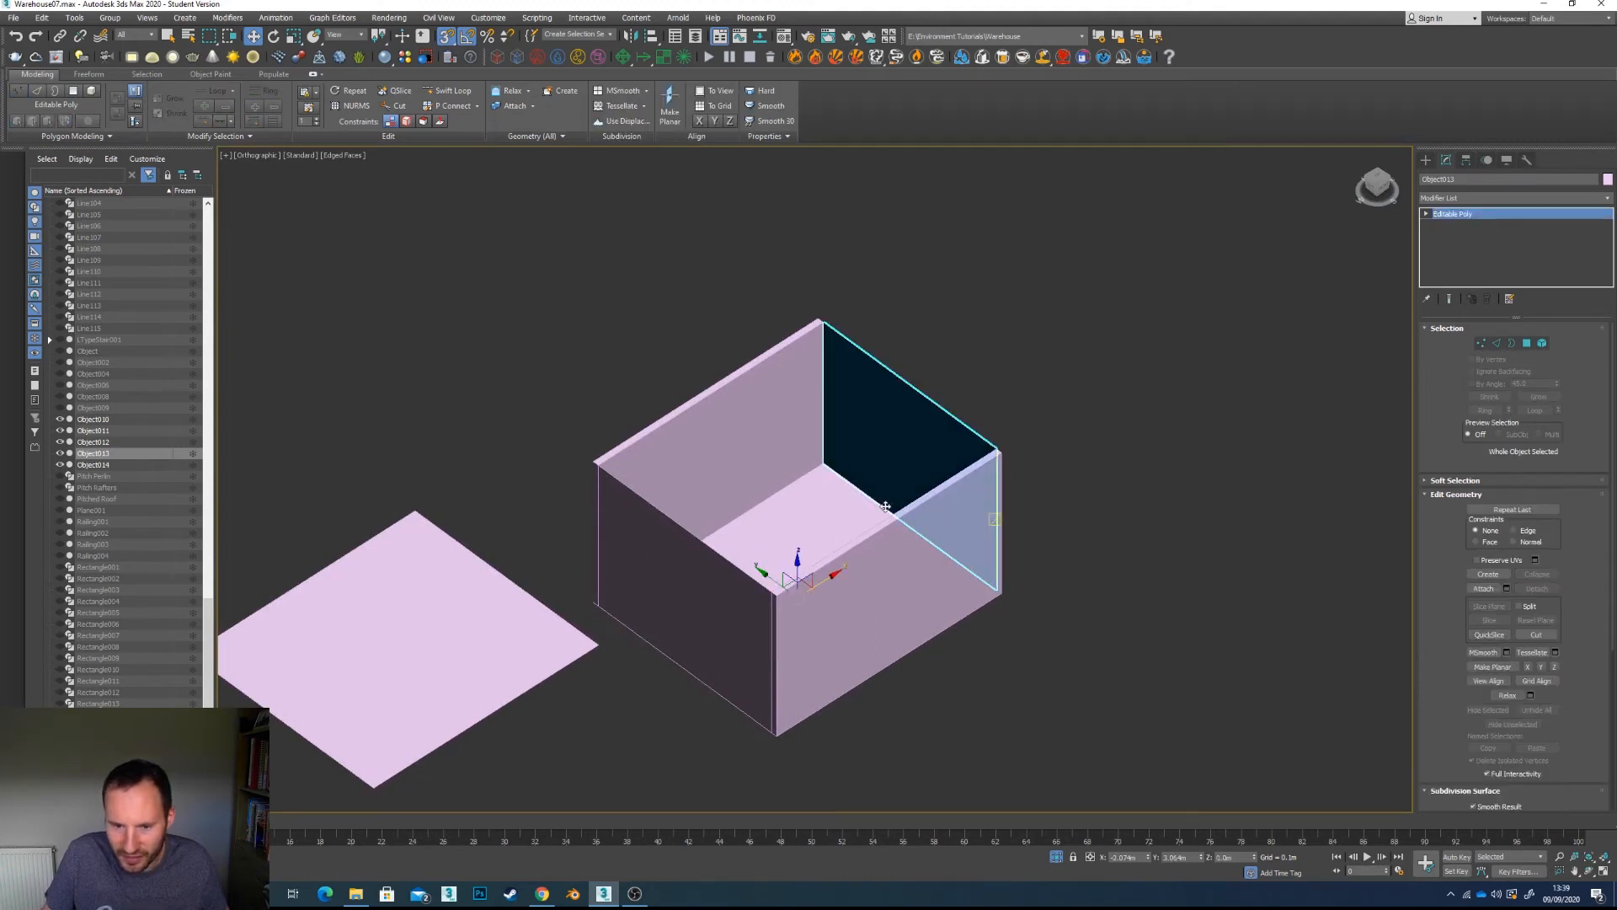
Step: Paste the copied Shell modifier onto both side walls and check how the thickened walls meet at the corners
left_click(733, 590)
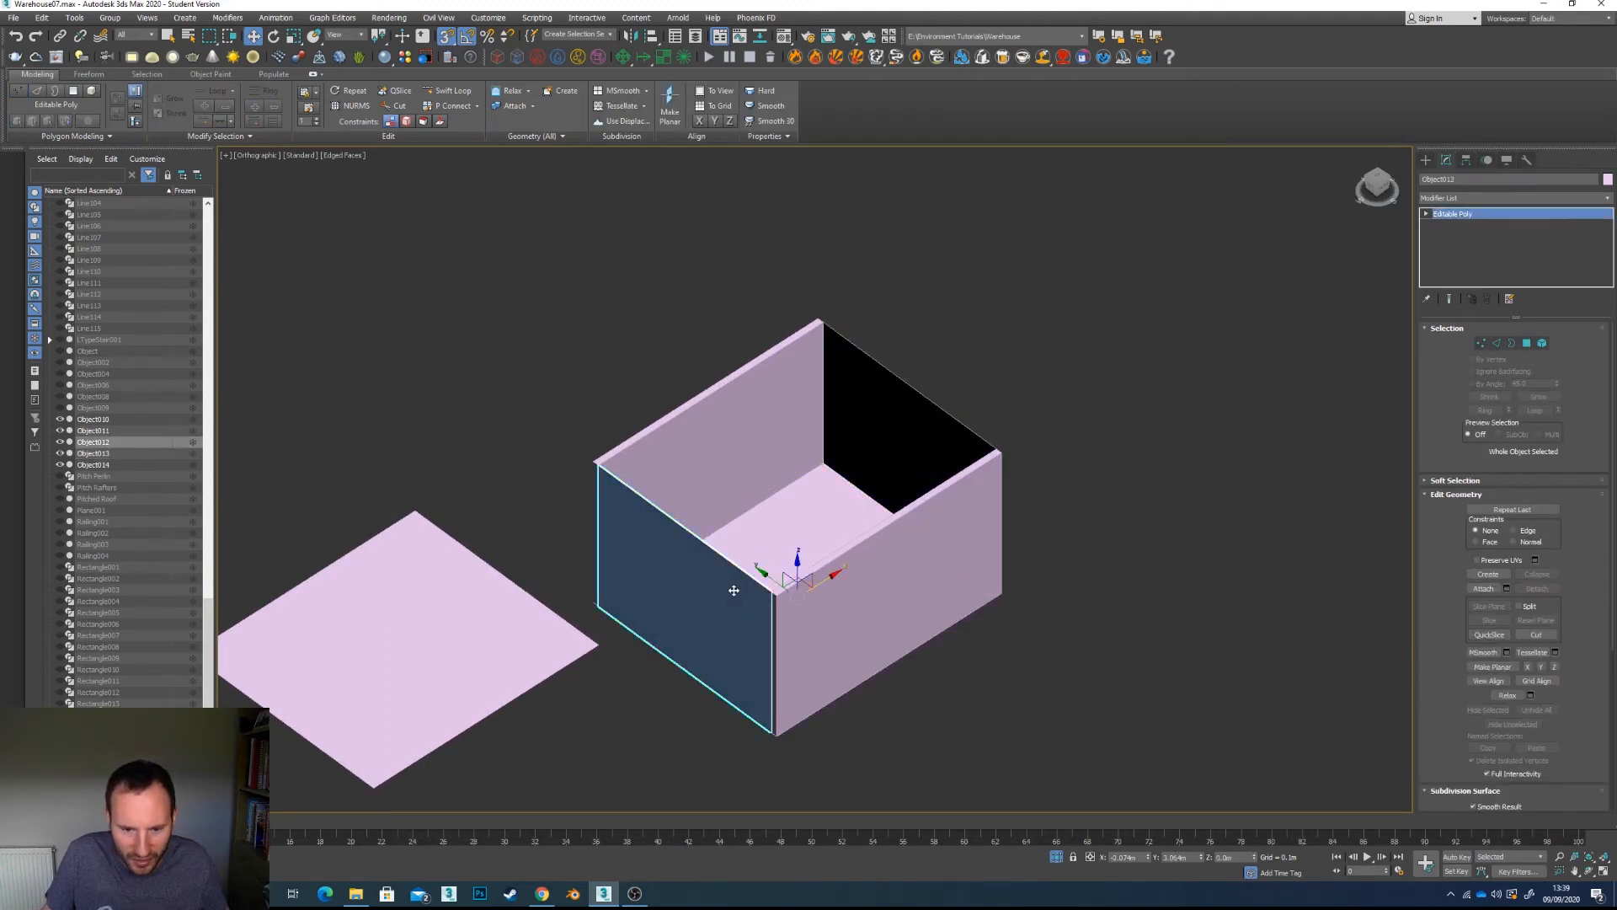
right_click(1458, 214)
left_click(1482, 219)
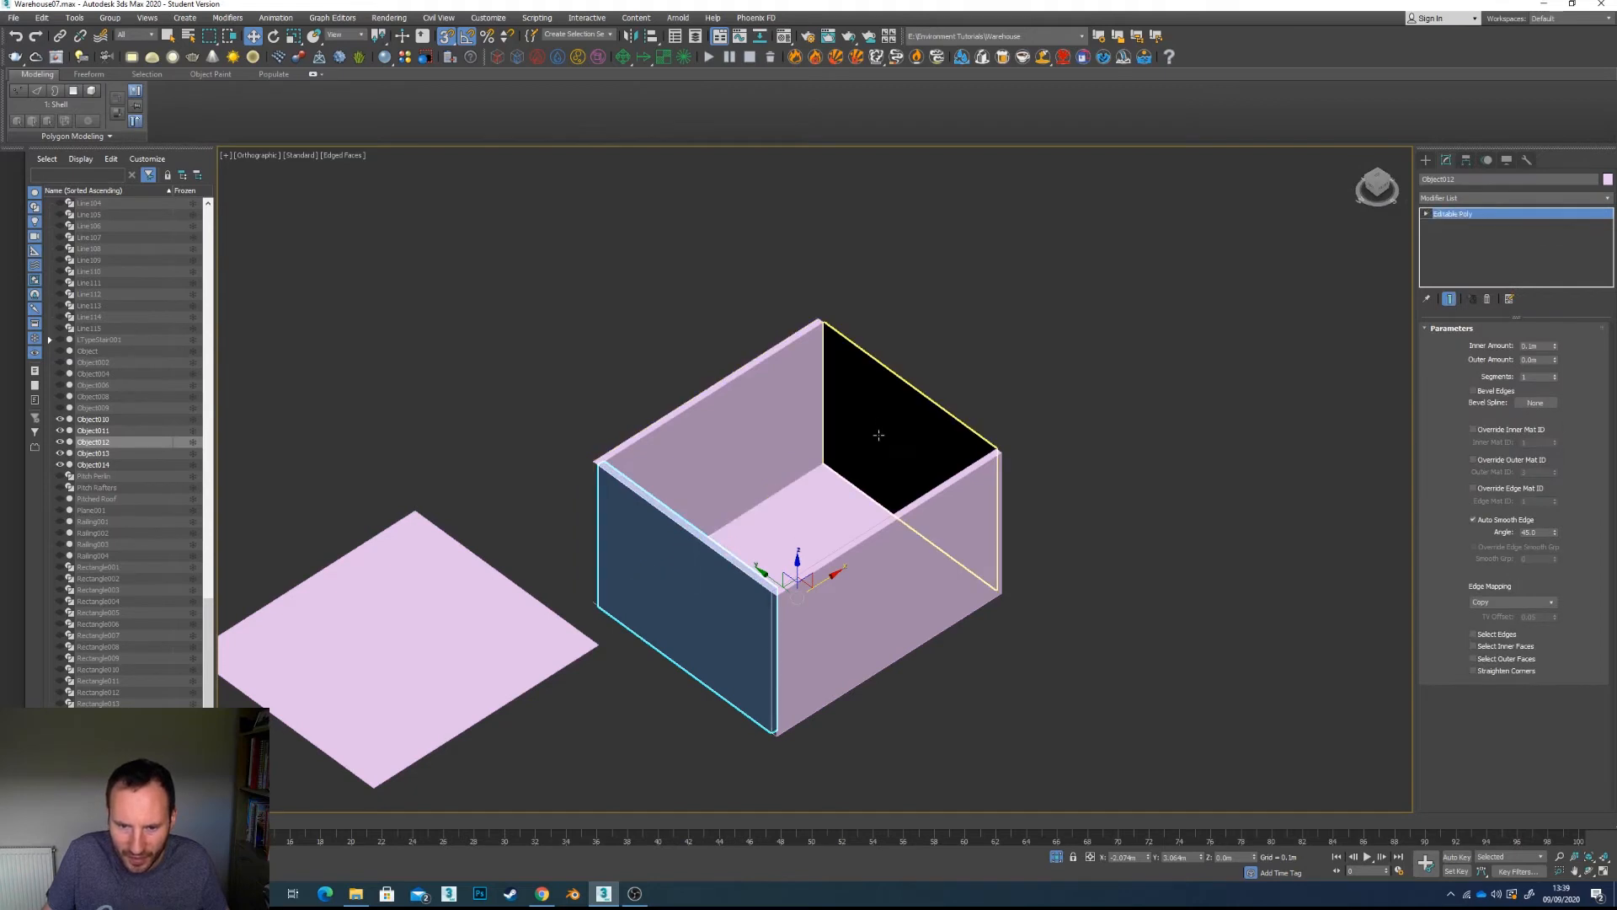
right_click(1467, 216)
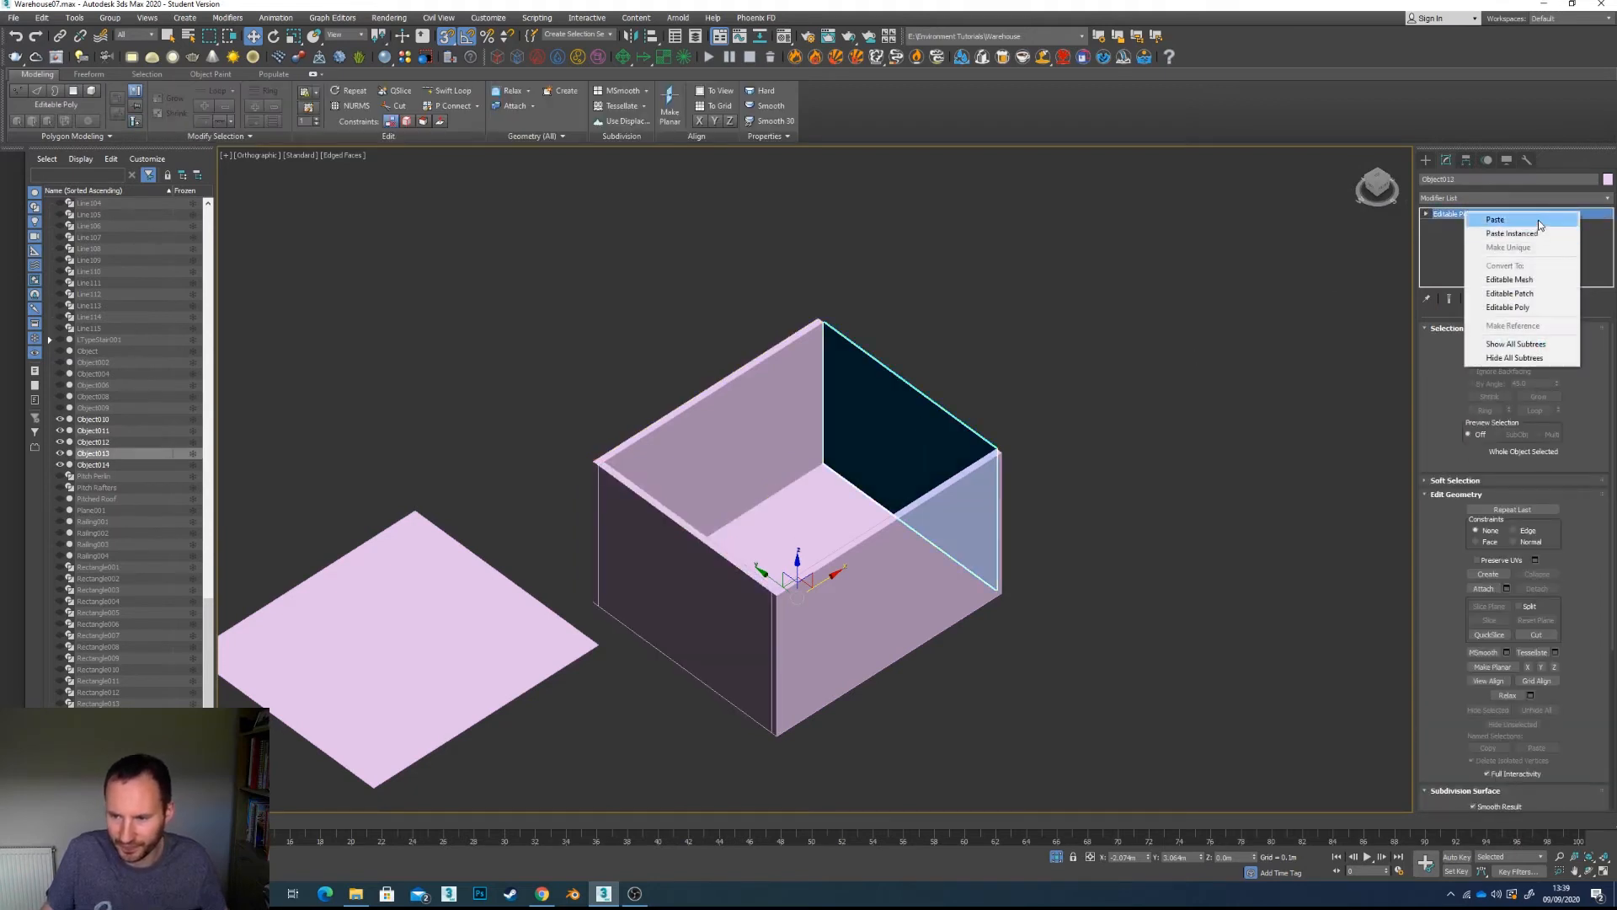
left_click(1483, 219)
middle_click_drag(888, 665, 986, 534, "alt")
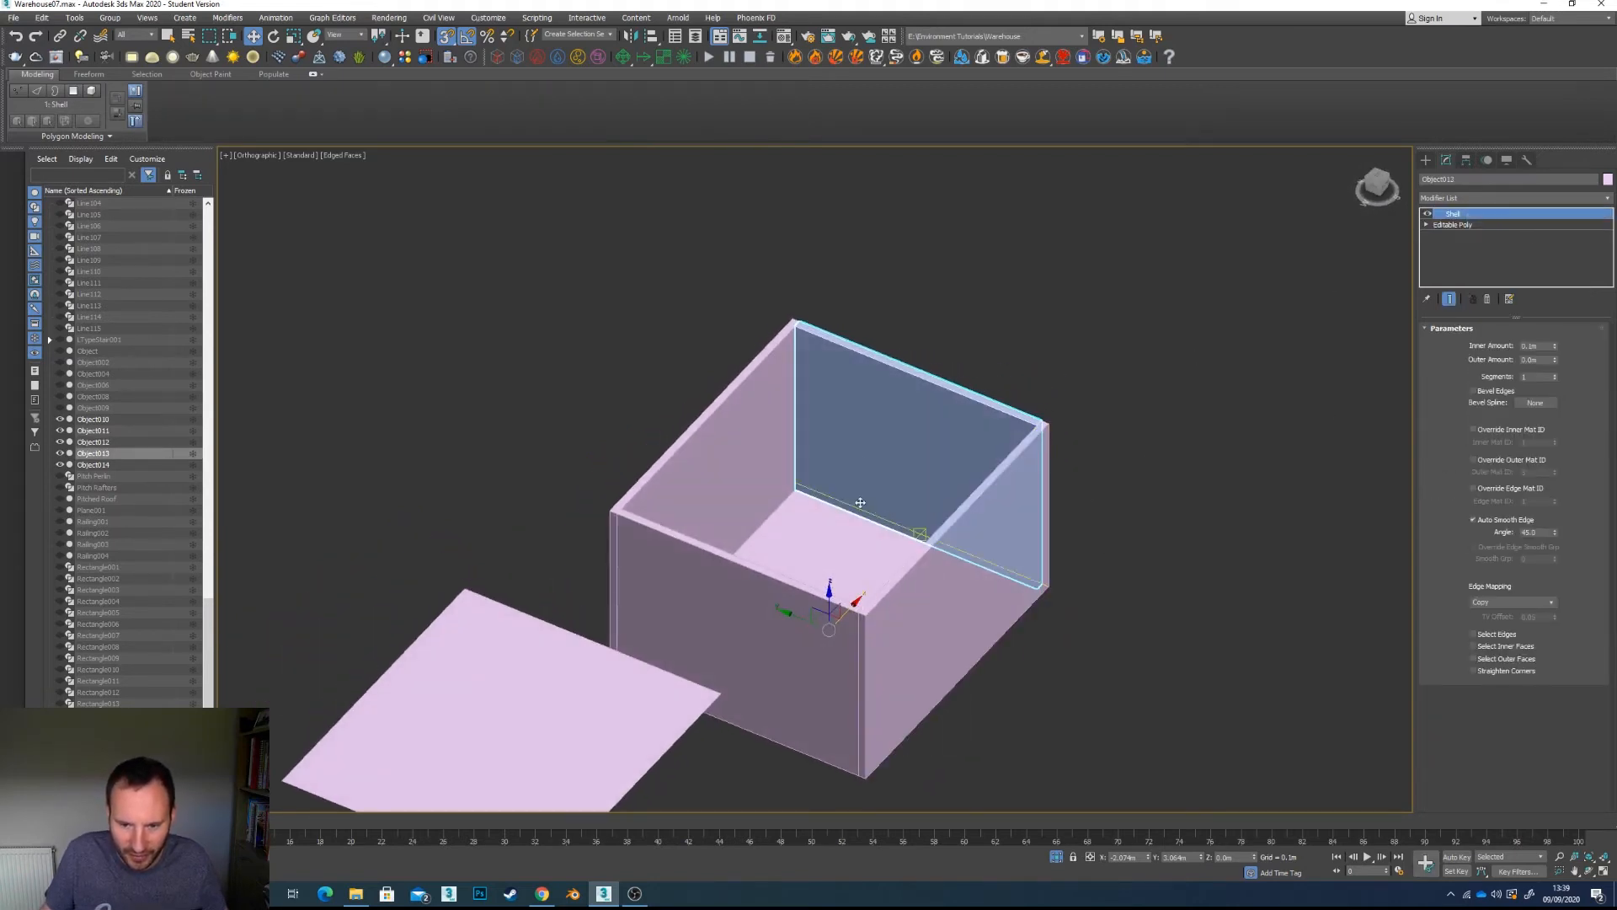
scroll(984, 539, "up", 5)
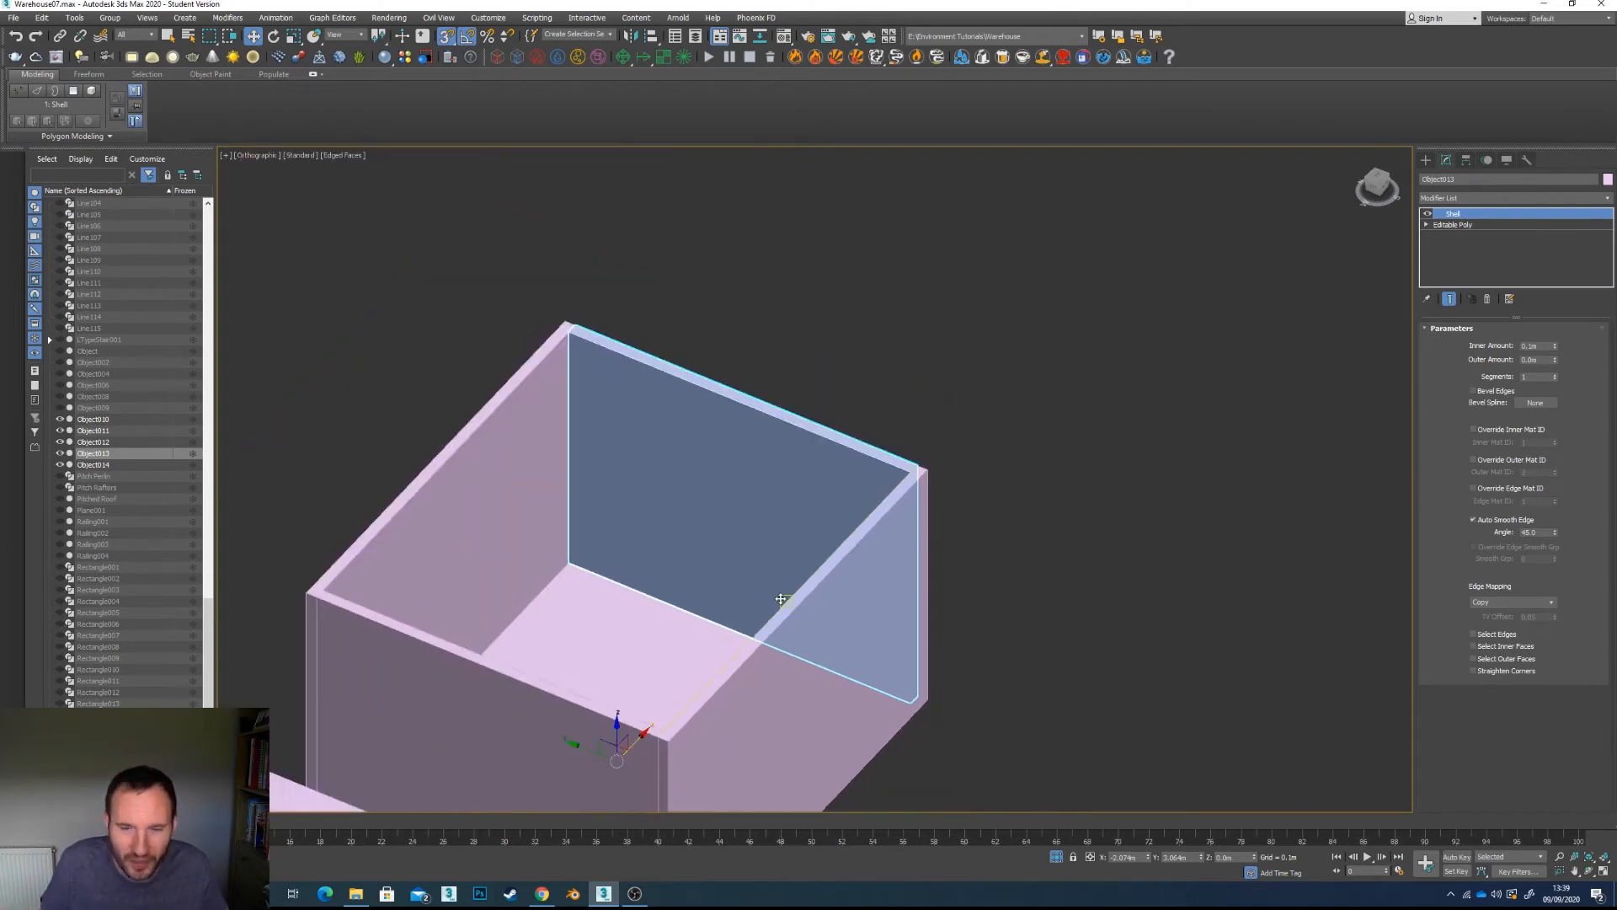
scroll(785, 590, "down", 5)
scroll(785, 600, "up", 3)
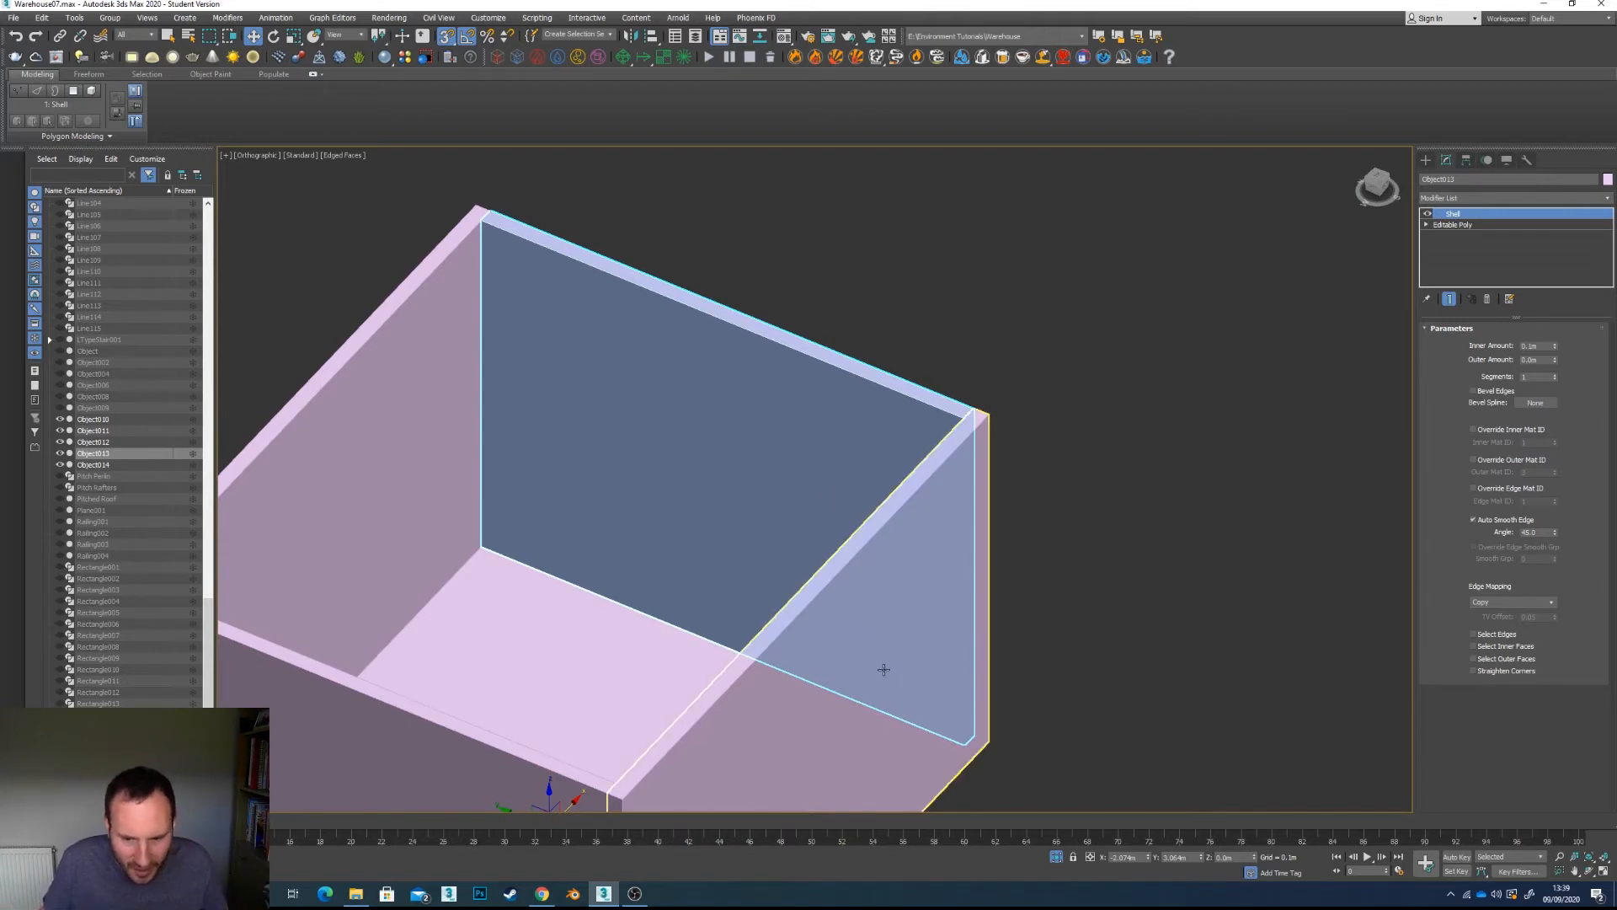
scroll(881, 668, "down", 2)
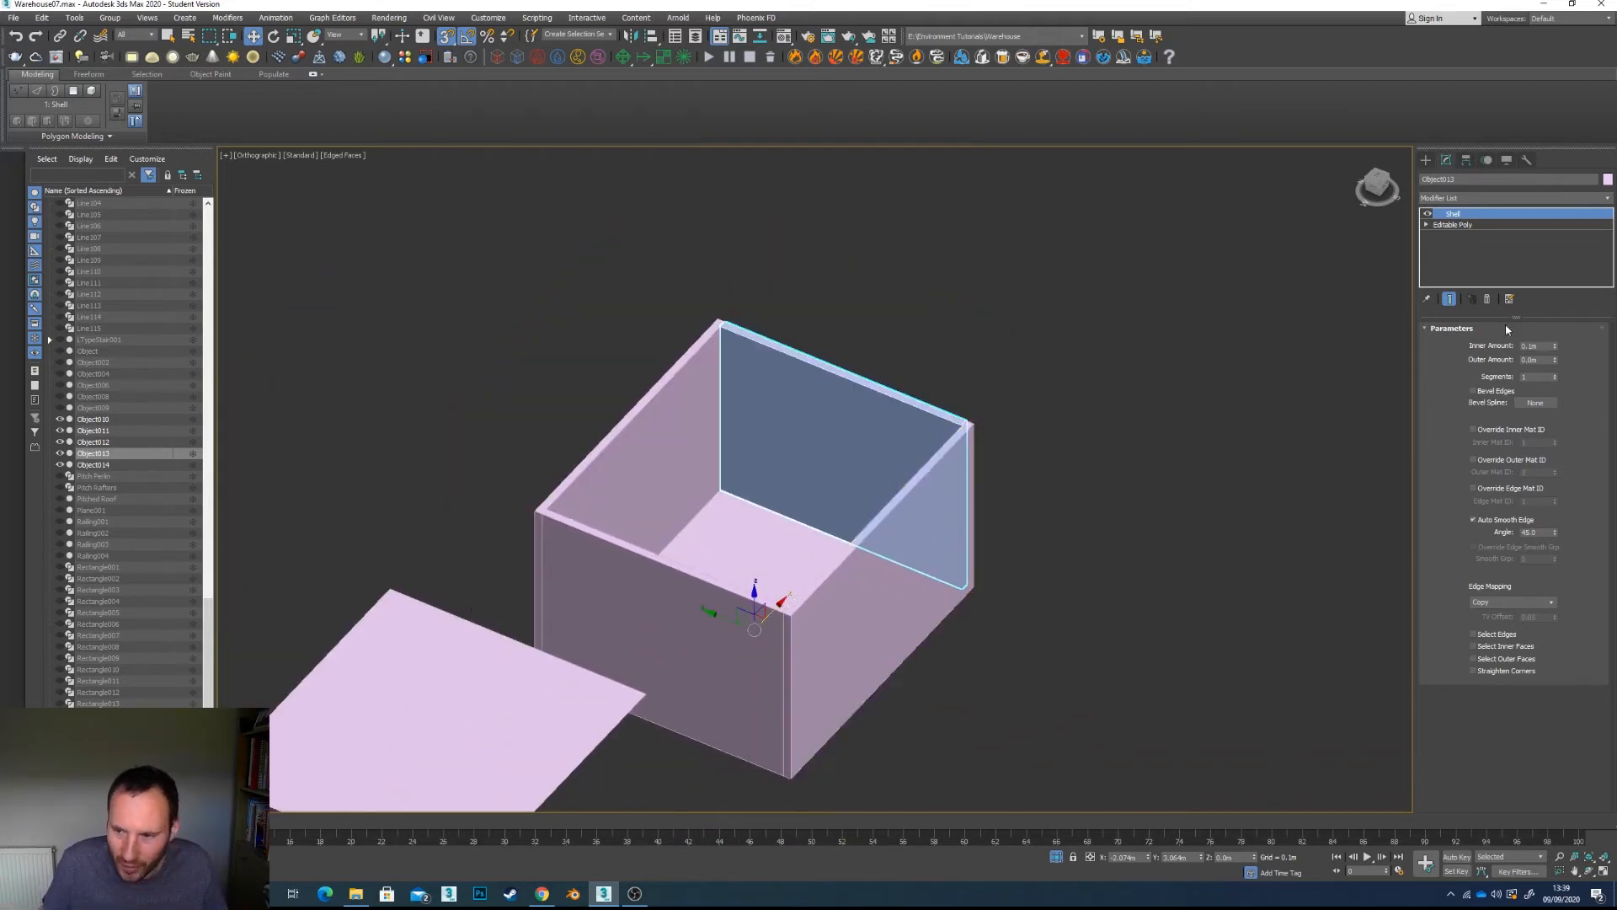
Step: Frame the front wall in the Front view and add an Edit Poly modifier above its Shell
left_click(1215, 327)
left_click(931, 627)
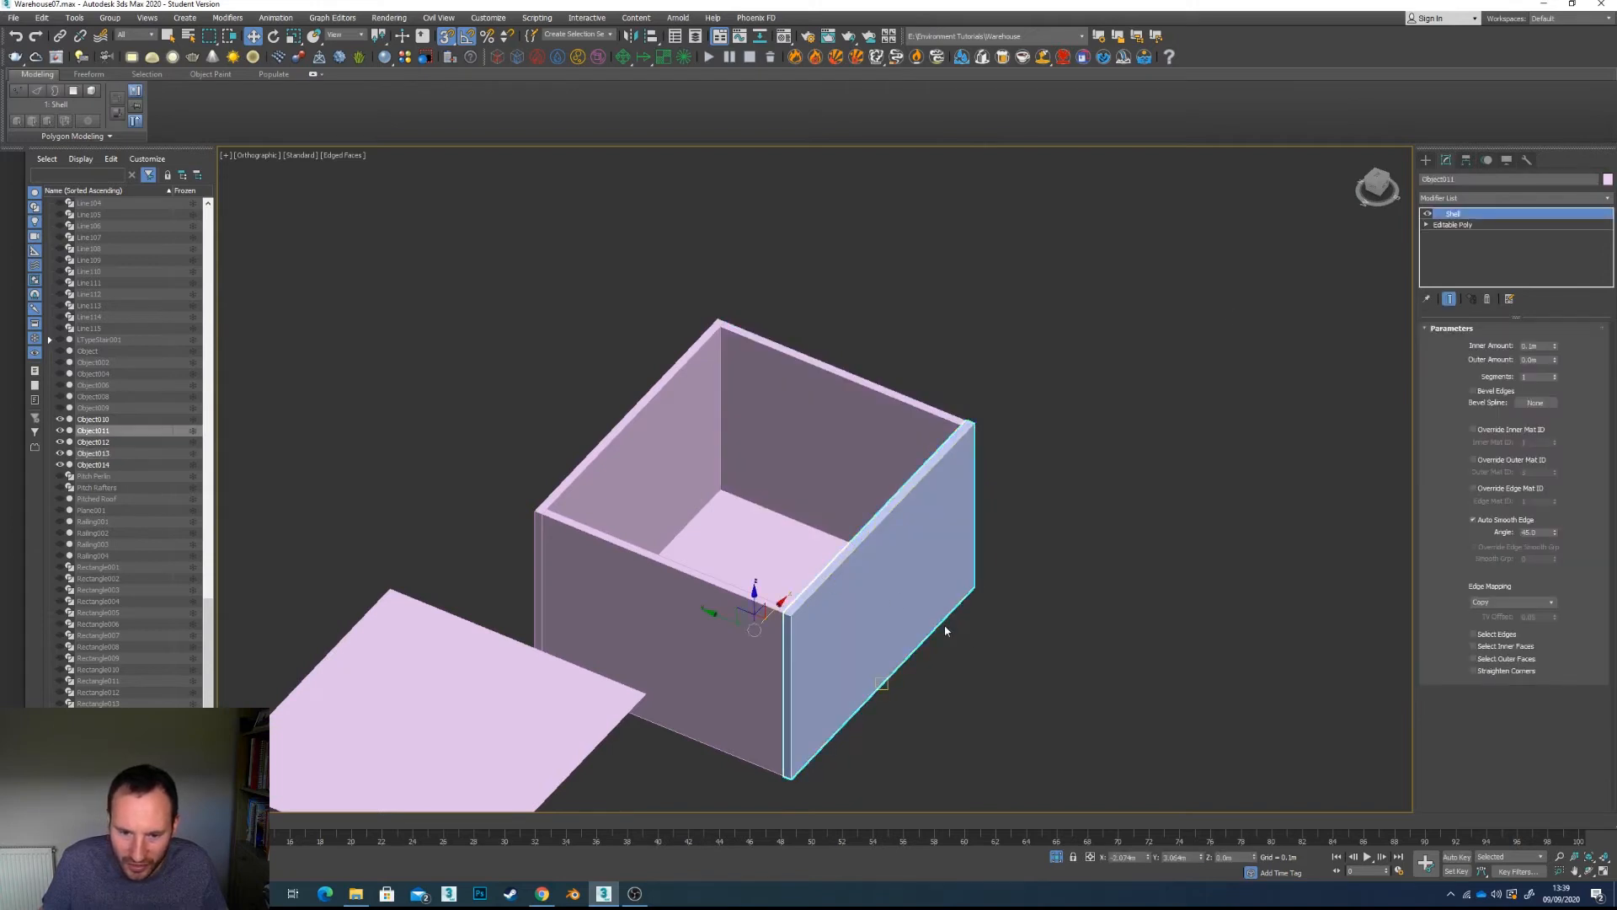
scroll(964, 654, "up", 2)
key("f")
key("z")
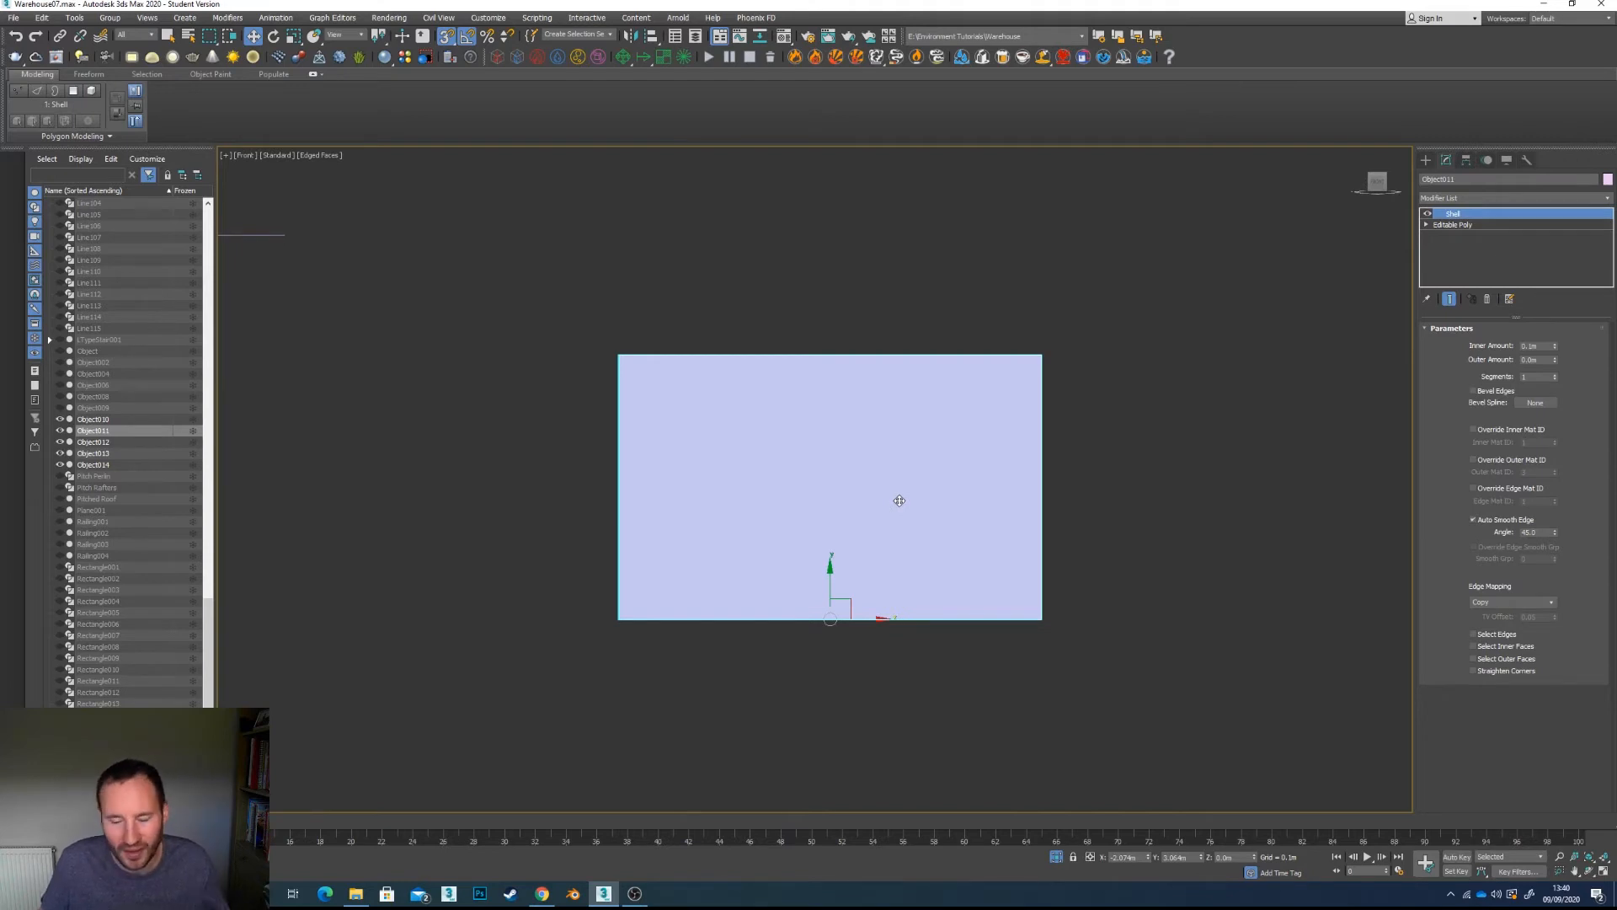
left_click(1446, 201)
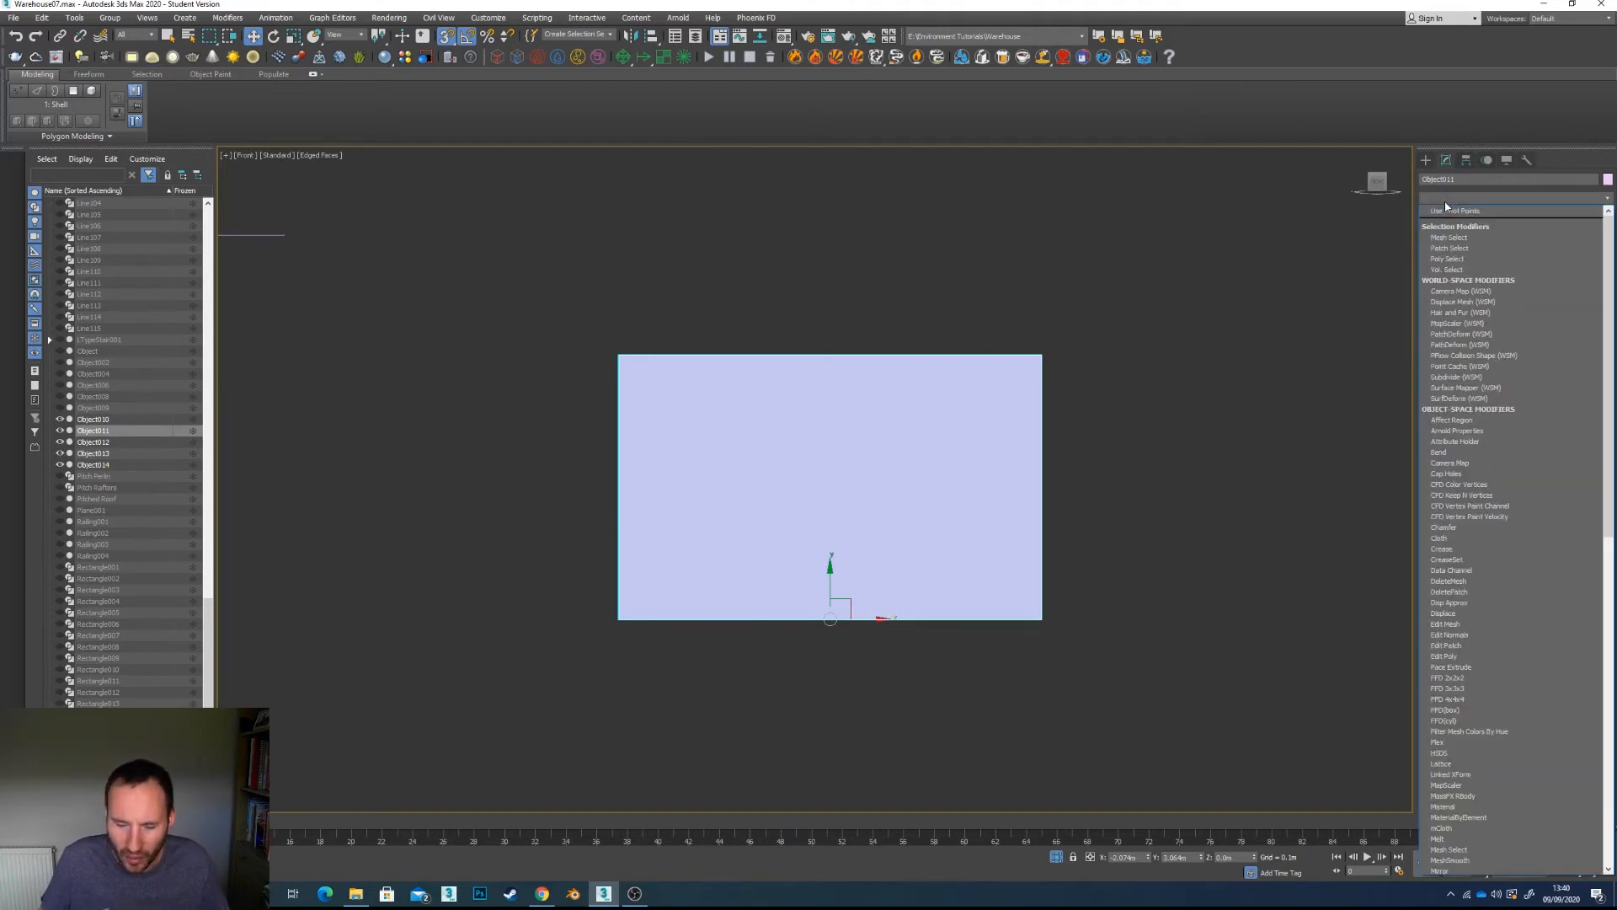
scroll(1470, 336, "down", 10)
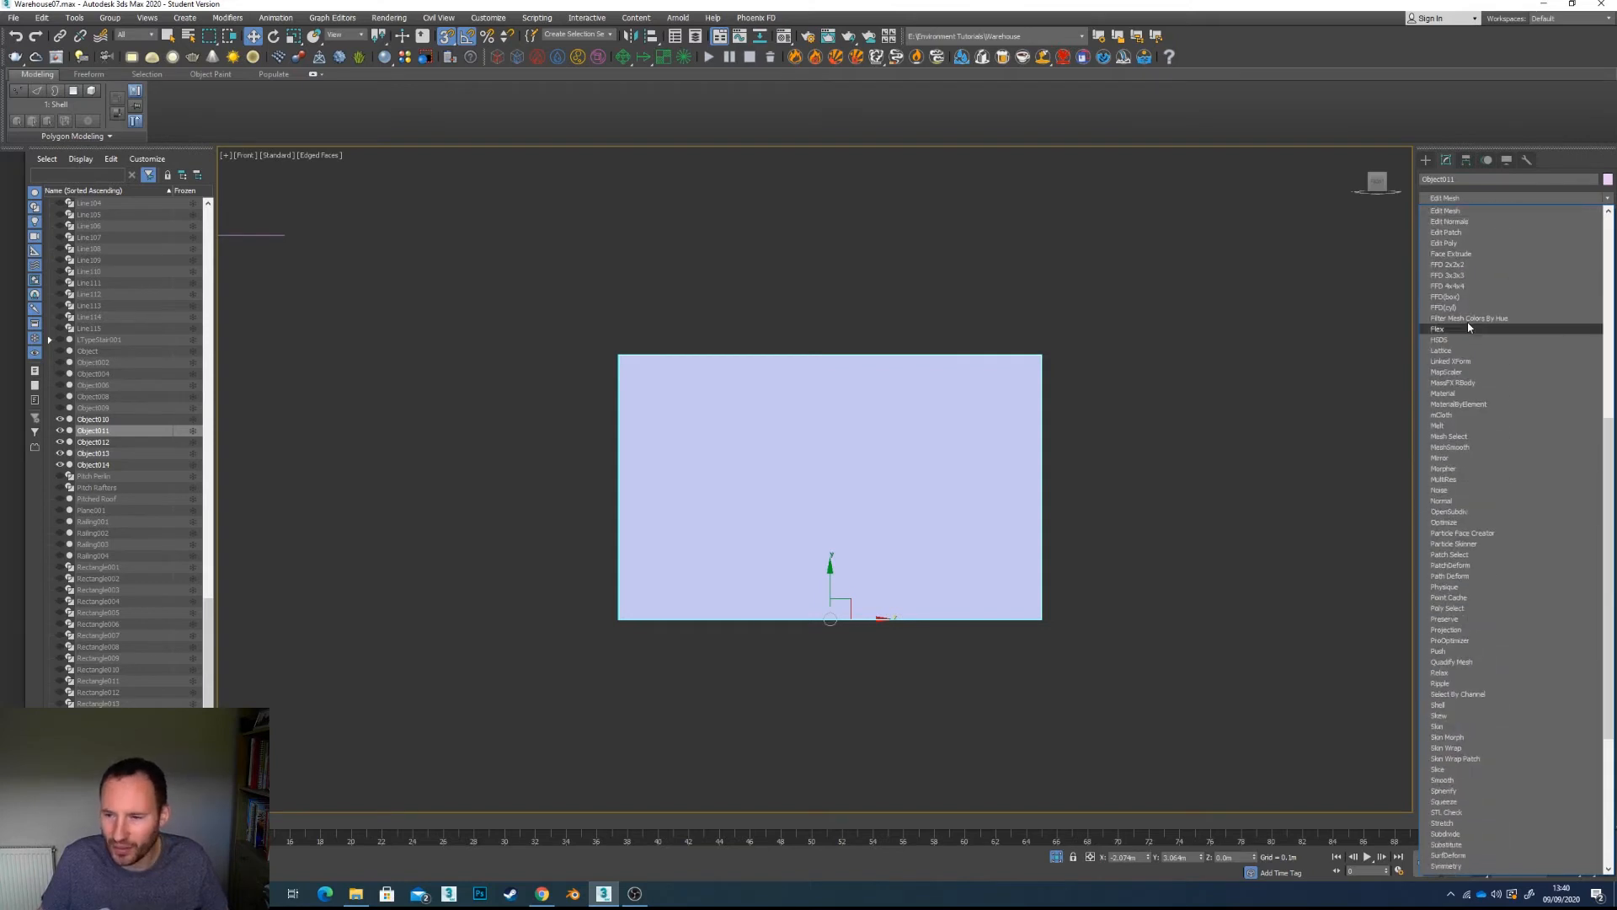
left_click(1477, 257)
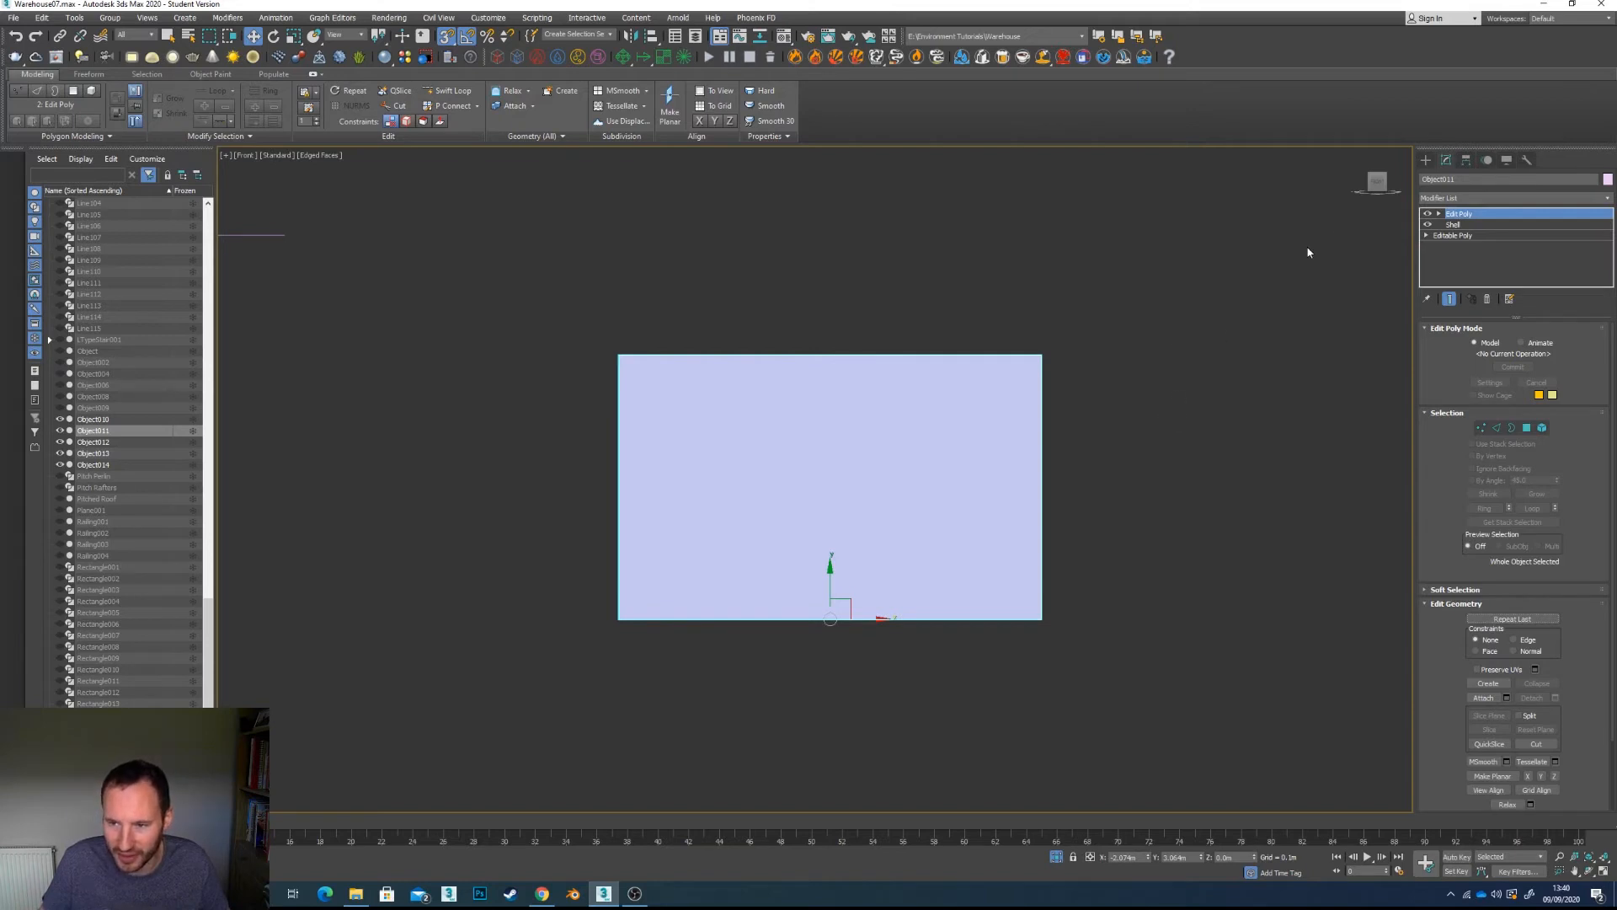
Step: Display the view in wireframe and add a vertical Swift Loop to the front wall beside the left side wall's inner face
left_click(1427, 161)
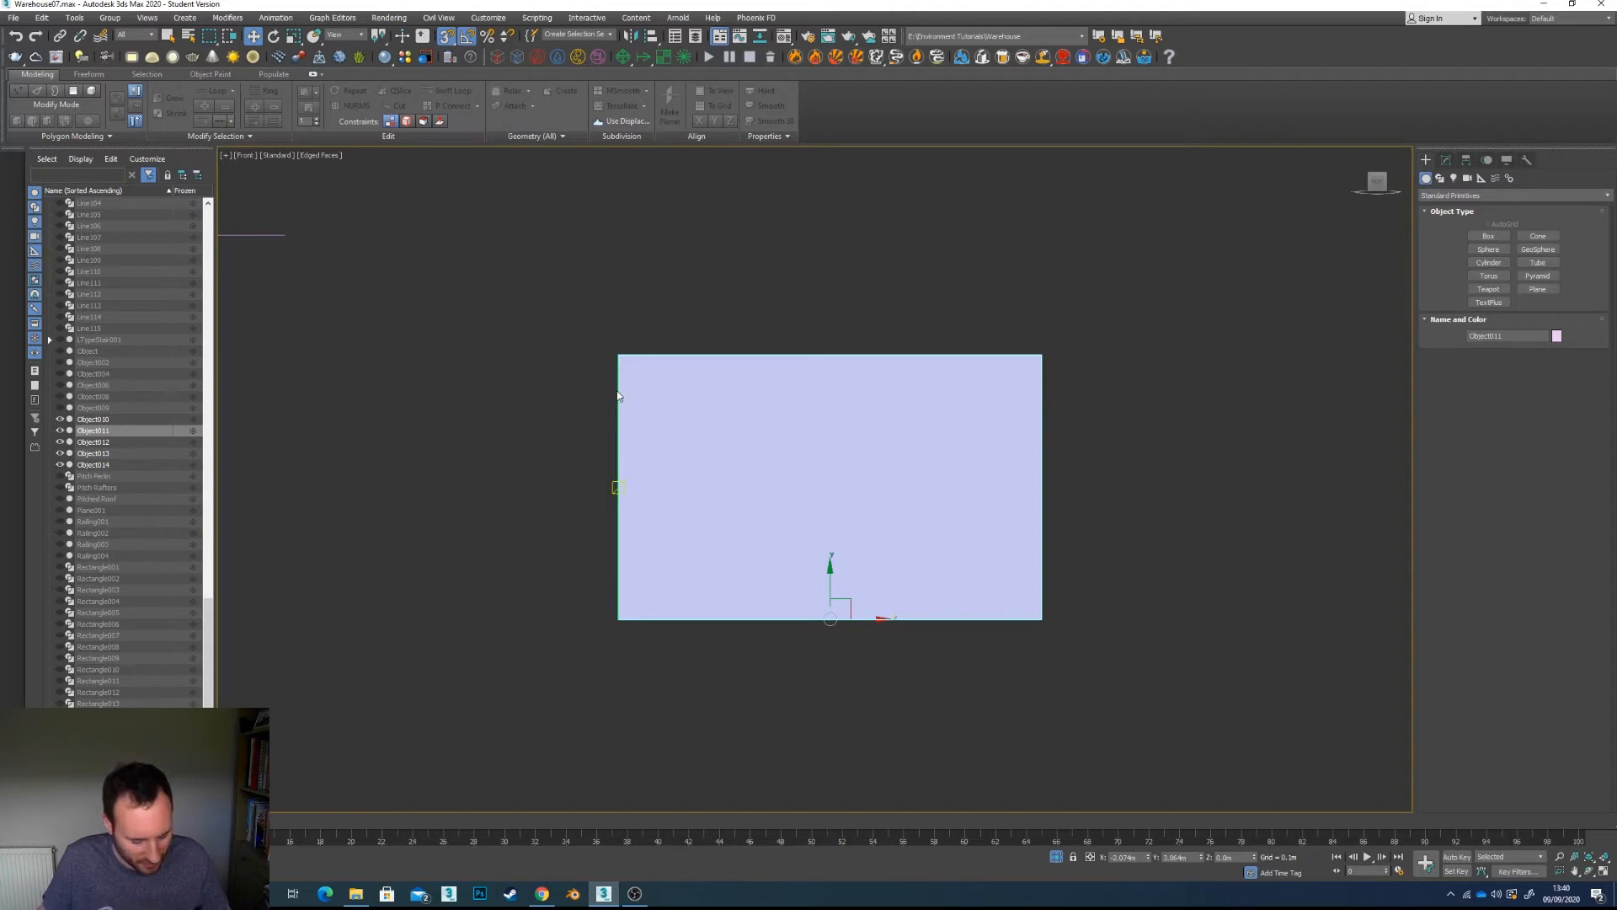
key("F3")
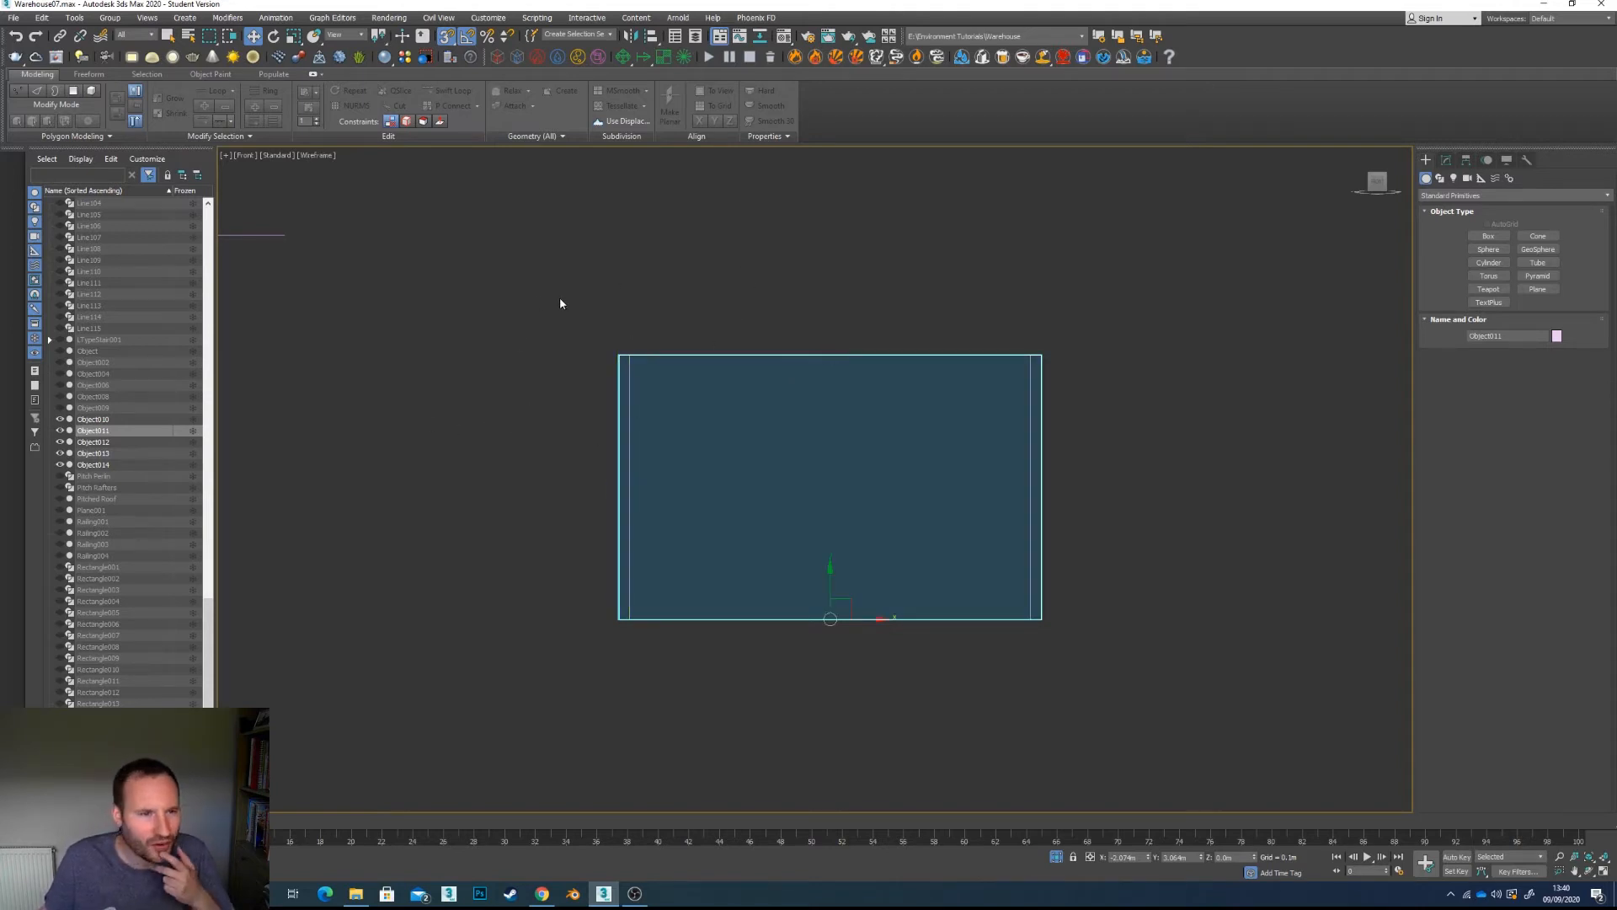
left_click(1445, 161)
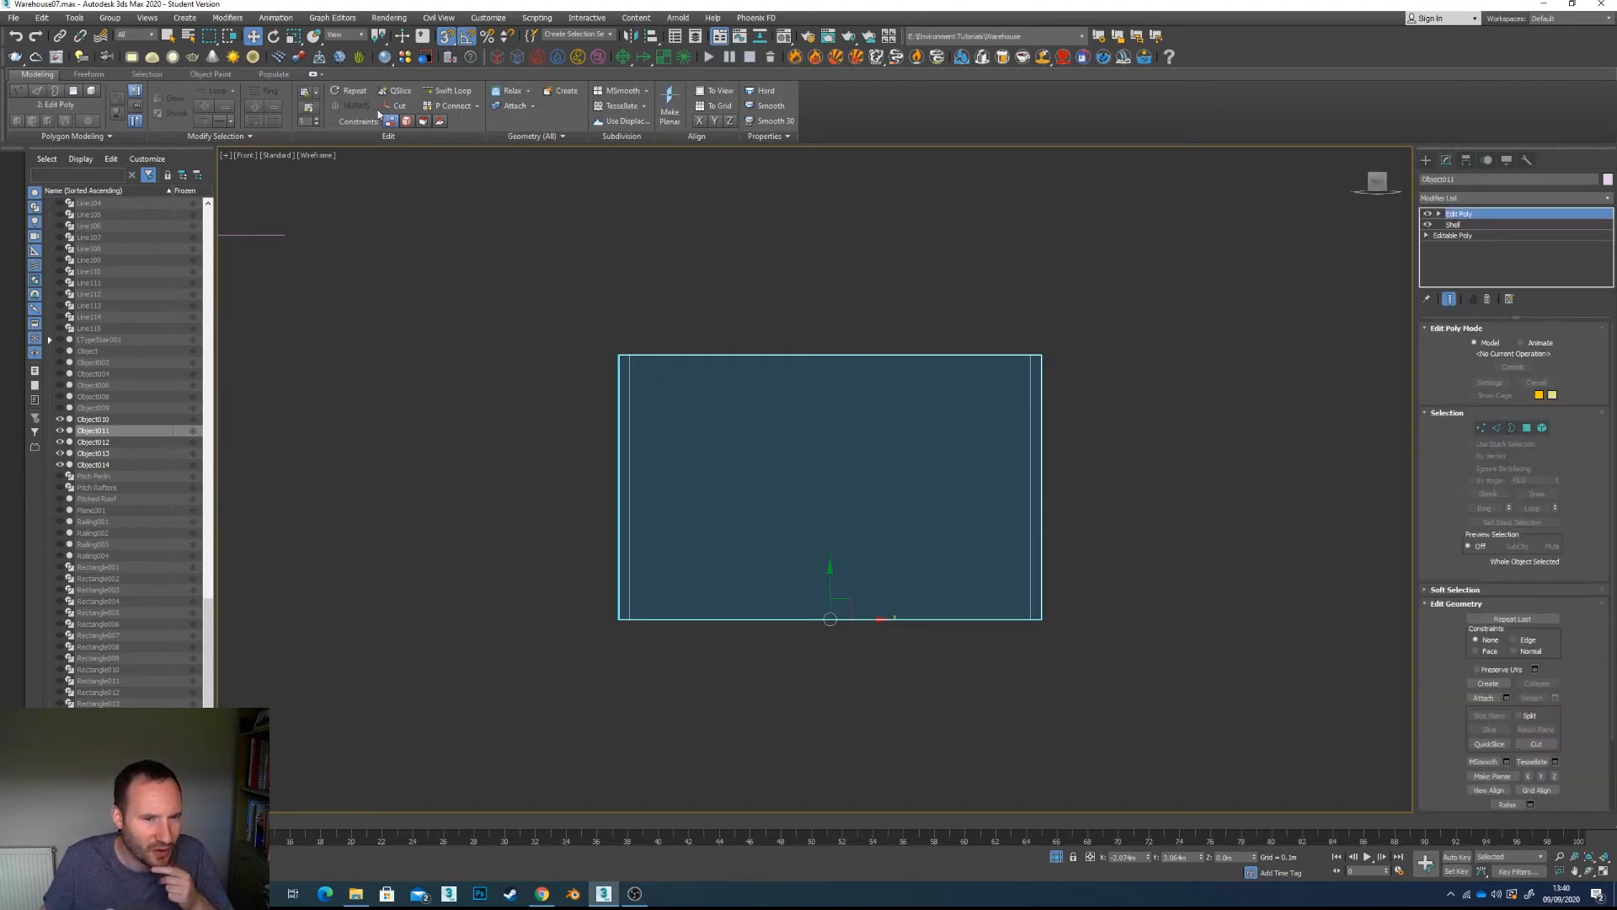
left_click(446, 90)
scroll(626, 348, "up", 3)
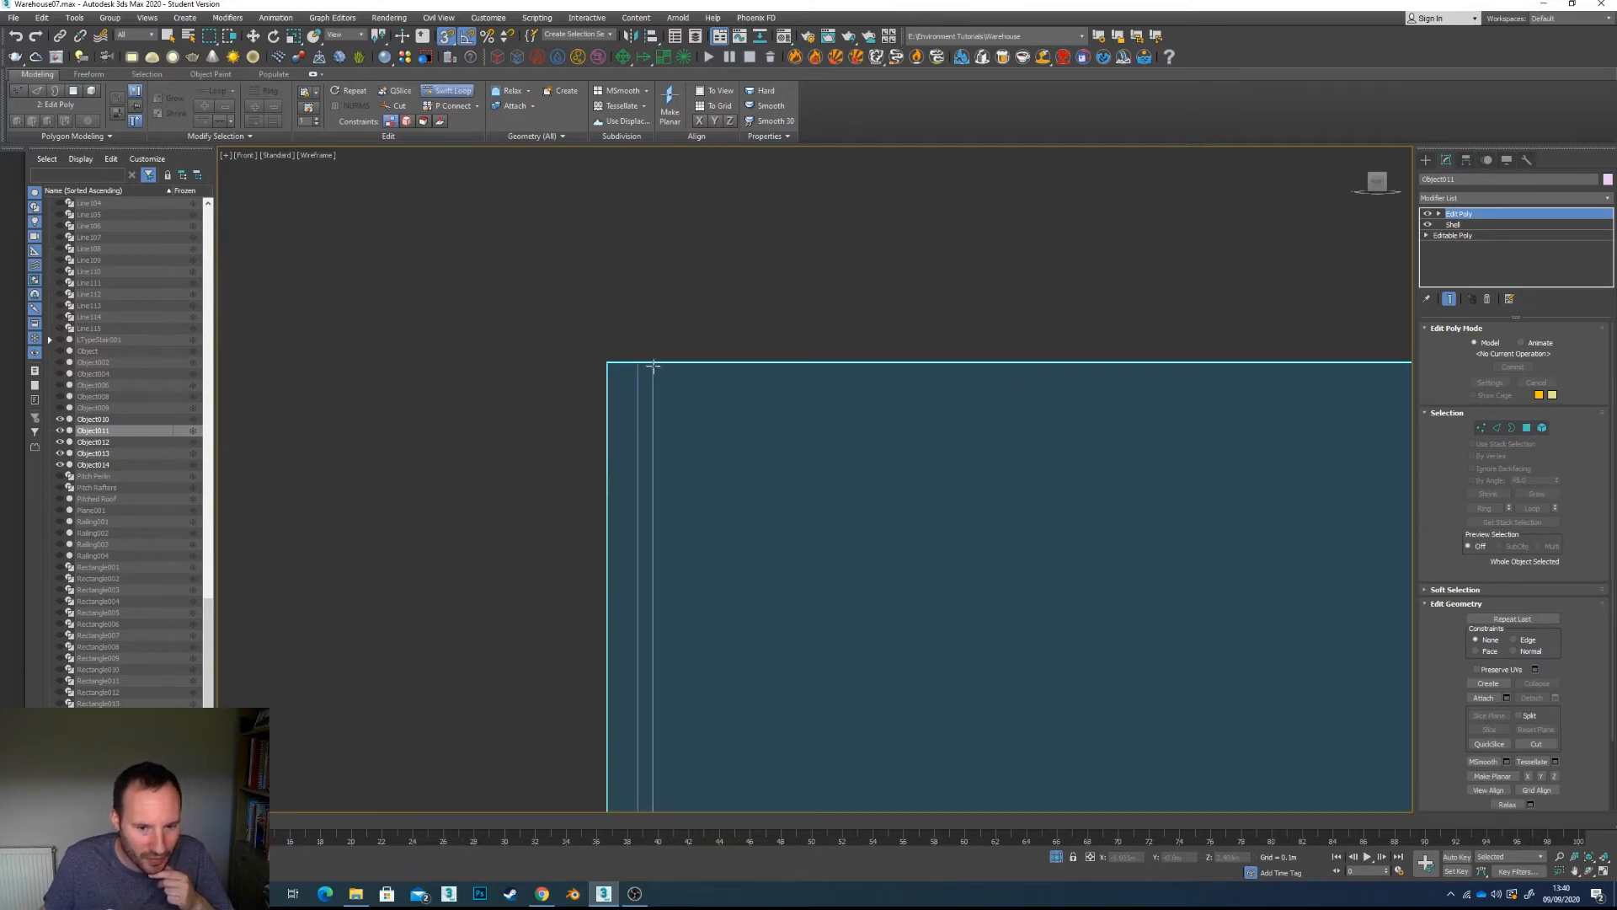
left_click(641, 367)
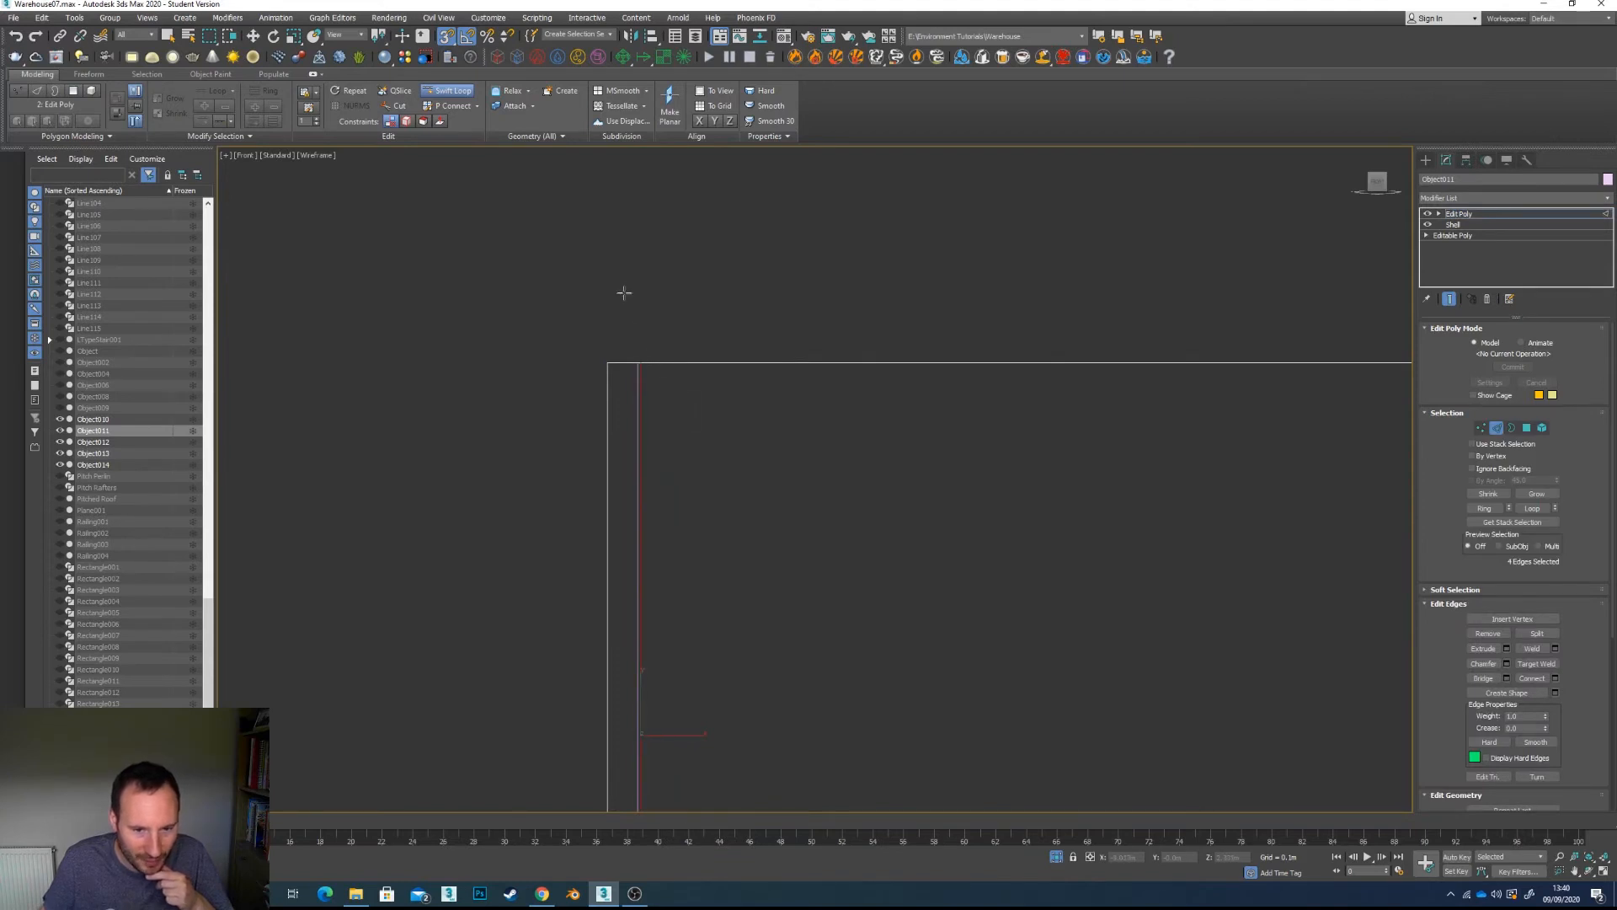
scroll(711, 304, "down", 3)
scroll(669, 338, "up", 4)
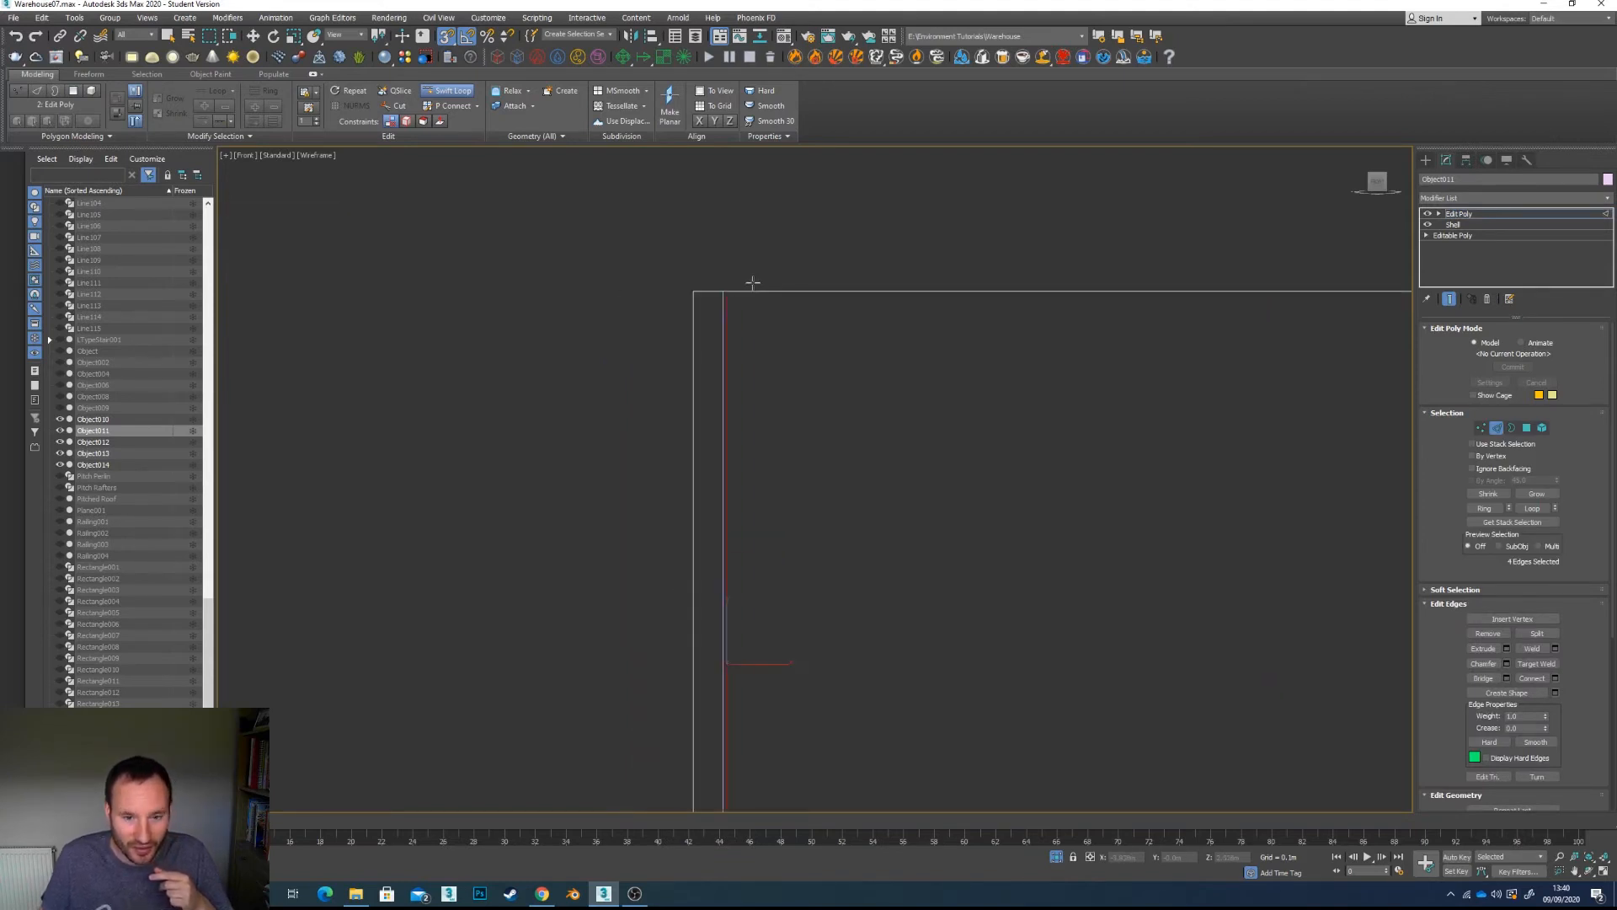
Step: Snap the new loop's vertices to the left side wall's inner face and leave vertex editing
key("w")
left_click(1481, 428)
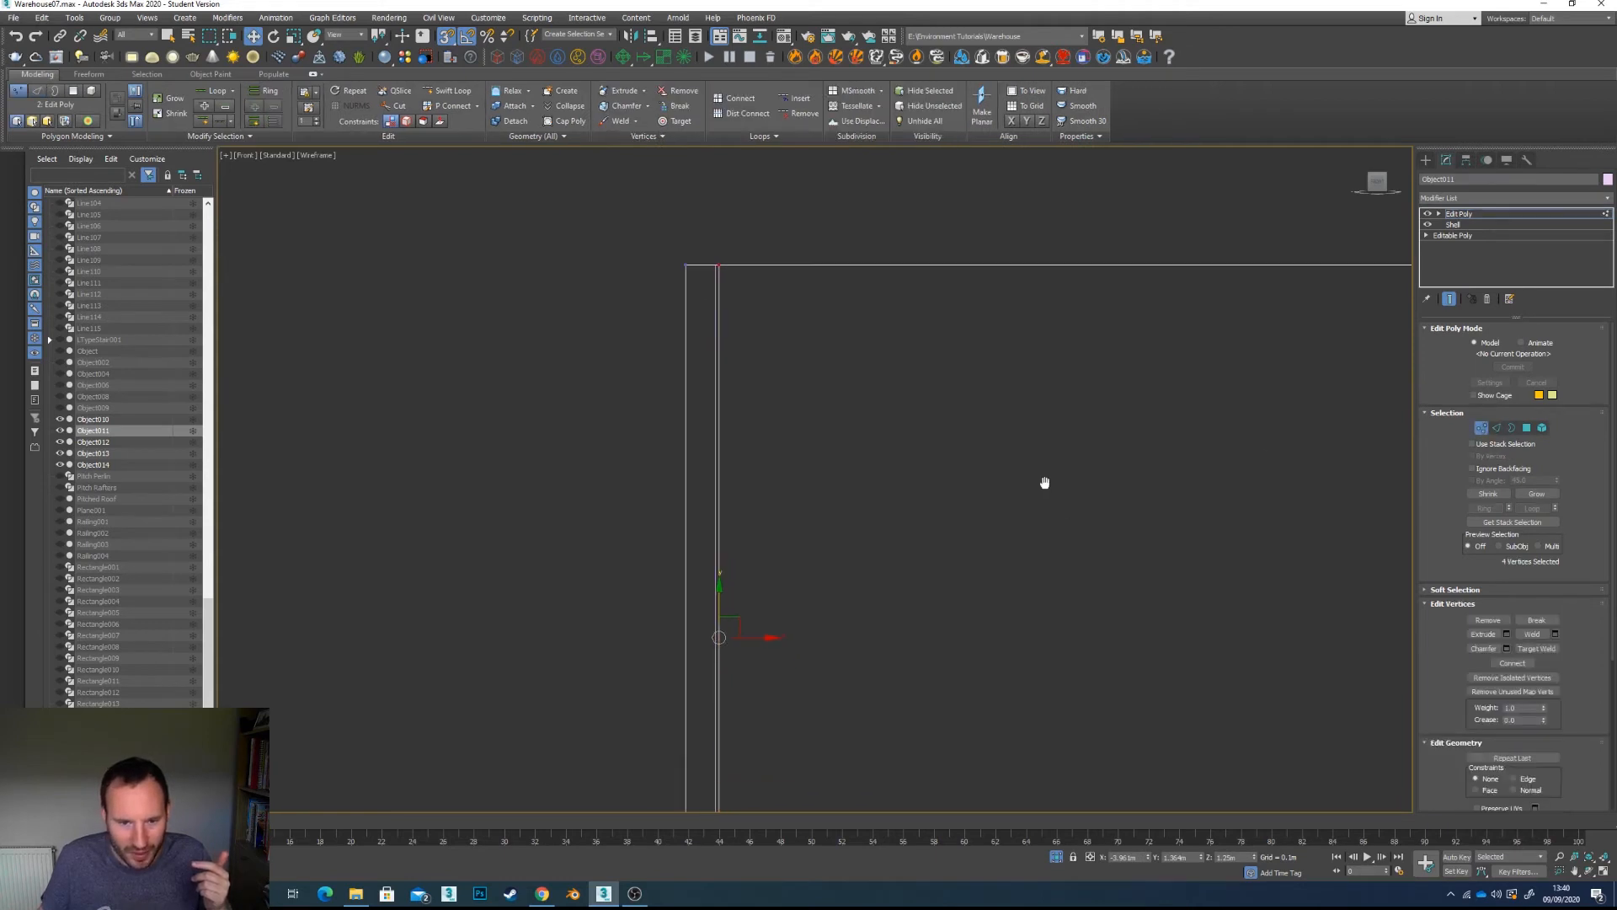
scroll(729, 341, "down", 5)
left_click_drag(756, 227, 829, 624)
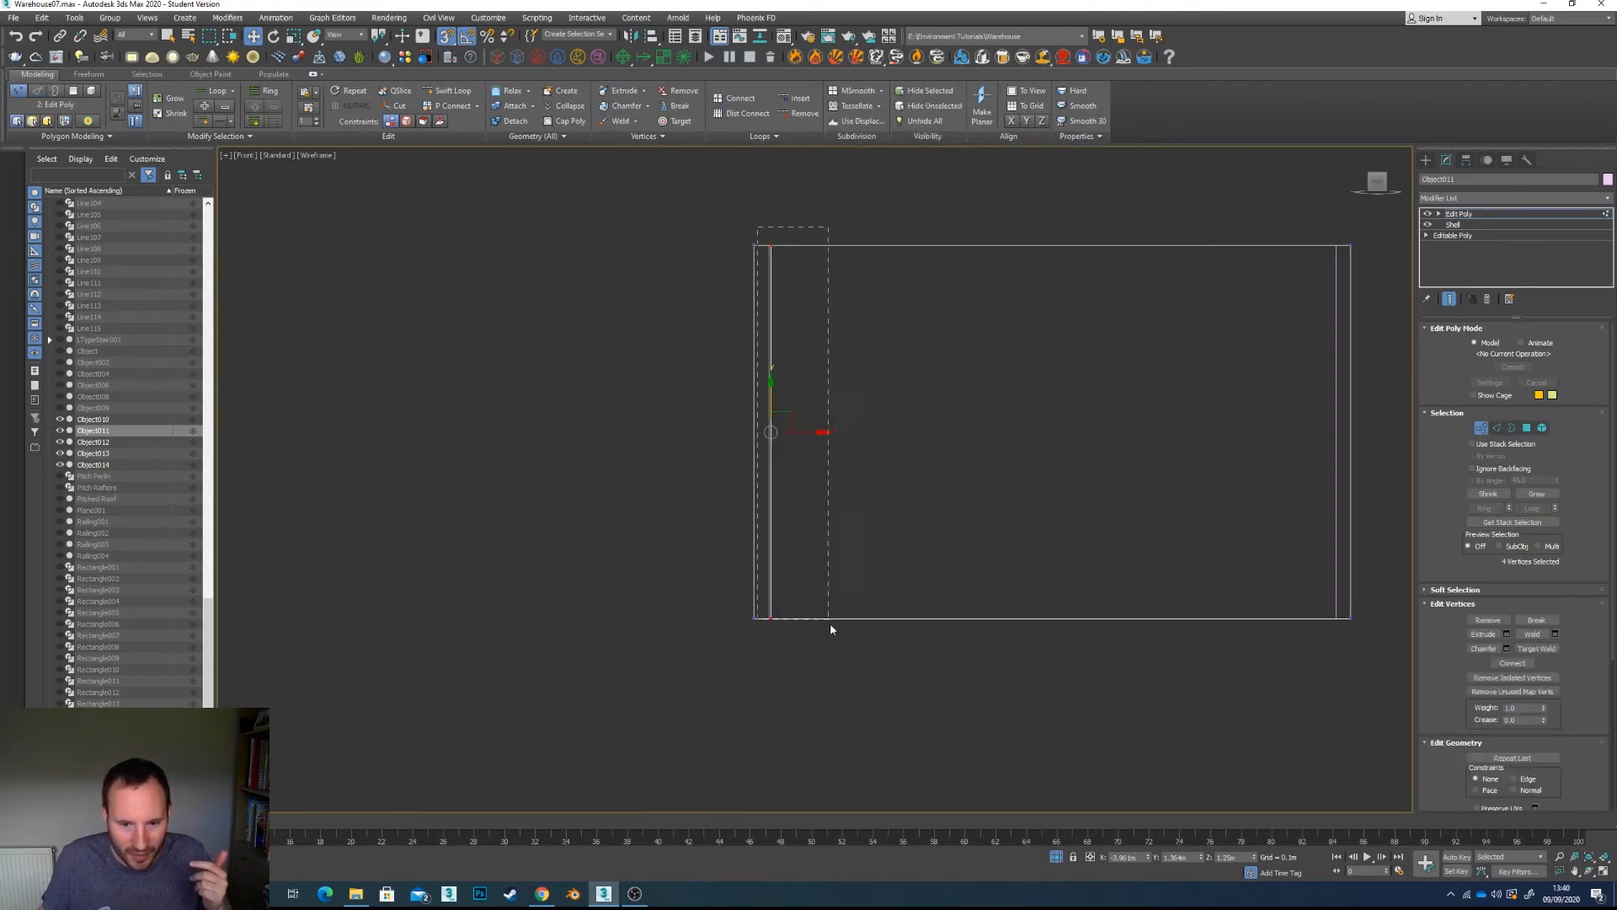
left_click_drag(813, 442, 771, 244)
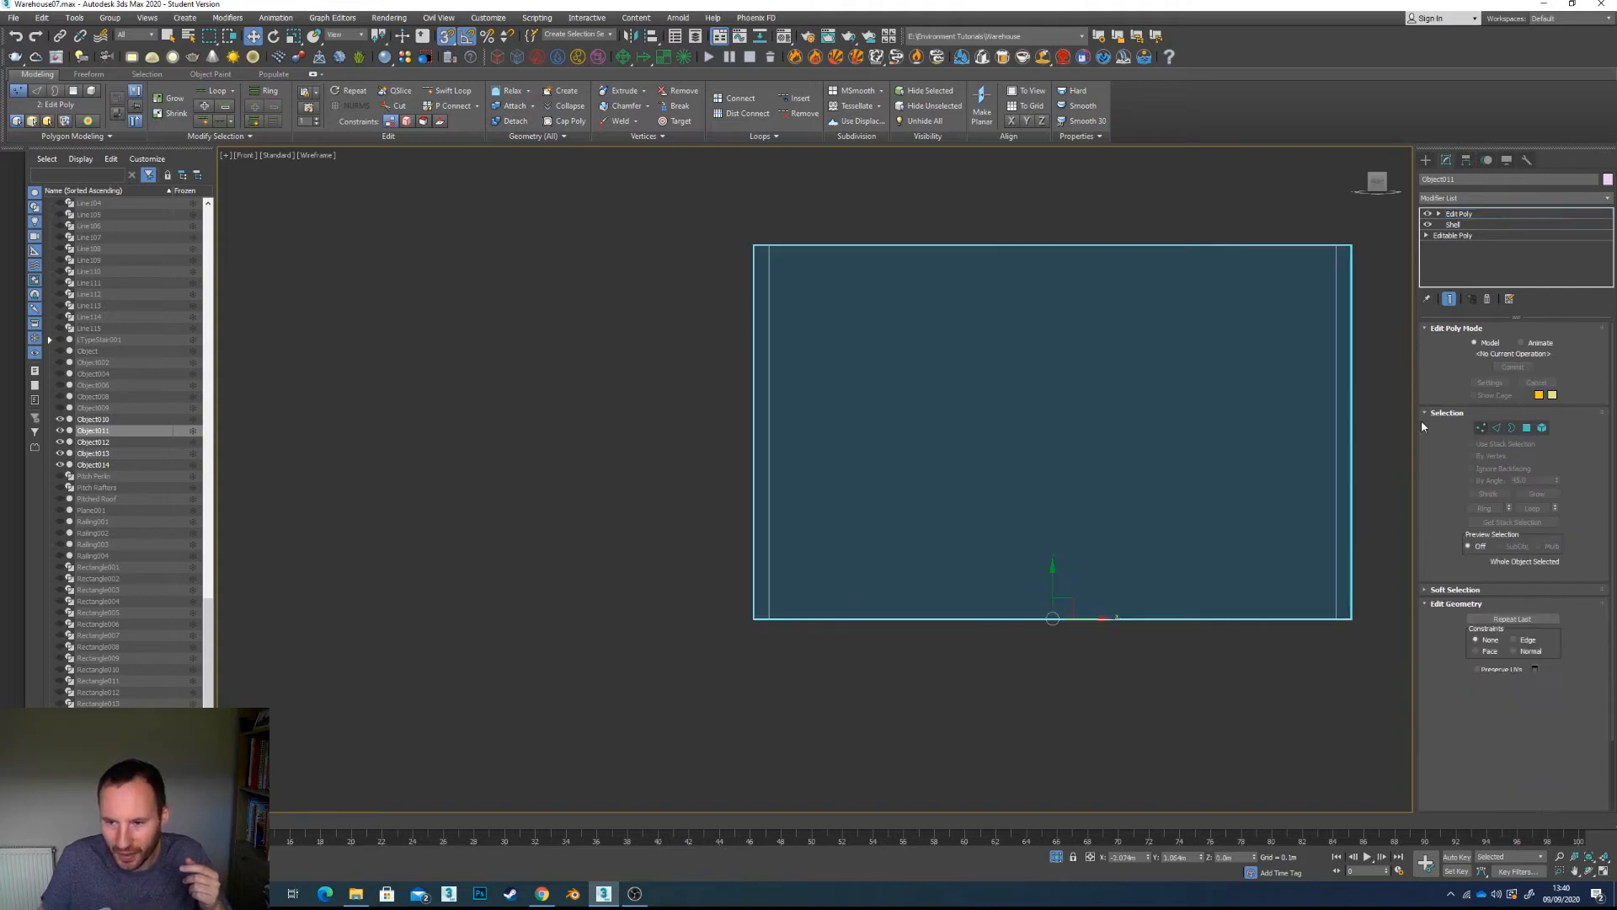
left_click(1481, 428)
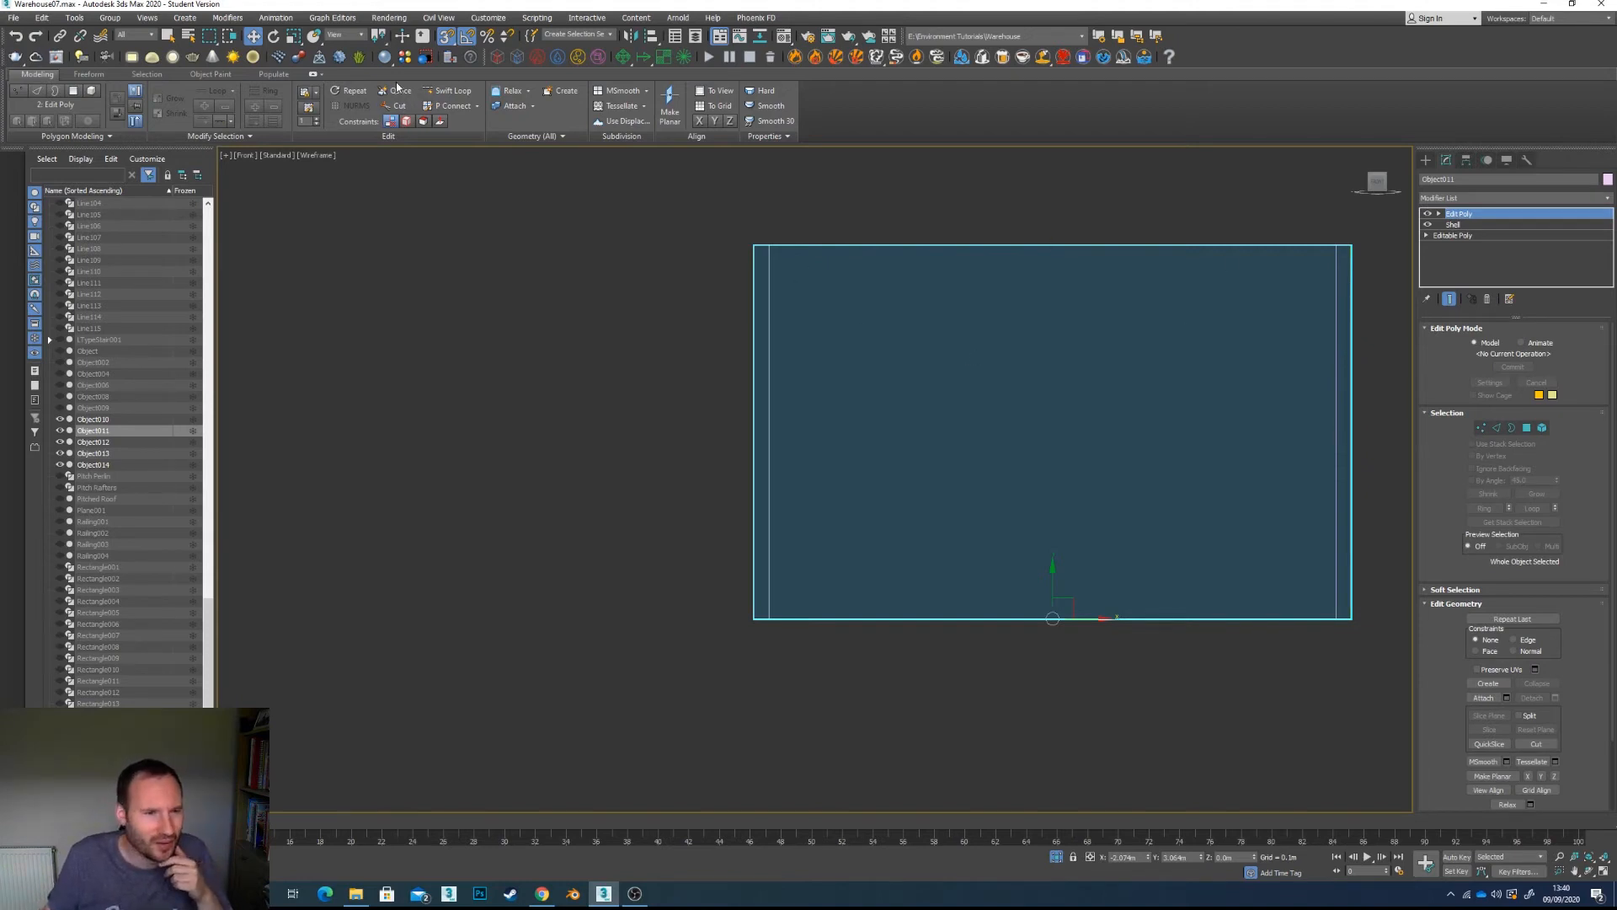
Step: Add a second vertical Swift Loop near the front wall's right end and snap its vertices to the right side wall's inner face
left_click(447, 90)
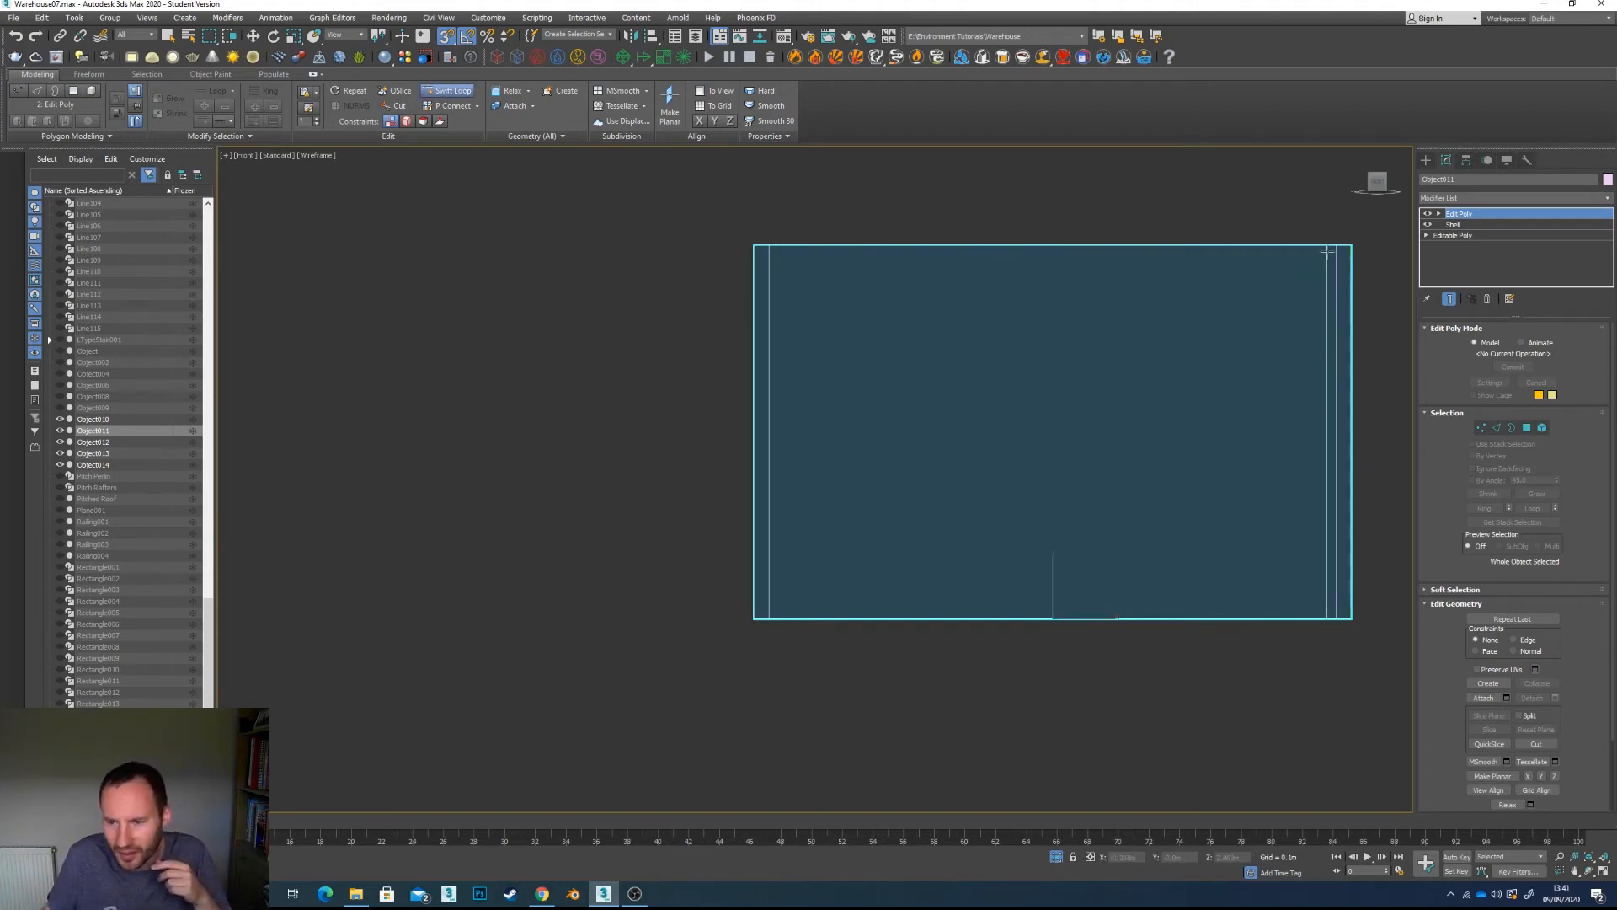
left_click(1328, 250)
right_click(1247, 404)
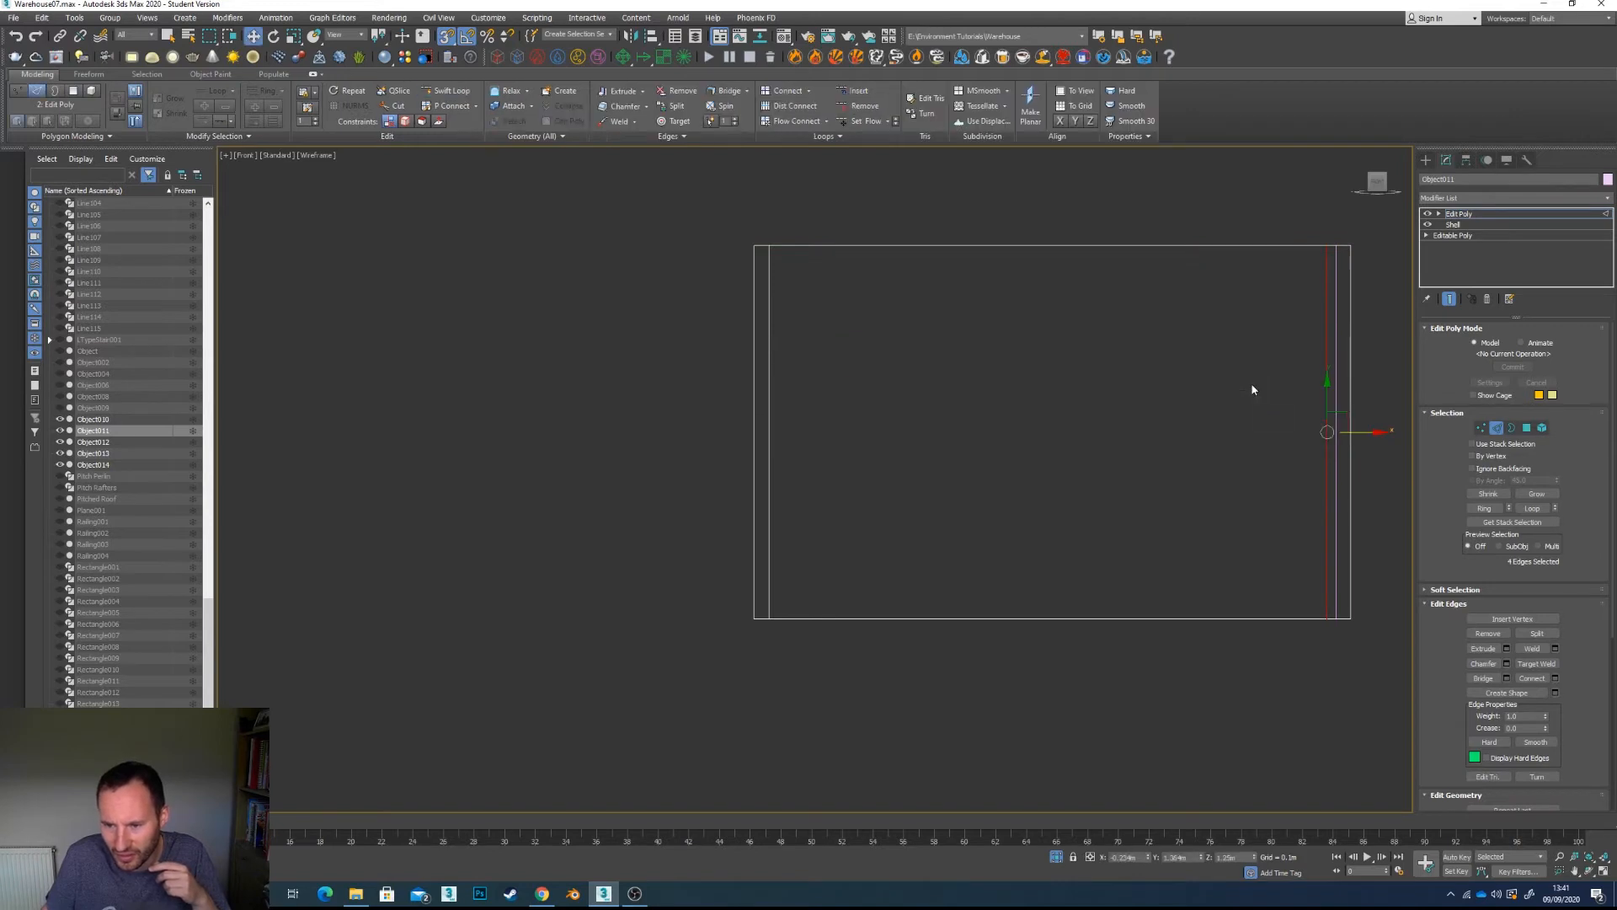
left_click(1479, 428)
middle_click_drag(1280, 300, 1011, 325)
left_click_drag(1002, 238, 1058, 708)
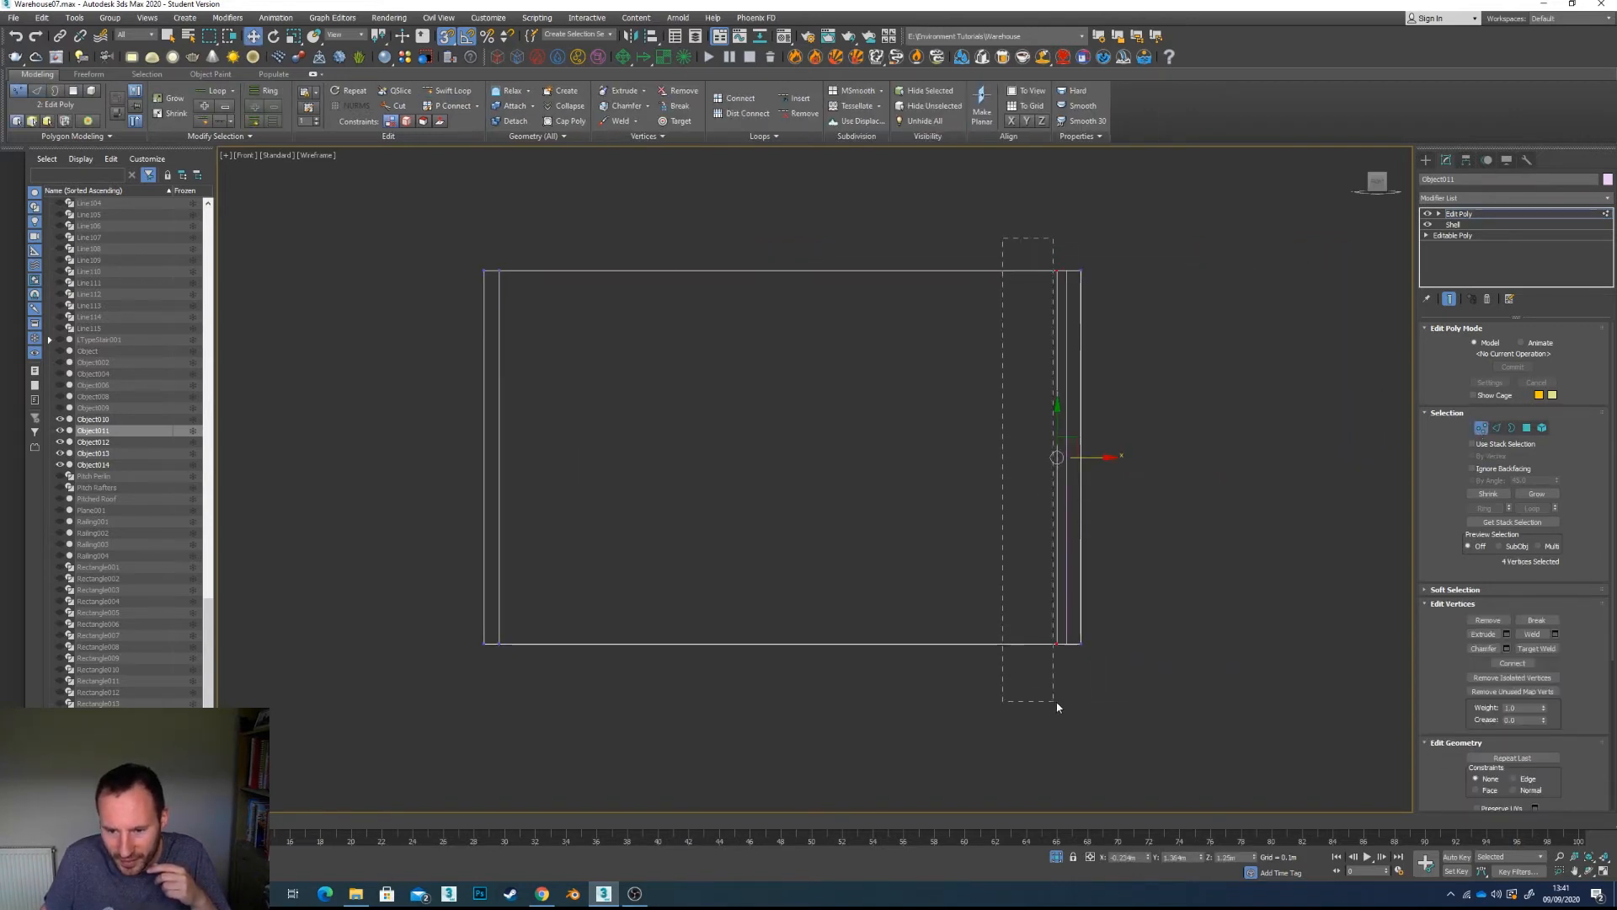
left_click_drag(1100, 458, 1063, 270)
left_click(849, 437)
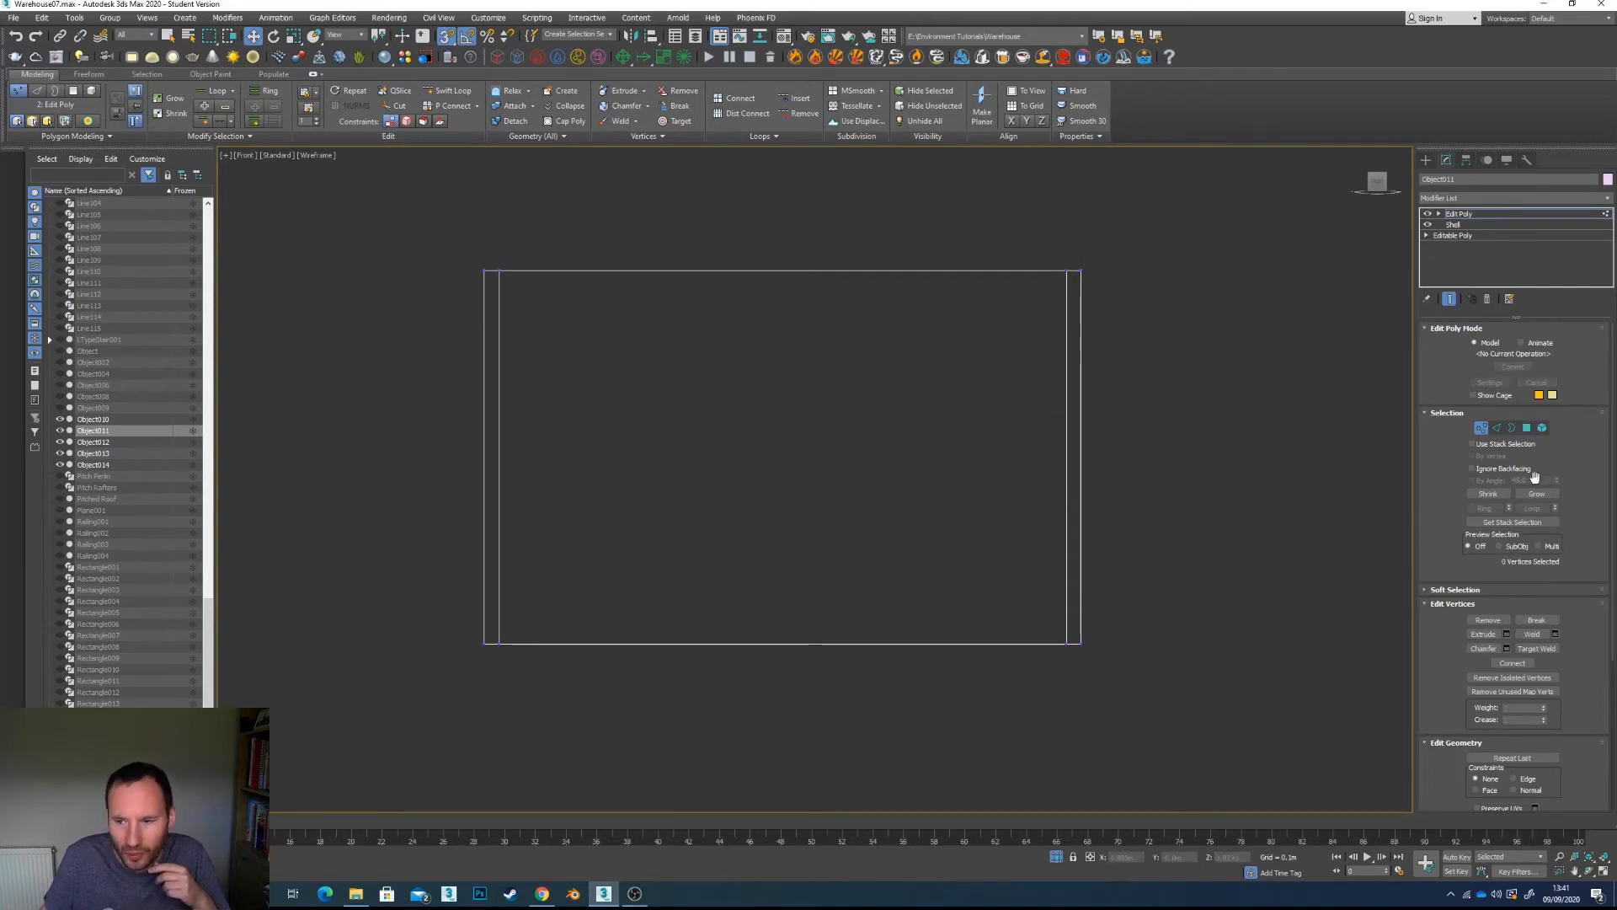
left_click(1481, 428)
Step: Draw a rectangle spline about 2.07 m long and 0.84 m wide from the wall's base at the left loop
left_click(1426, 160)
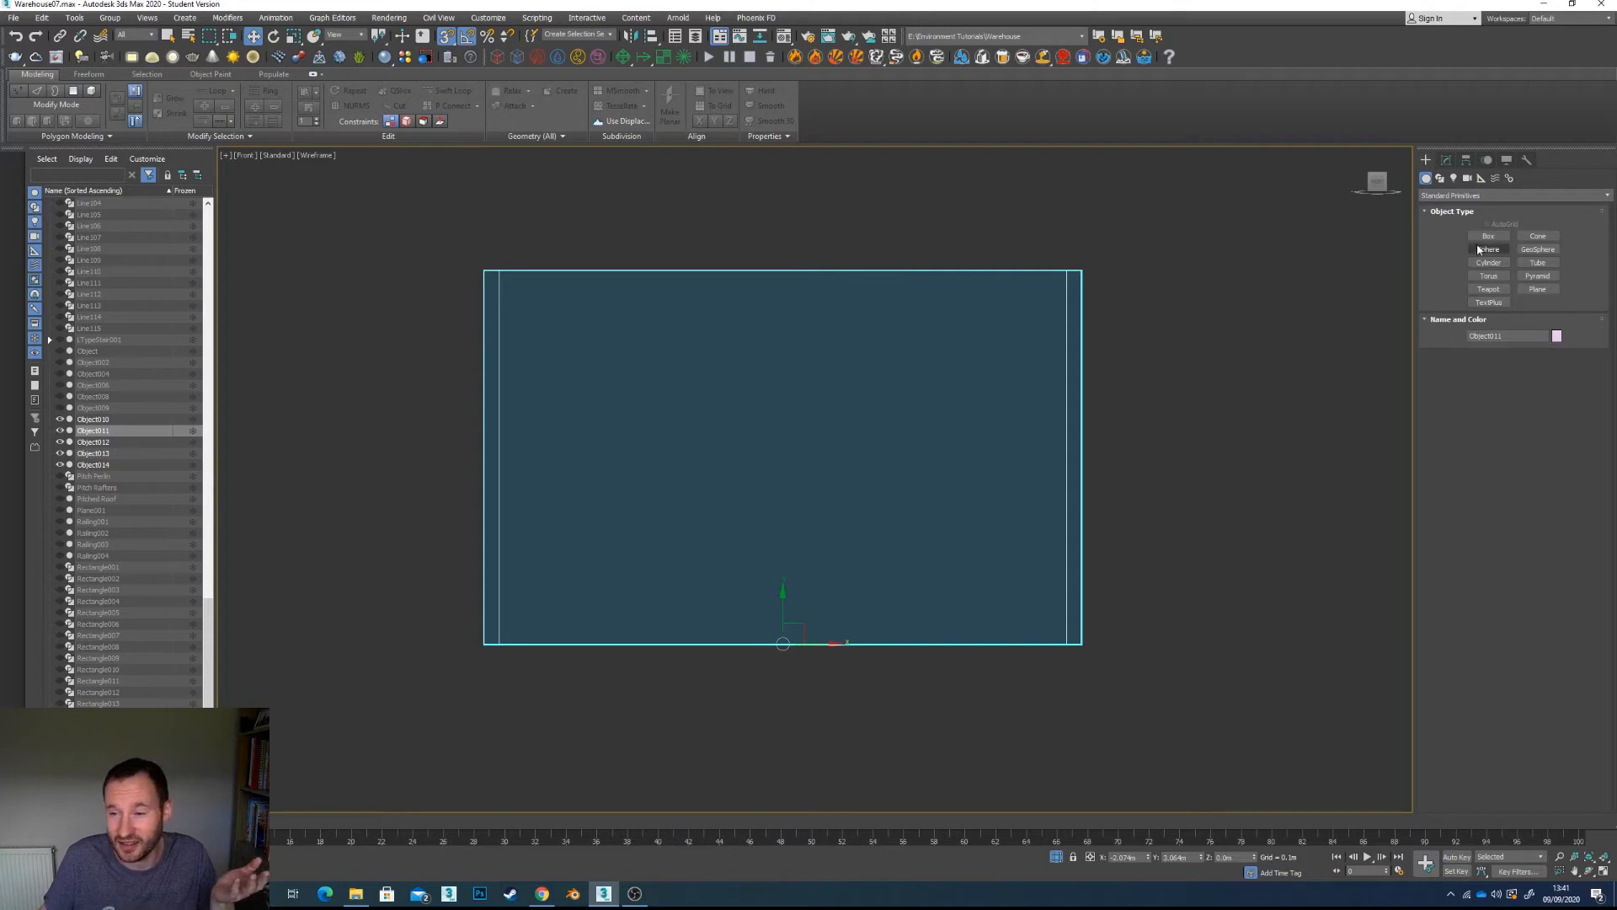
left_click(1441, 178)
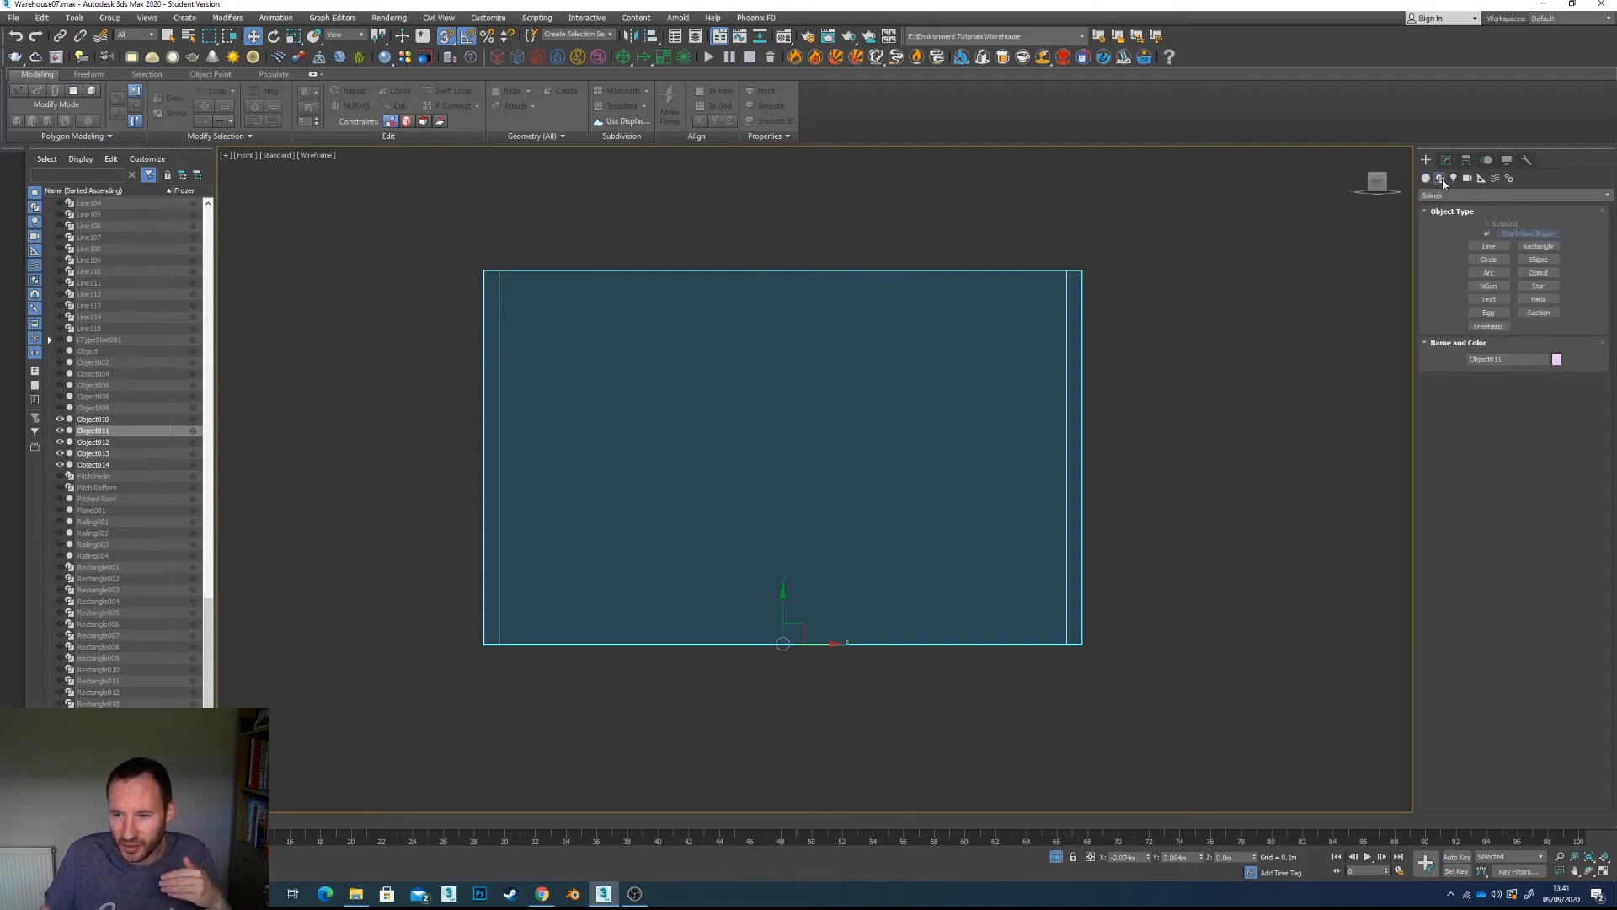
left_click(1537, 246)
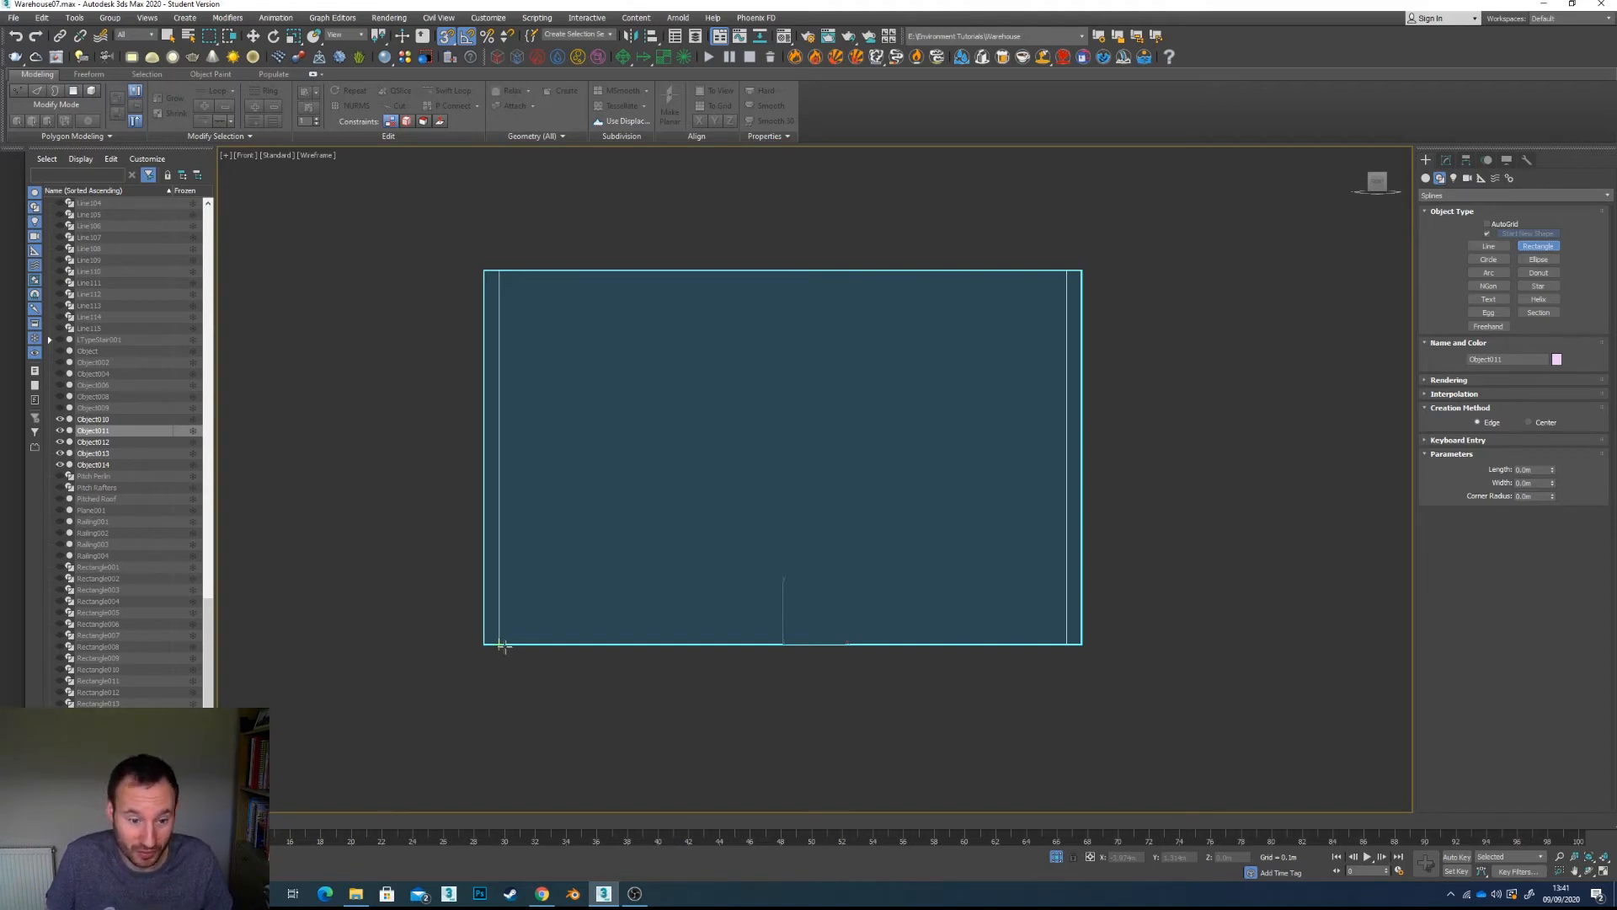
left_click_drag(501, 646, 625, 335)
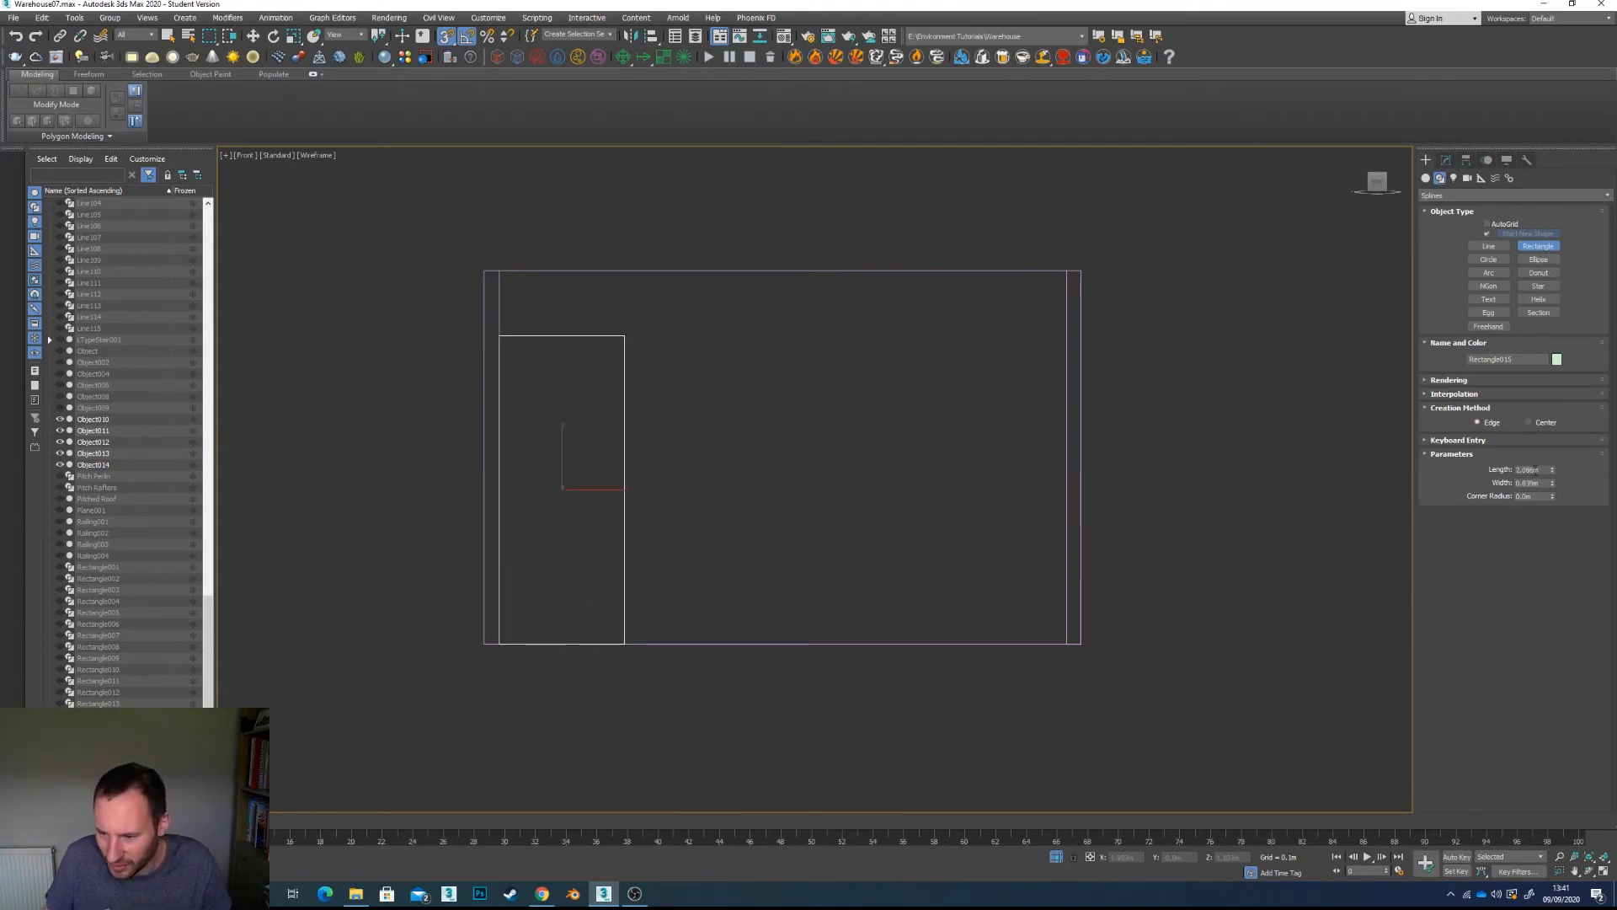
Step: Set the rectangle's length to 2.0 m and its width to 0.75 m
left_click(1535, 469)
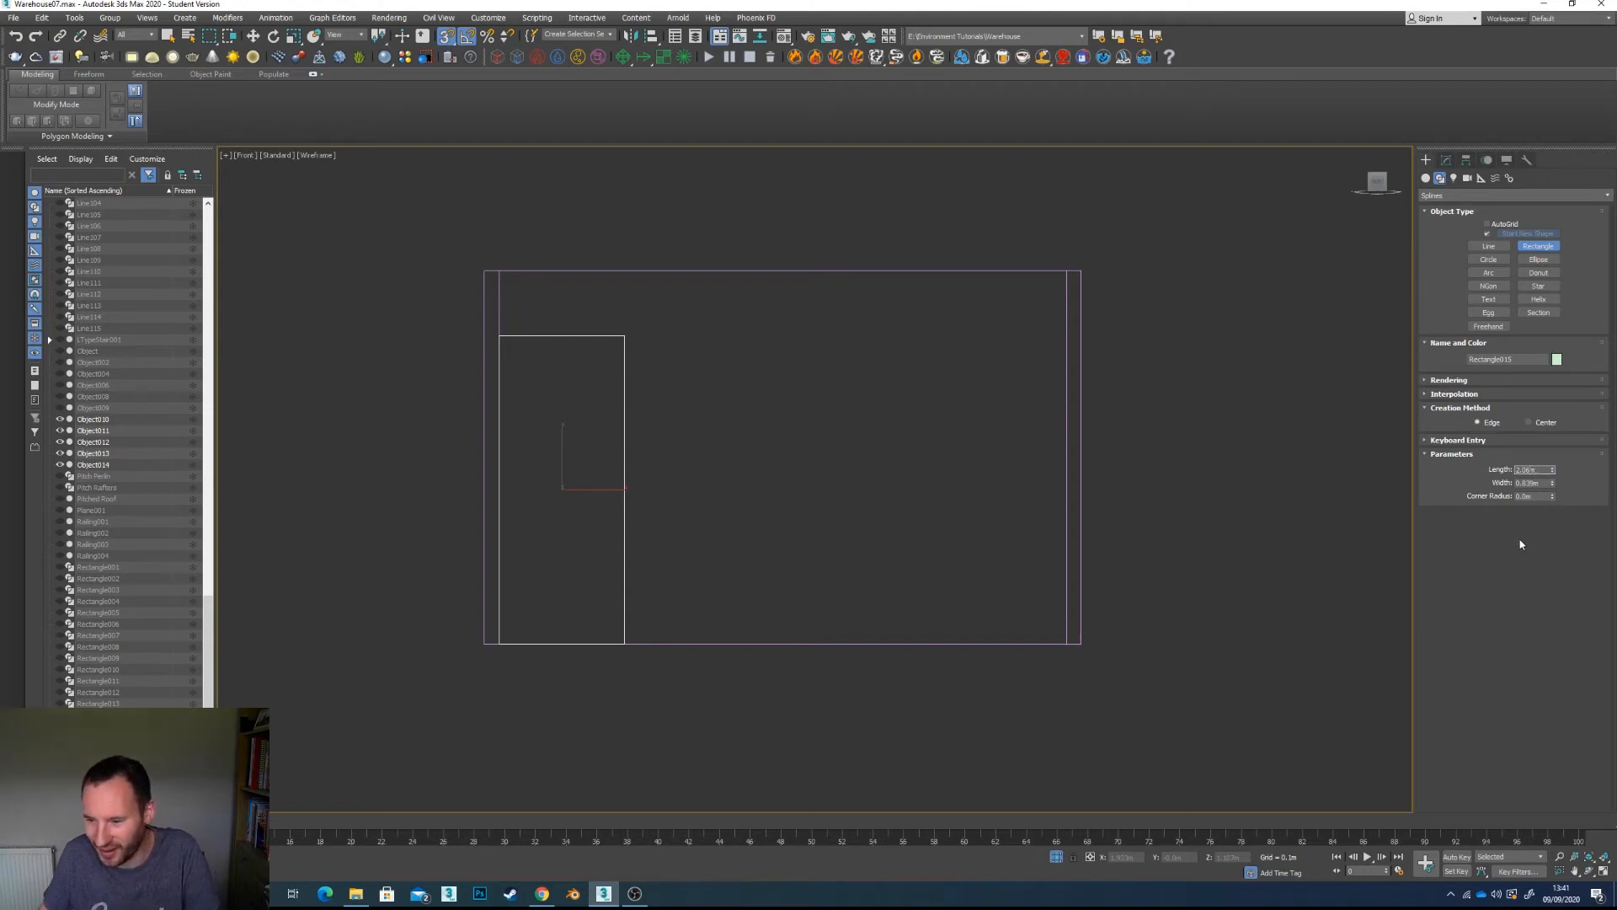
key("Return")
left_click(1537, 483)
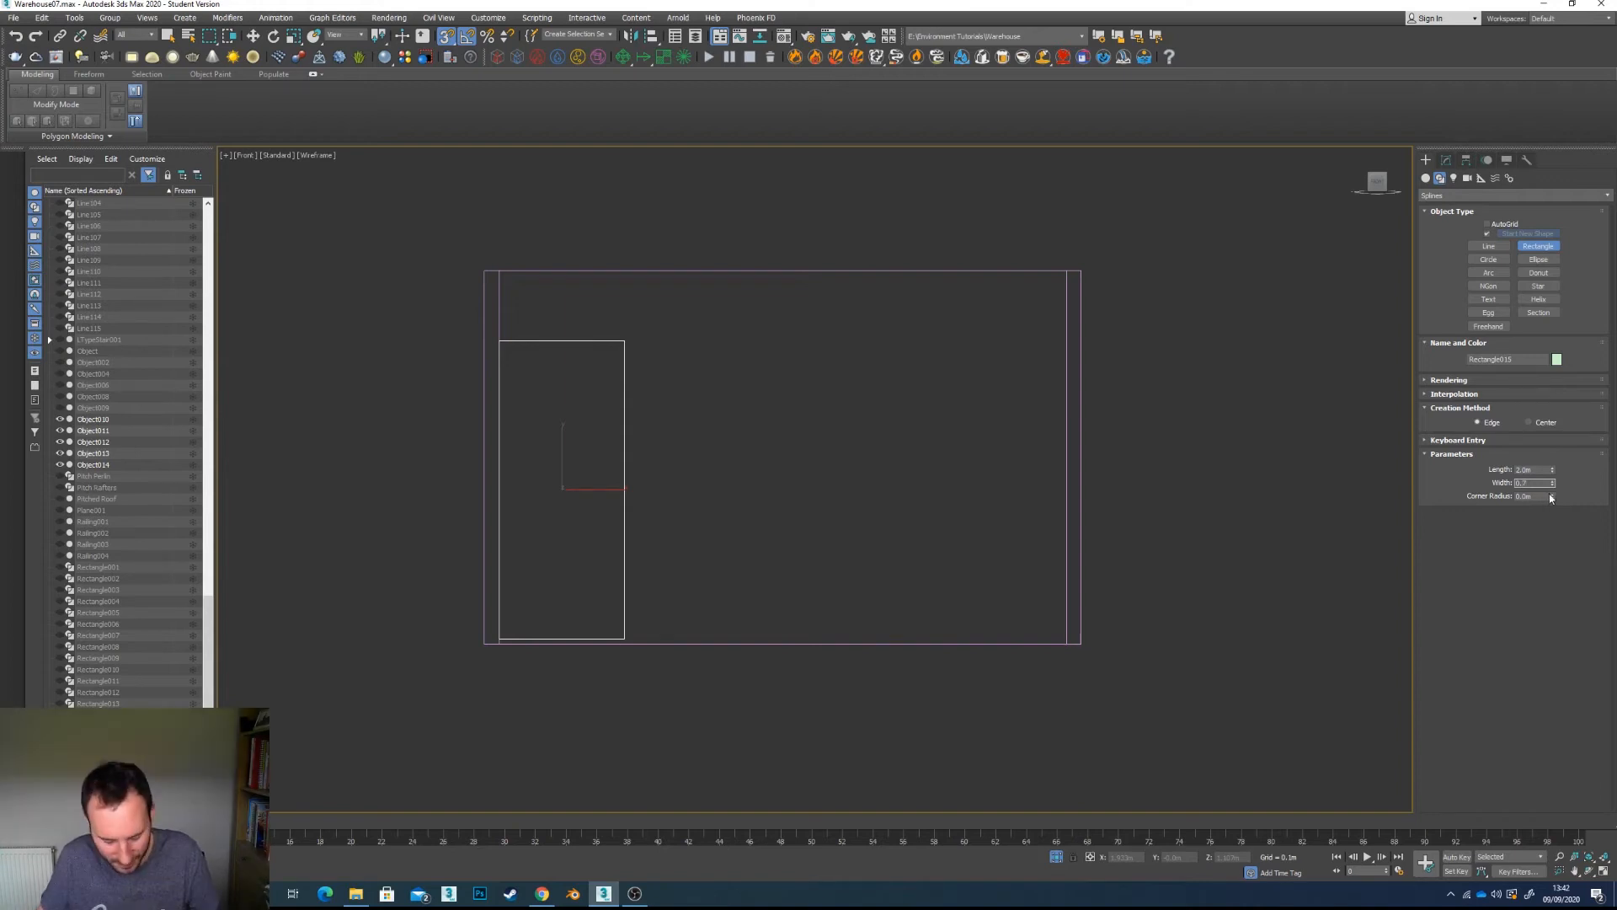
type("0.75")
key("Return")
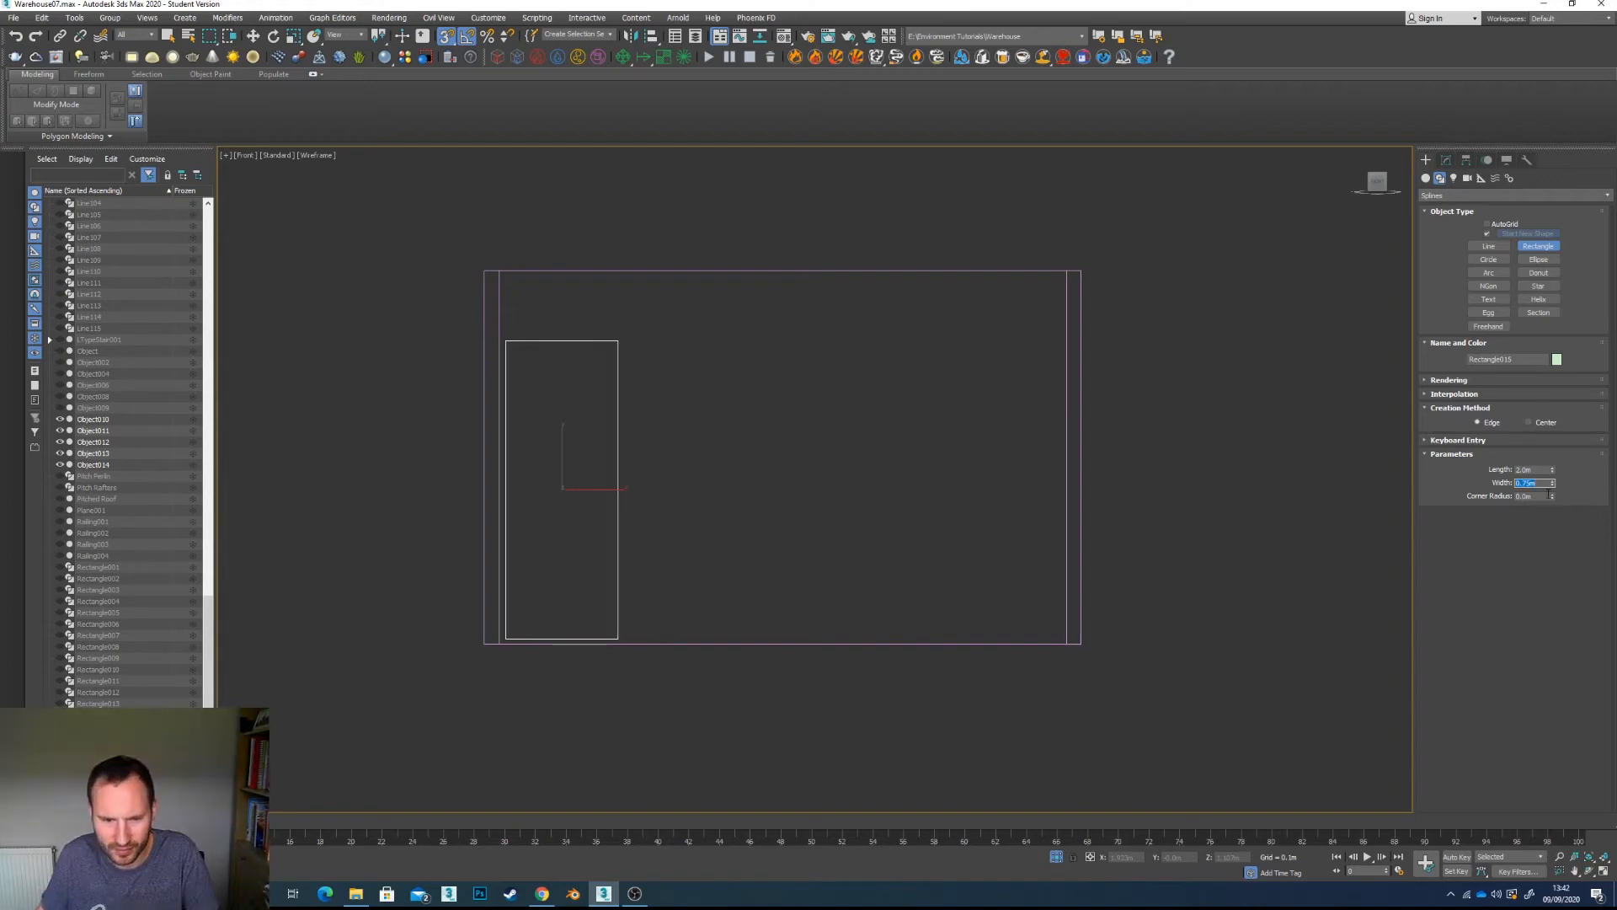
Step: Move the rectangle vertically and snap its bottom edge to the base of the front wall
left_click(253, 35)
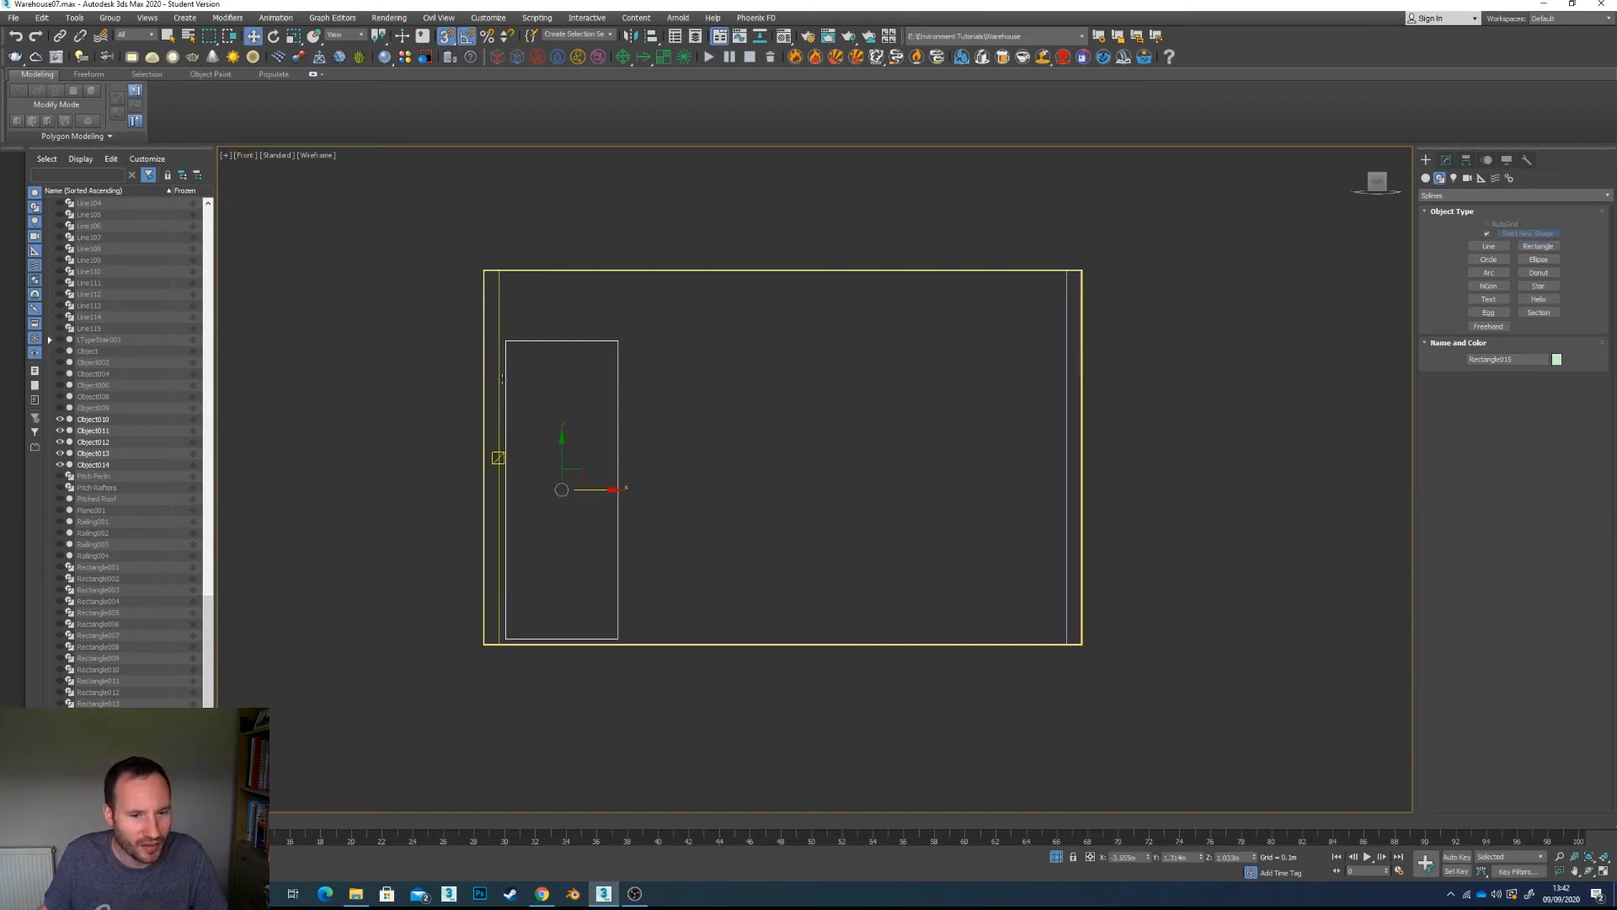
mouse_move(561, 458)
left_mouse_down()
mouse_move(561, 410)
mouse_move(561, 442)
left_mouse_up()
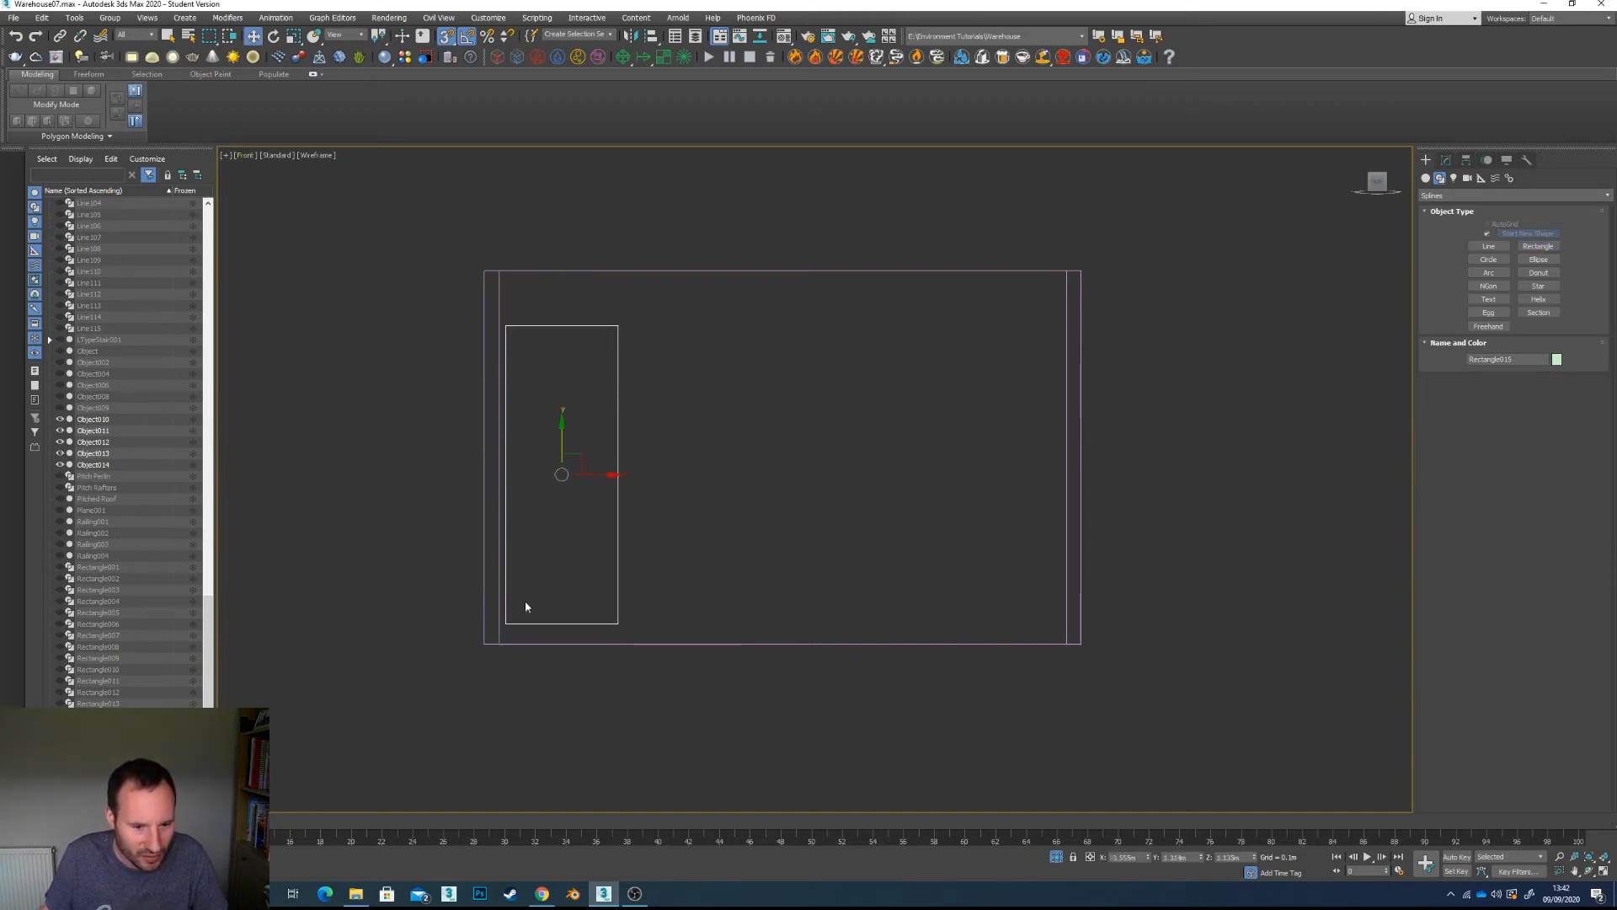
left_click_drag(509, 622, 505, 642)
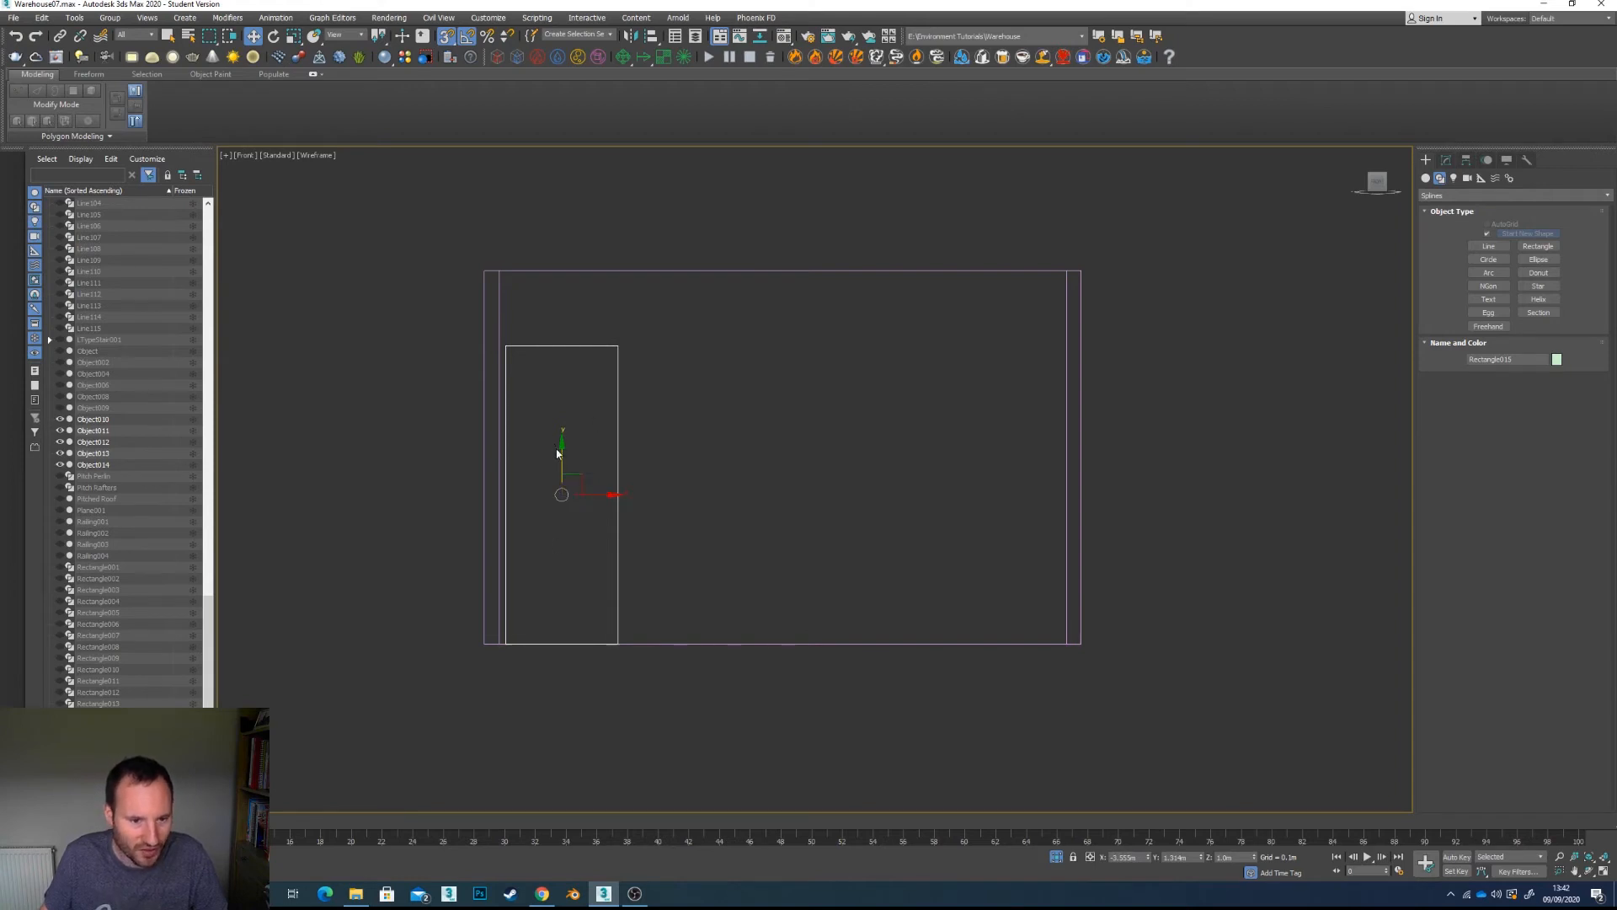
Step: Offset the rectangle 0.1 m upward and snap its left edge to the left side wall's inner-face line
right_click(259, 38)
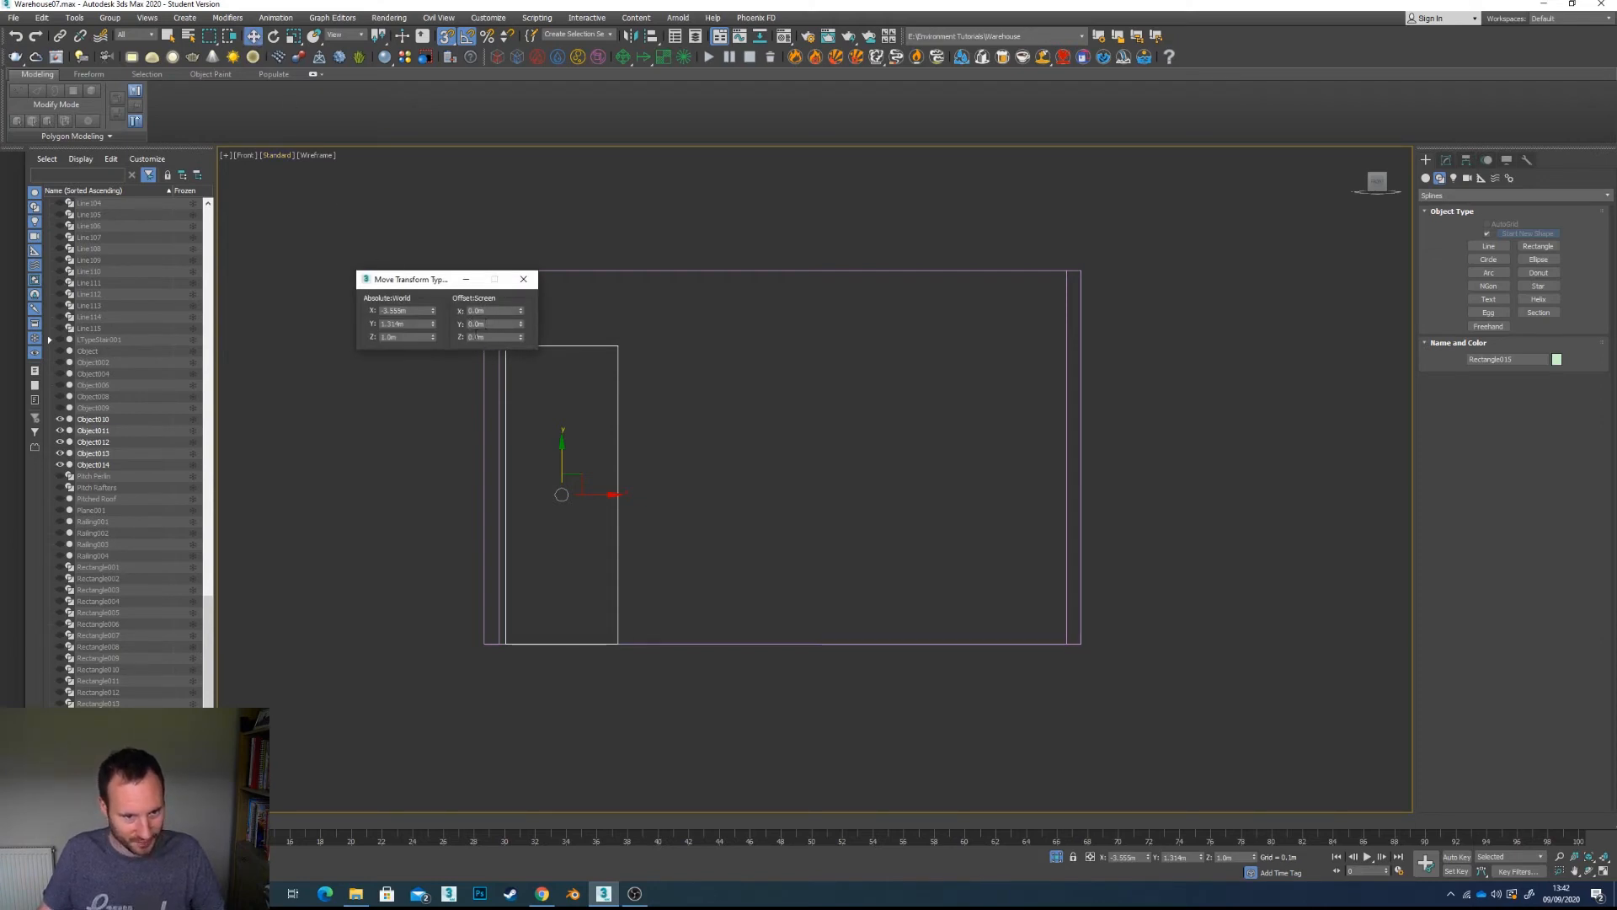
left_click(481, 325)
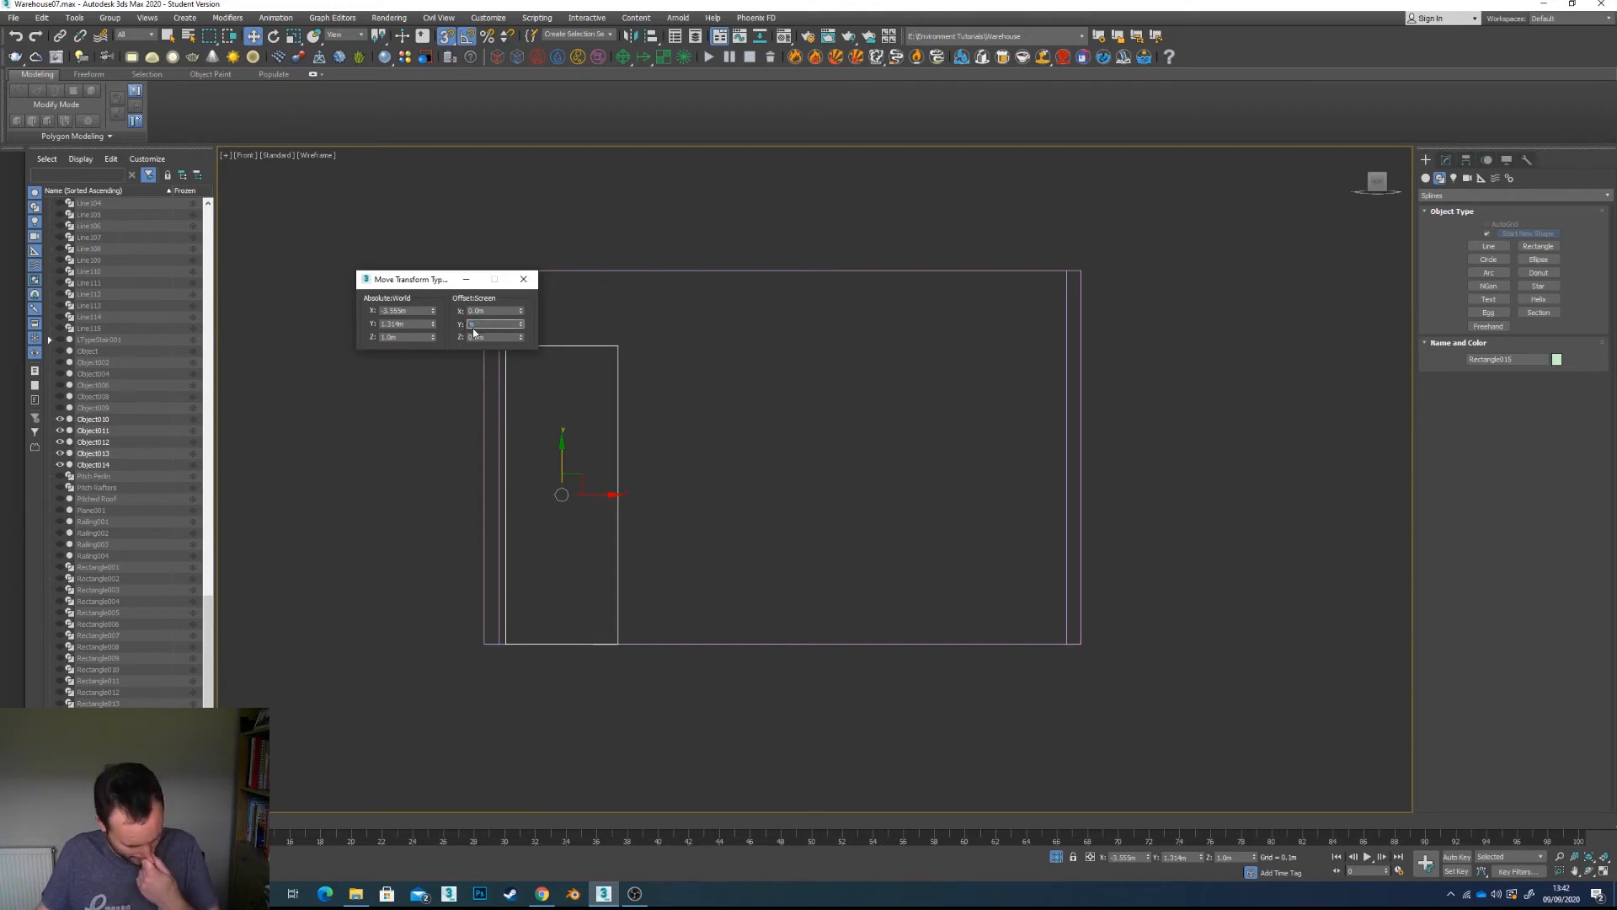
type(".1")
key("Return")
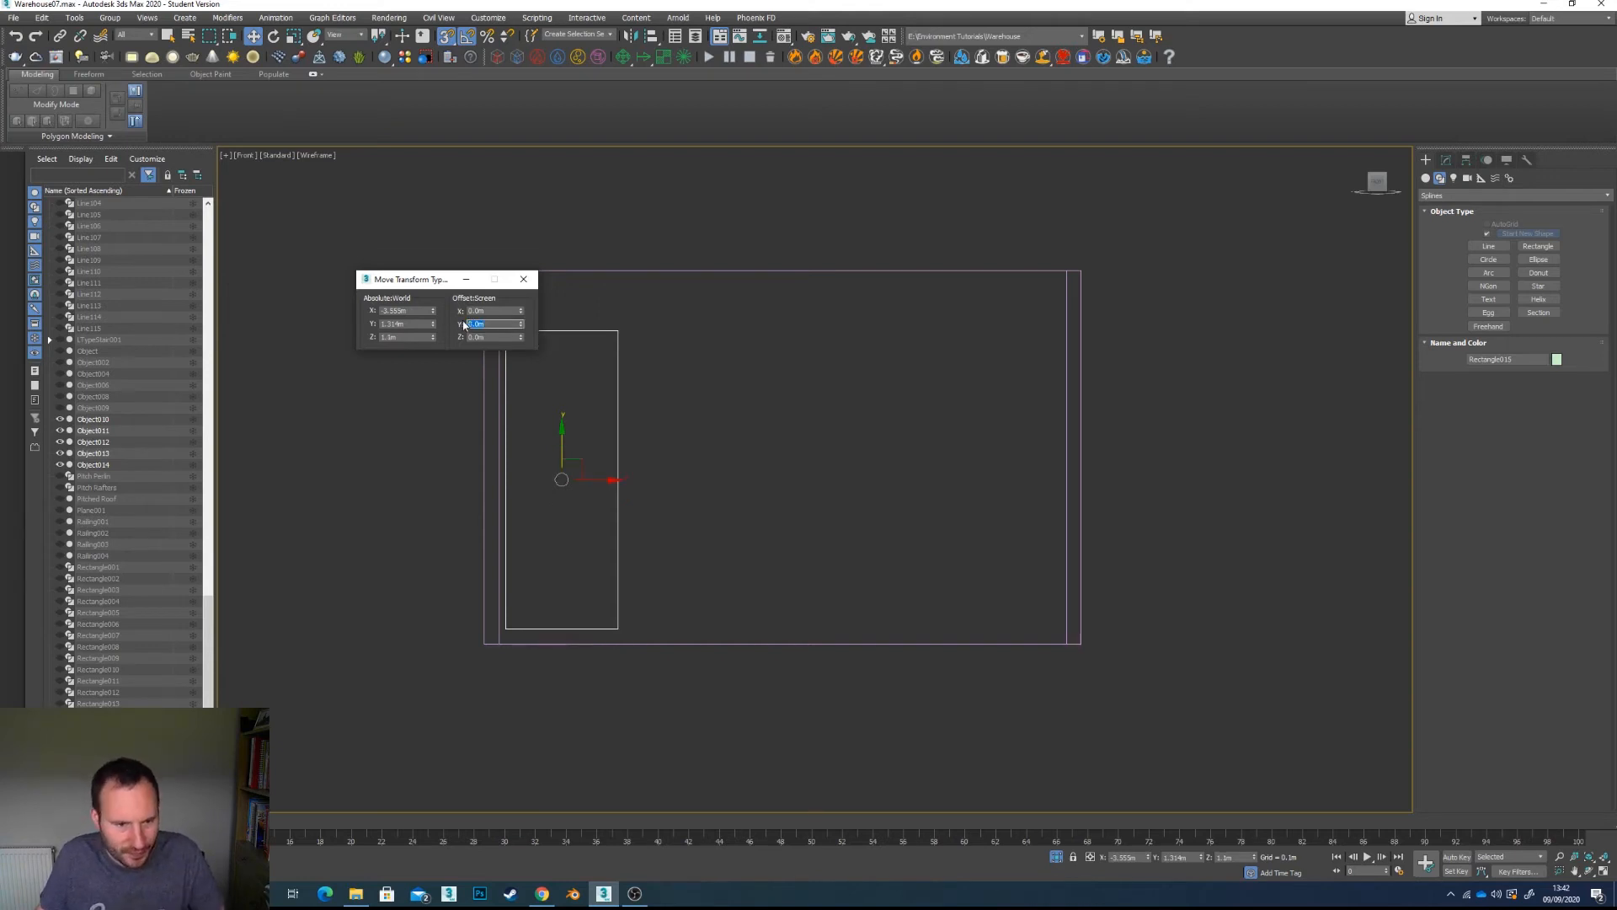
left_click(524, 279)
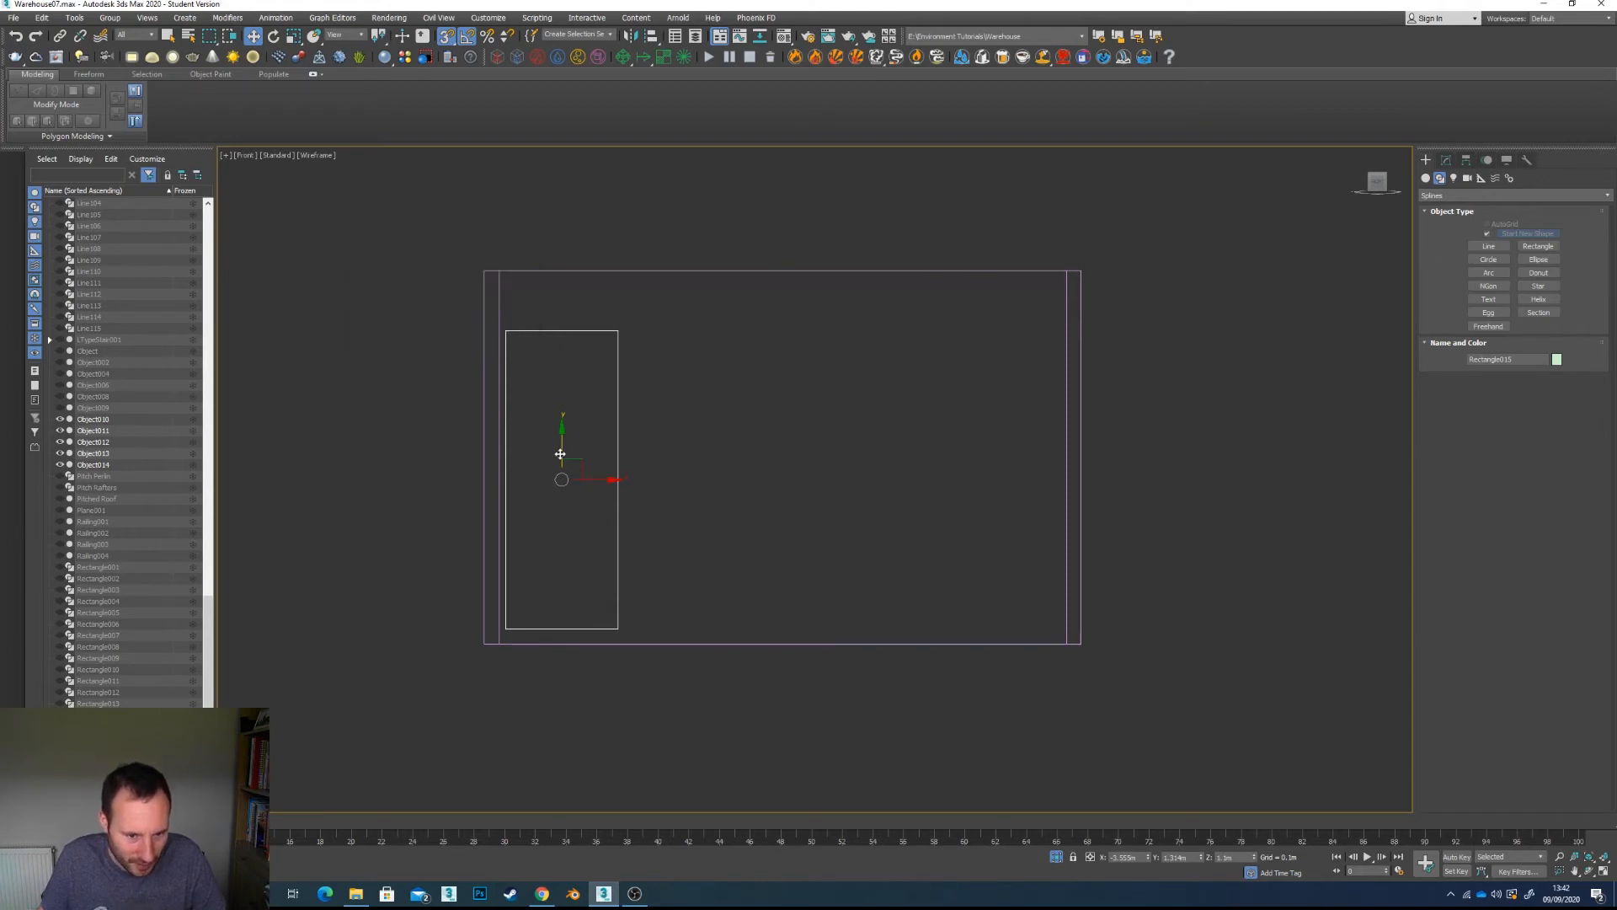
left_click_drag(562, 479, 604, 480)
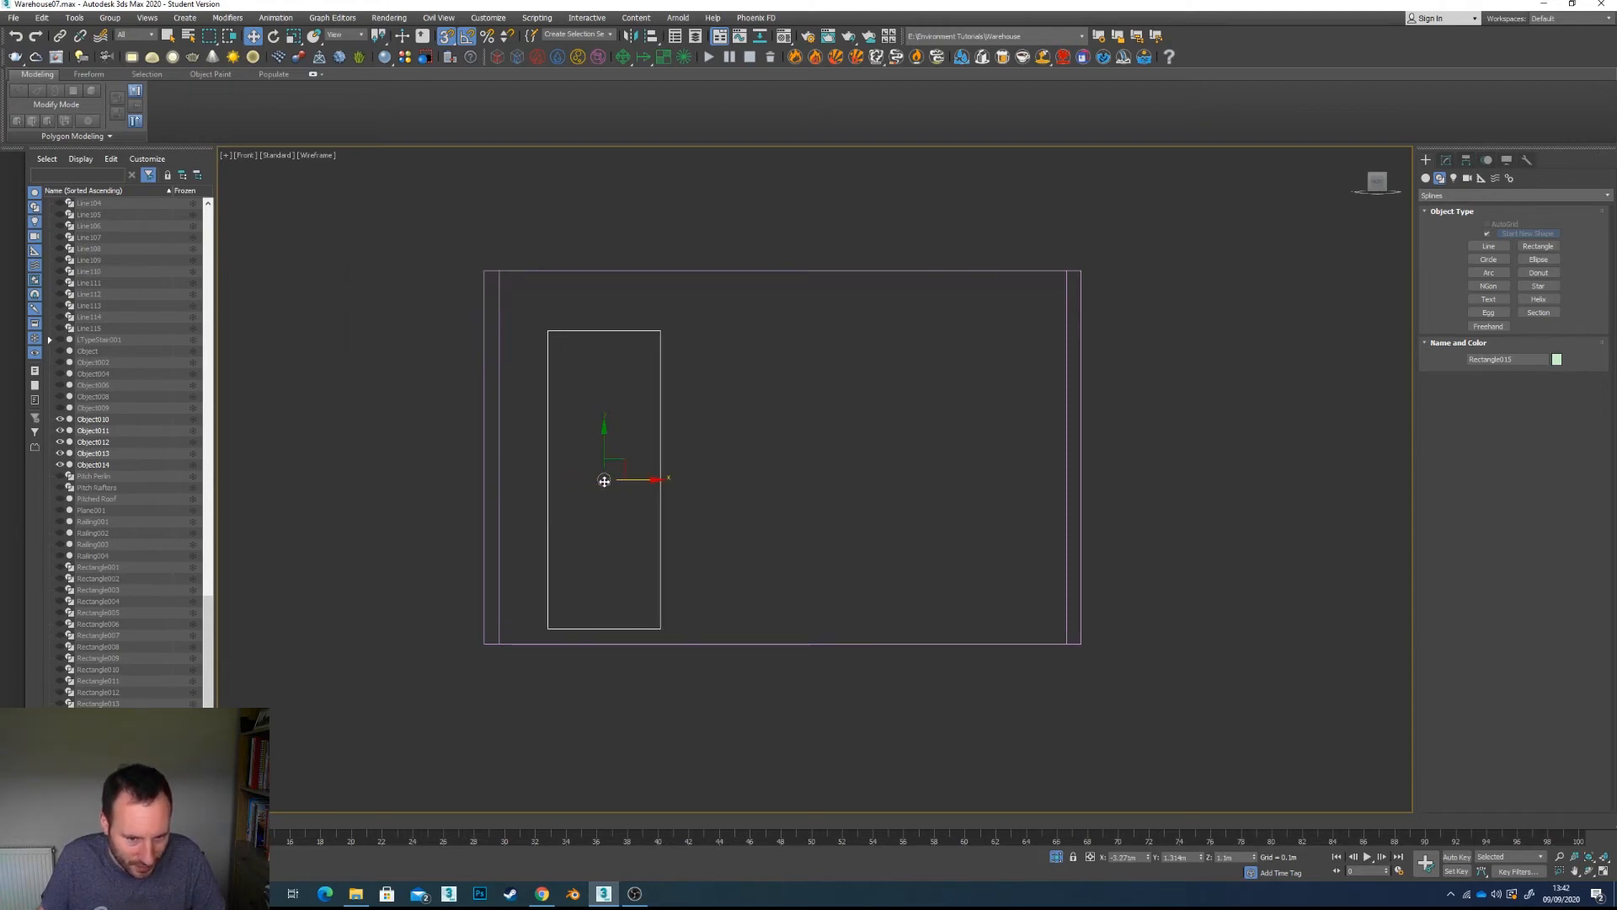
left_click_drag(548, 621, 499, 640)
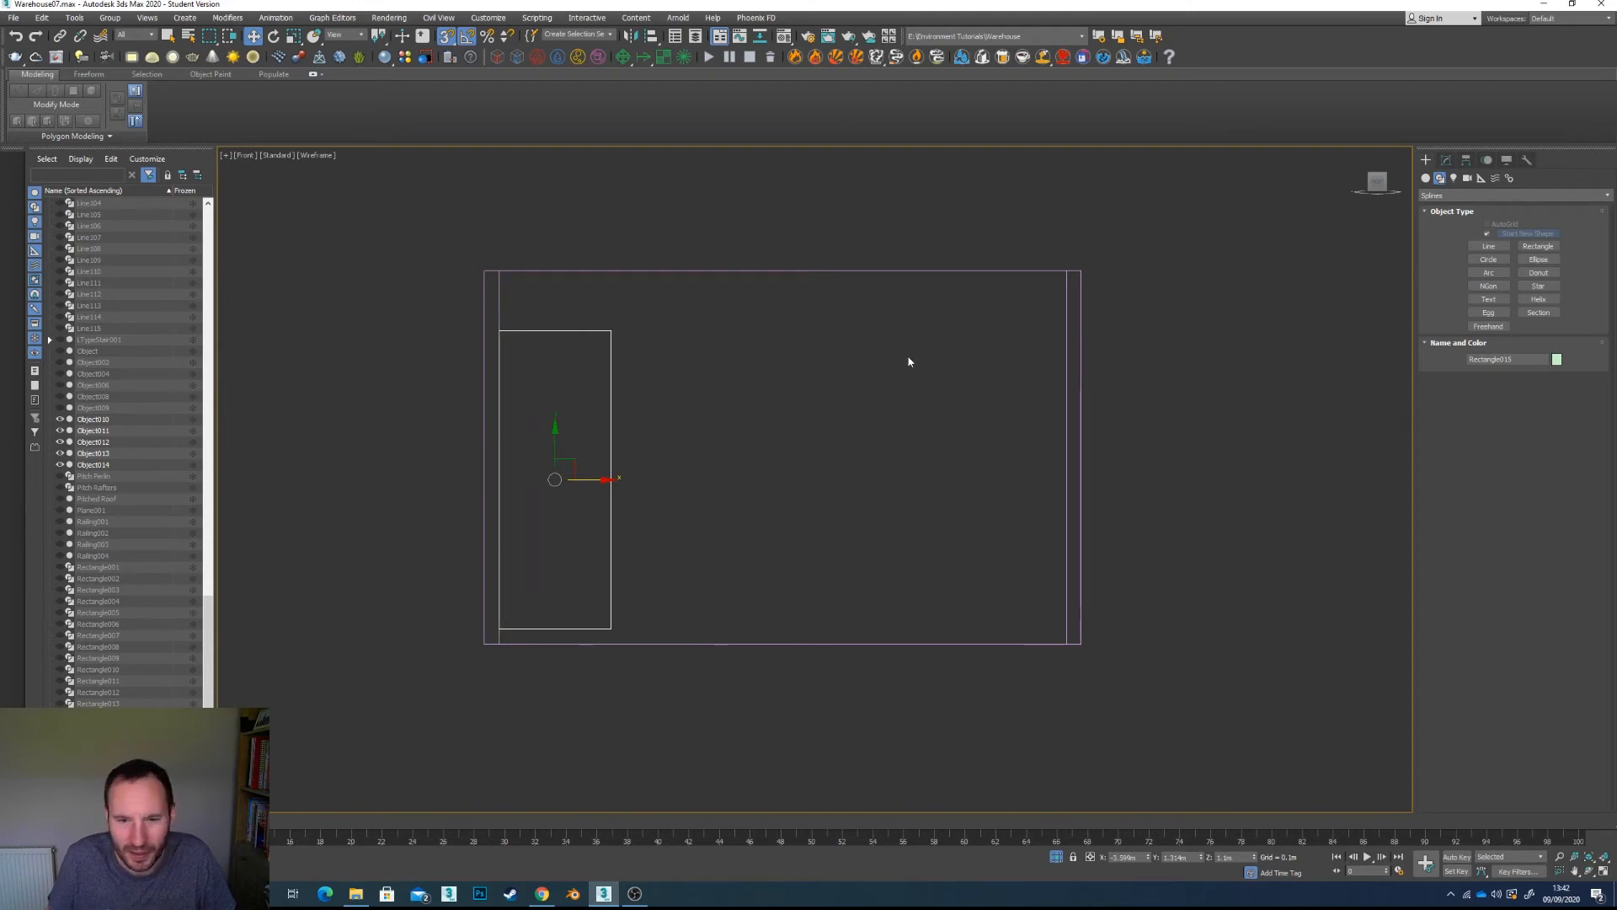
Step: Add three Swift Loops to the front wall: a vertical one just right of the rectangle and horizontal ones near its top and bottom
left_click(849, 272)
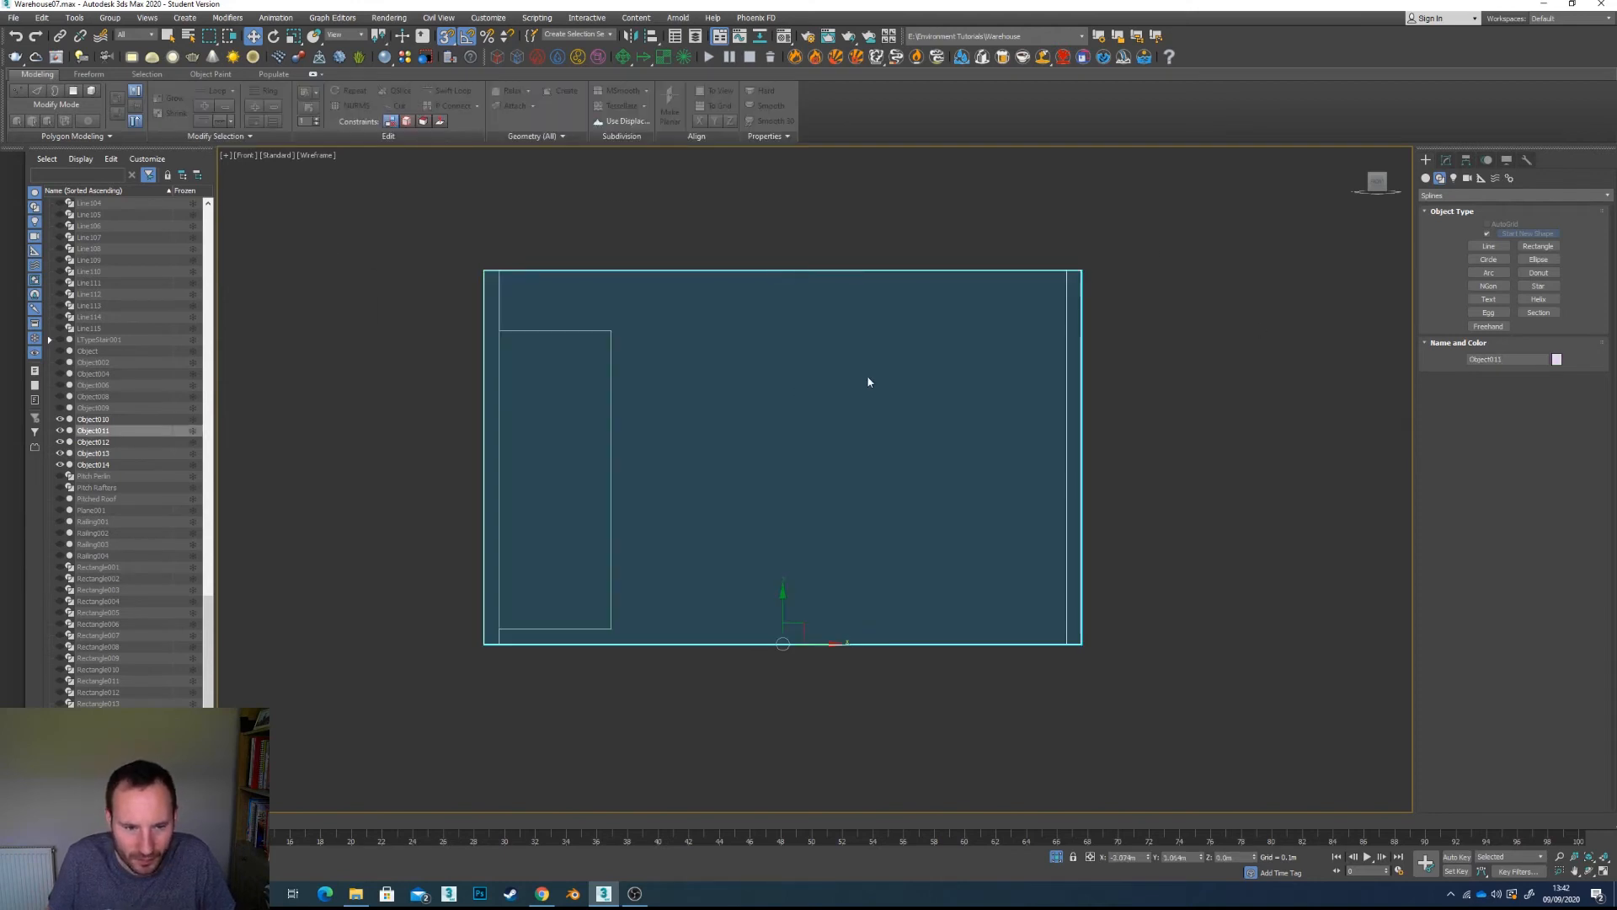
left_click(1449, 161)
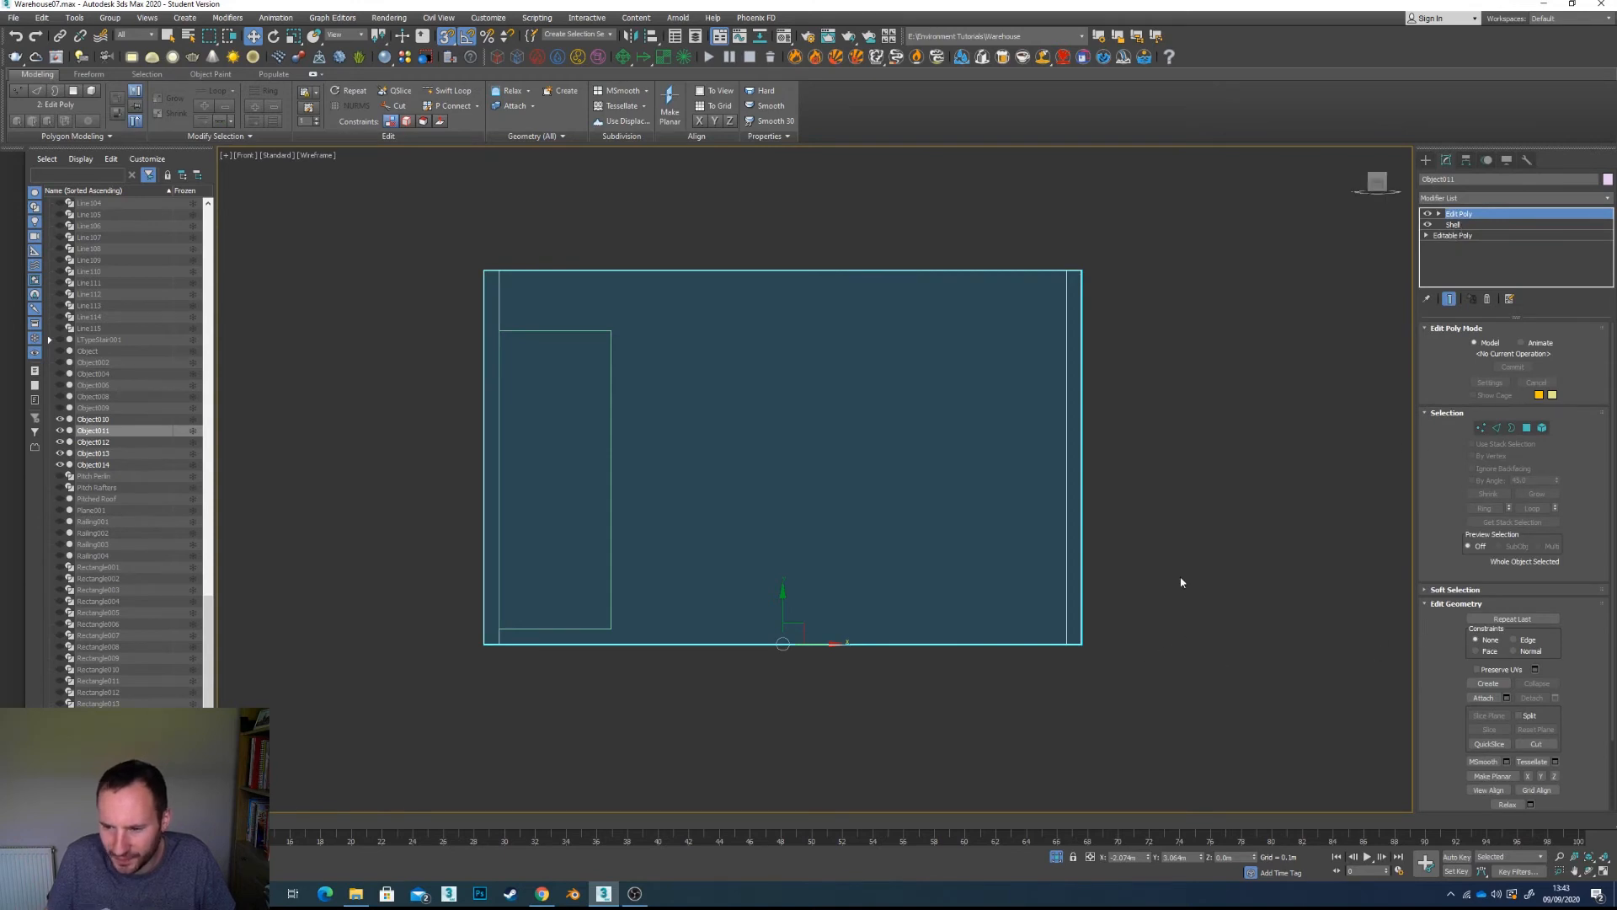
left_click(447, 90)
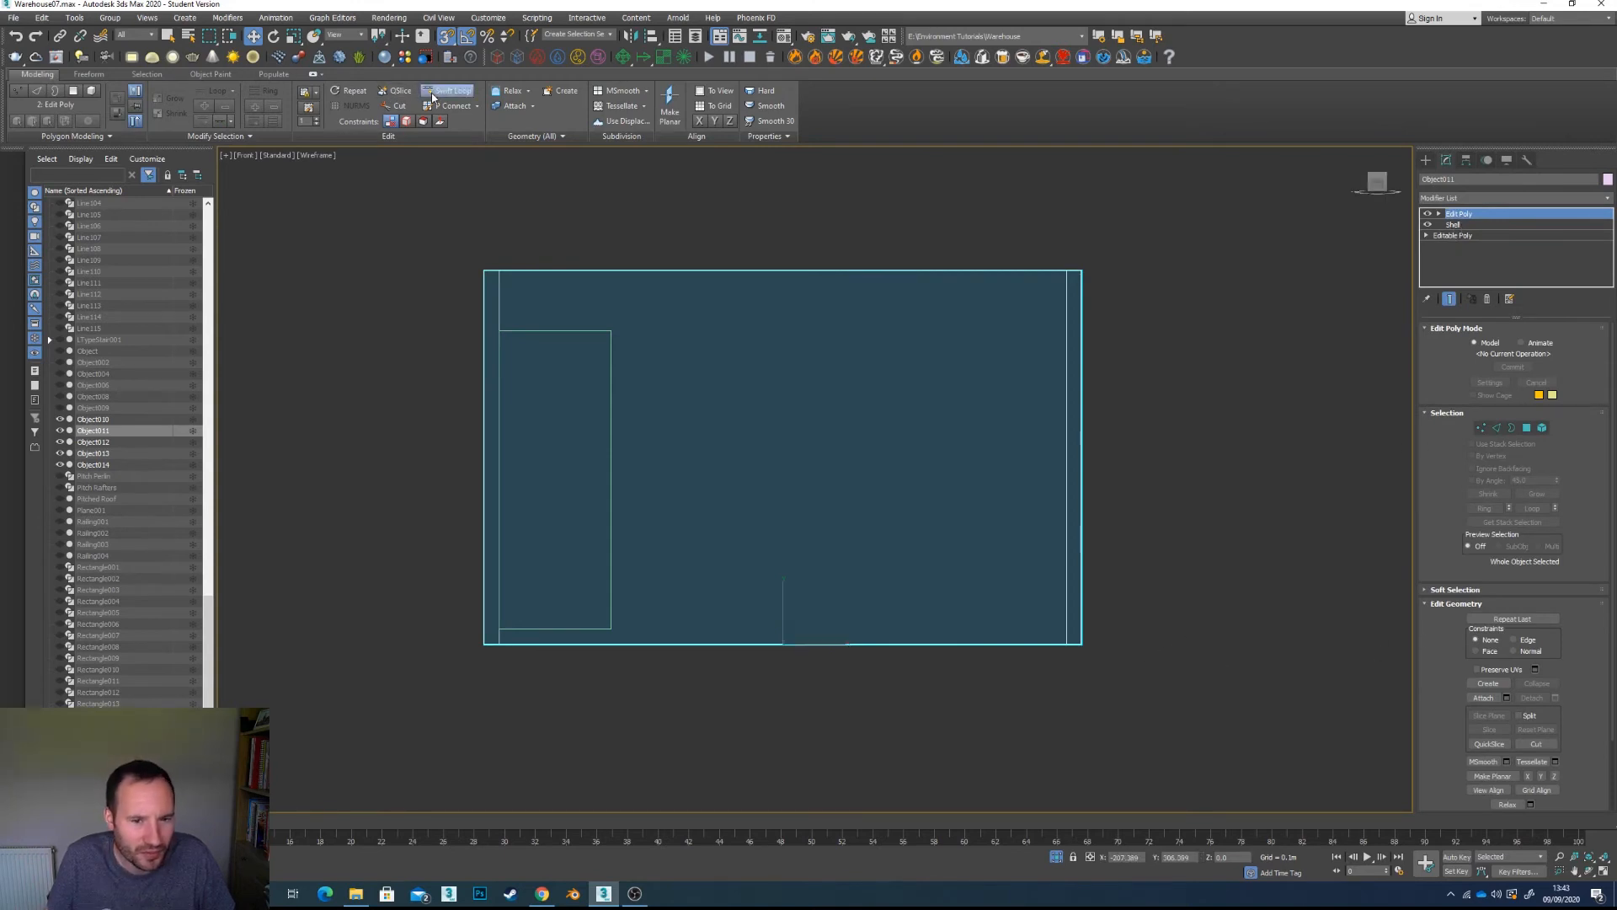
left_click(622, 344)
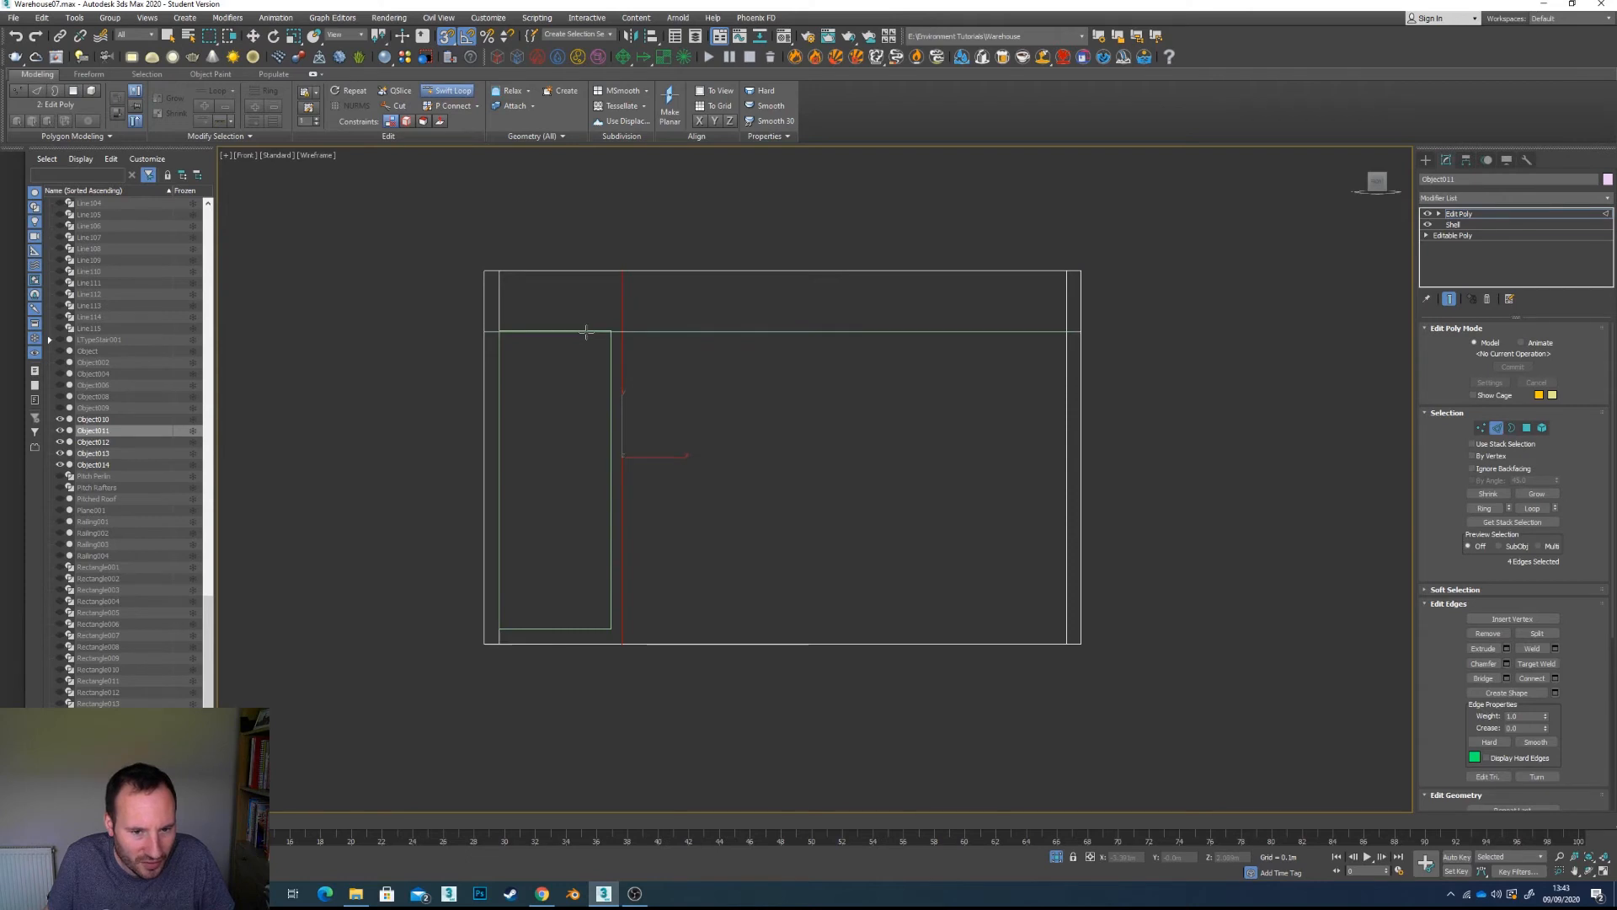
left_click(586, 331)
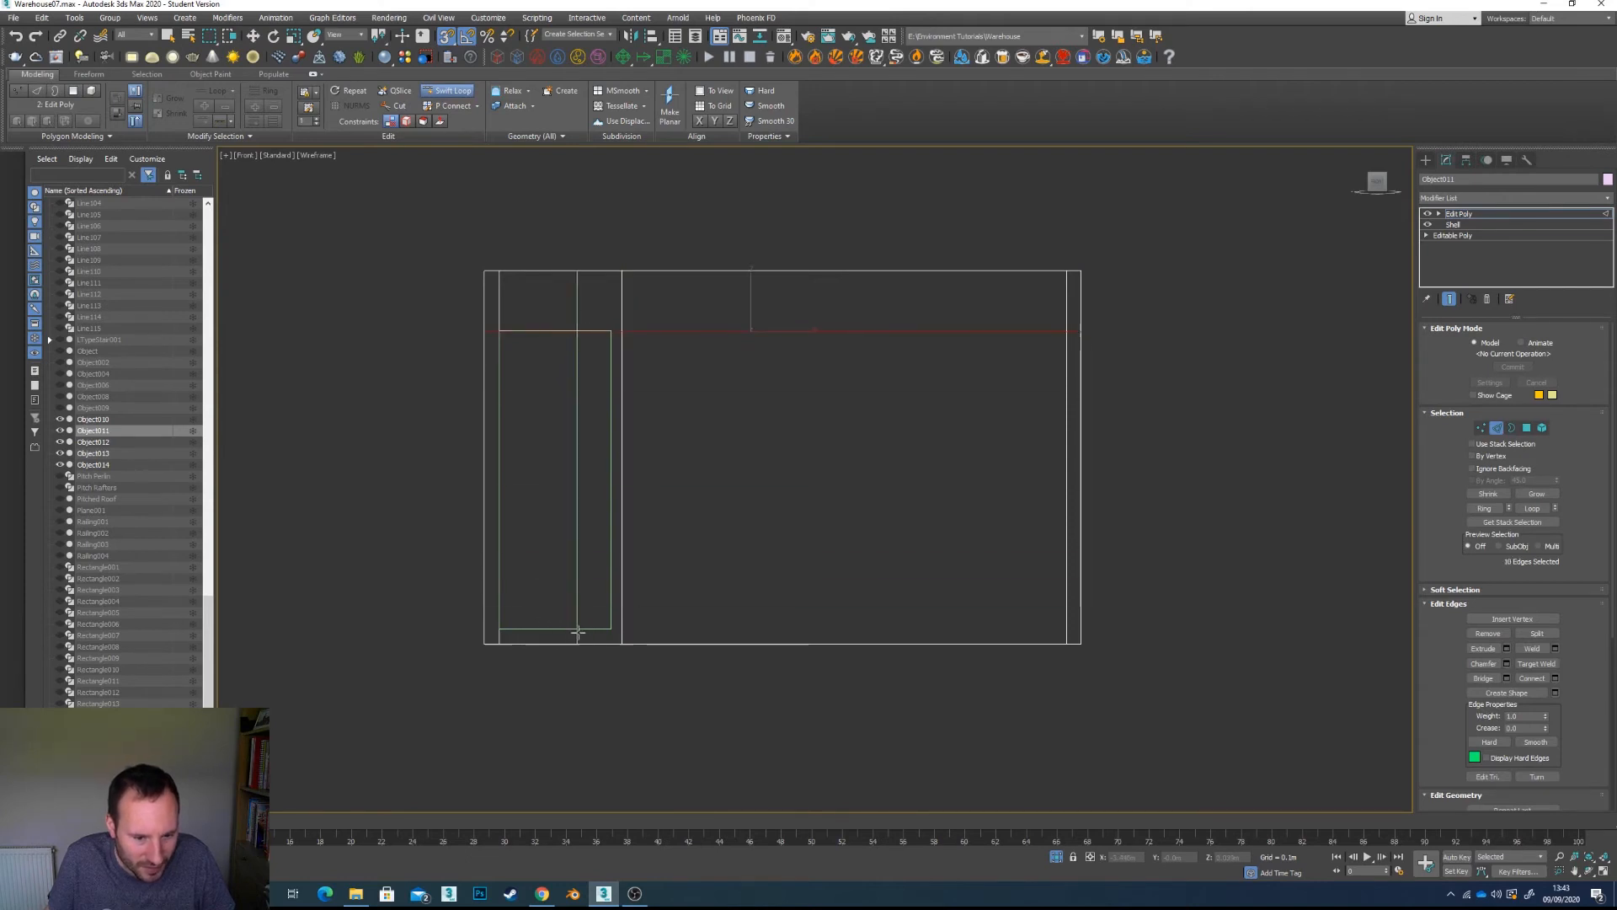
left_click(505, 621)
right_click(893, 505)
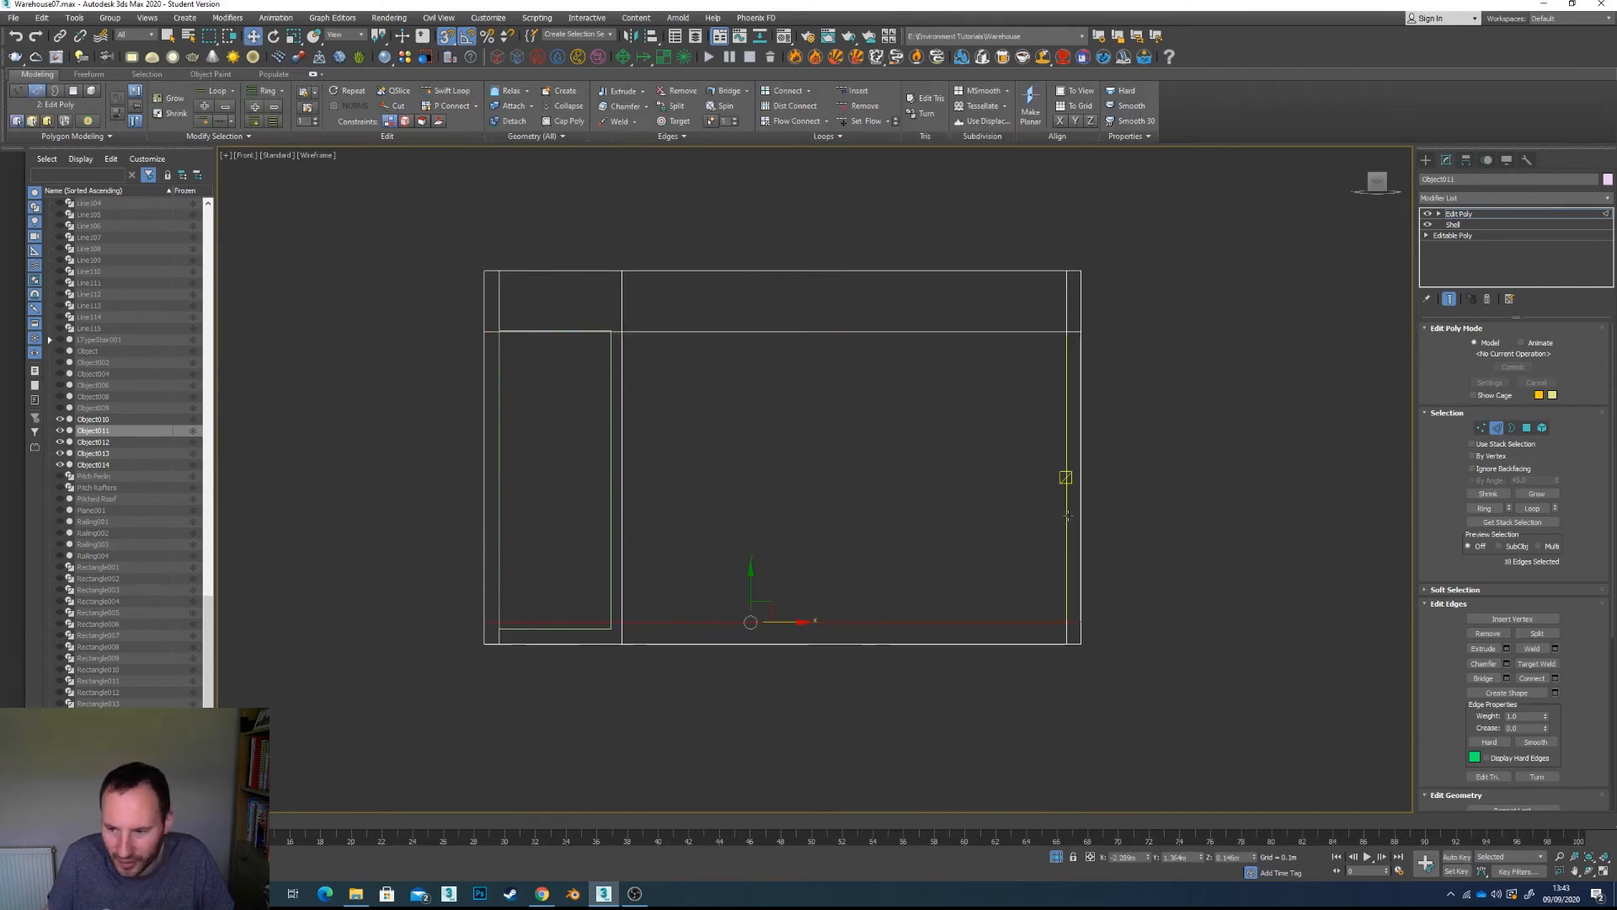
Step: Snap the vertices of the three new loops to the rectangle's bottom, top and right edges
left_click(1480, 428)
left_click_drag(389, 585, 1230, 623)
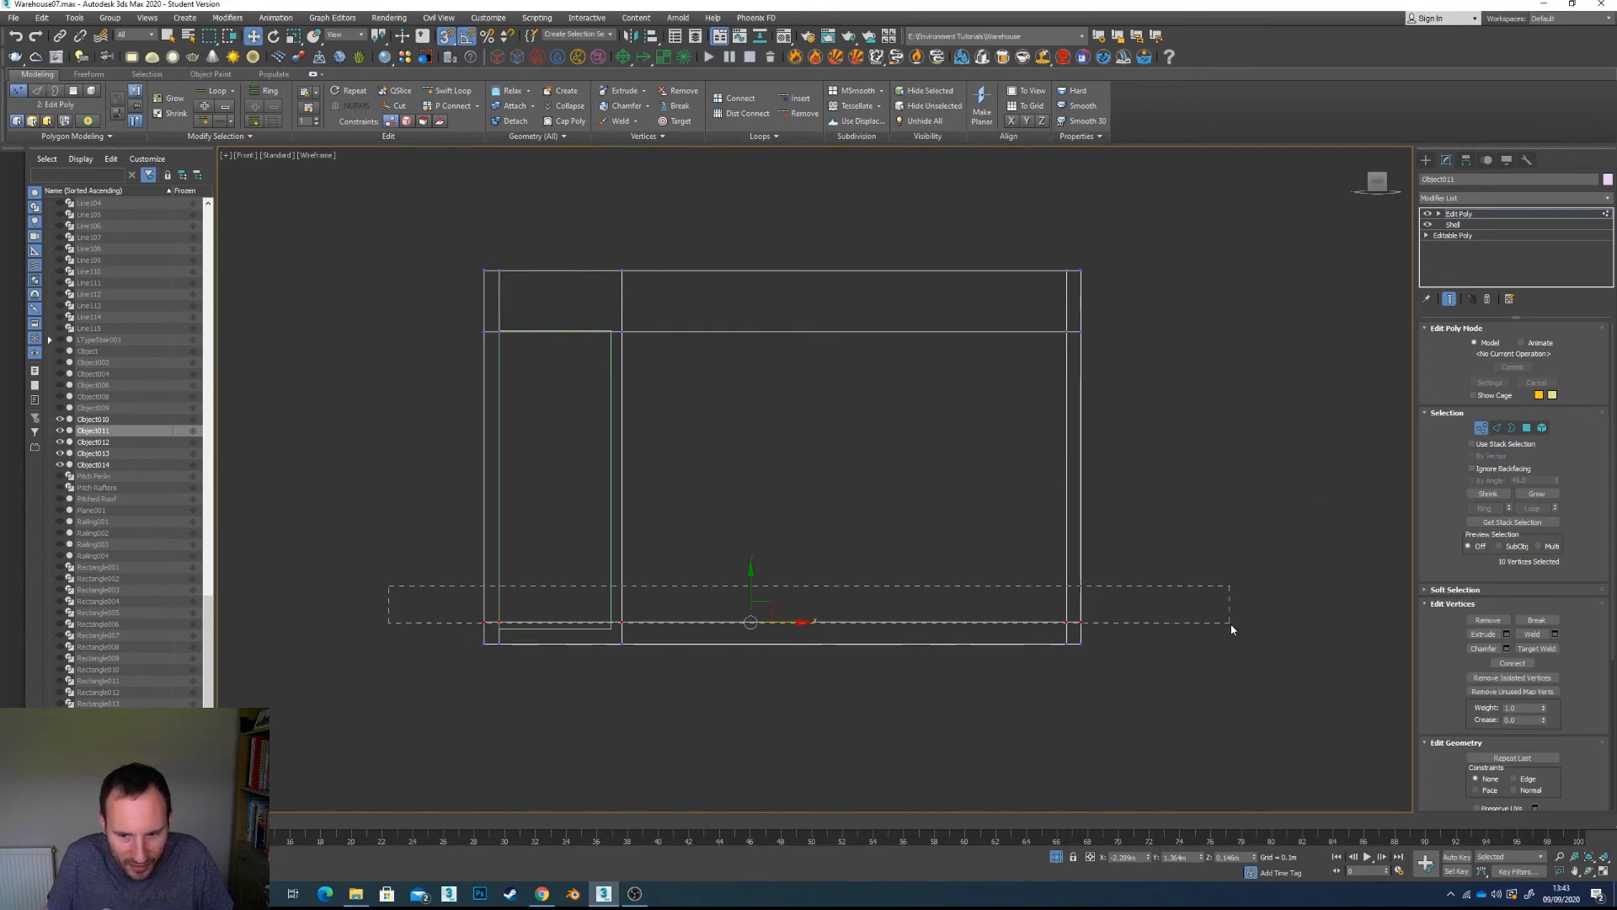
left_click_drag(759, 599, 607, 629)
left_click_drag(425, 314, 1176, 411)
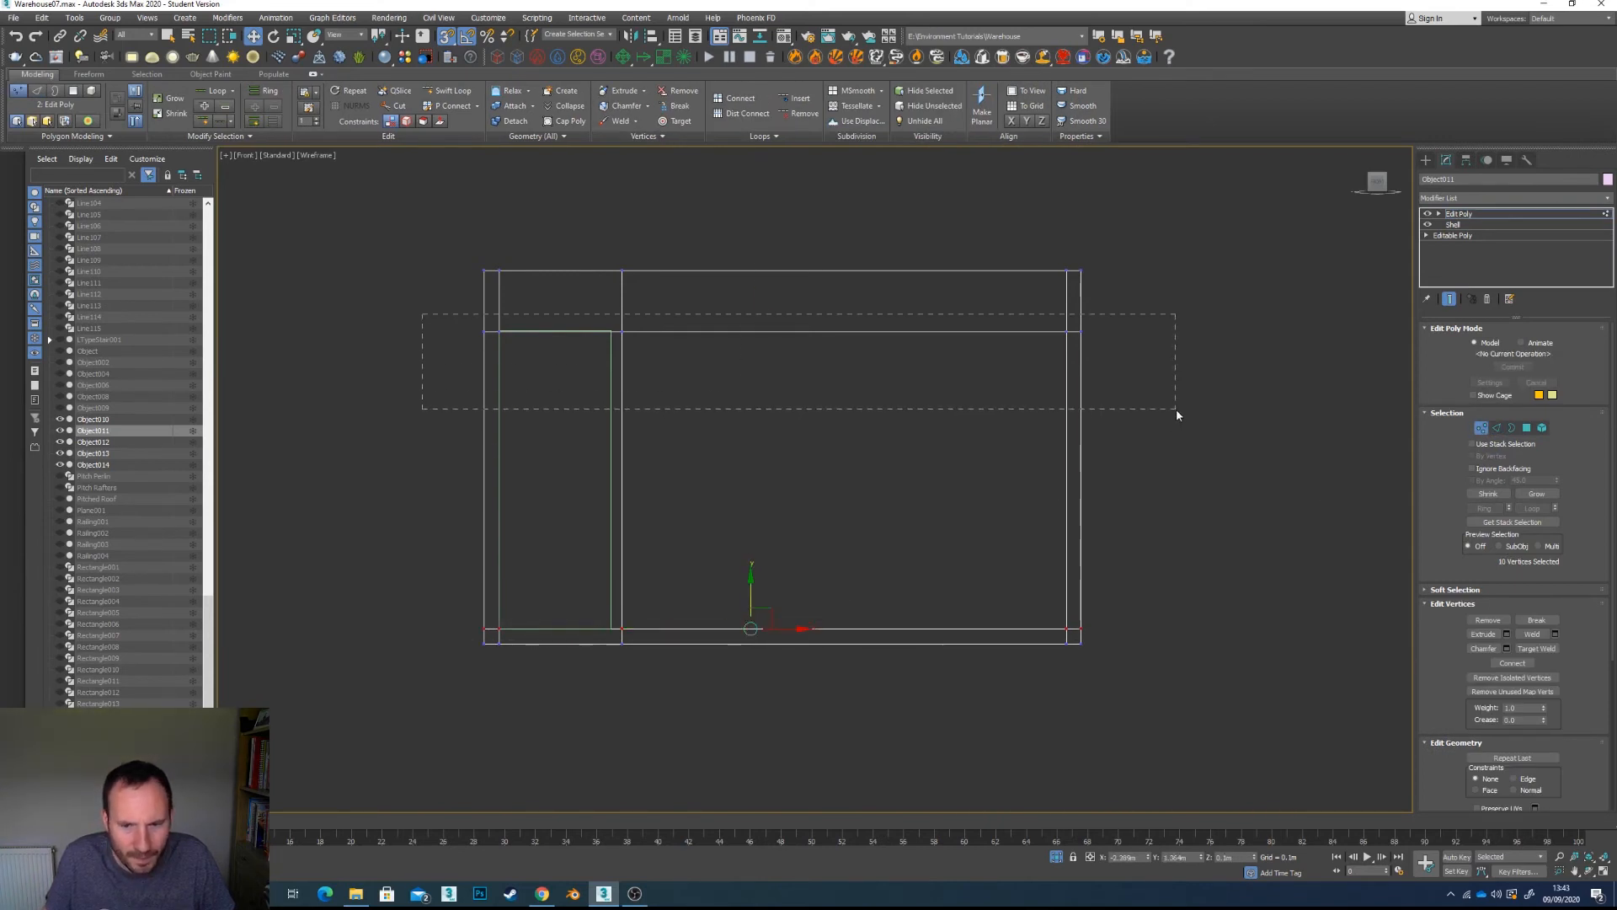
left_click_drag(739, 291, 611, 331)
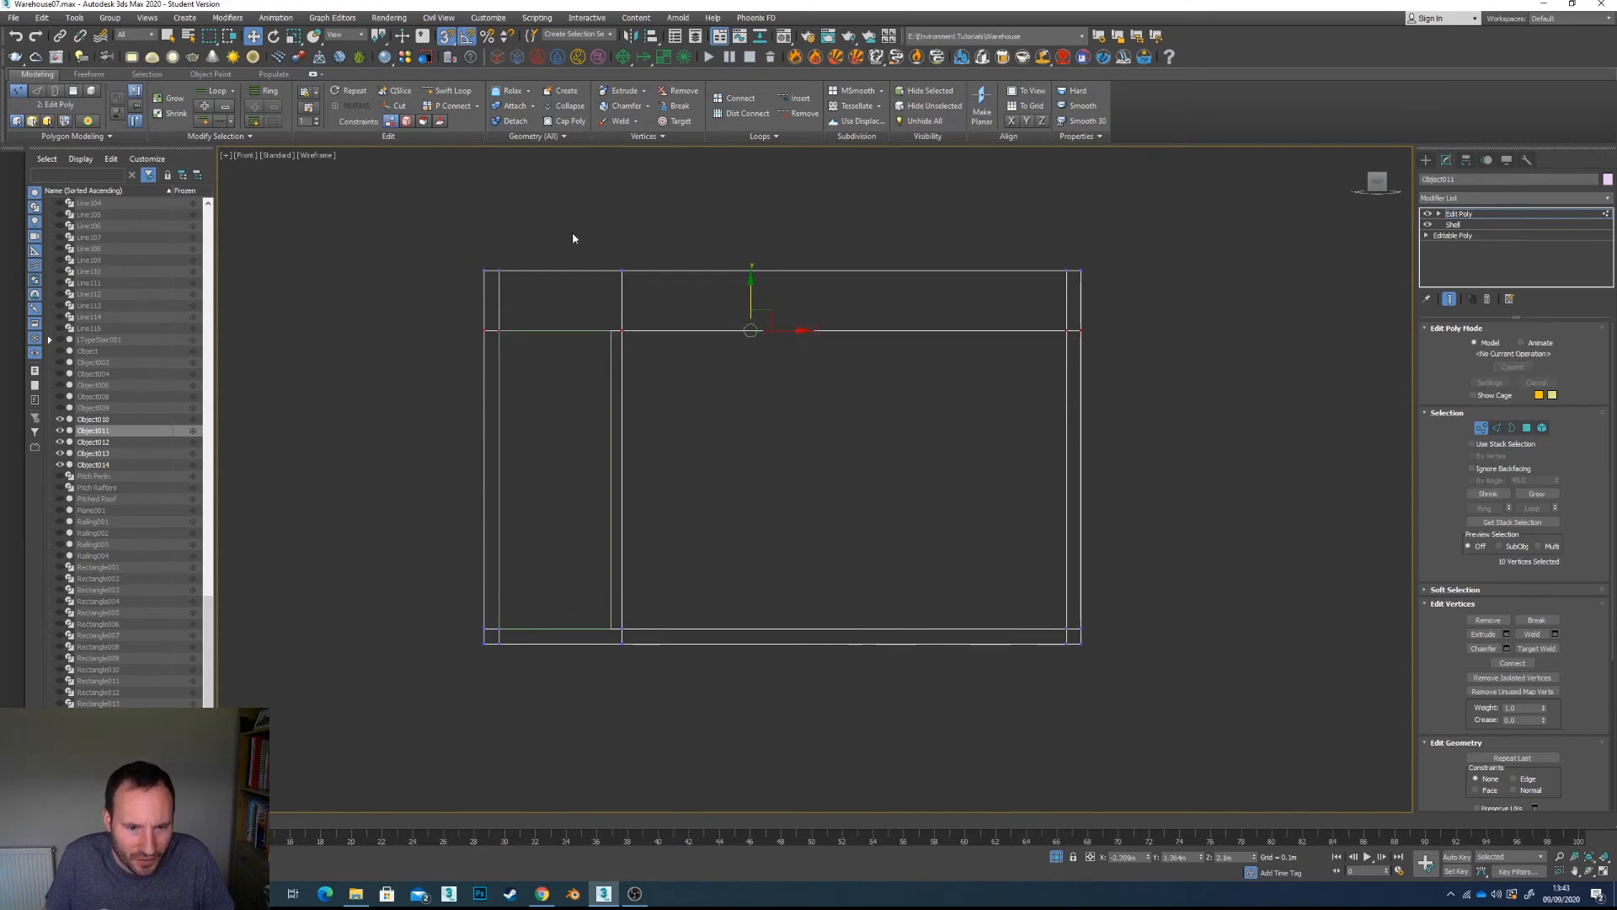
left_click_drag(643, 582, 631, 722)
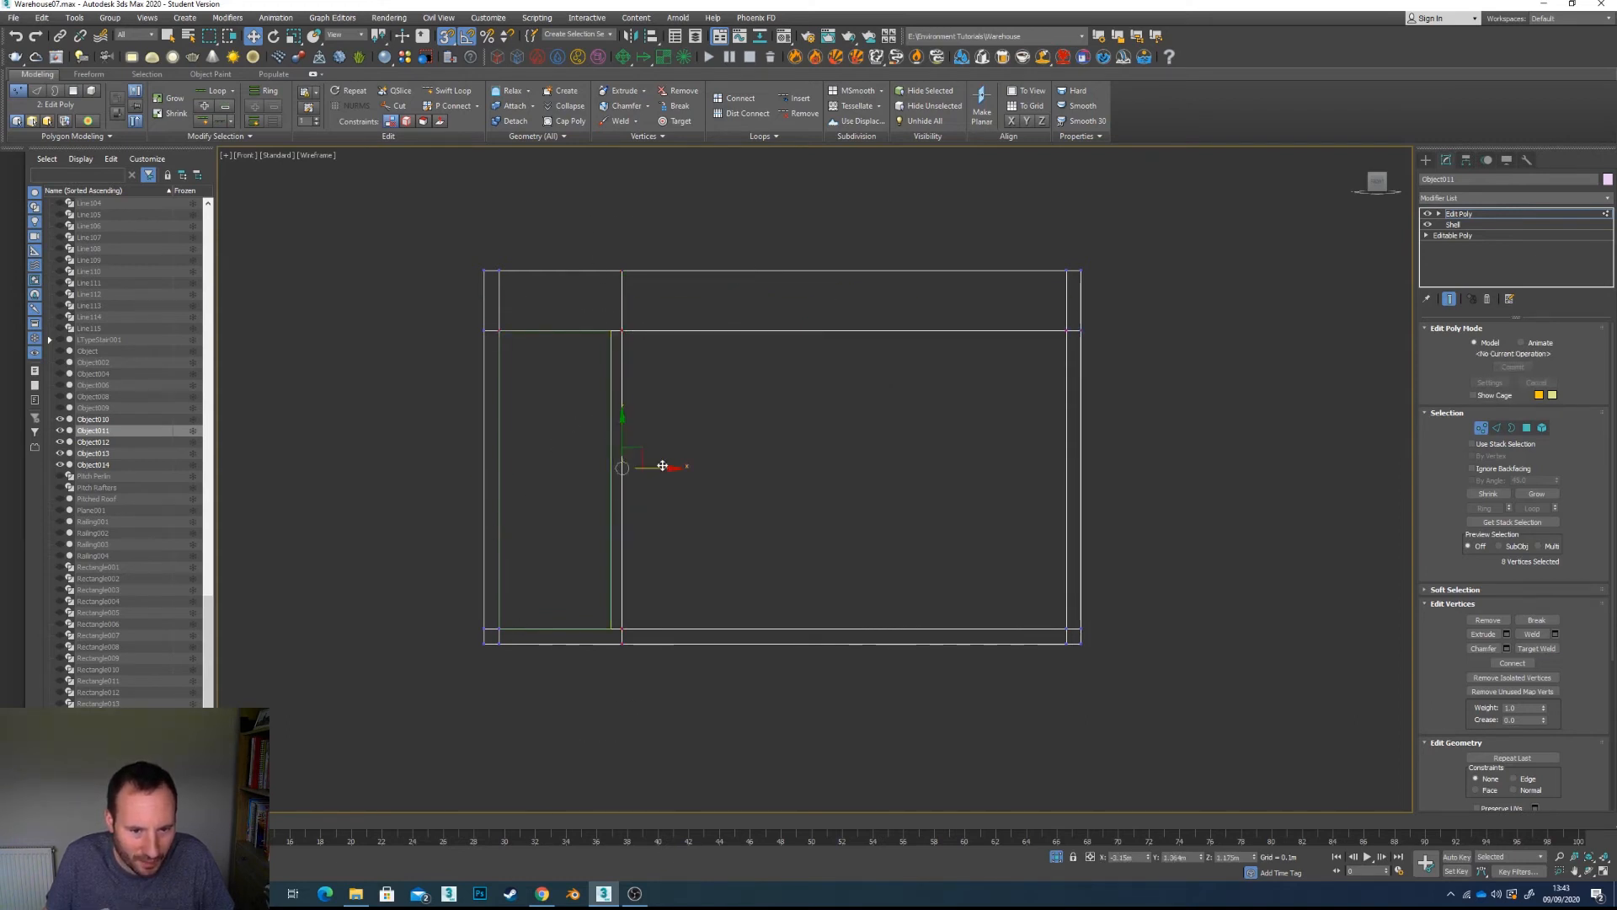
left_click_drag(623, 466, 605, 368)
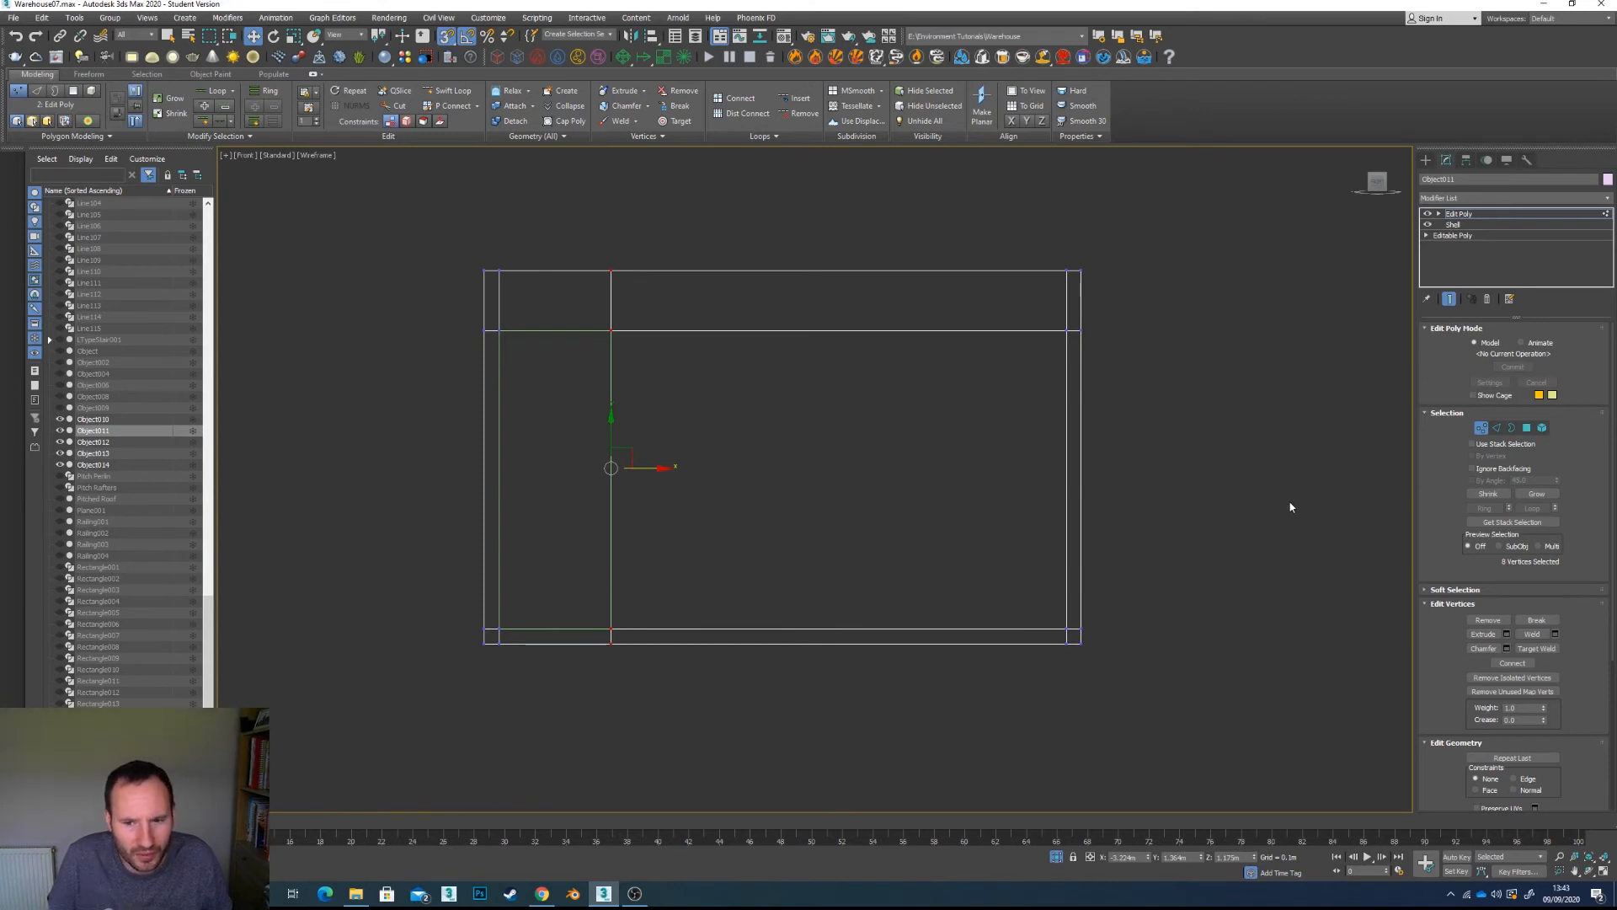
Step: Connect the front wall's vertical edges between the two horizontal loops with 1 segment
left_click(1496, 428)
left_click_drag(395, 453, 1166, 512)
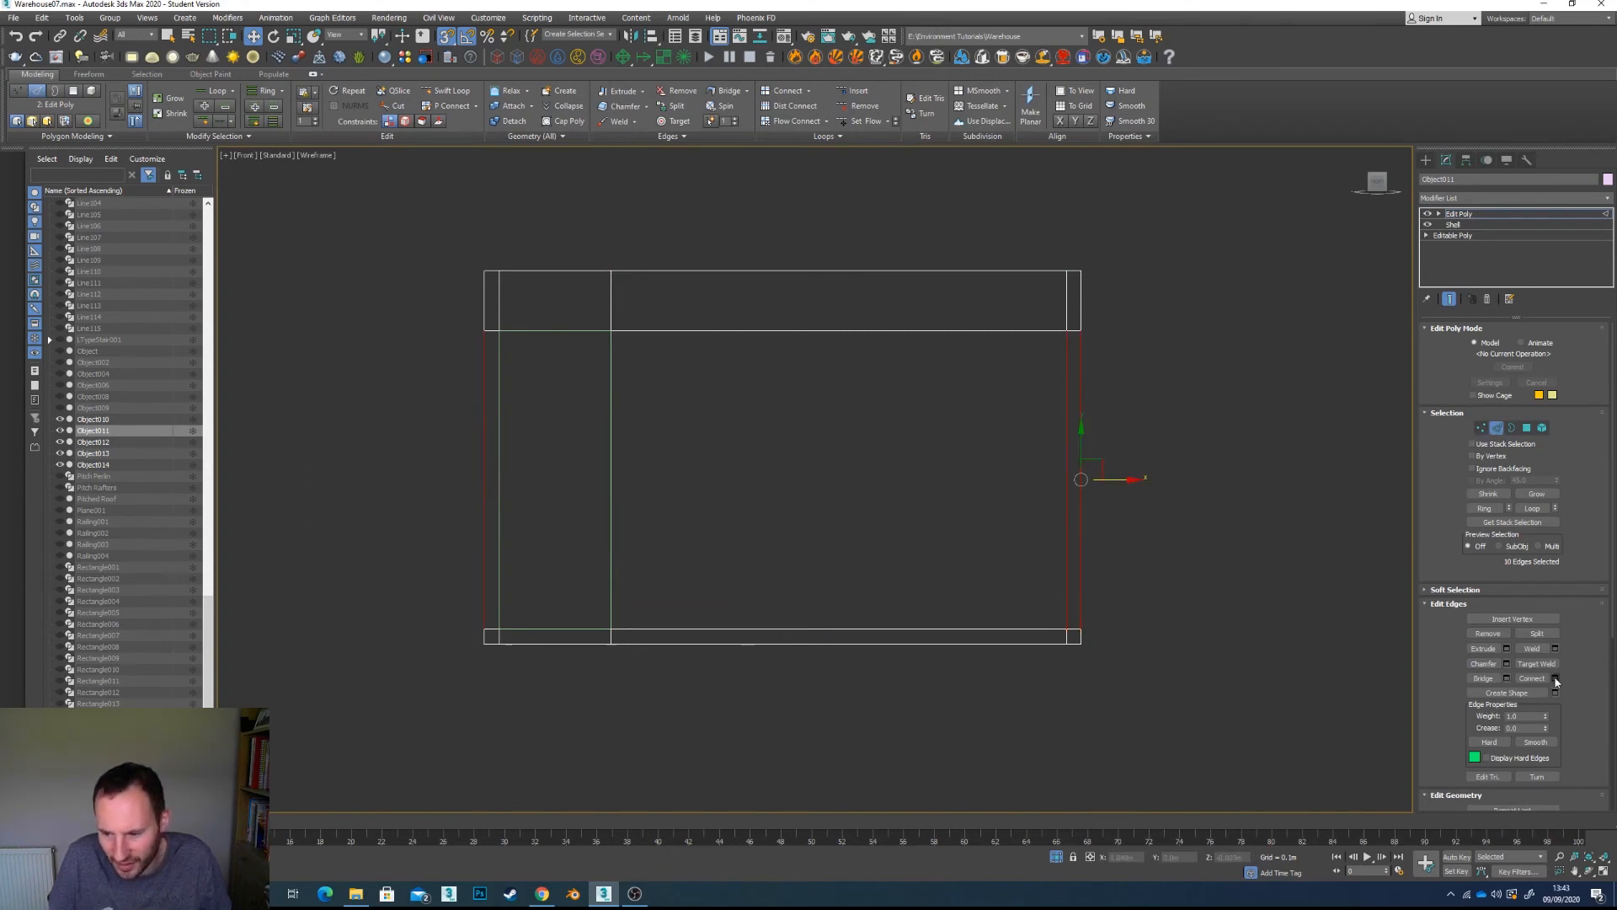
left_click(1555, 678)
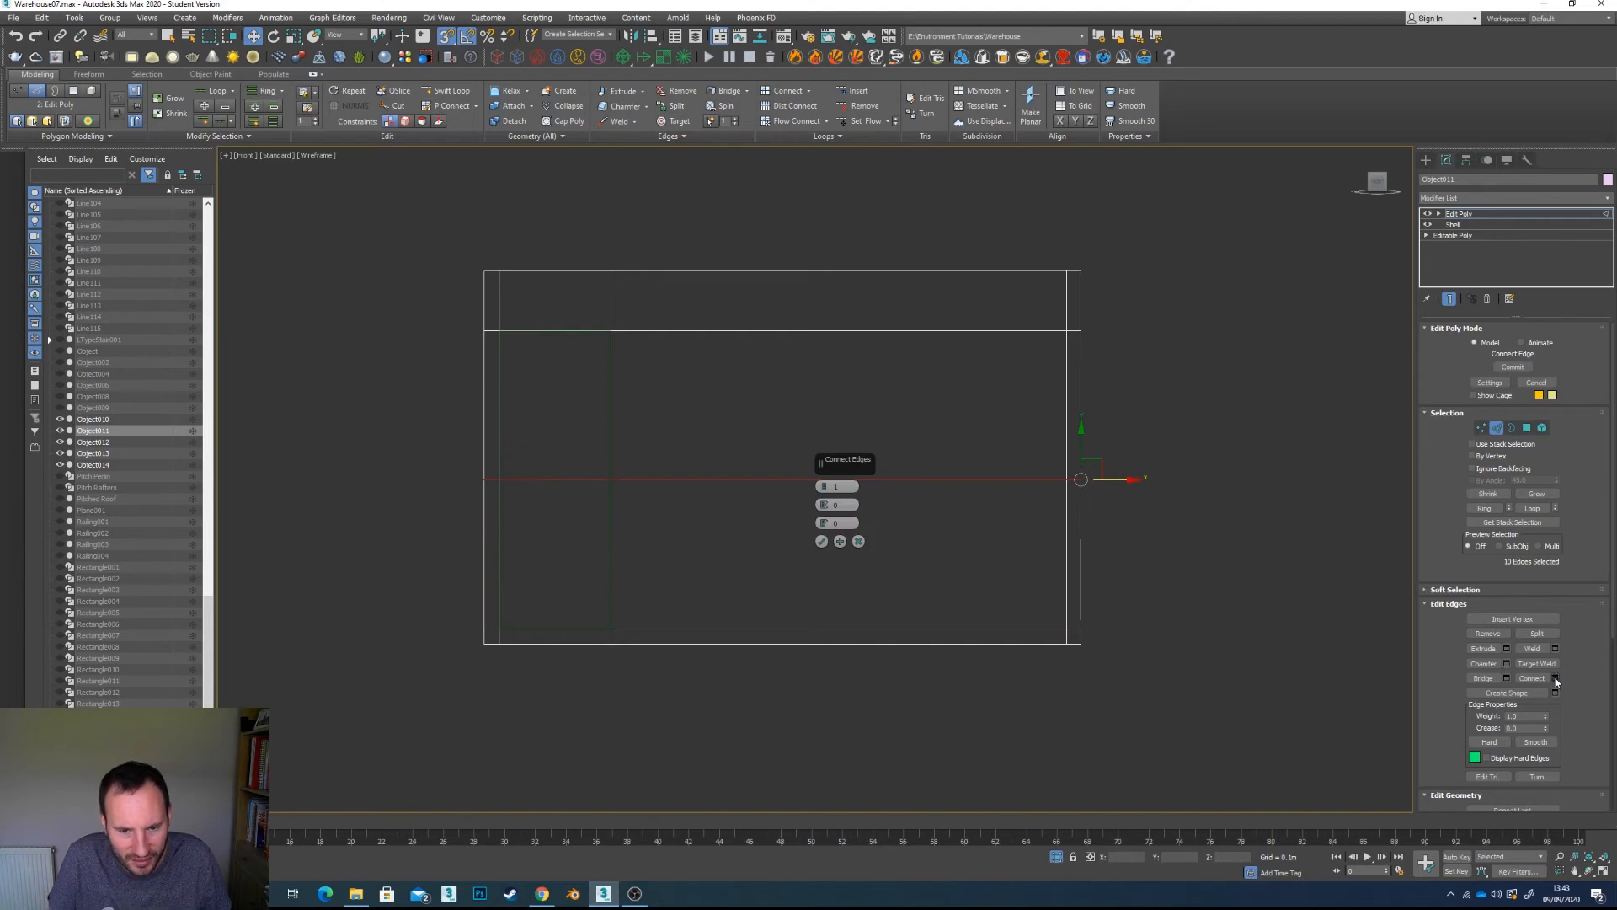
left_click(821, 541)
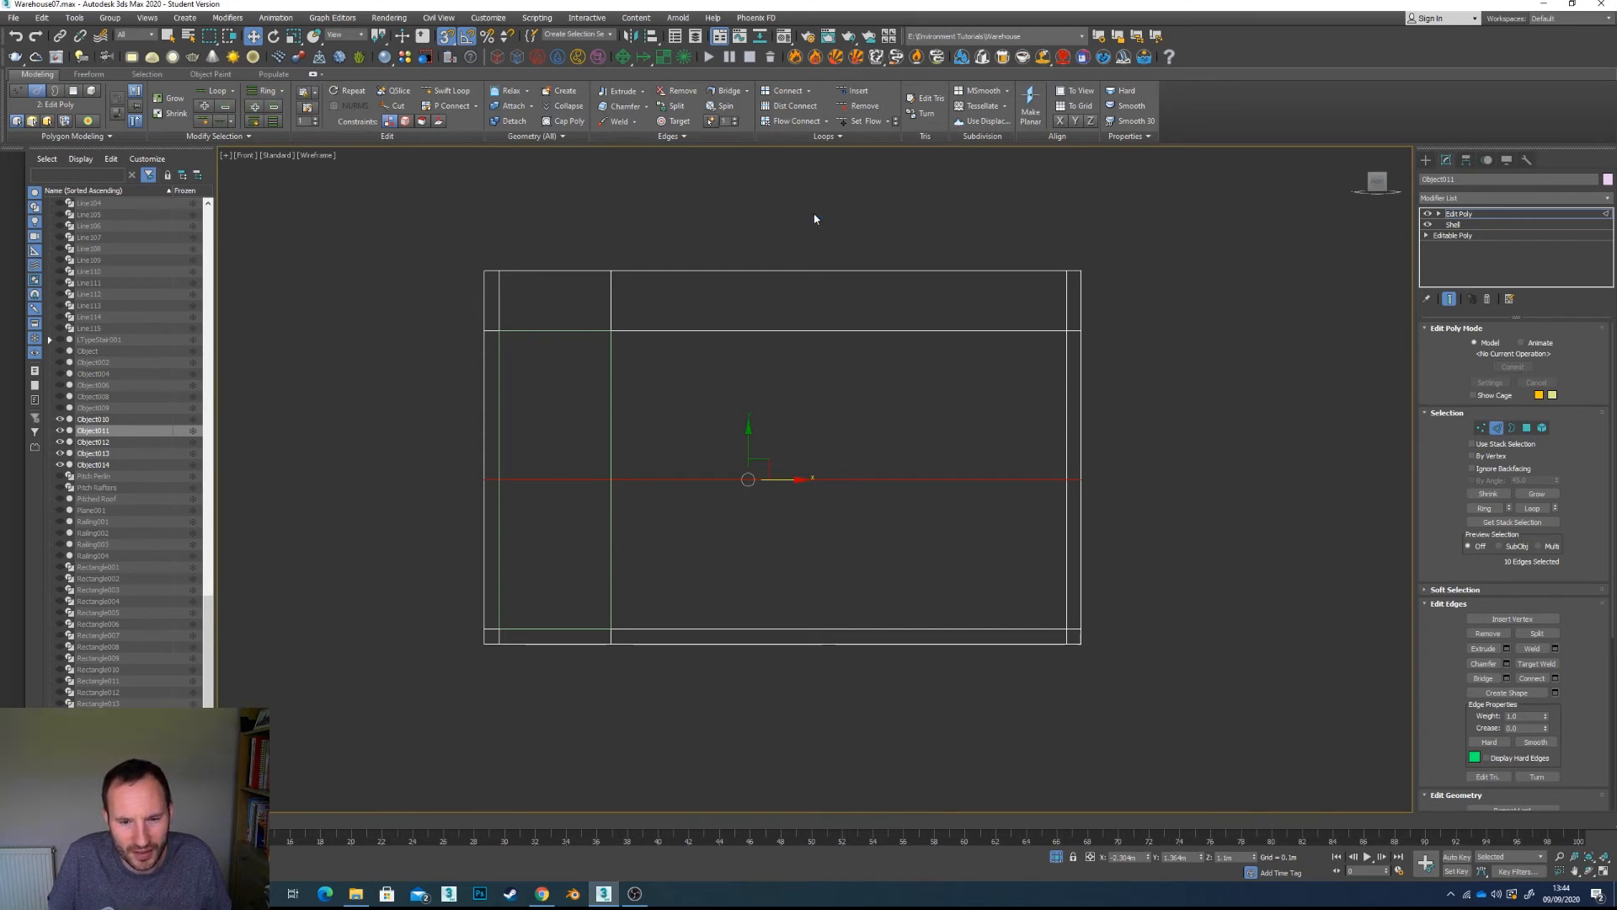
Step: Connect the horizontal edges between the rectangle's right edge and the right side wall with 1 vertical segment
left_click_drag(815, 218, 893, 709)
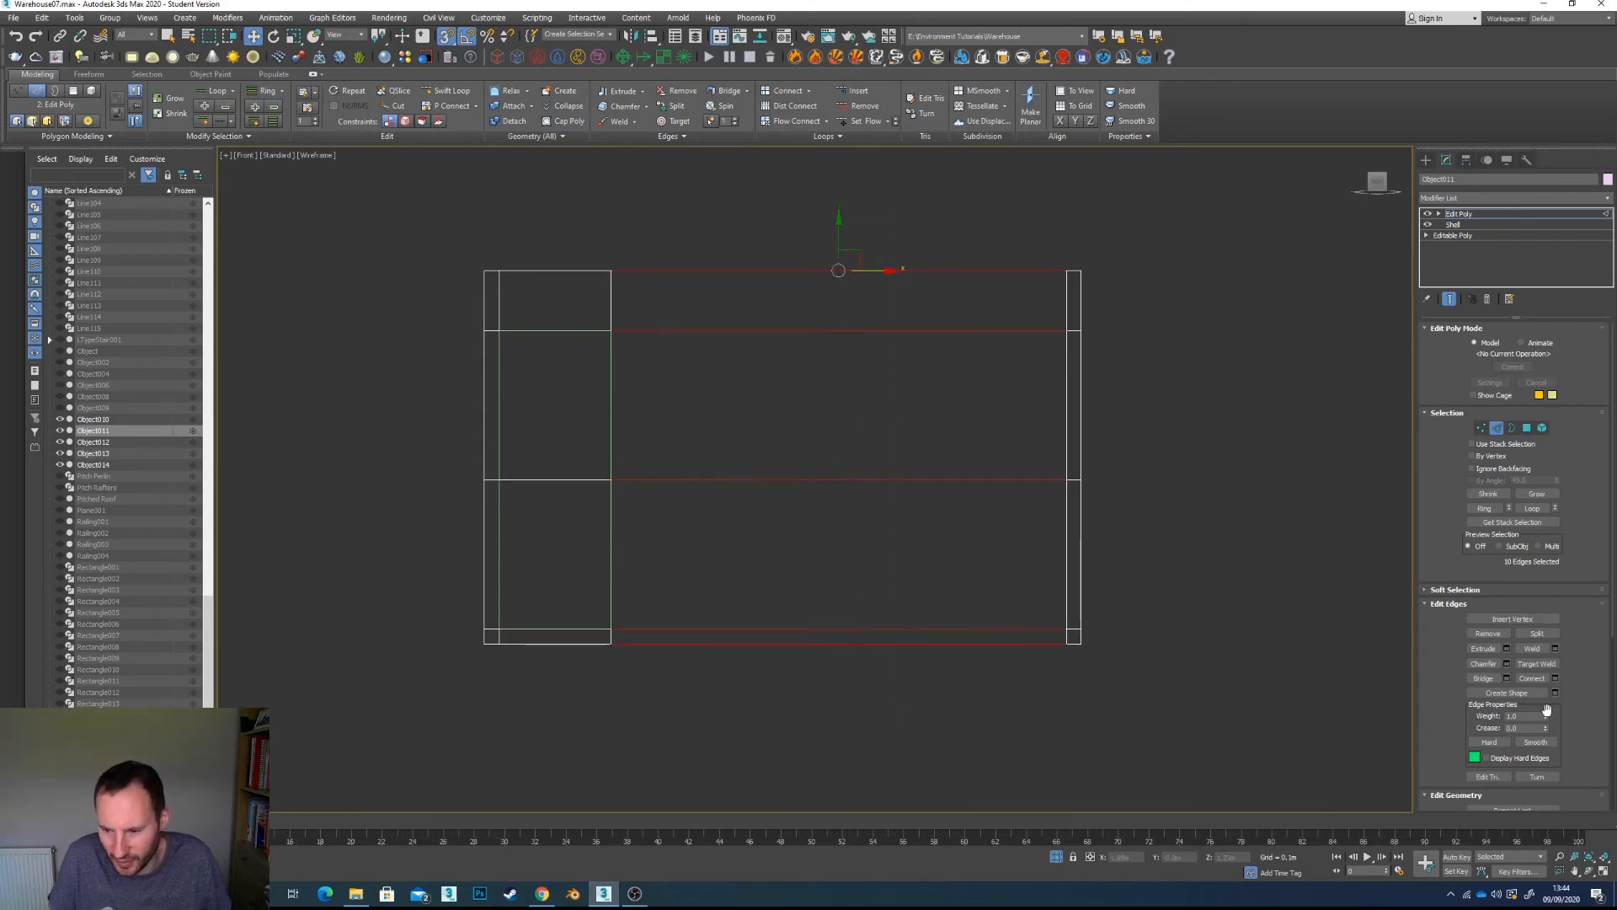
left_click(1556, 678)
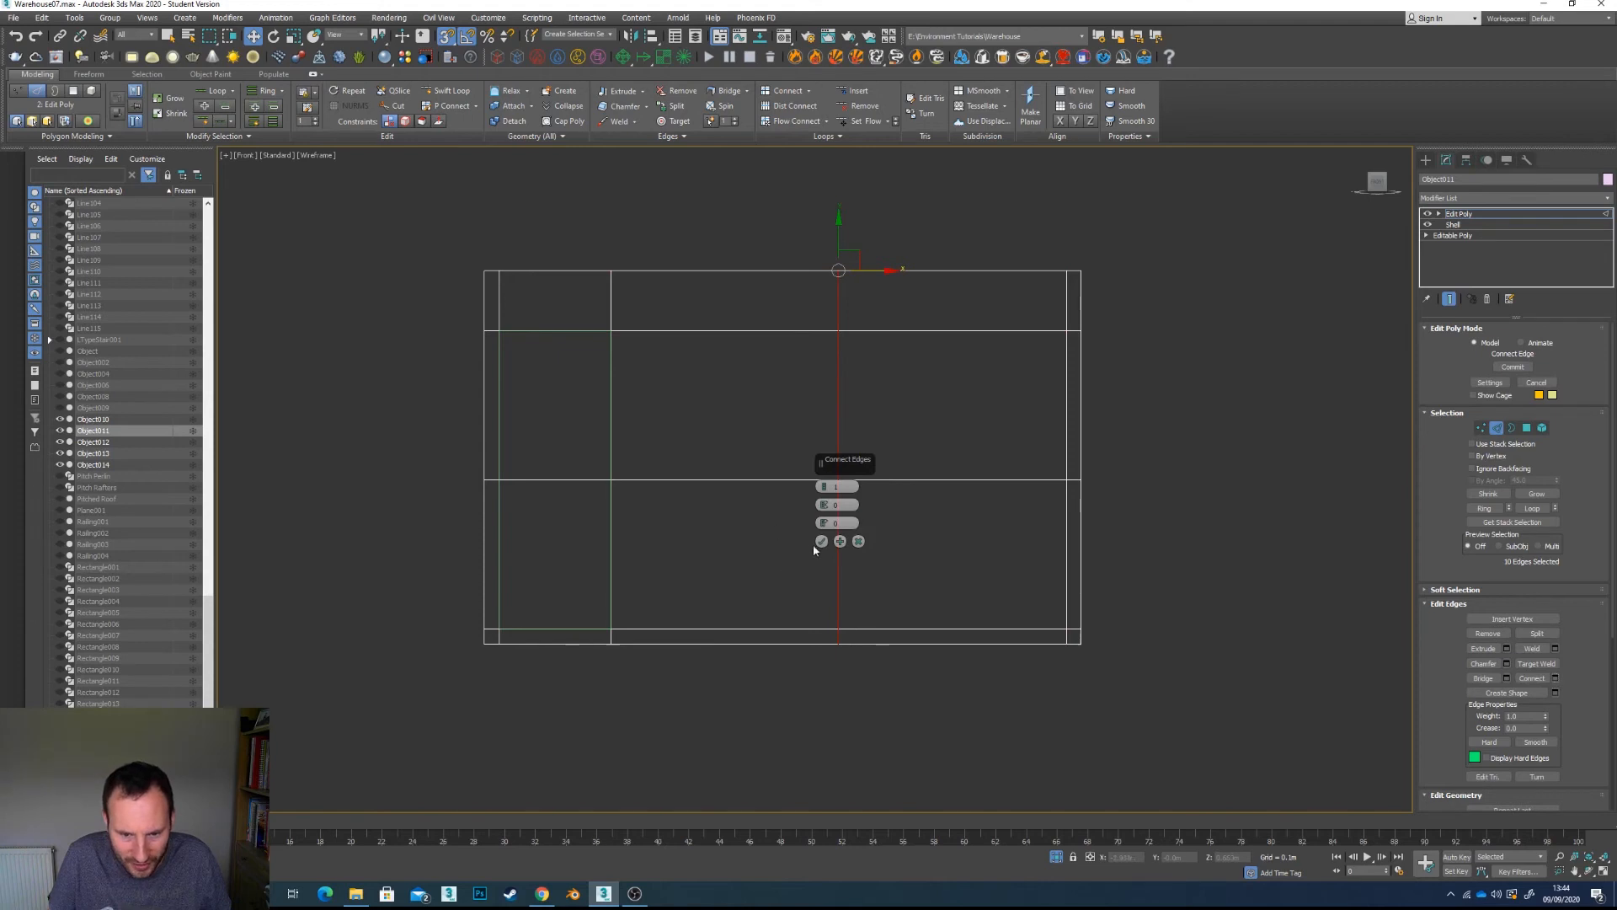
left_click(822, 541)
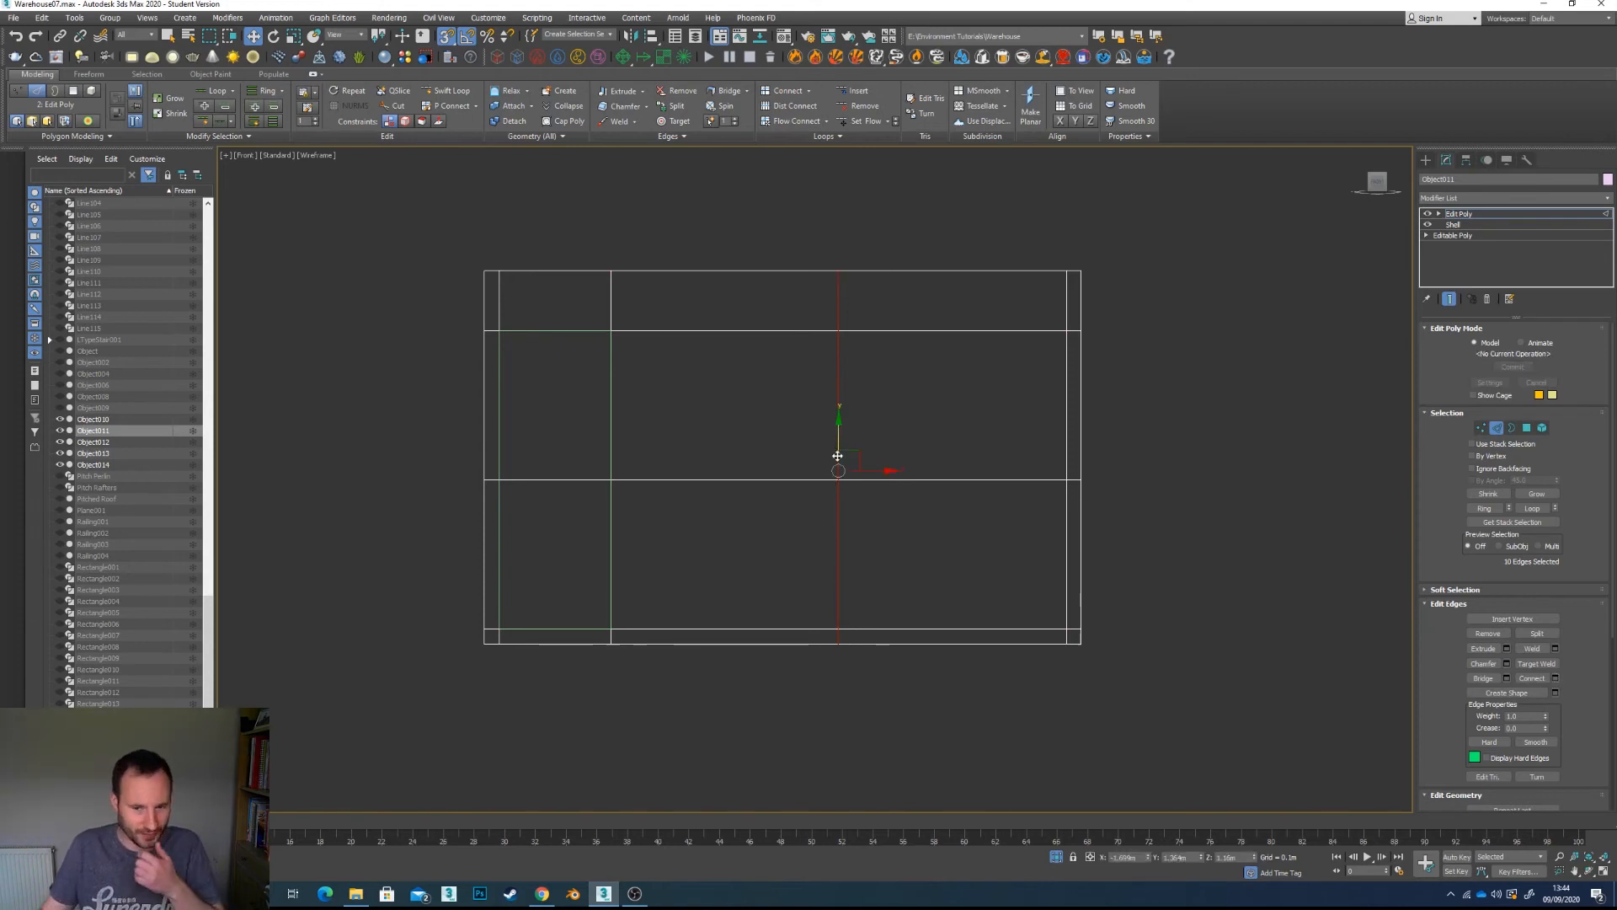
Step: Display the room shaded with edged faces in an angled orthographic view of the front wall
scroll(834, 462, "up", 2)
scroll(583, 482, "down", 2)
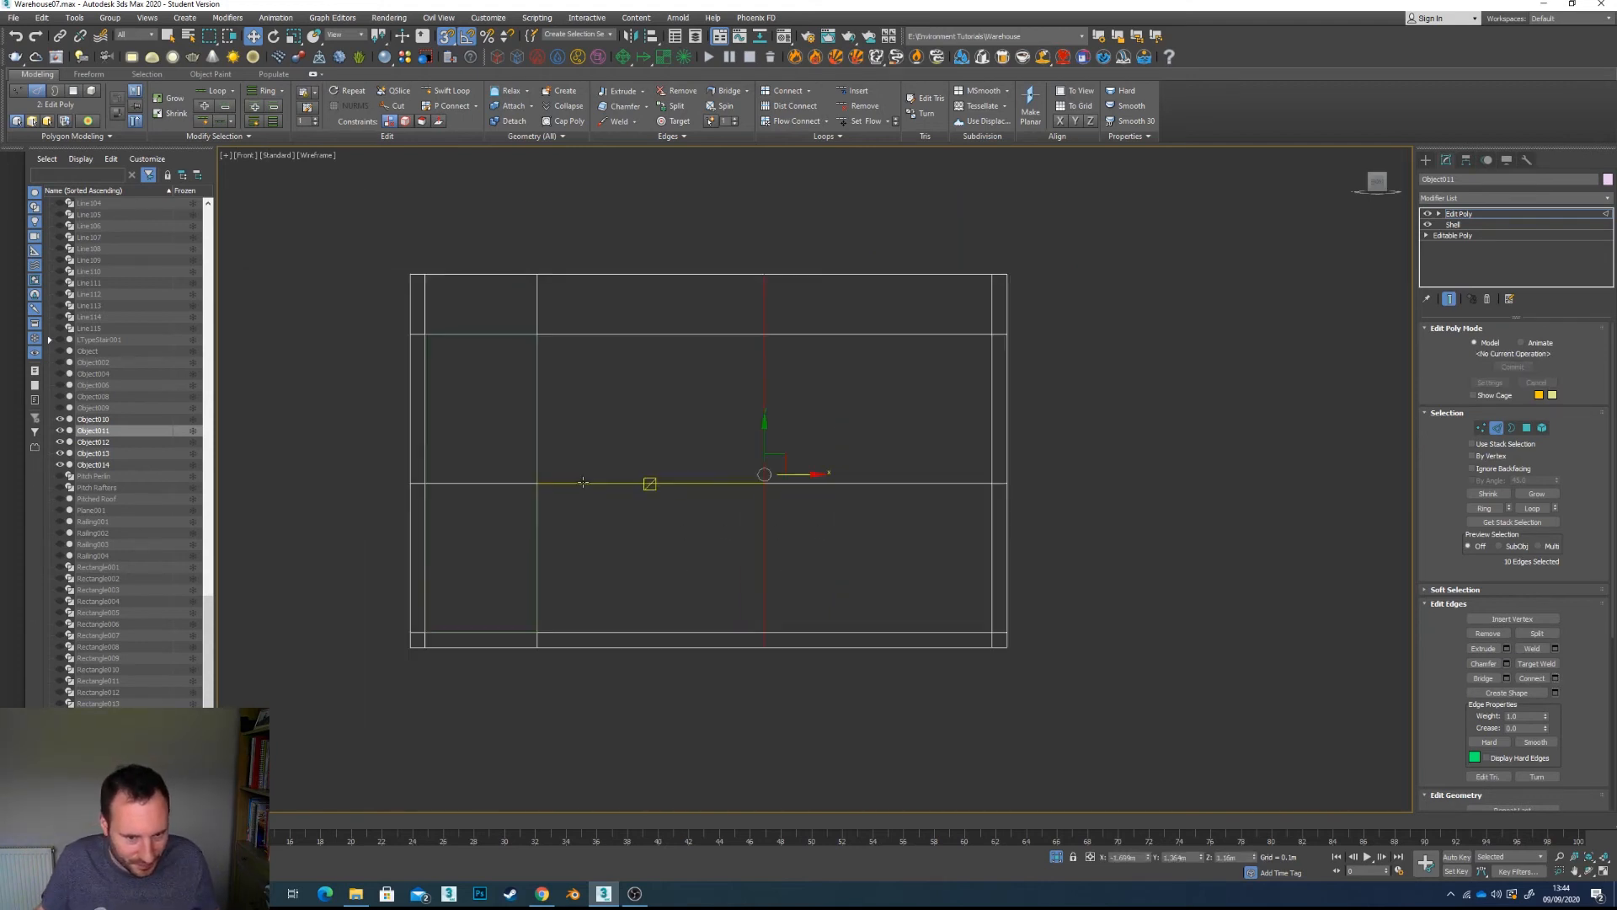
middle_click_drag(583, 482, 612, 518, "alt")
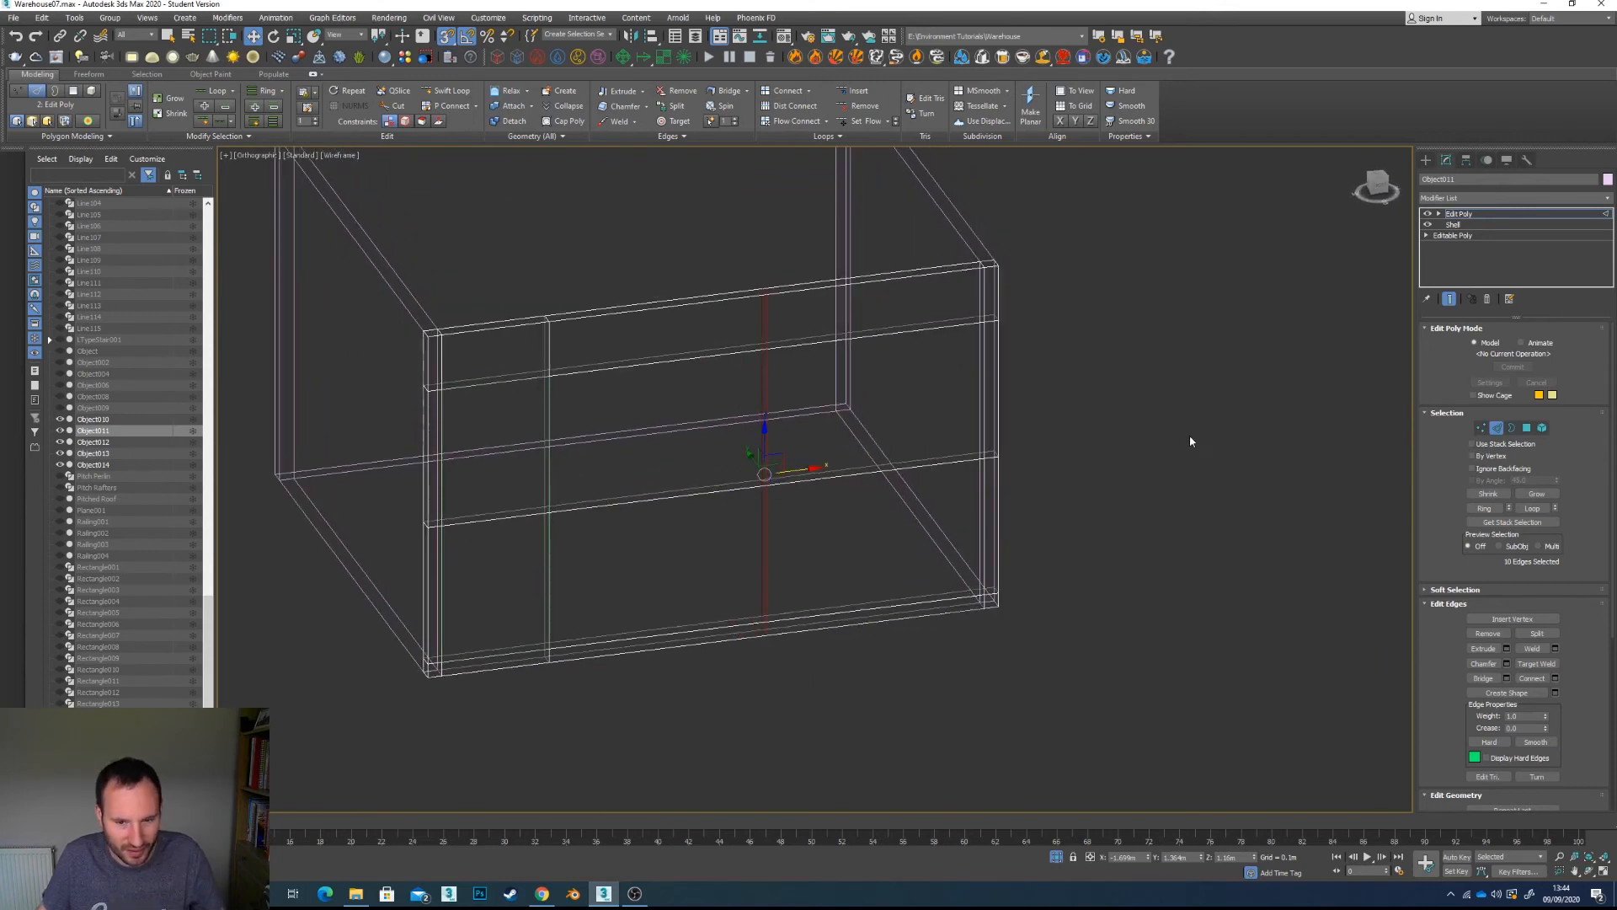
key("F3")
scroll(1032, 428, "down", 2)
scroll(824, 426, "up", 2)
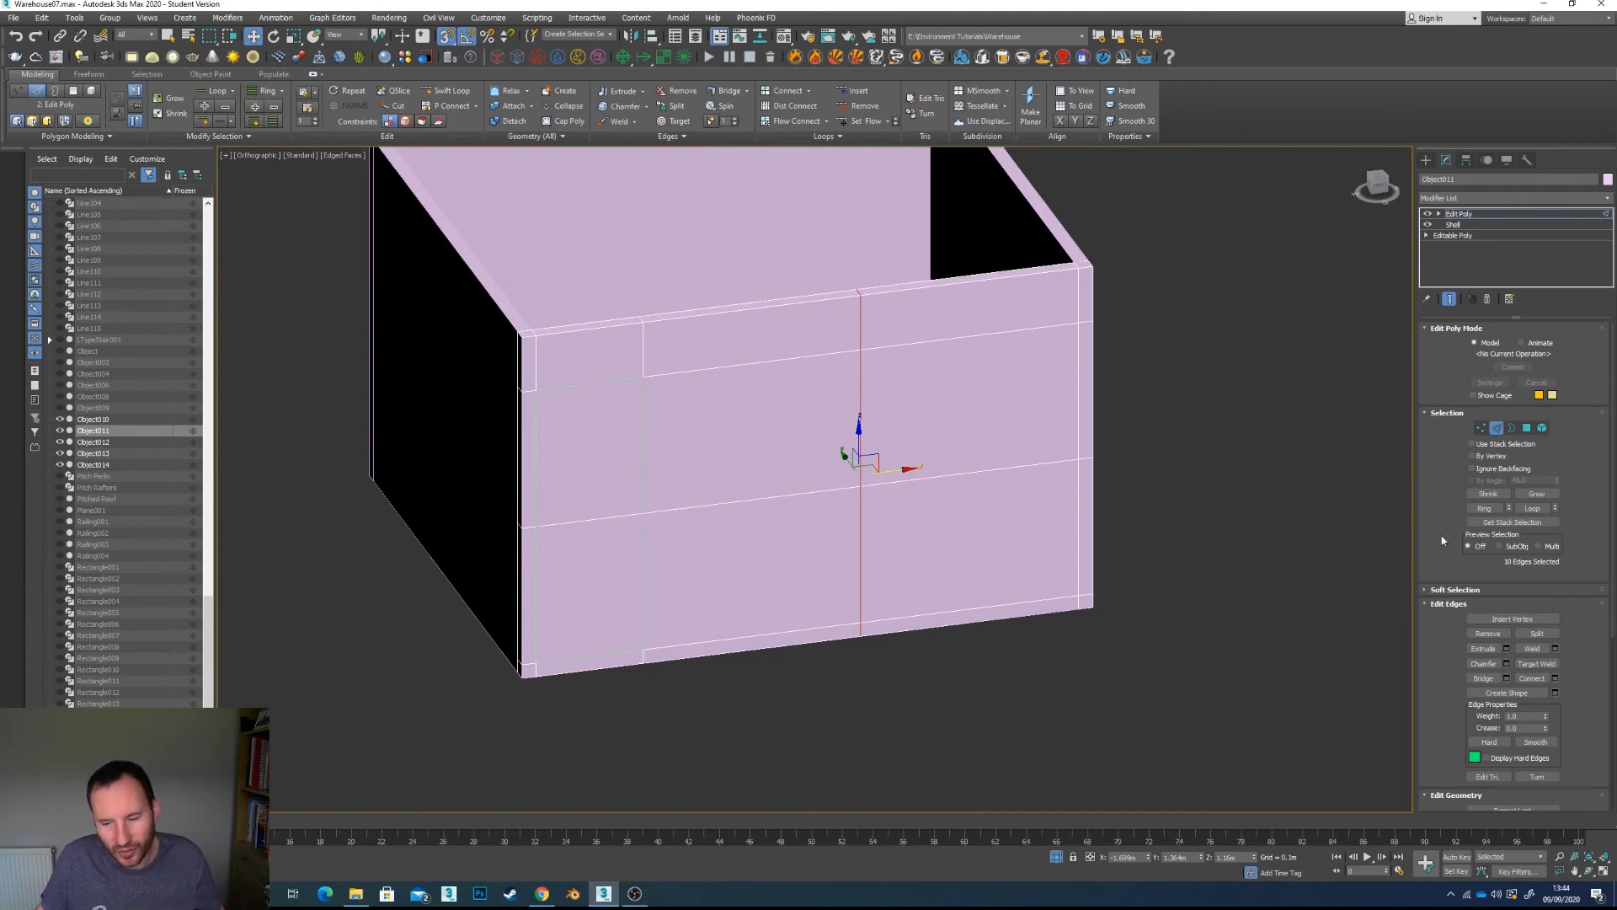
Step: Delete the four polygons inside the rectangle outline, two on the outer and two on the inner face of the front wall
left_click(1527, 428)
scroll(661, 451, "up", 2)
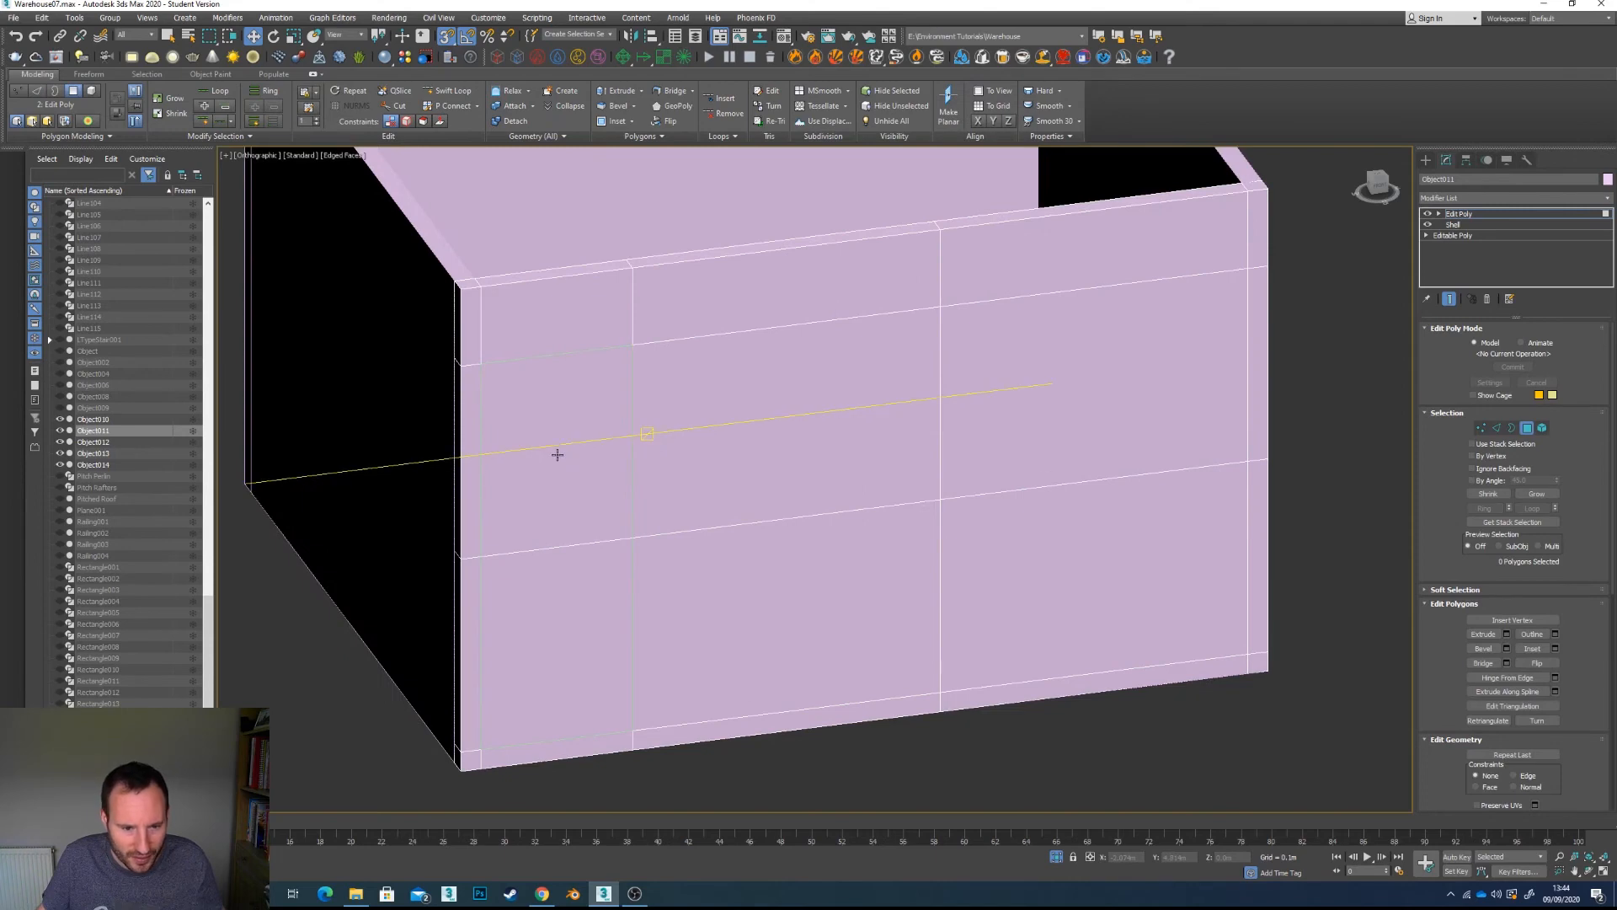
scroll(646, 458, "down", 3)
middle_click_drag(646, 459, 640, 520, "alt")
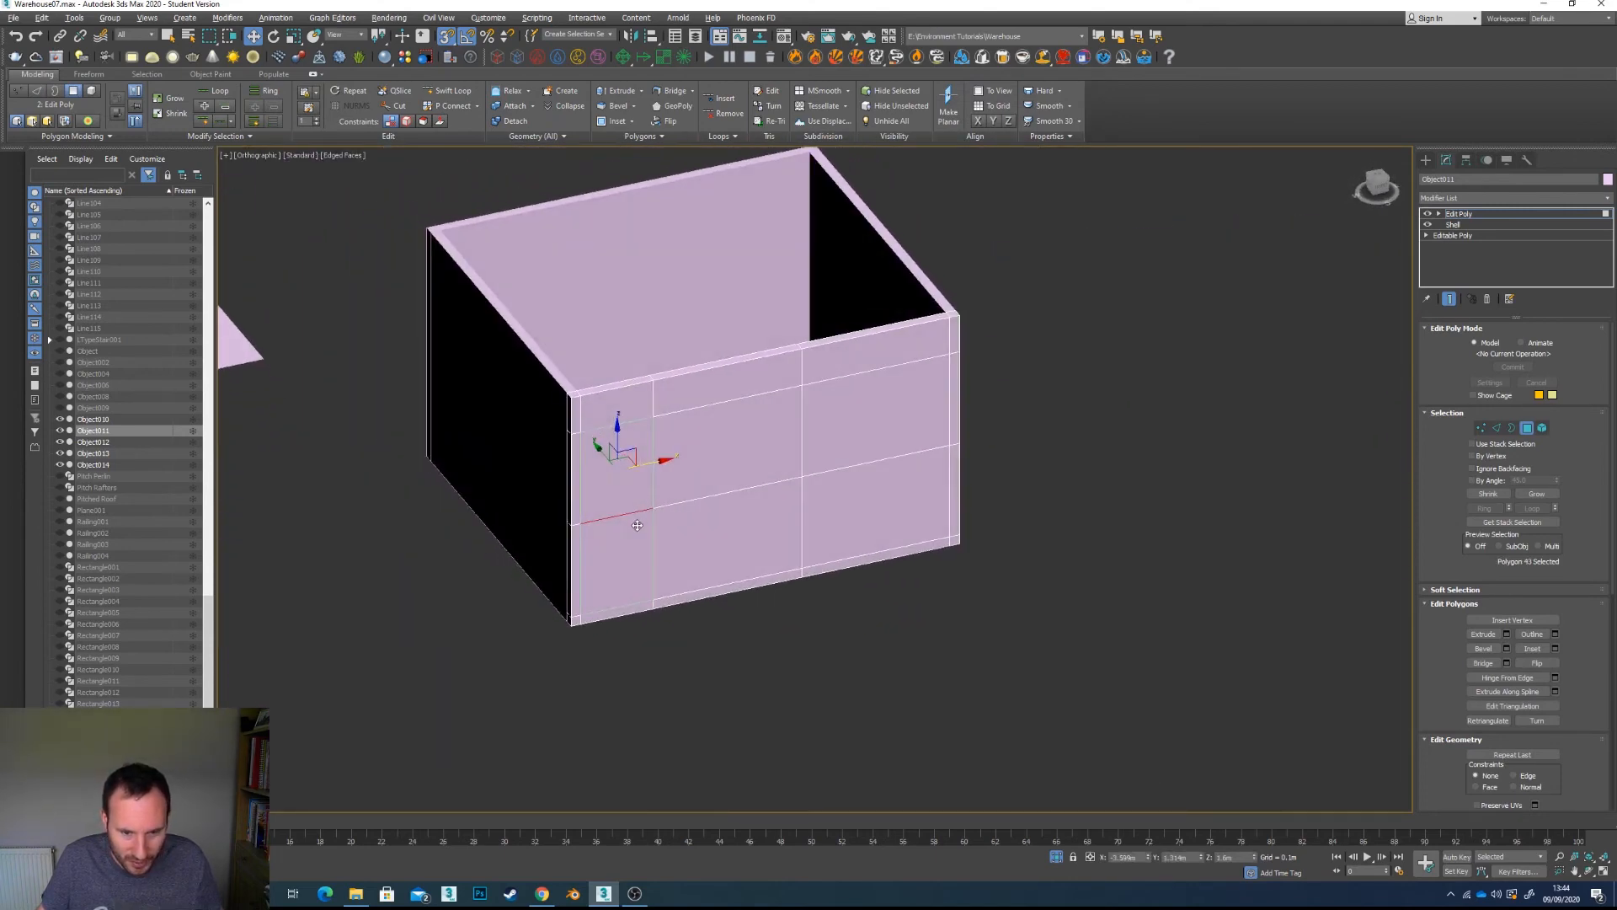
left_click(625, 493)
scroll(625, 493, "up", 3)
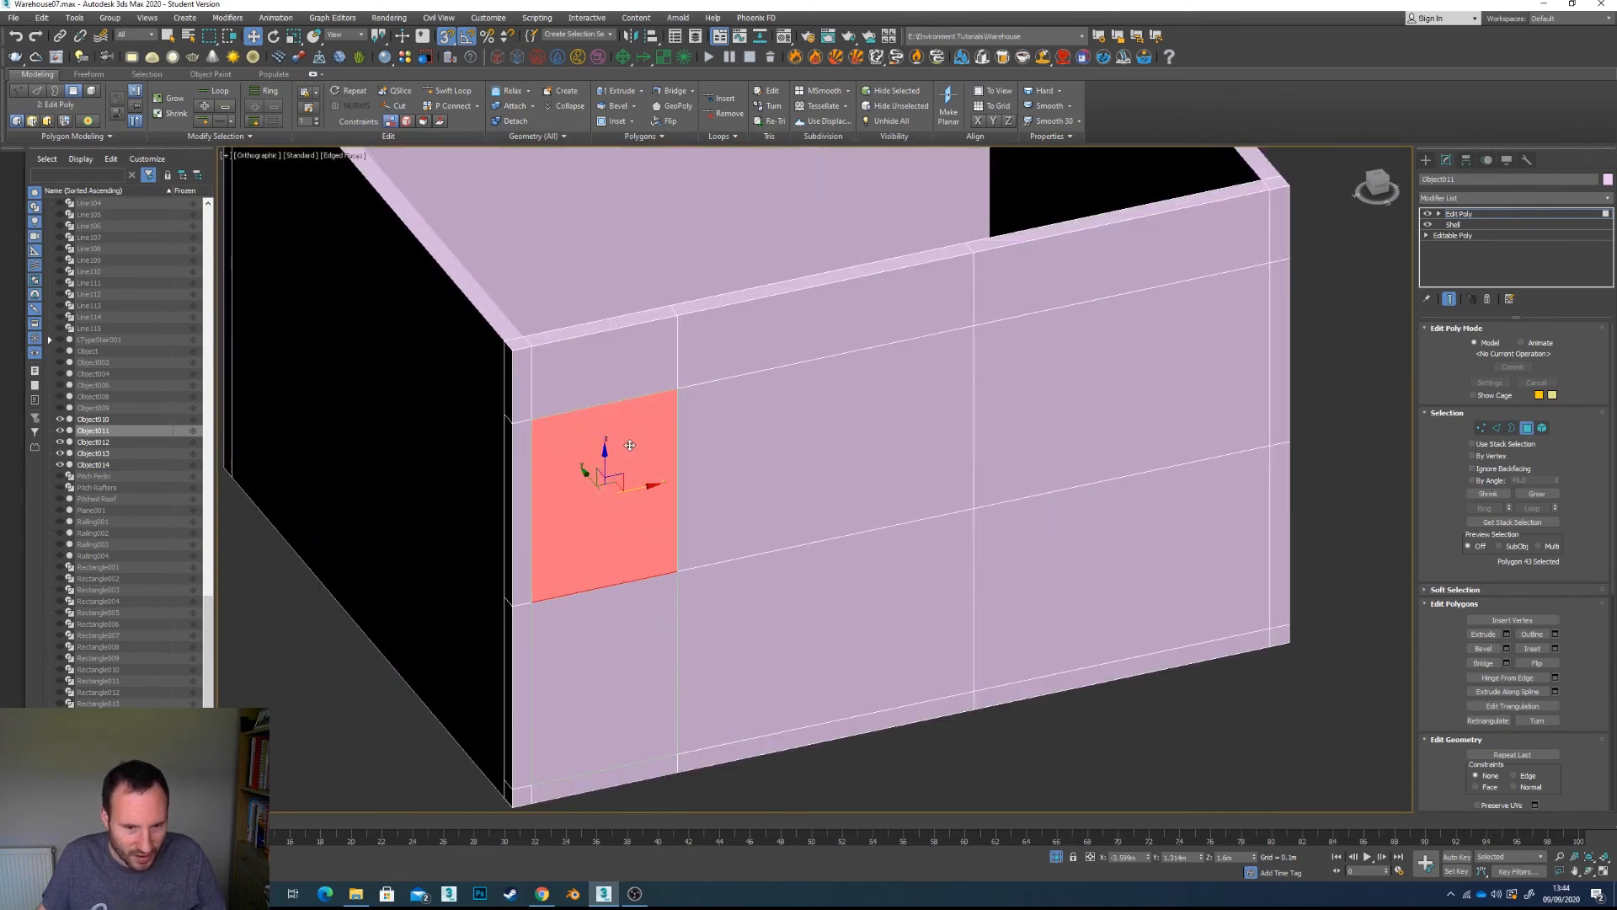
left_click(601, 658, "ctrl")
scroll(585, 628, "down", 2)
middle_click_drag(583, 625, 740, 607, "alt")
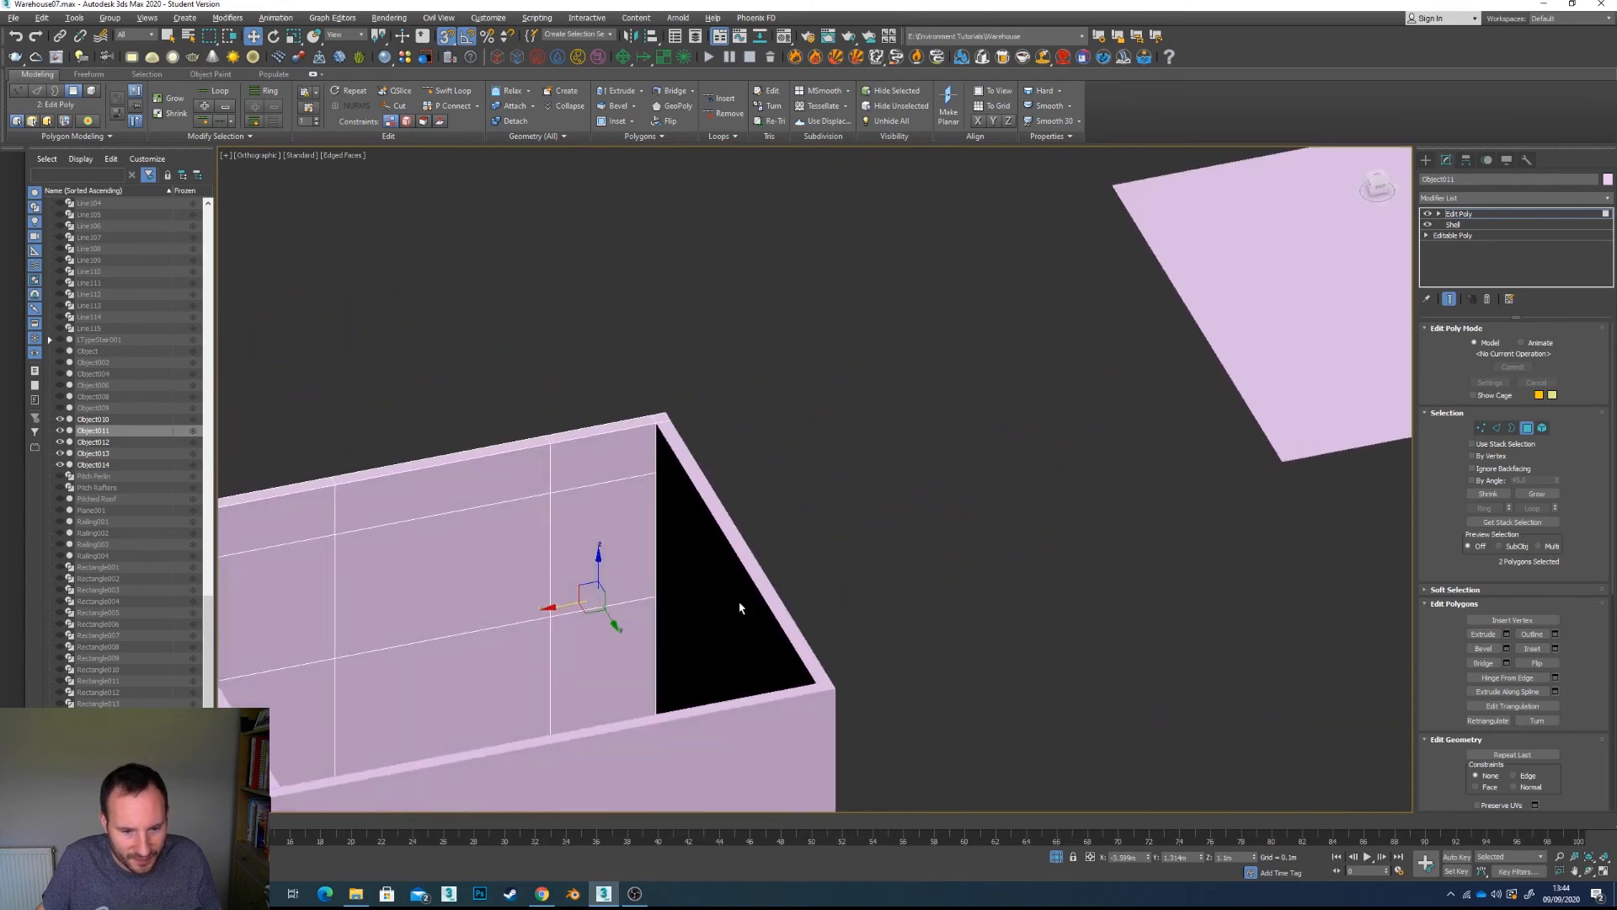
left_click(631, 549, "ctrl")
left_click(617, 638, "ctrl")
scroll(645, 488, "up", 3)
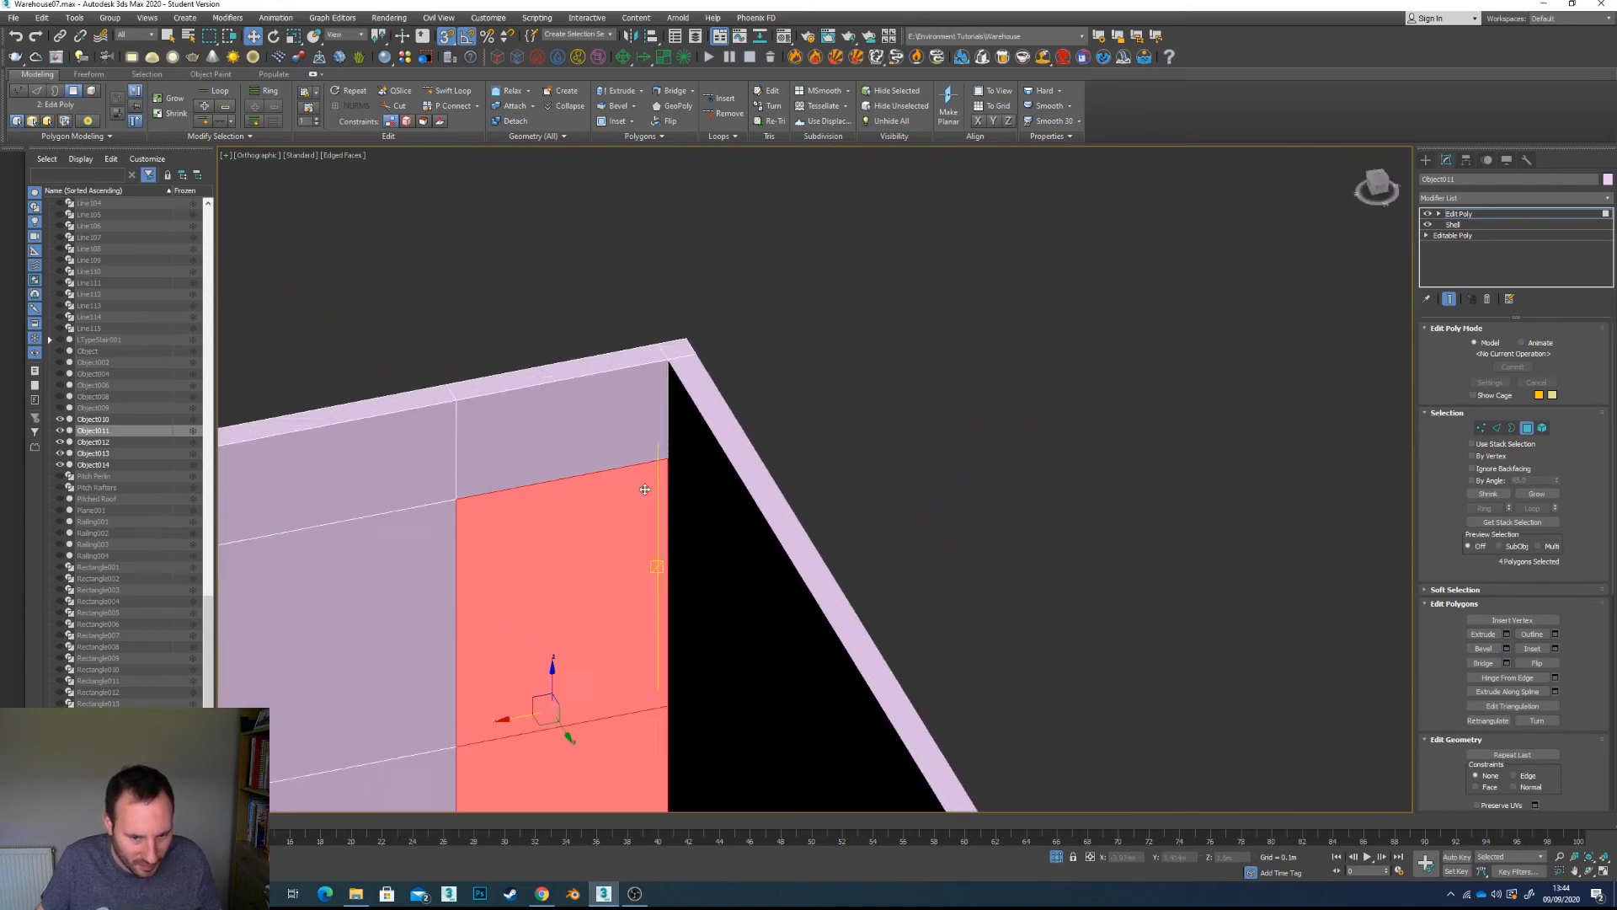
scroll(649, 493, "down", 2)
middle_click_drag(660, 517, 398, 511, "alt")
key("Delete")
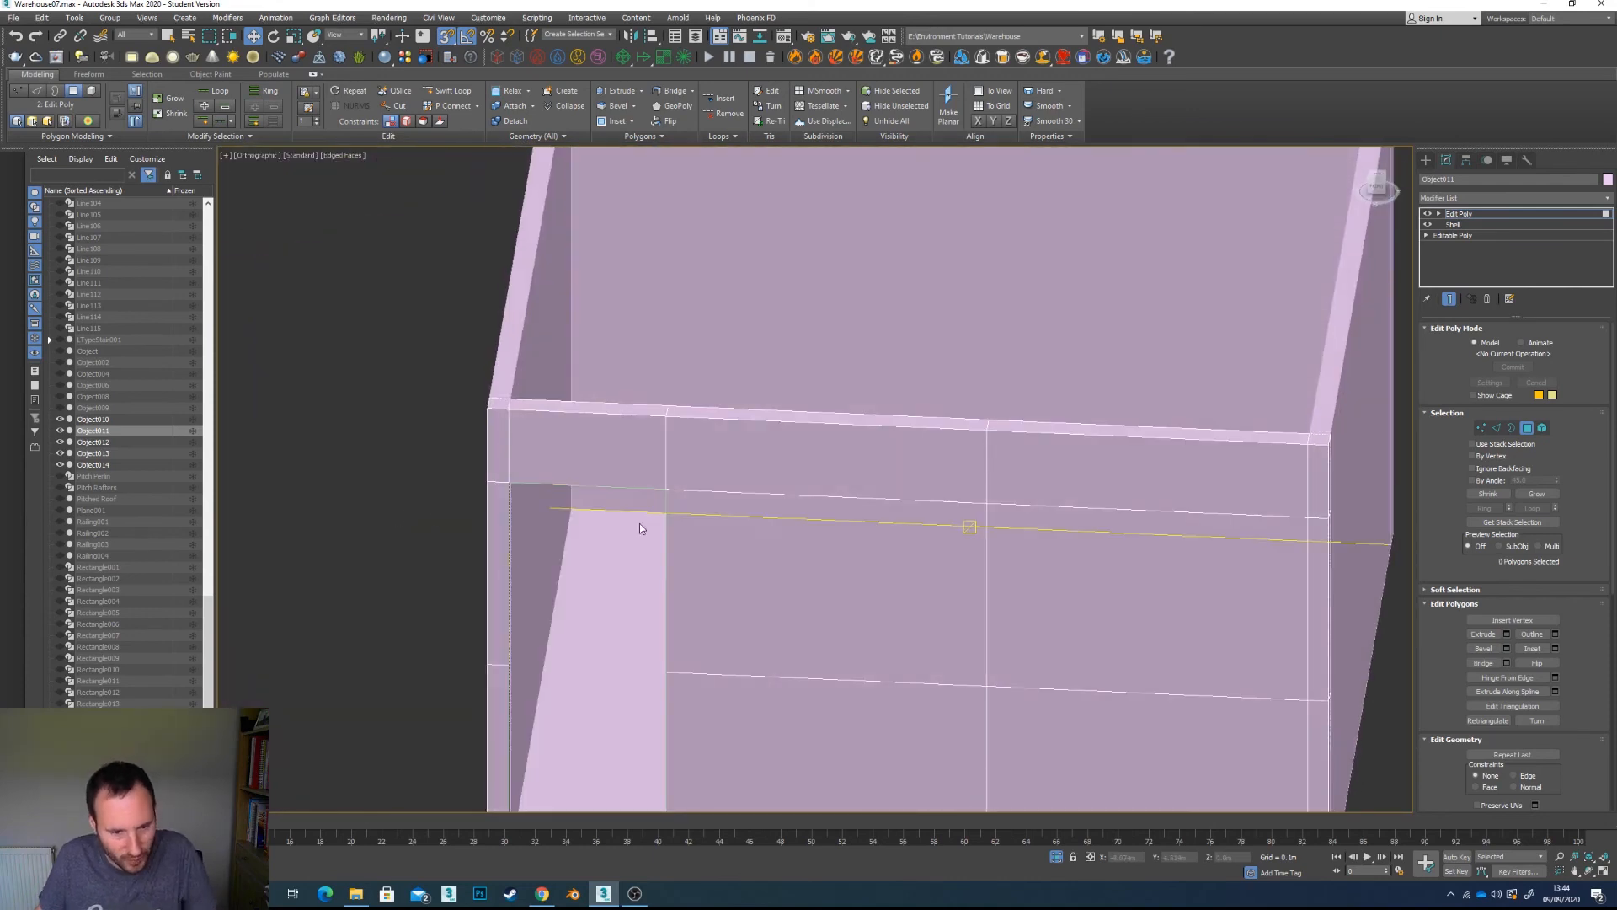
Step: Delete the inner-face polygon of the front wall's middle upper panel, just right of the door opening
left_click(798, 618)
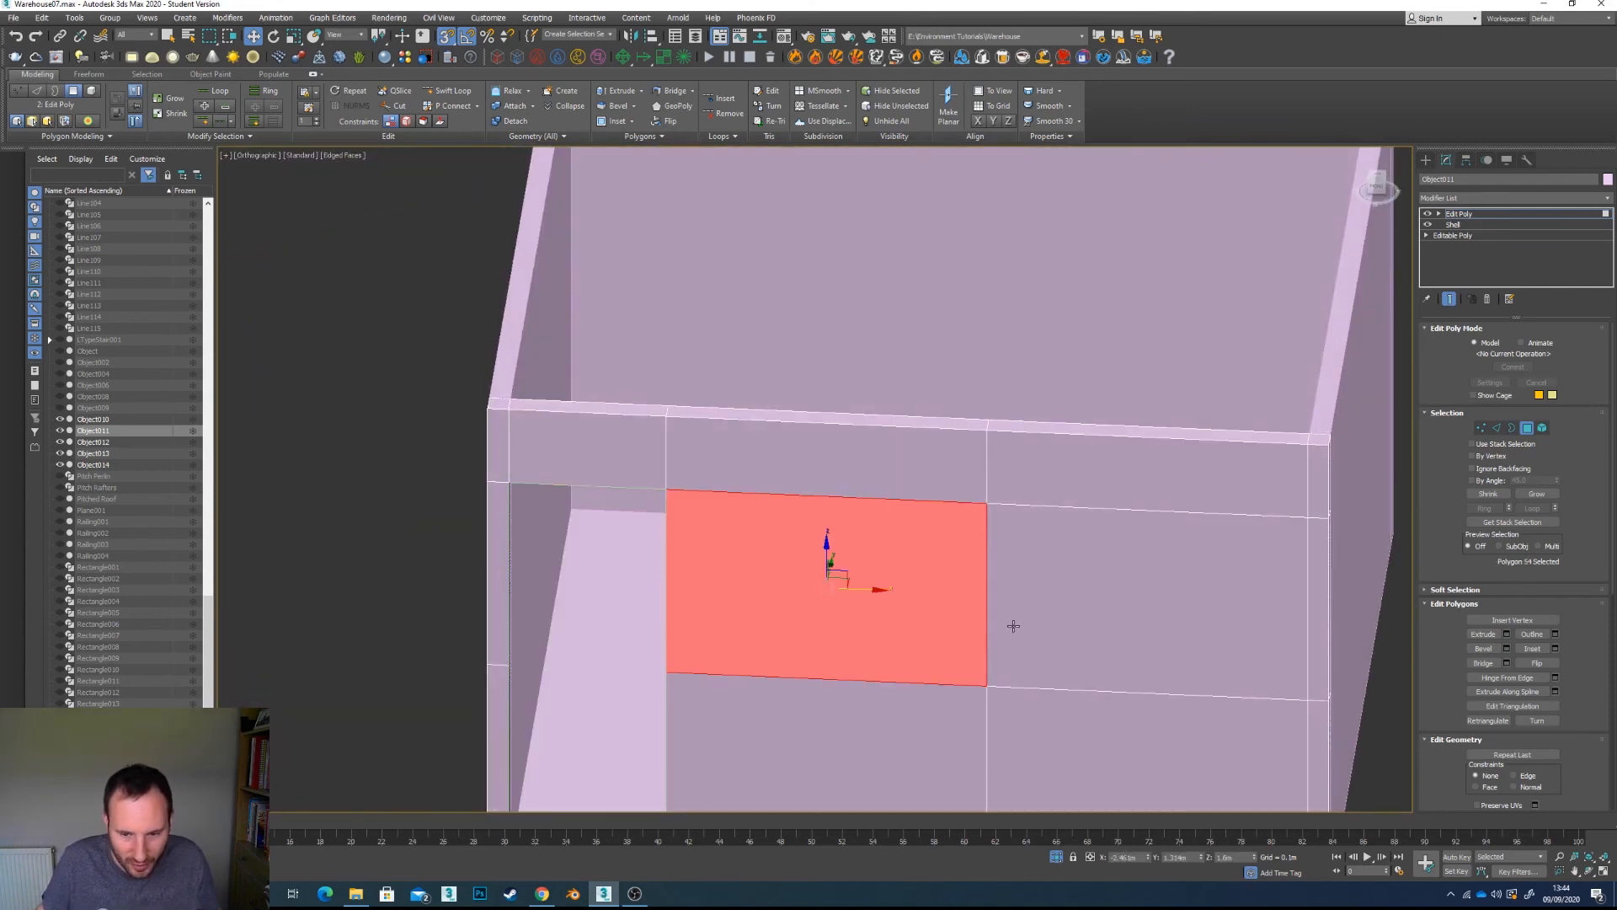
scroll(855, 622, "down", 2)
middle_click_drag(852, 624, 888, 633, "alt")
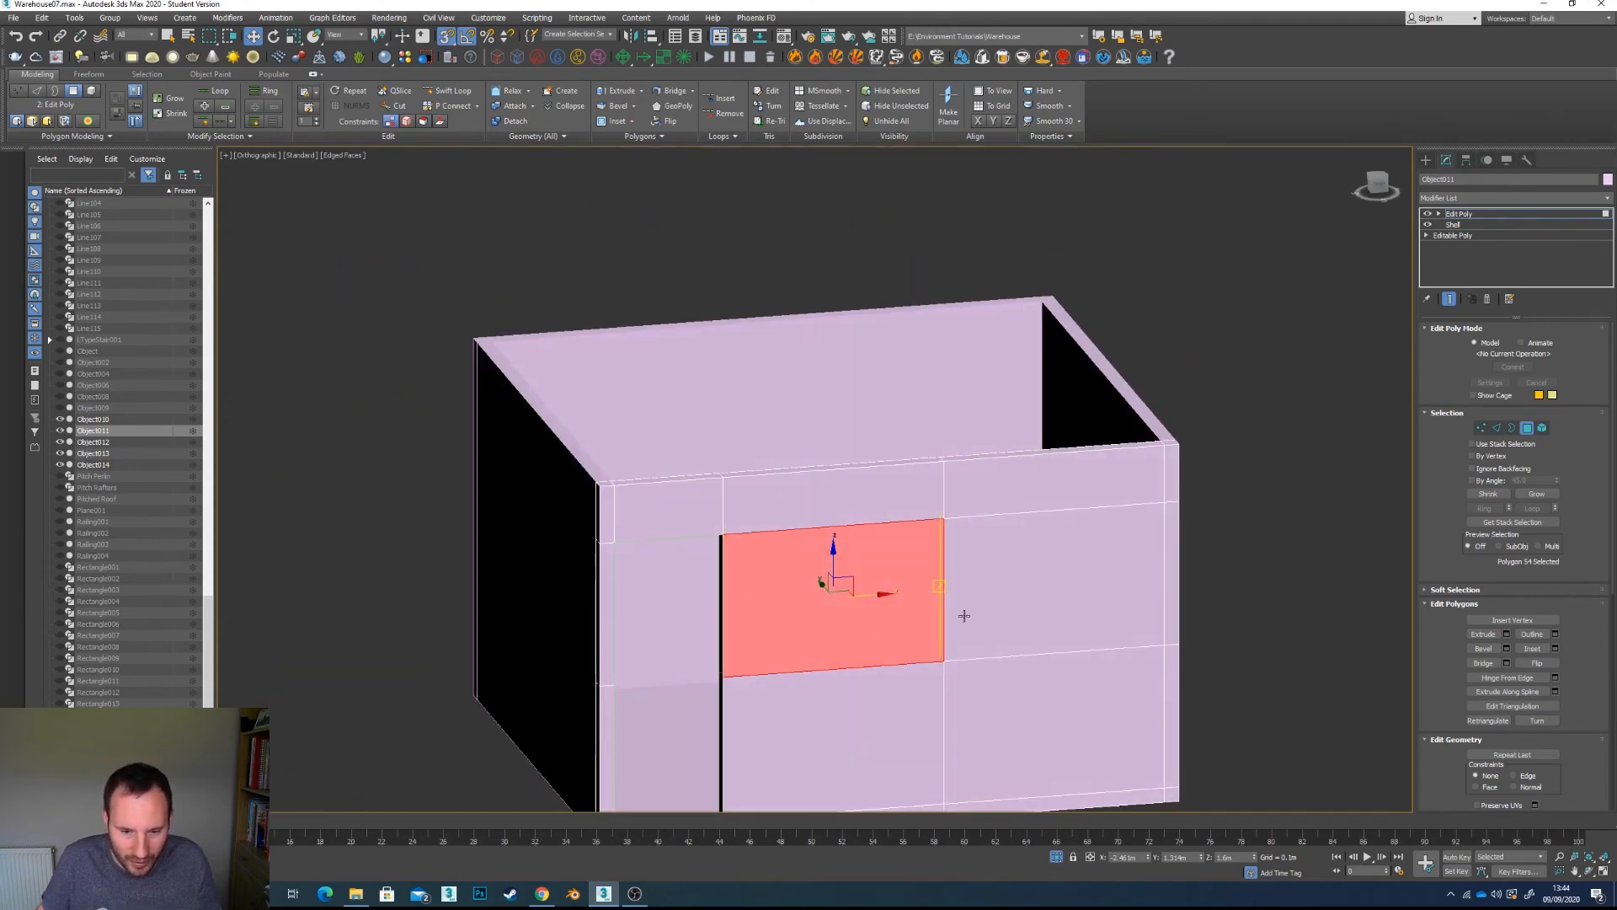
scroll(861, 604, "up", 5)
mouse_move(860, 604)
middle_mouse_down("alt")
mouse_move(939, 571)
mouse_move(875, 588)
mouse_move(856, 617)
middle_mouse_up("alt")
scroll(875, 588, "down", 2)
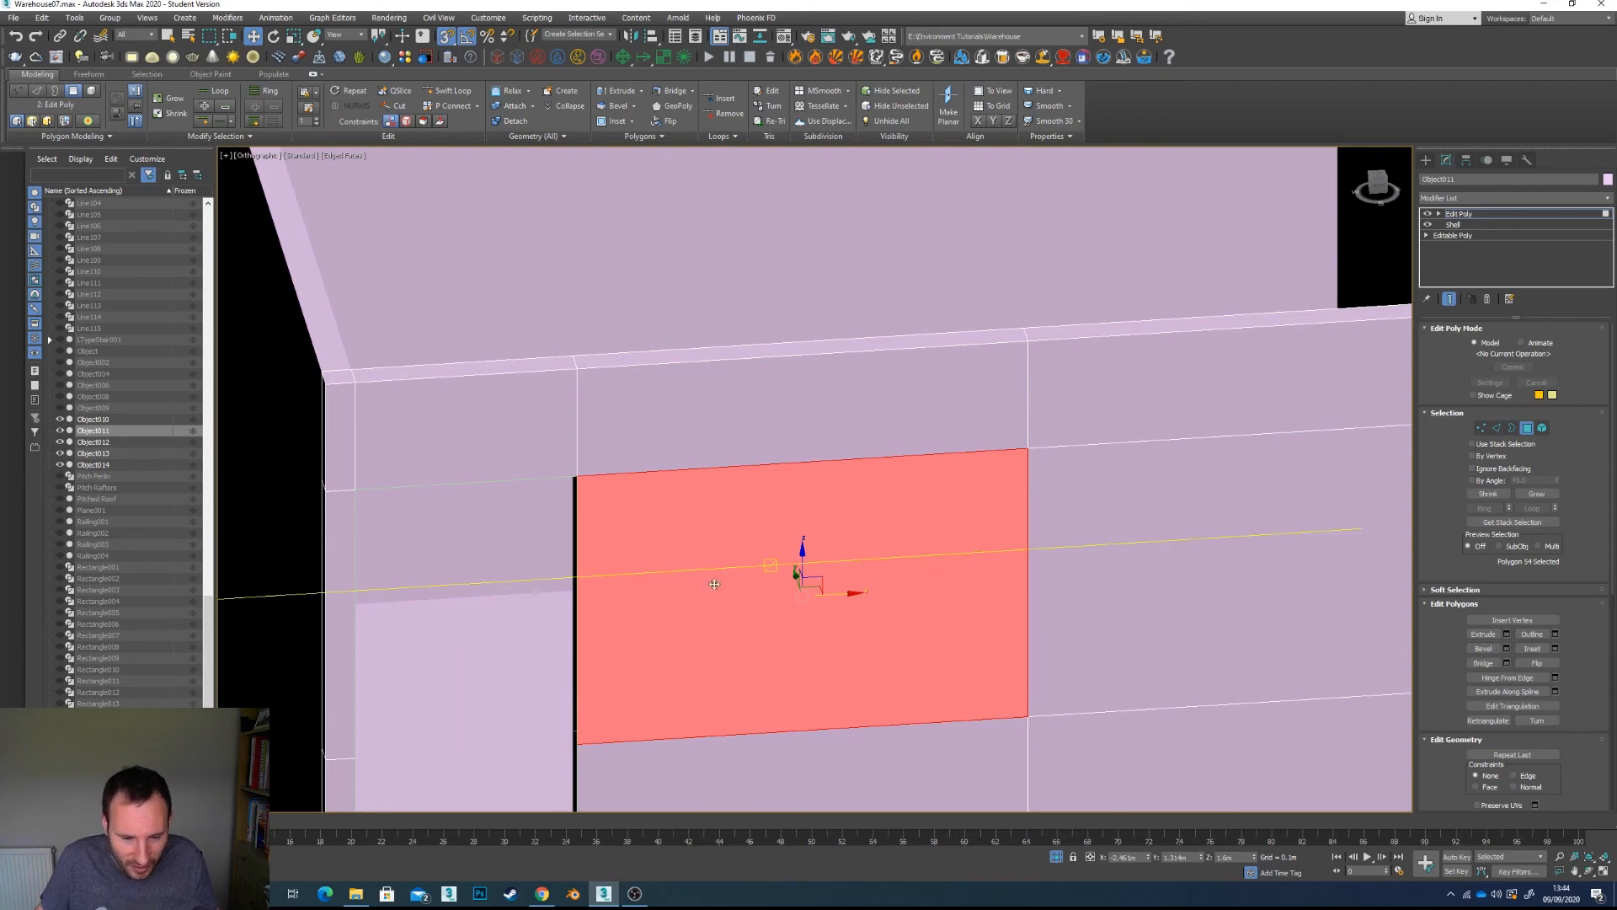
middle_click_drag(855, 585, 791, 595, "alt")
left_click(793, 593)
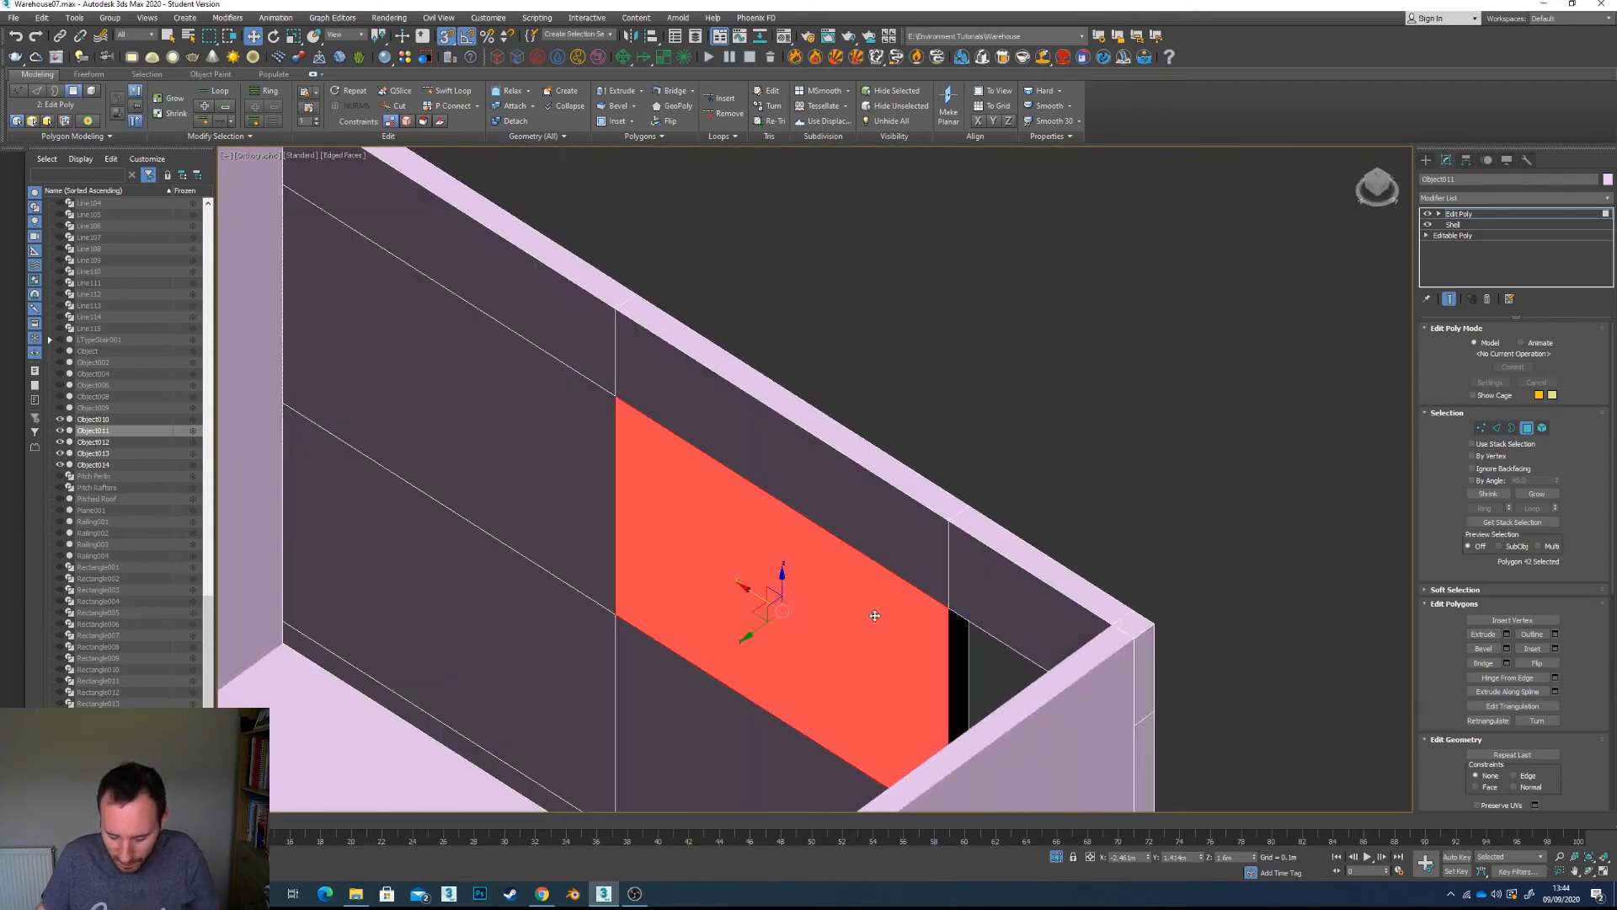
key("Delete")
Step: Clone the outer-face polygon of the front wall's middle upper panel to a new object a short distance in front of the wall
scroll(882, 615, "down", 3)
middle_click_drag(895, 632, 795, 621, "alt")
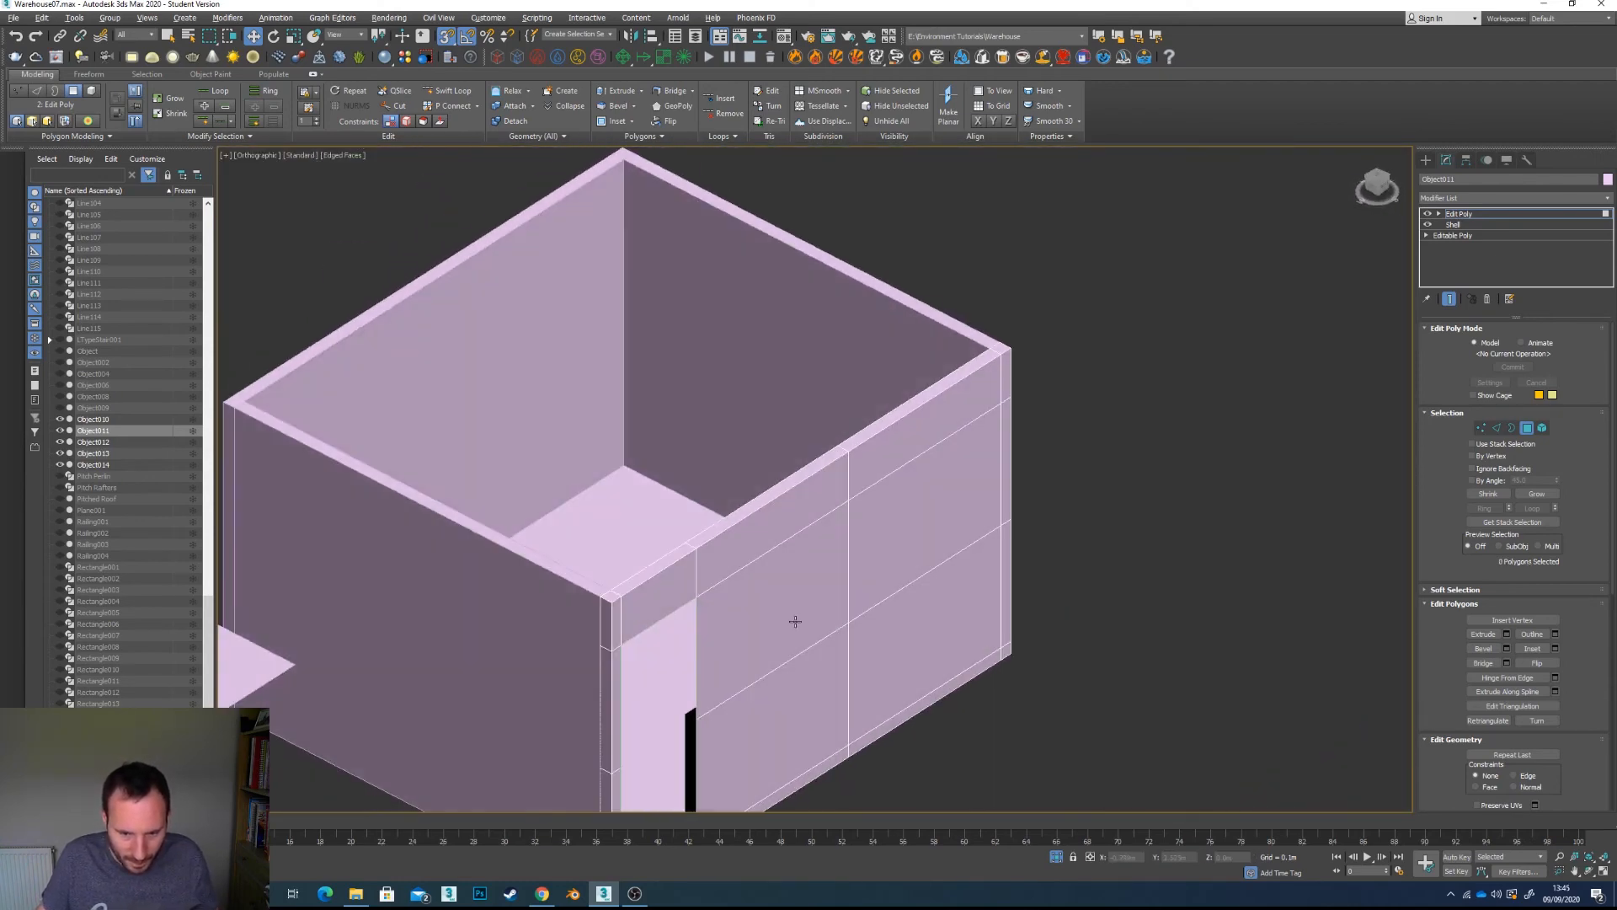
left_click(795, 613)
key("z")
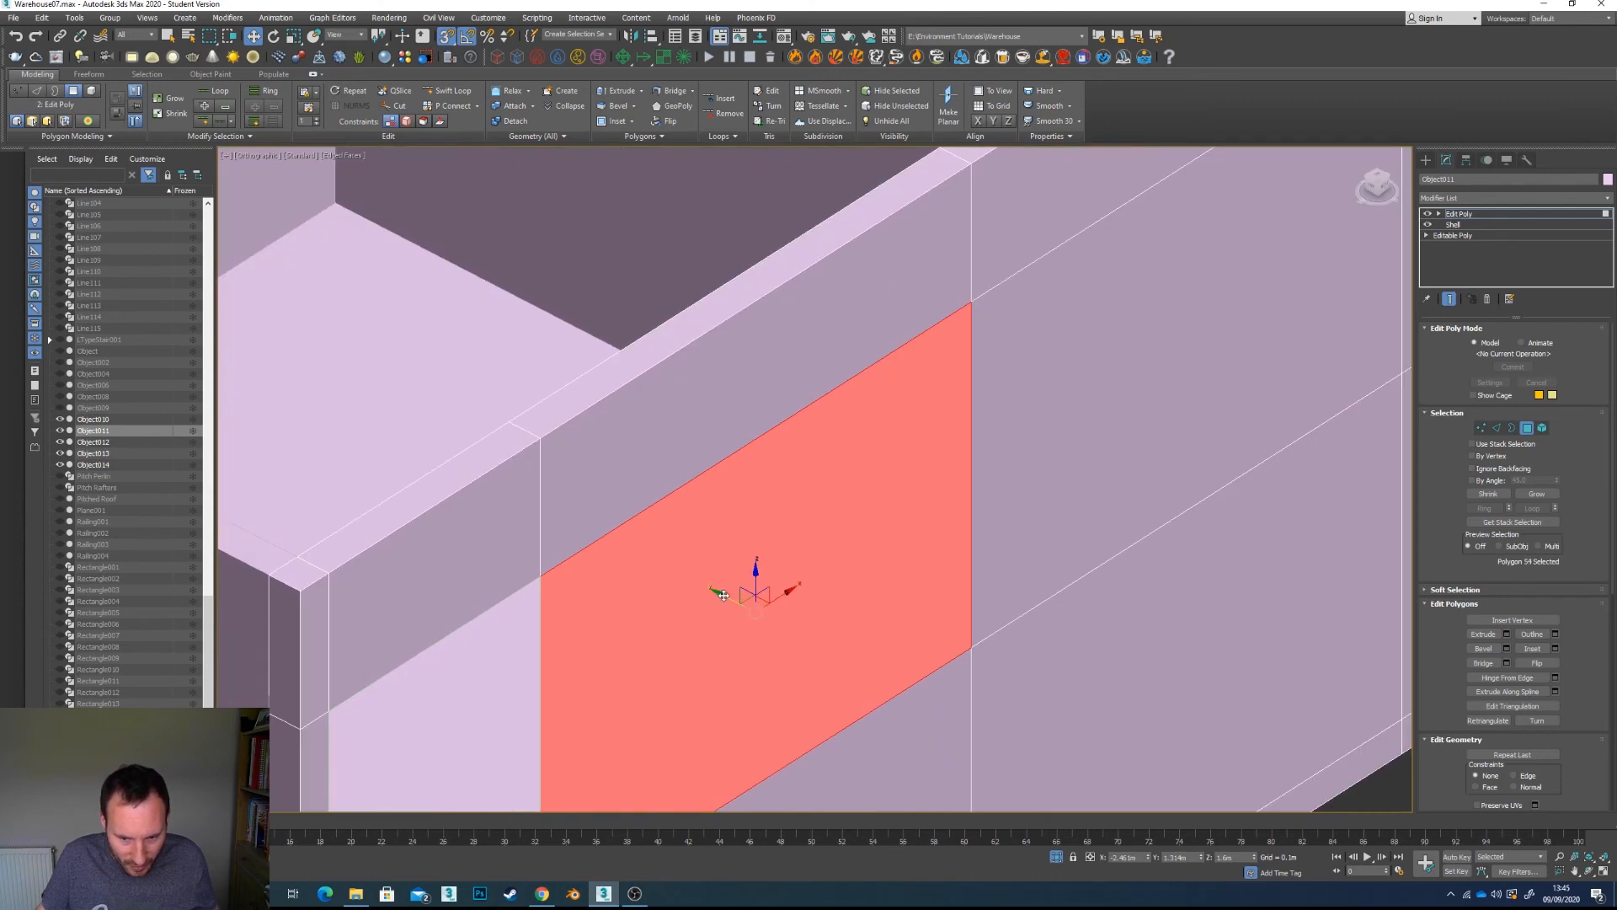
left_click_drag(717, 595, 858, 669, "shift")
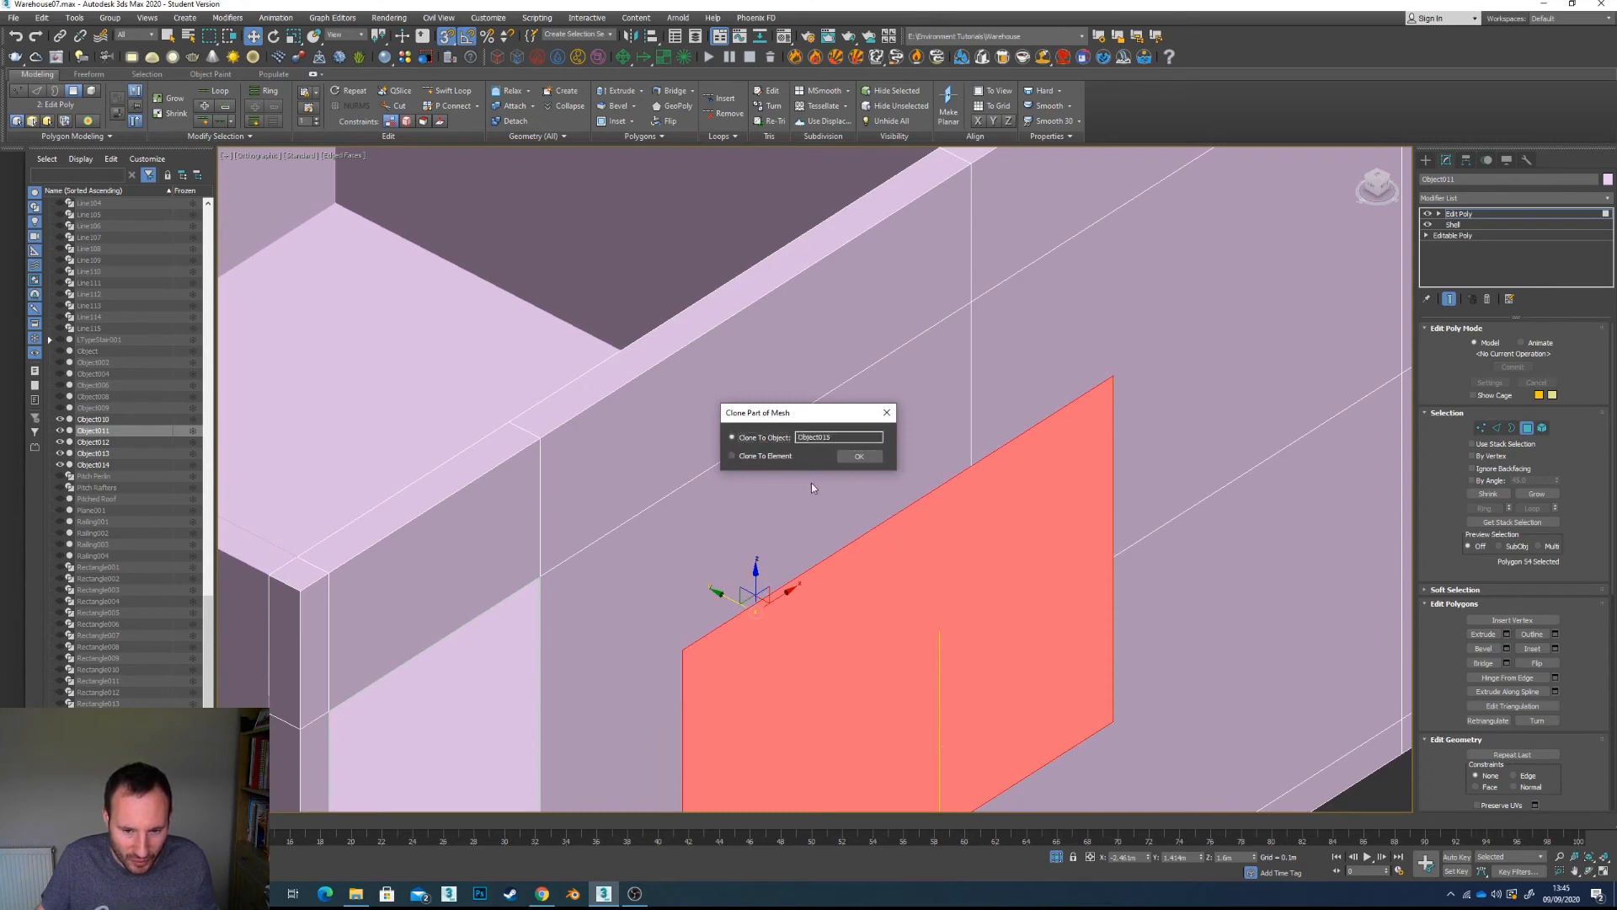
left_click(733, 438)
left_click(858, 457)
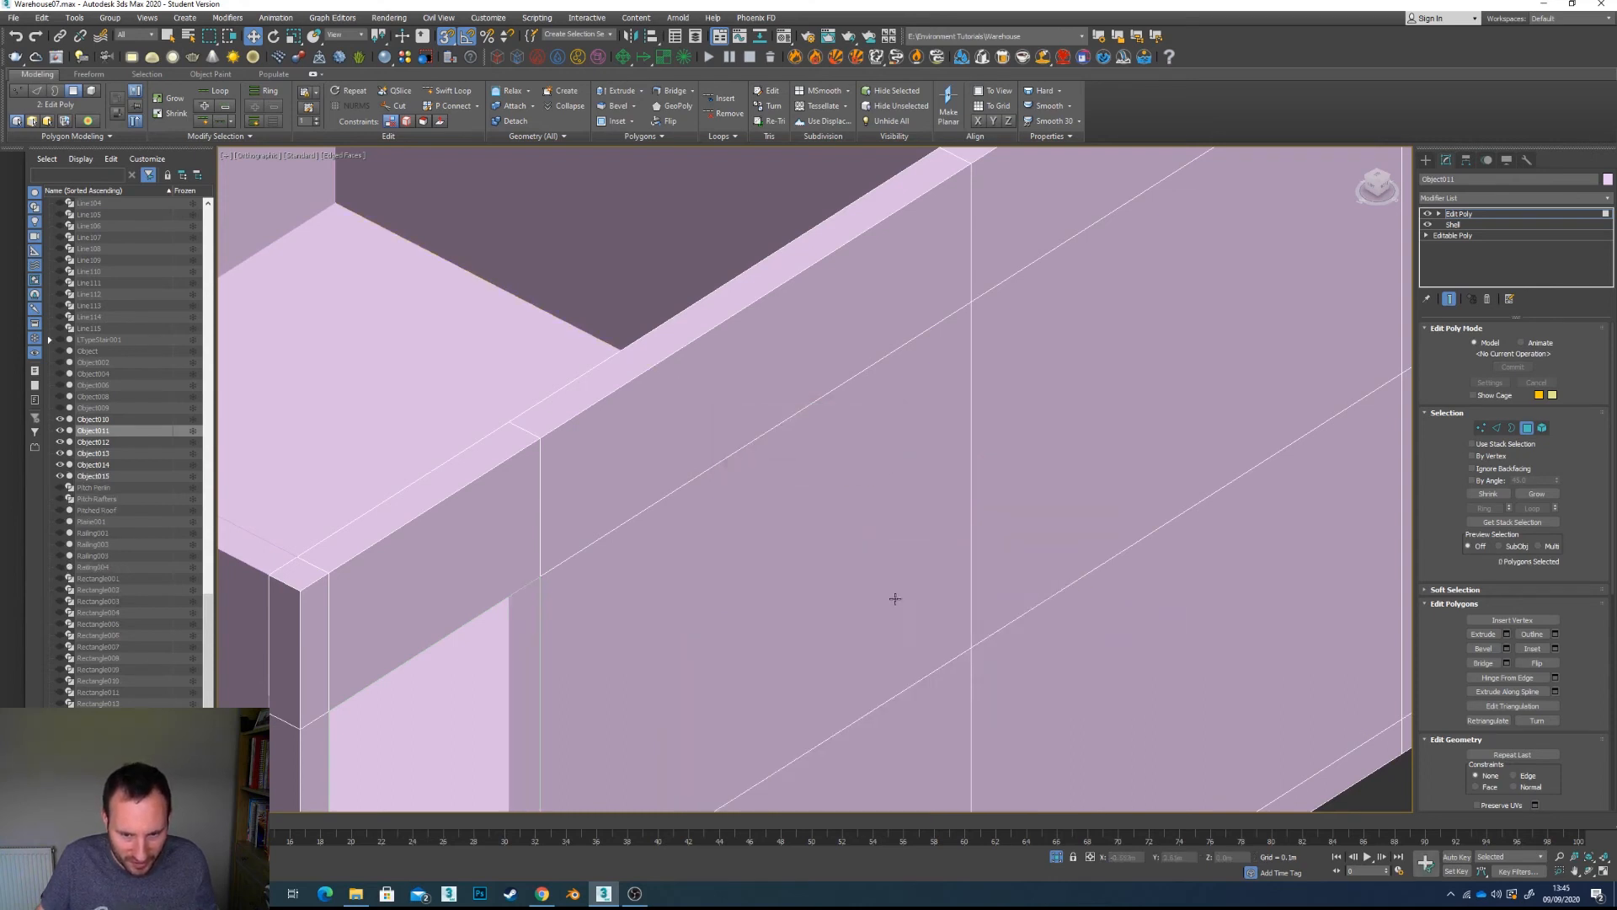
scroll(896, 600, "down", 6)
middle_click_drag(808, 675, 906, 710)
scroll(968, 537, "up", 10)
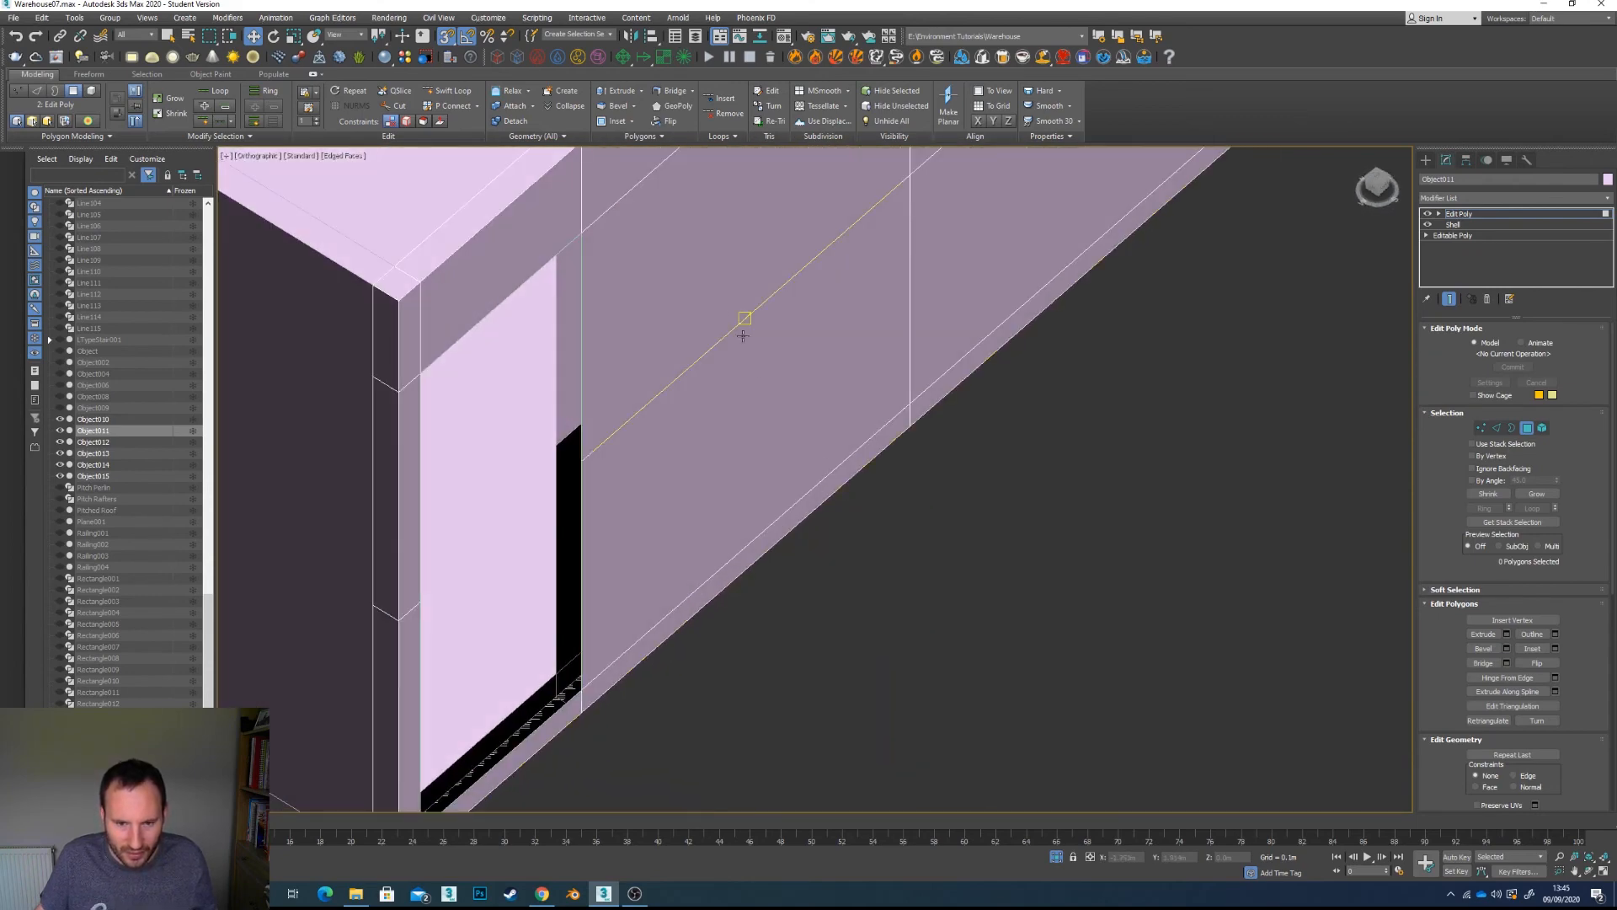
left_click(738, 316)
middle_click_drag(721, 303, 824, 569)
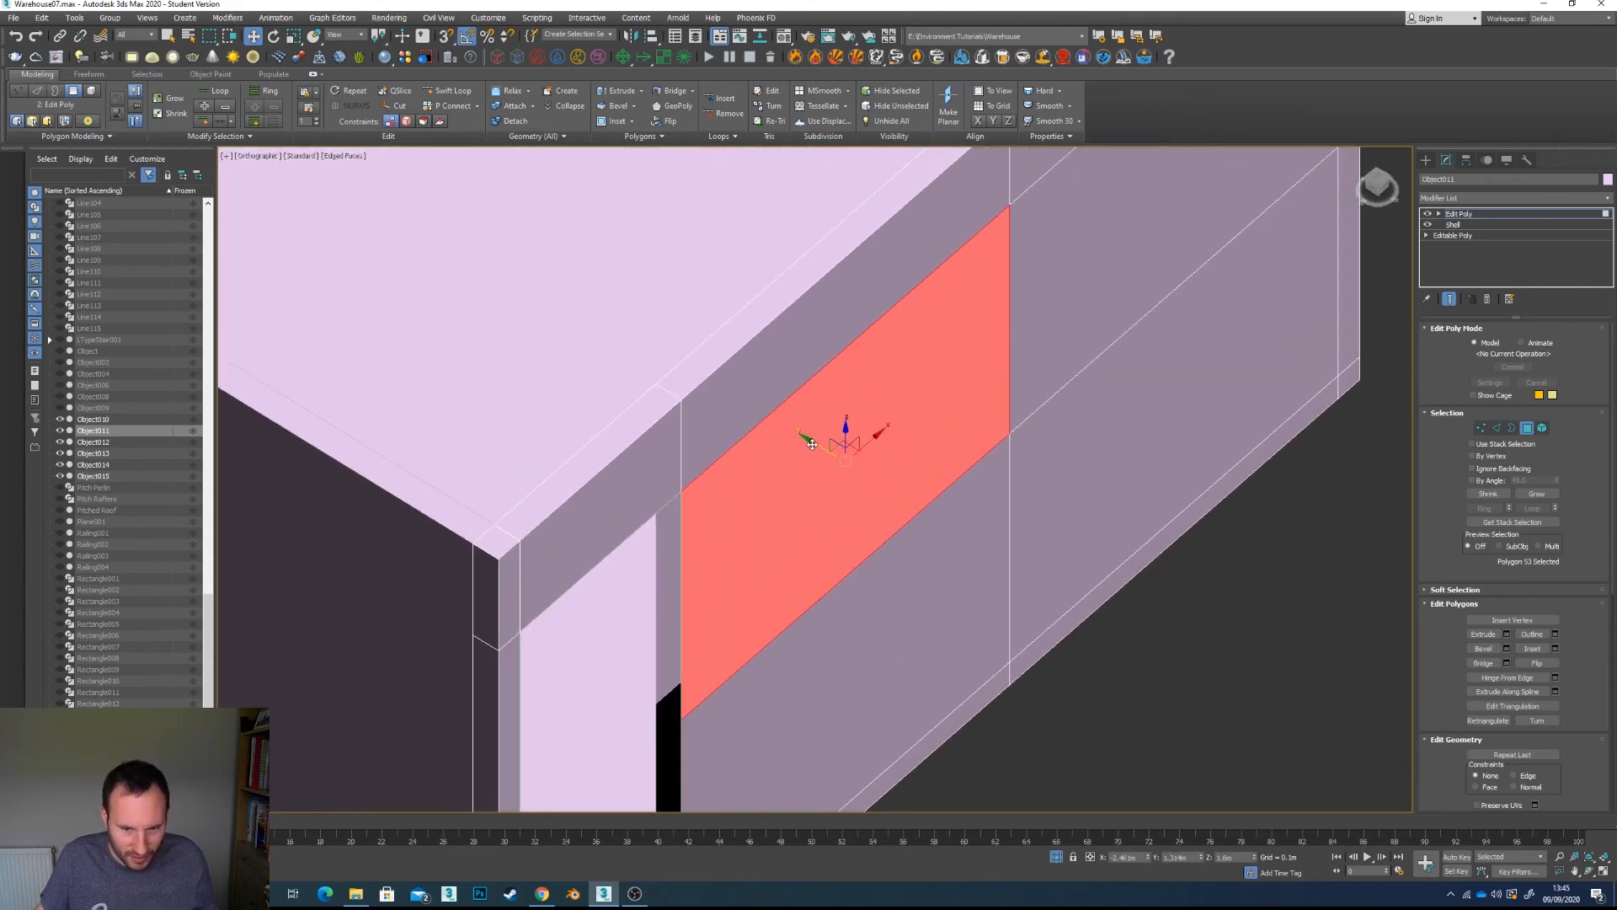
left_click_drag(807, 460, 884, 494)
key("ctrl+a")
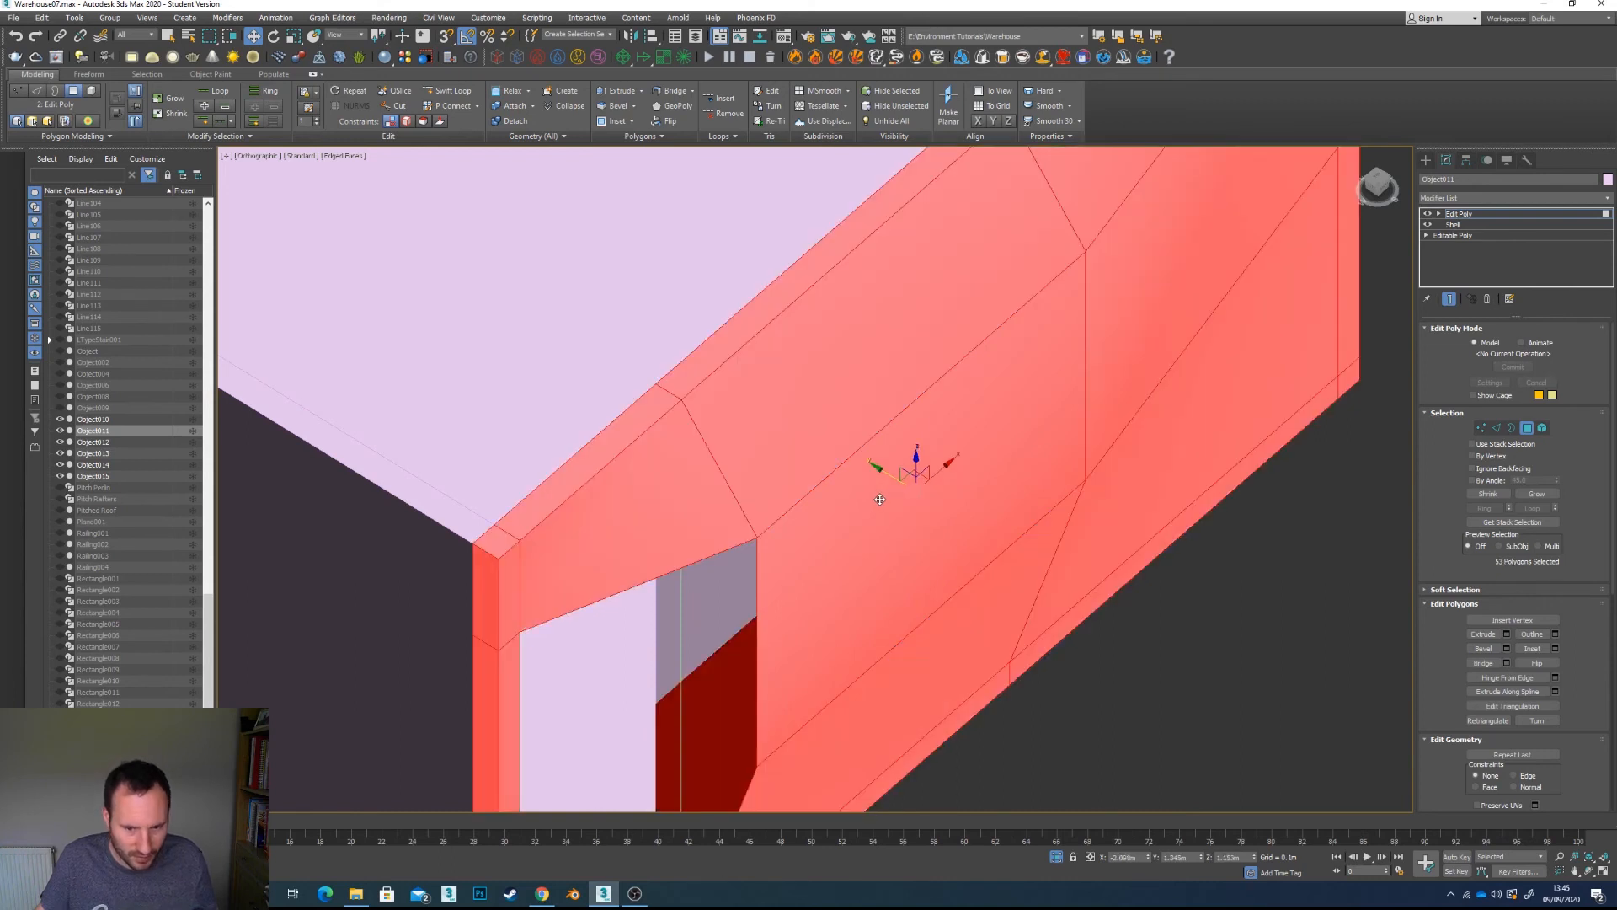
key("ctrl+z")
key("ctrl+z")
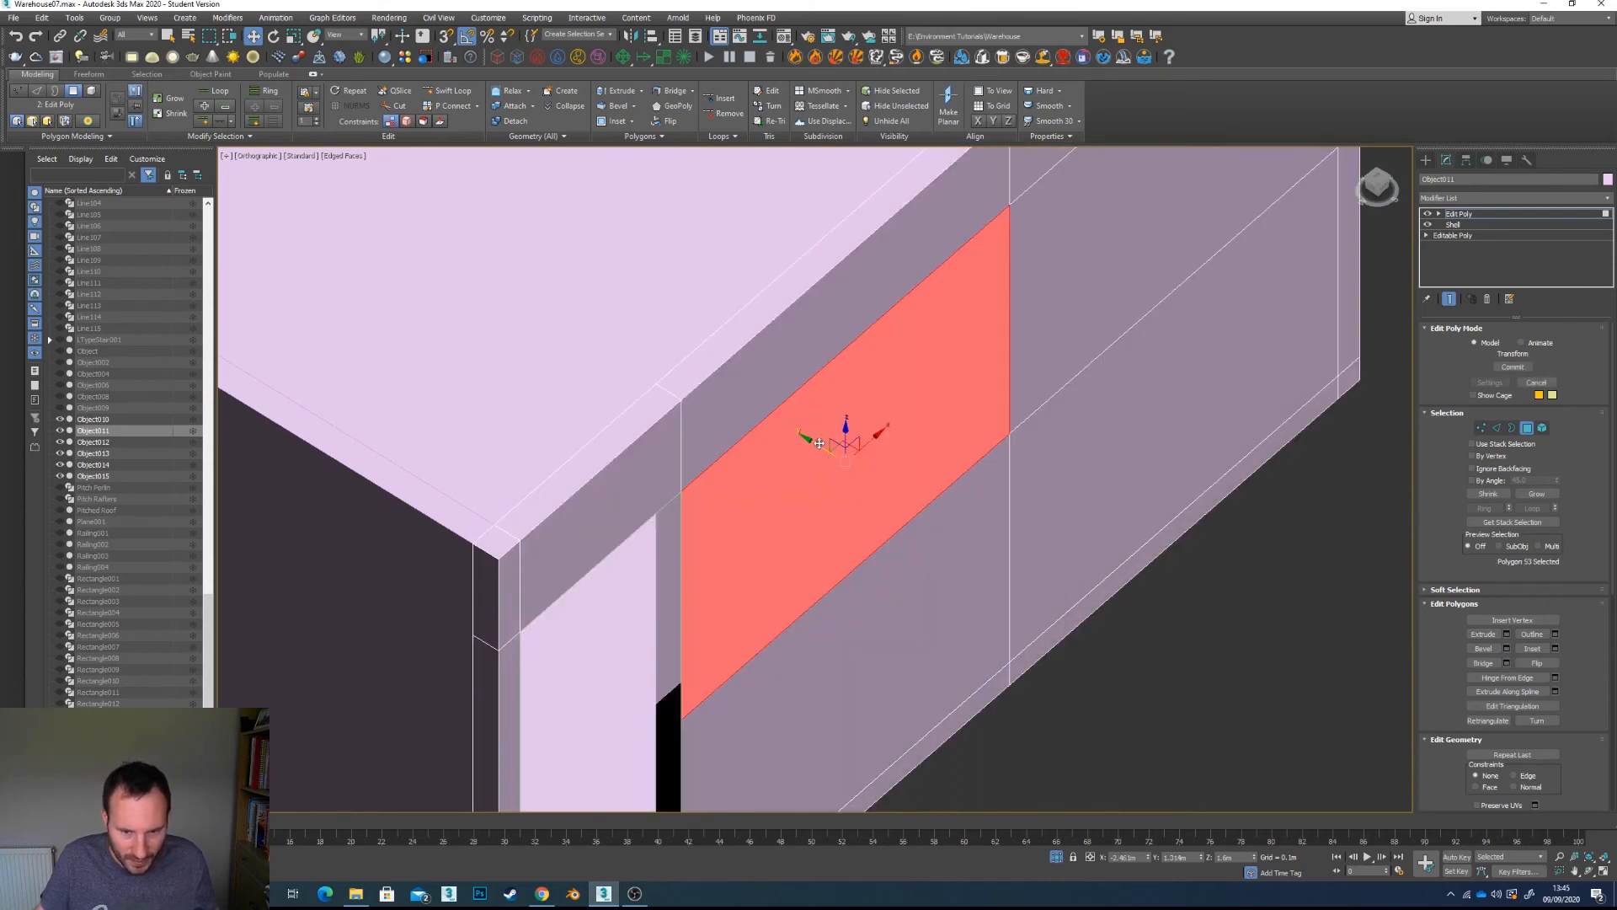
Step: Clone the middle upper panel's outer polygon to a new object named Object016, farther out from the front wall
left_click_drag(819, 443, 997, 559, "shift")
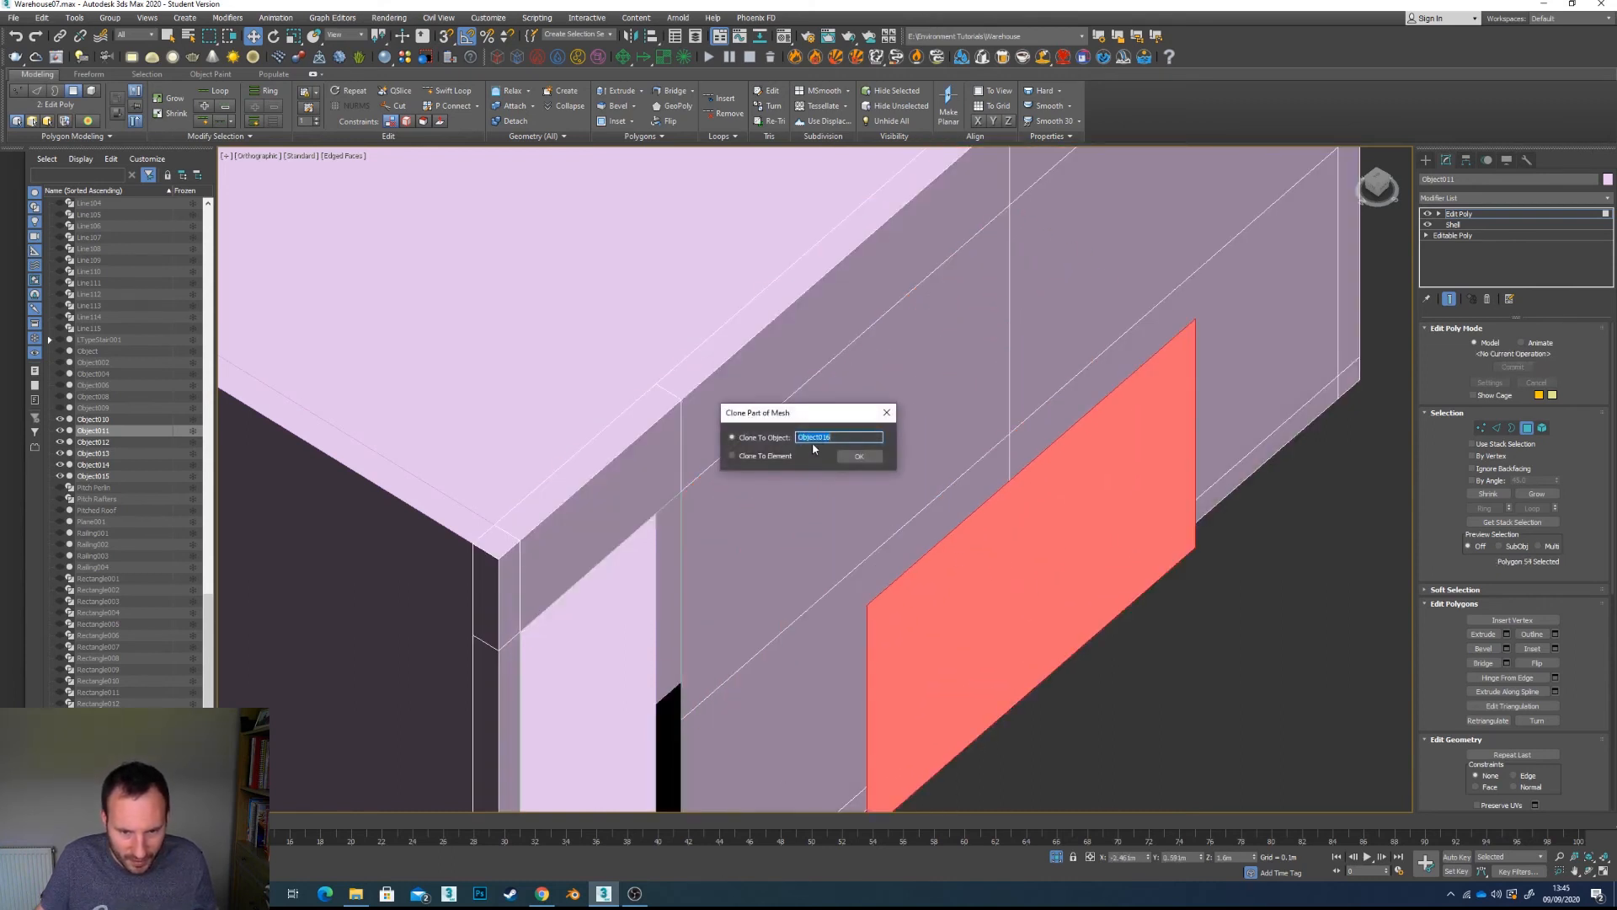
left_click(734, 438)
left_click(859, 455)
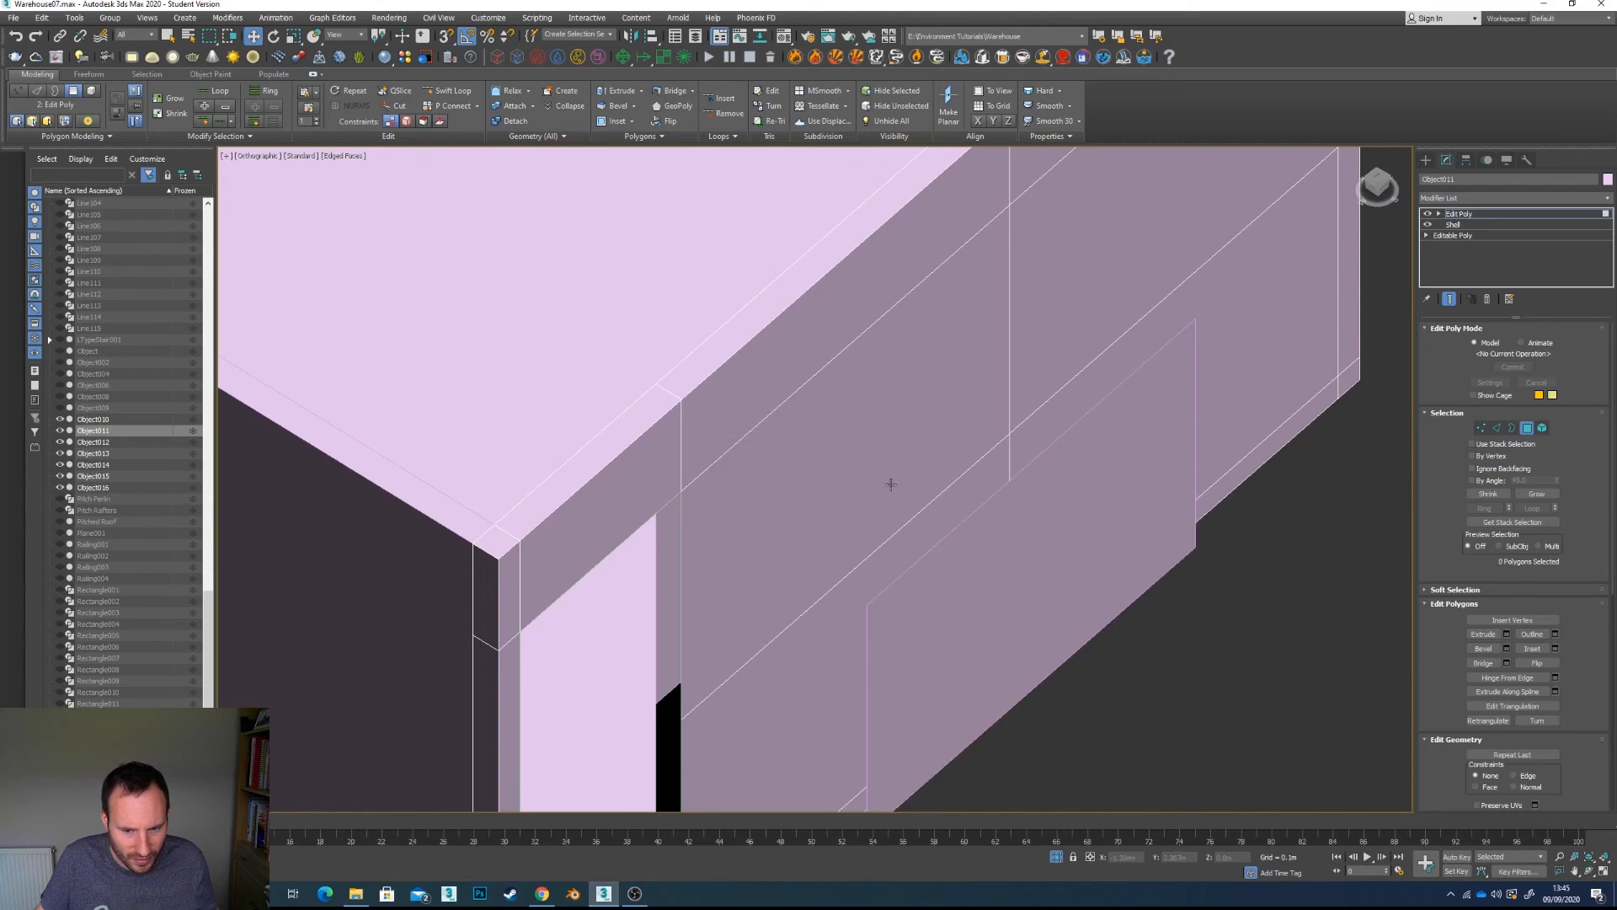
Step: Delete the outer-face polygon of the front wall's middle upper panel to open up the area beside the door
scroll(1086, 682, "down", 5)
scroll(1091, 522, "up", 5)
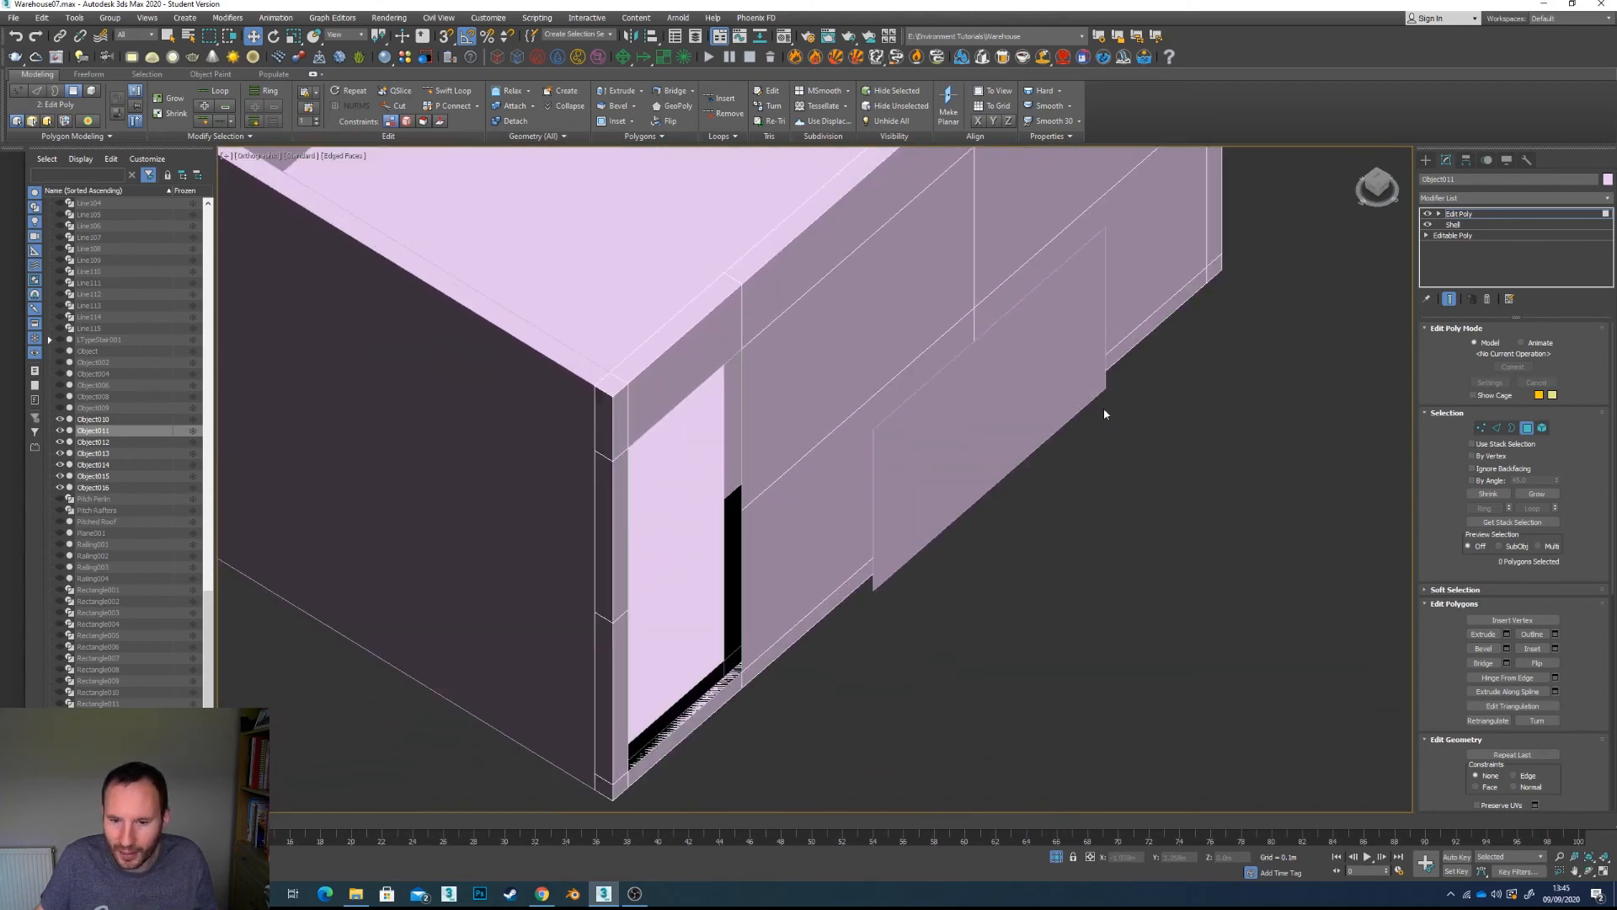
left_click(1527, 429)
scroll(874, 482, "up", 3)
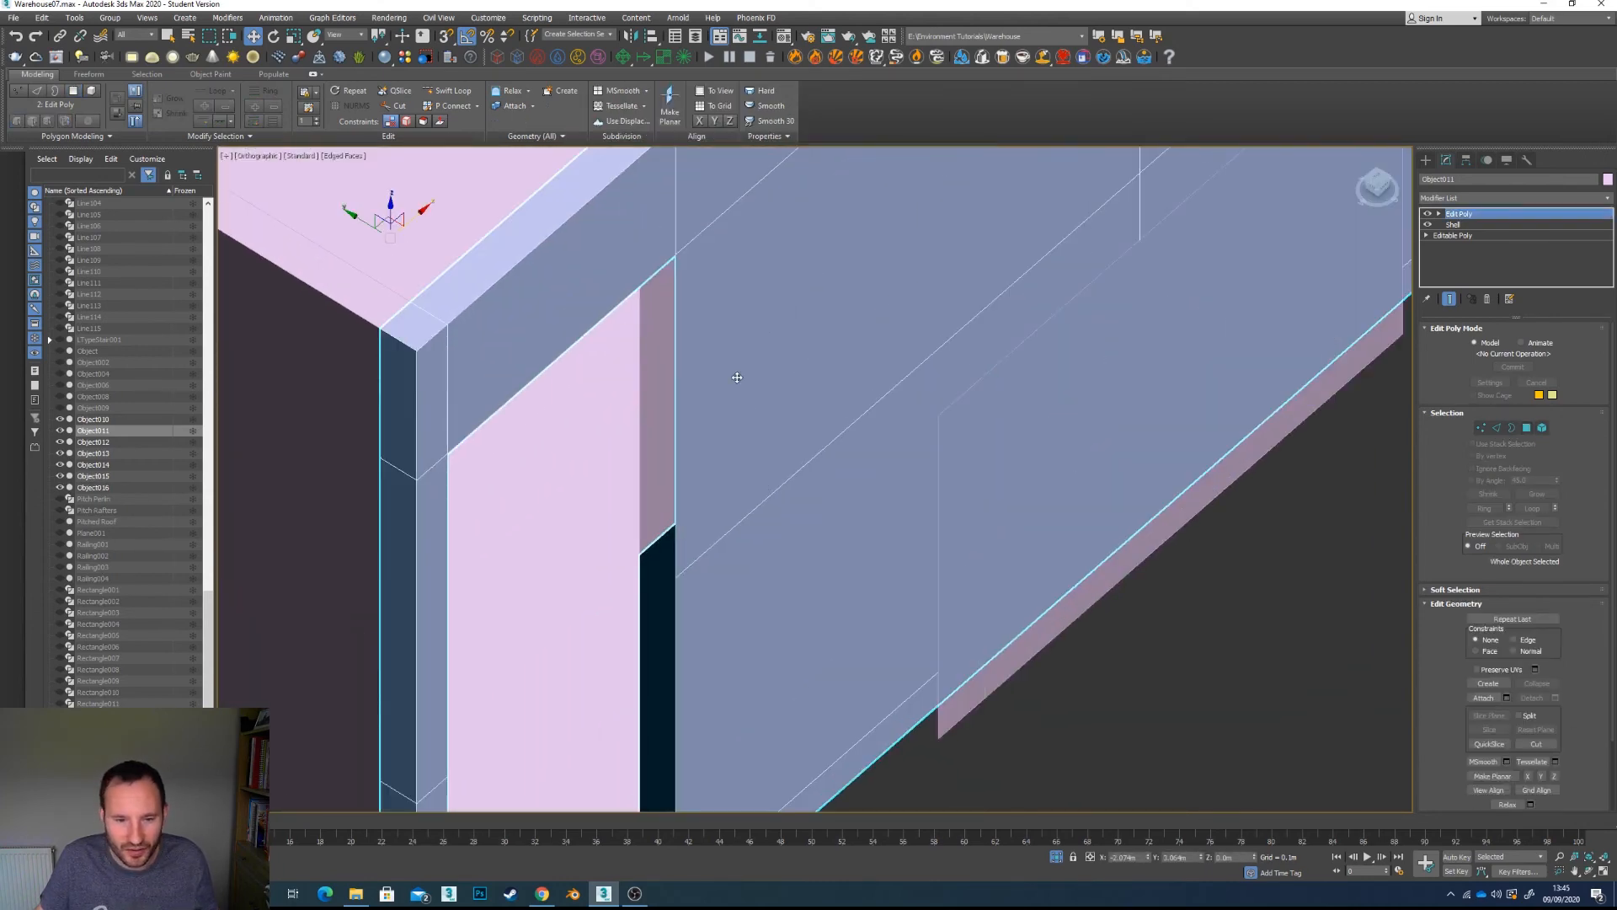
left_click(1527, 428)
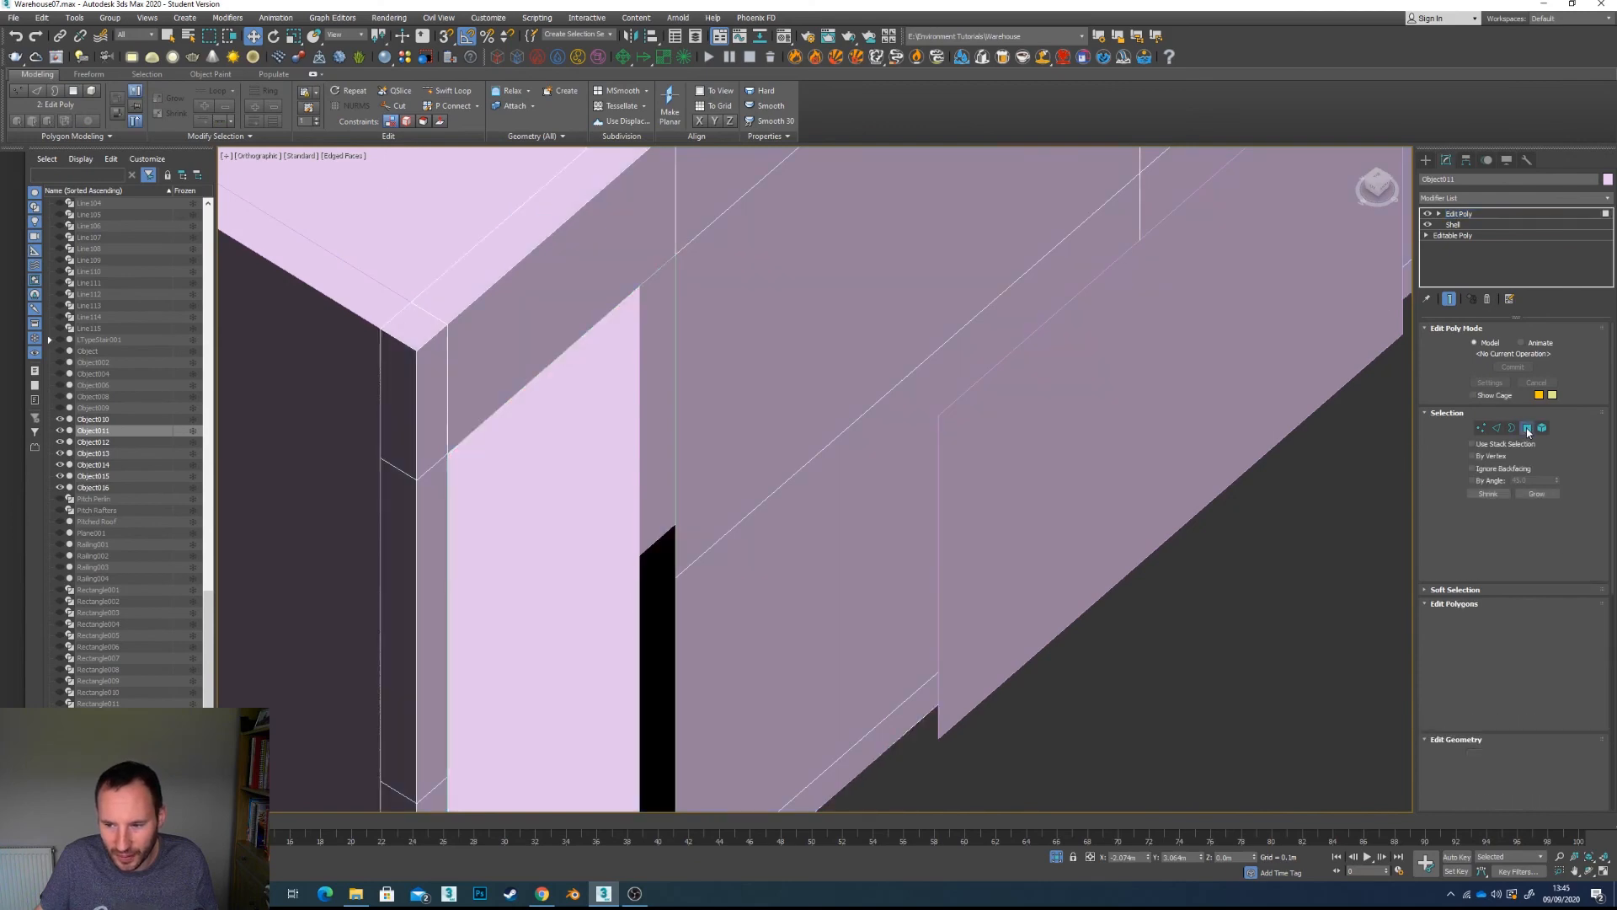
left_click(833, 418)
middle_click_drag(791, 400, 792, 472, "alt")
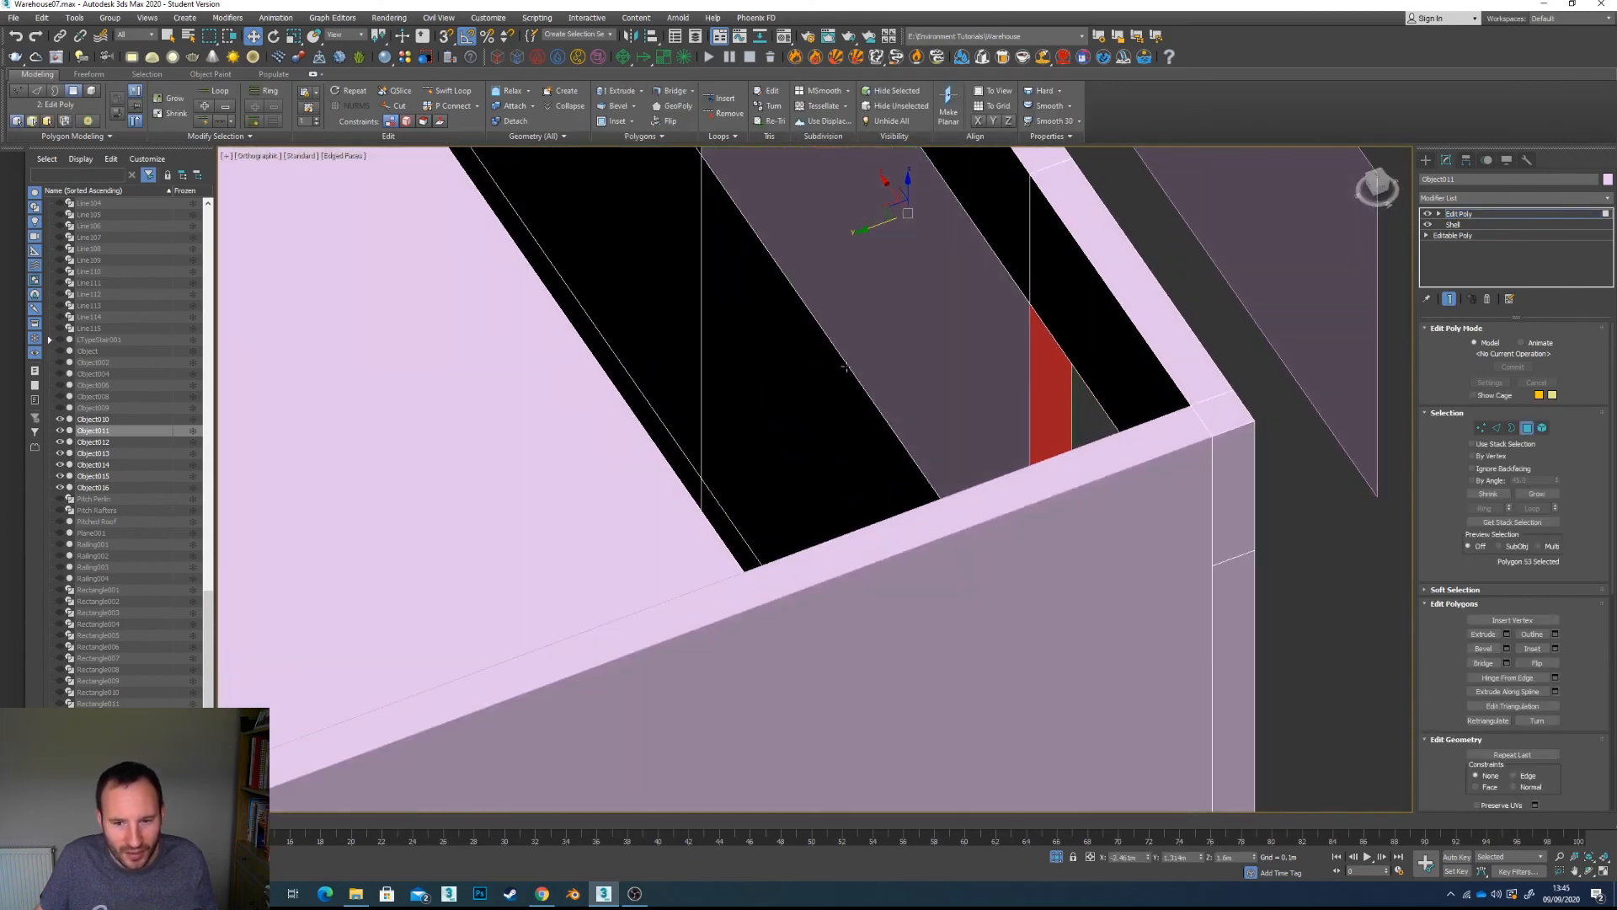
left_click(879, 356, "ctrl")
scroll(886, 355, "down", 3)
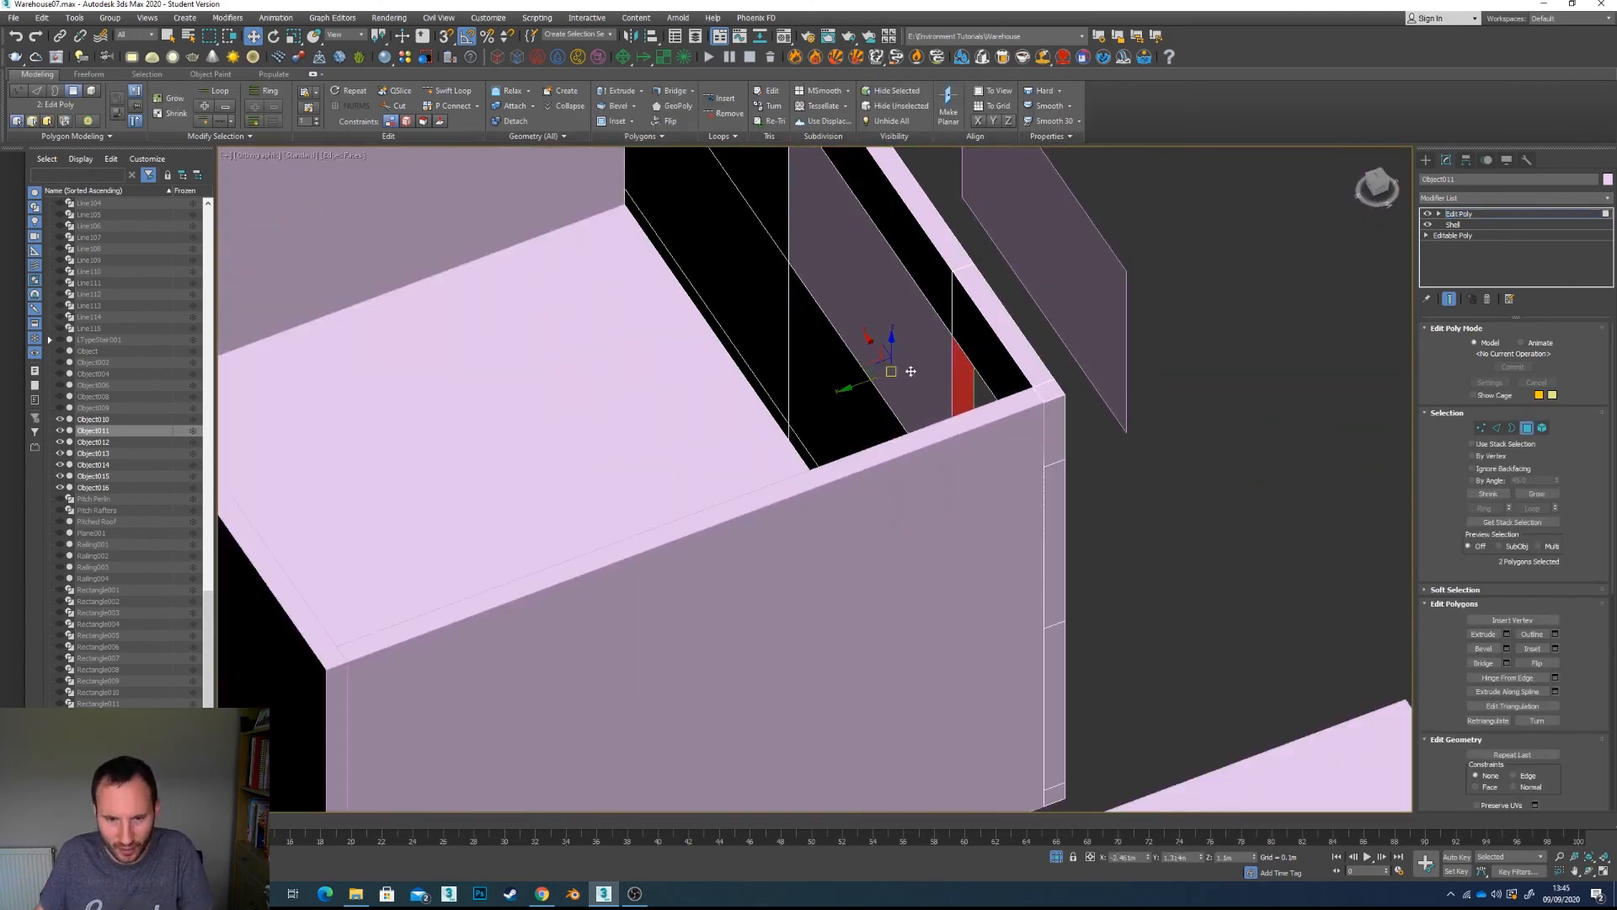
scroll(1028, 452, "up", 3)
middle_click_drag(1028, 451, 679, 515, "alt")
left_click(712, 403)
key("Delete")
Step: Delete the outer and inner polygons of the front wall's right upper panel
scroll(681, 529, "down", 3)
scroll(701, 462, "up", 3)
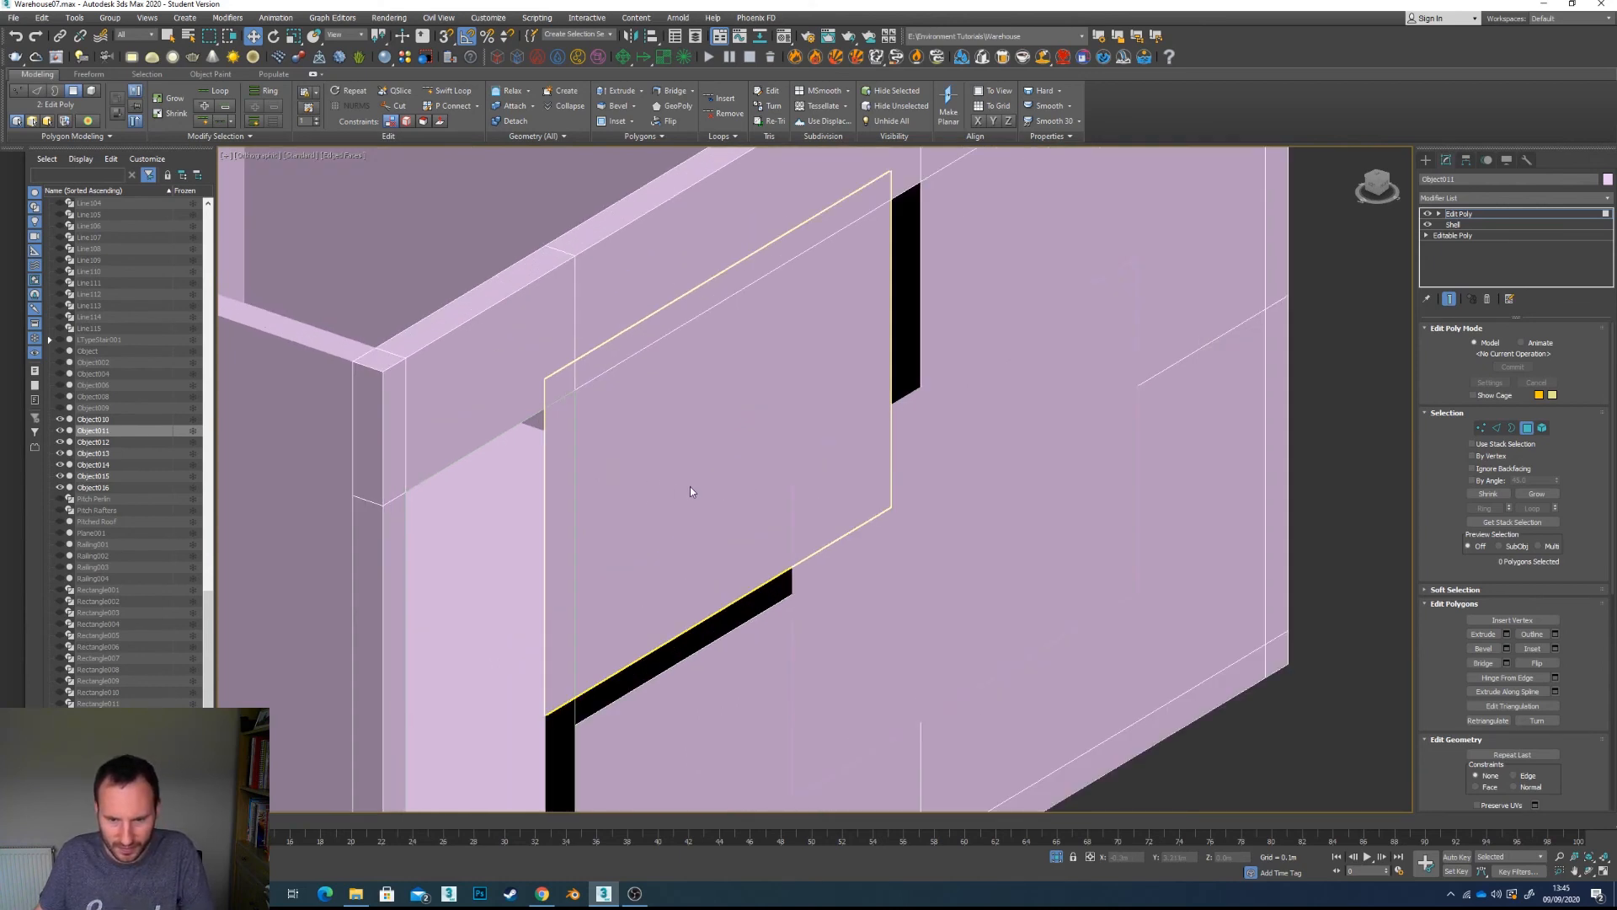
scroll(731, 421, "down", 5)
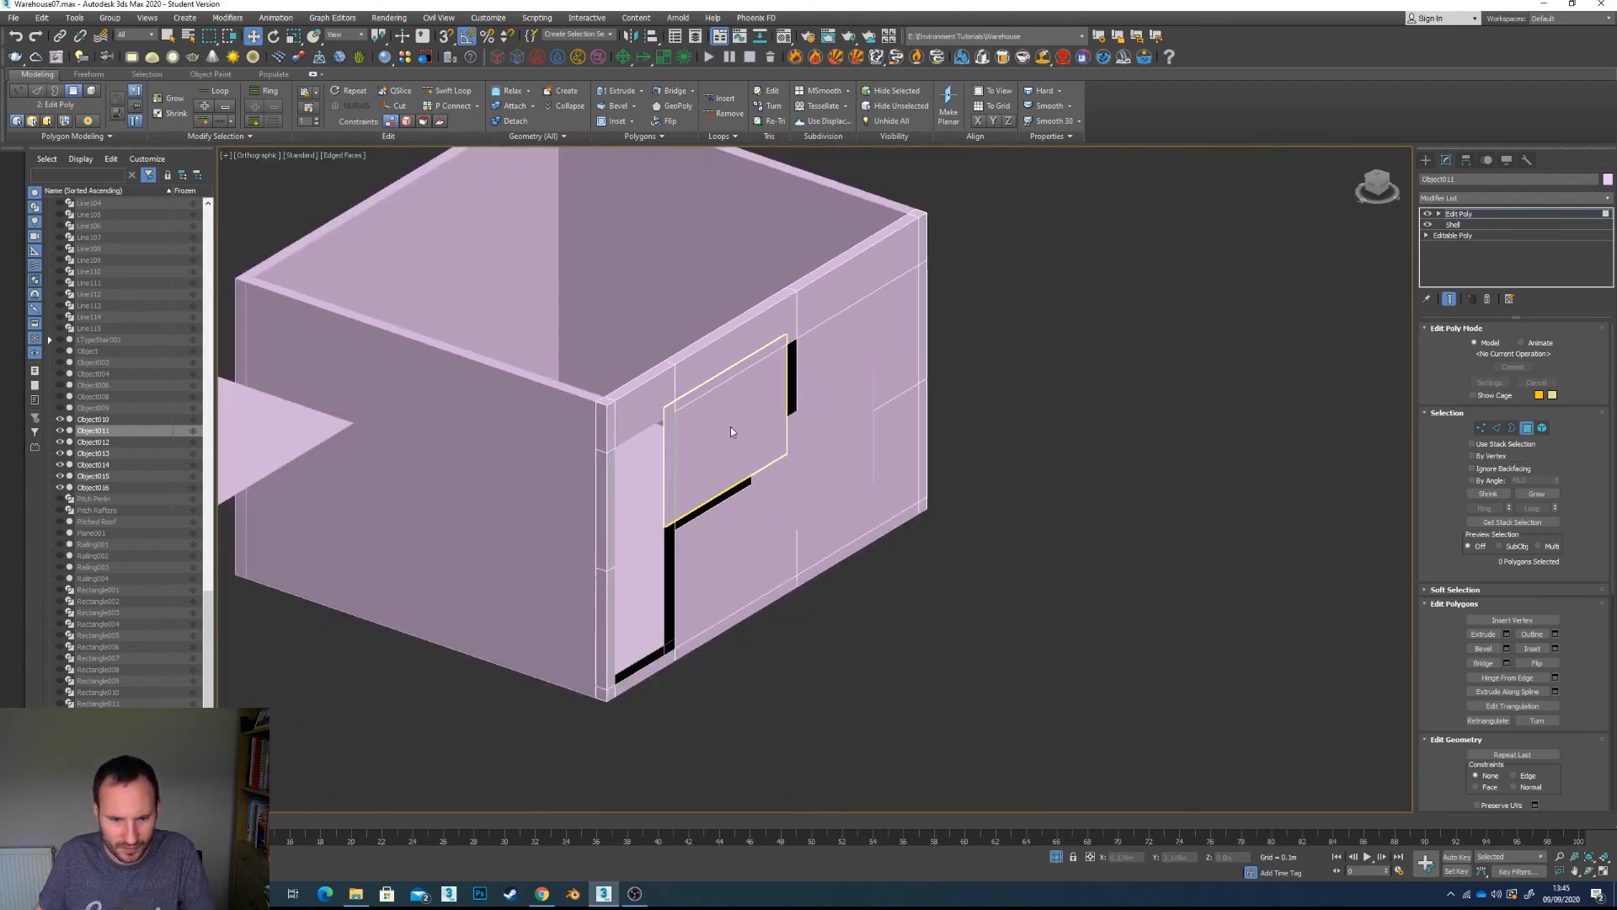
scroll(730, 426, "up", 6)
left_click(1053, 423)
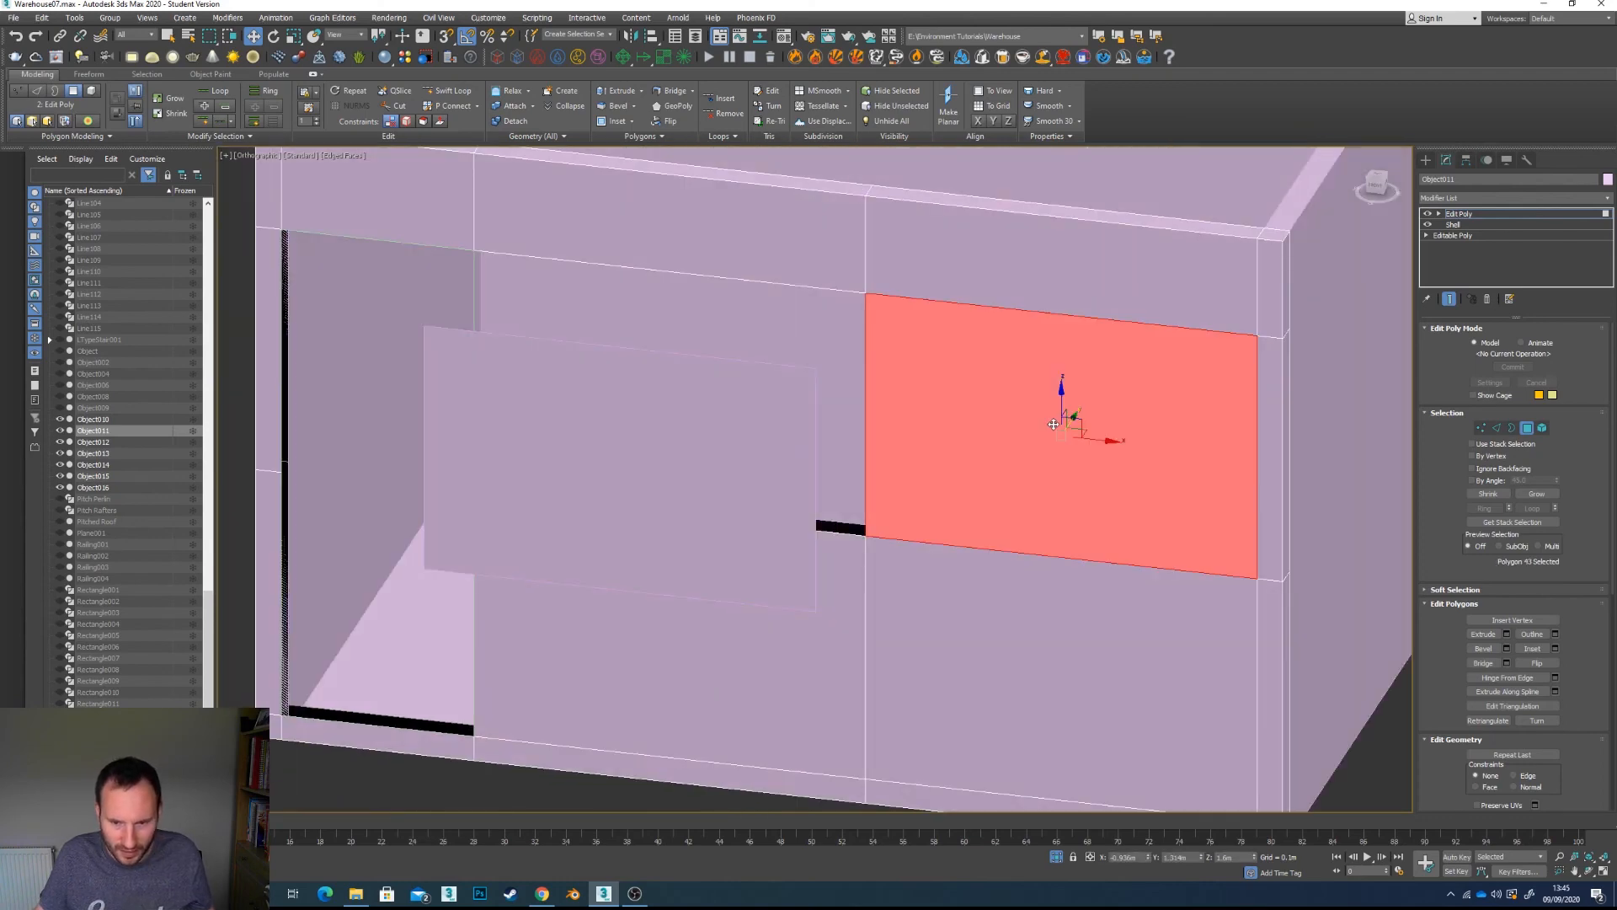
key("Delete")
scroll(1053, 421, "down", 4)
left_click(982, 398)
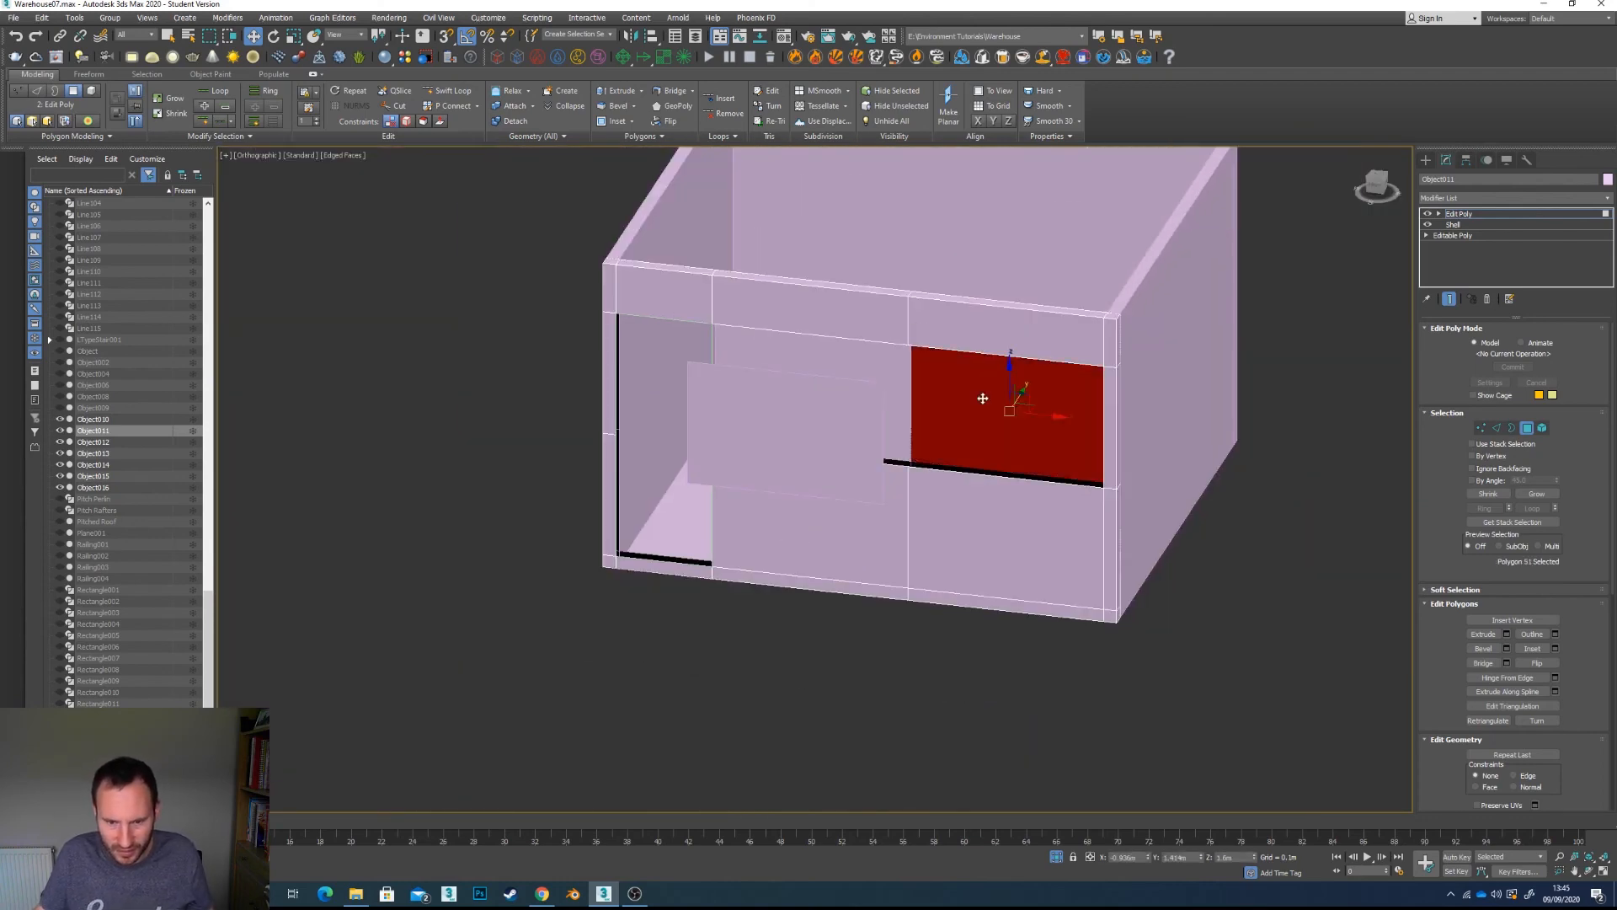
key("Delete")
Step: Delete the cloned panel object nearer the front wall and select the remaining clone, Object016
scroll(917, 428, "up", 4)
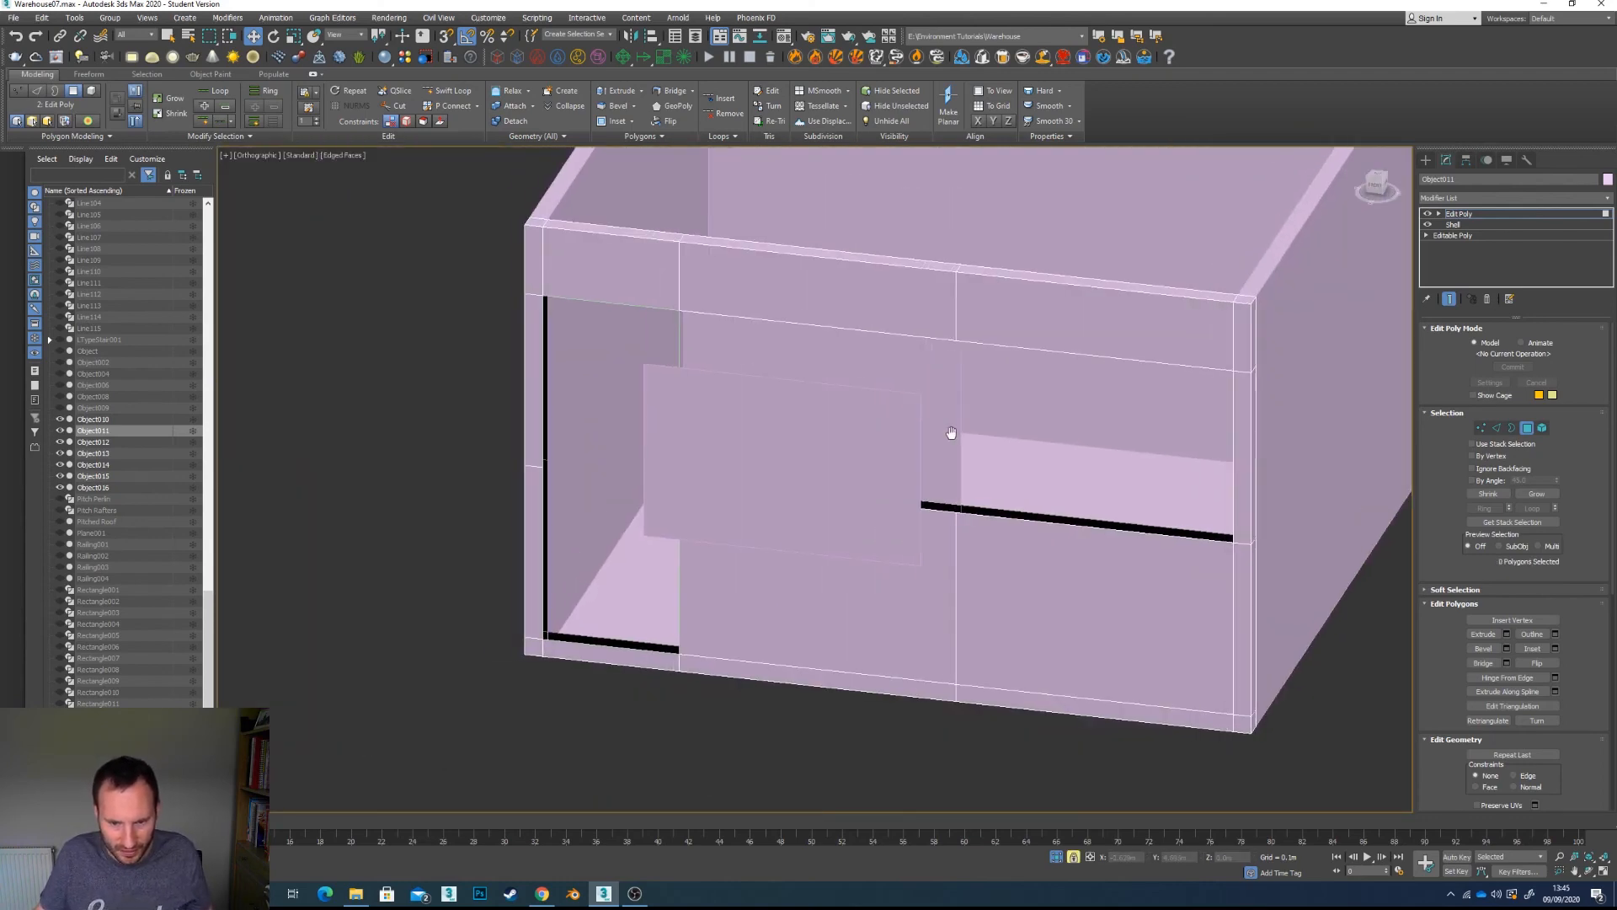
middle_click_drag(940, 463, 845, 461, "alt")
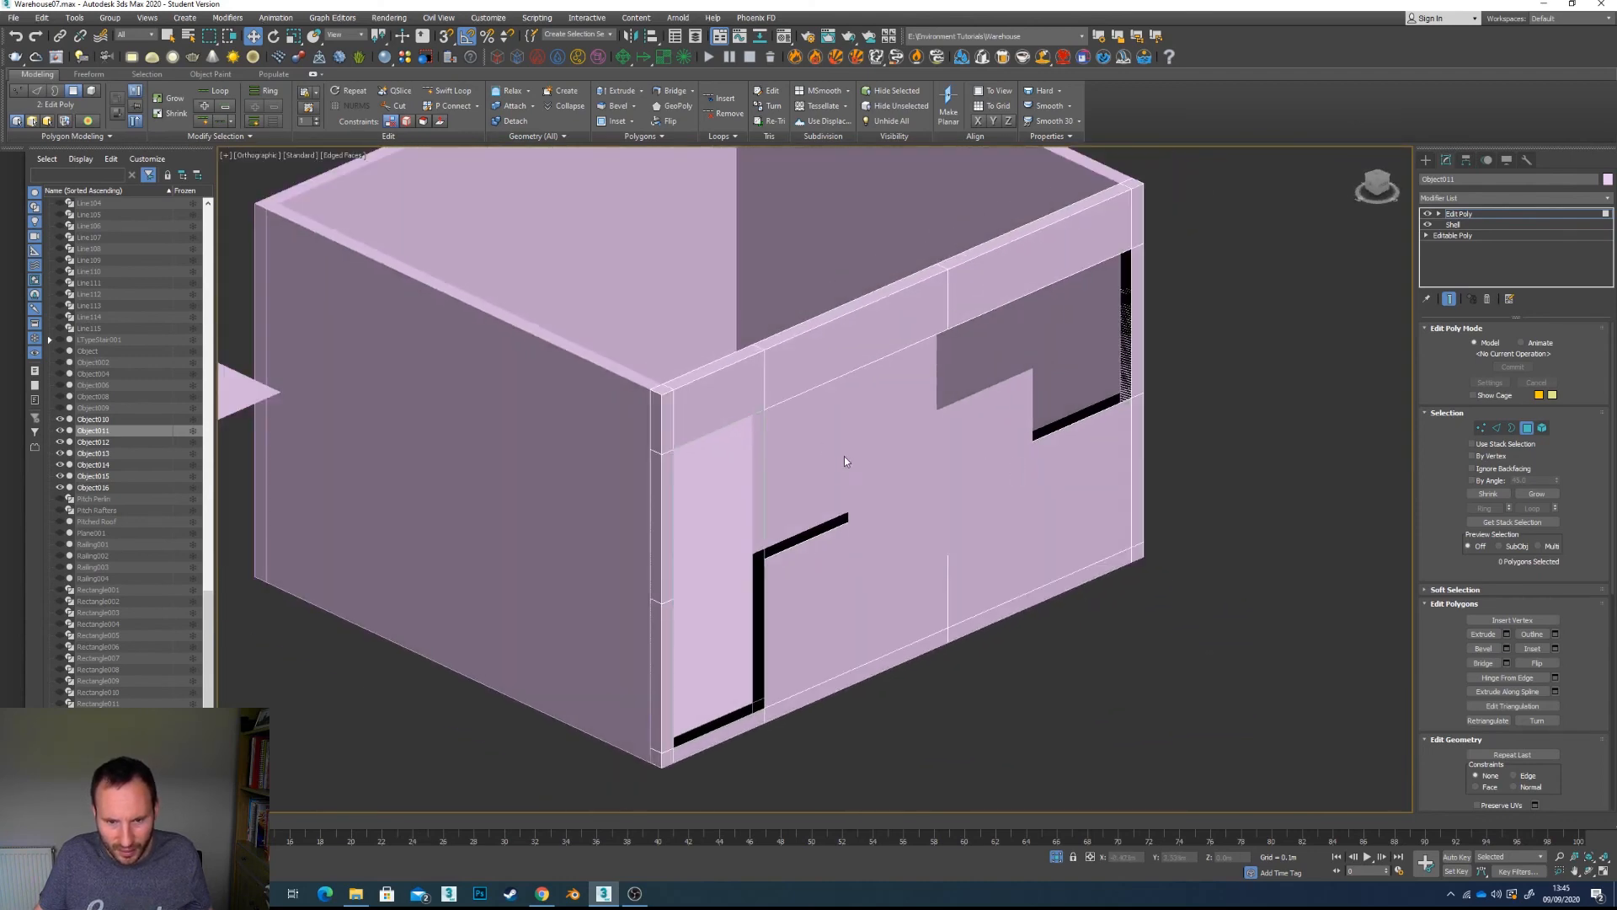
left_click(1531, 428)
scroll(919, 470, "up", 4)
left_click(747, 447)
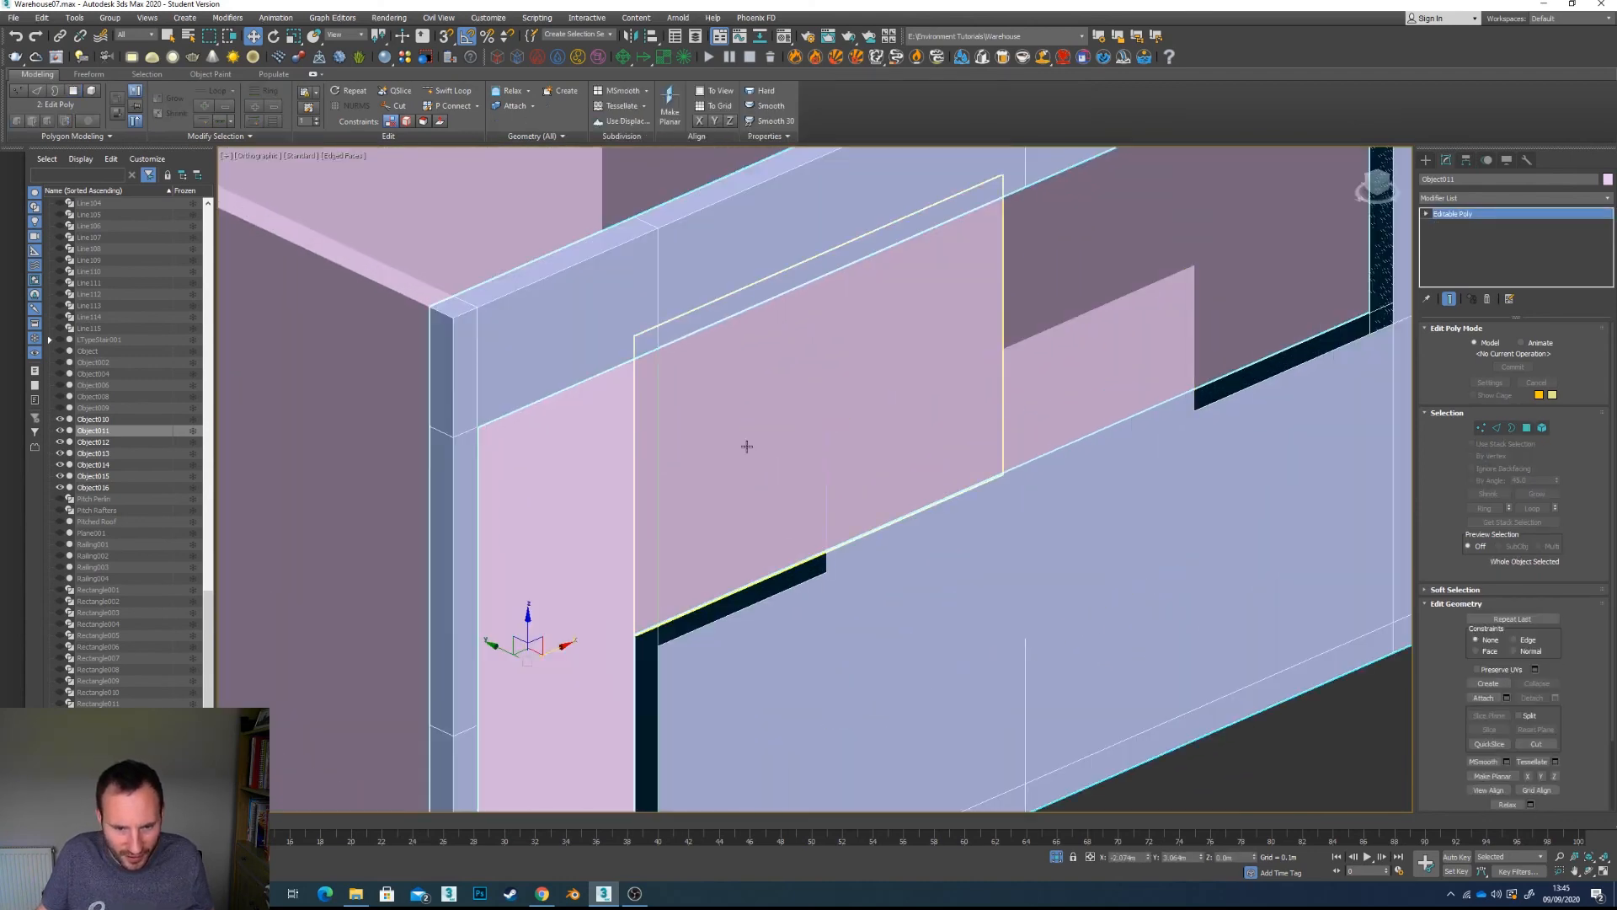
key("Delete")
scroll(842, 472, "down", 3)
left_click(942, 498)
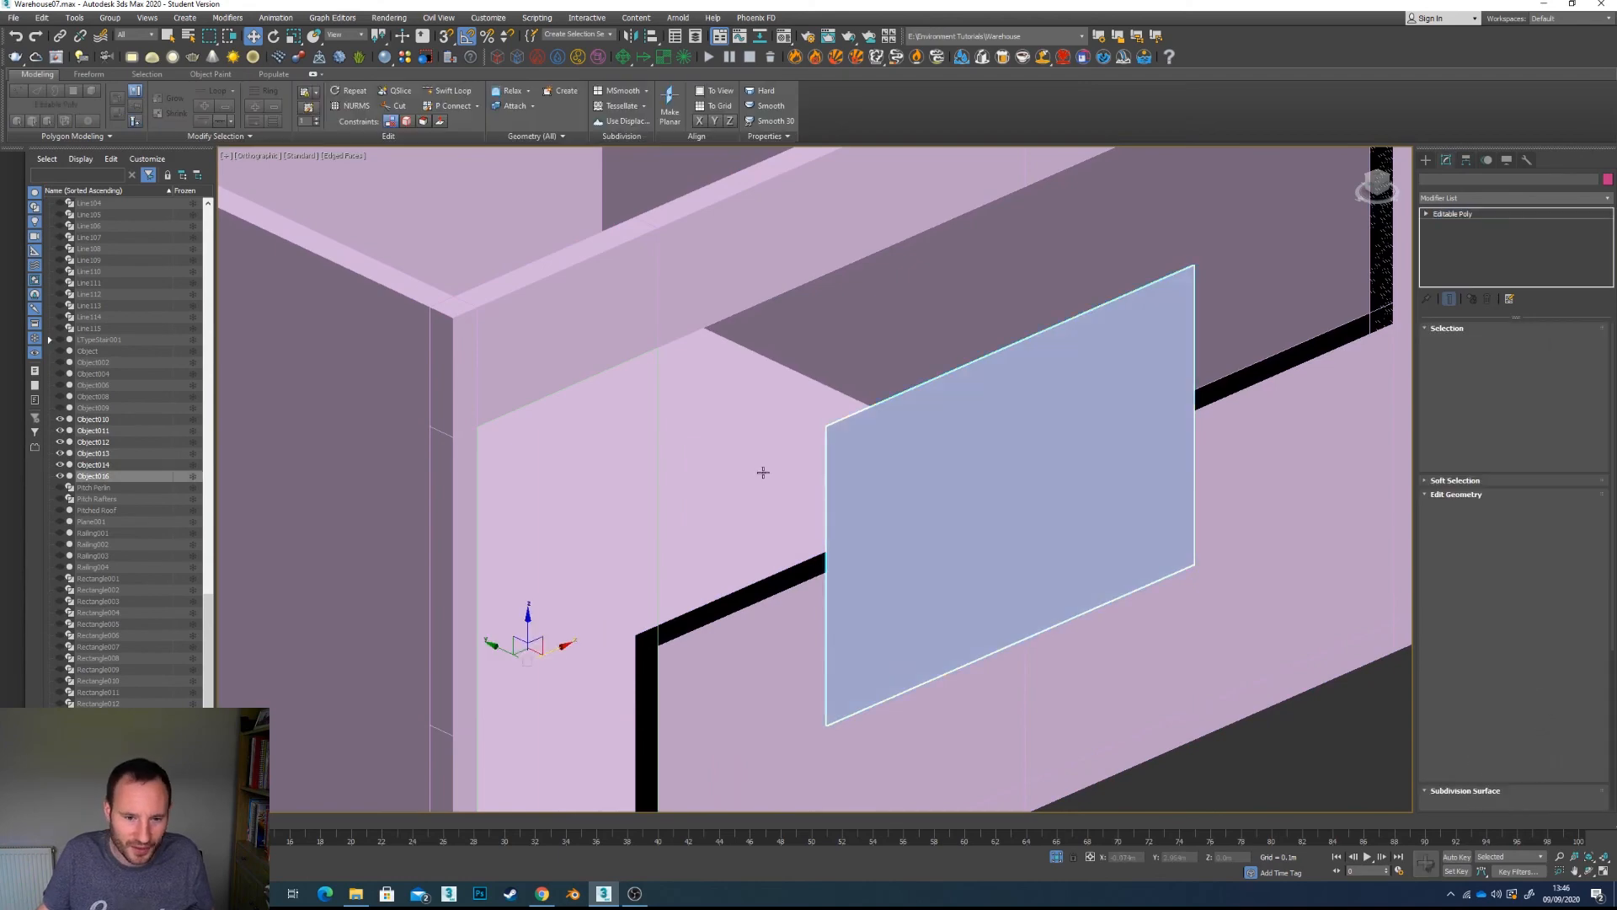
Step: Bridge the front wall's outer and inner bottom edges across the wall thickness at the base of the door opening
scroll(827, 531, "down", 4)
middle_click_drag(833, 539, 775, 564, "alt")
middle_click_drag(614, 769, 648, 585)
scroll(648, 584, "up", 4)
middle_click_drag(768, 512, 772, 662)
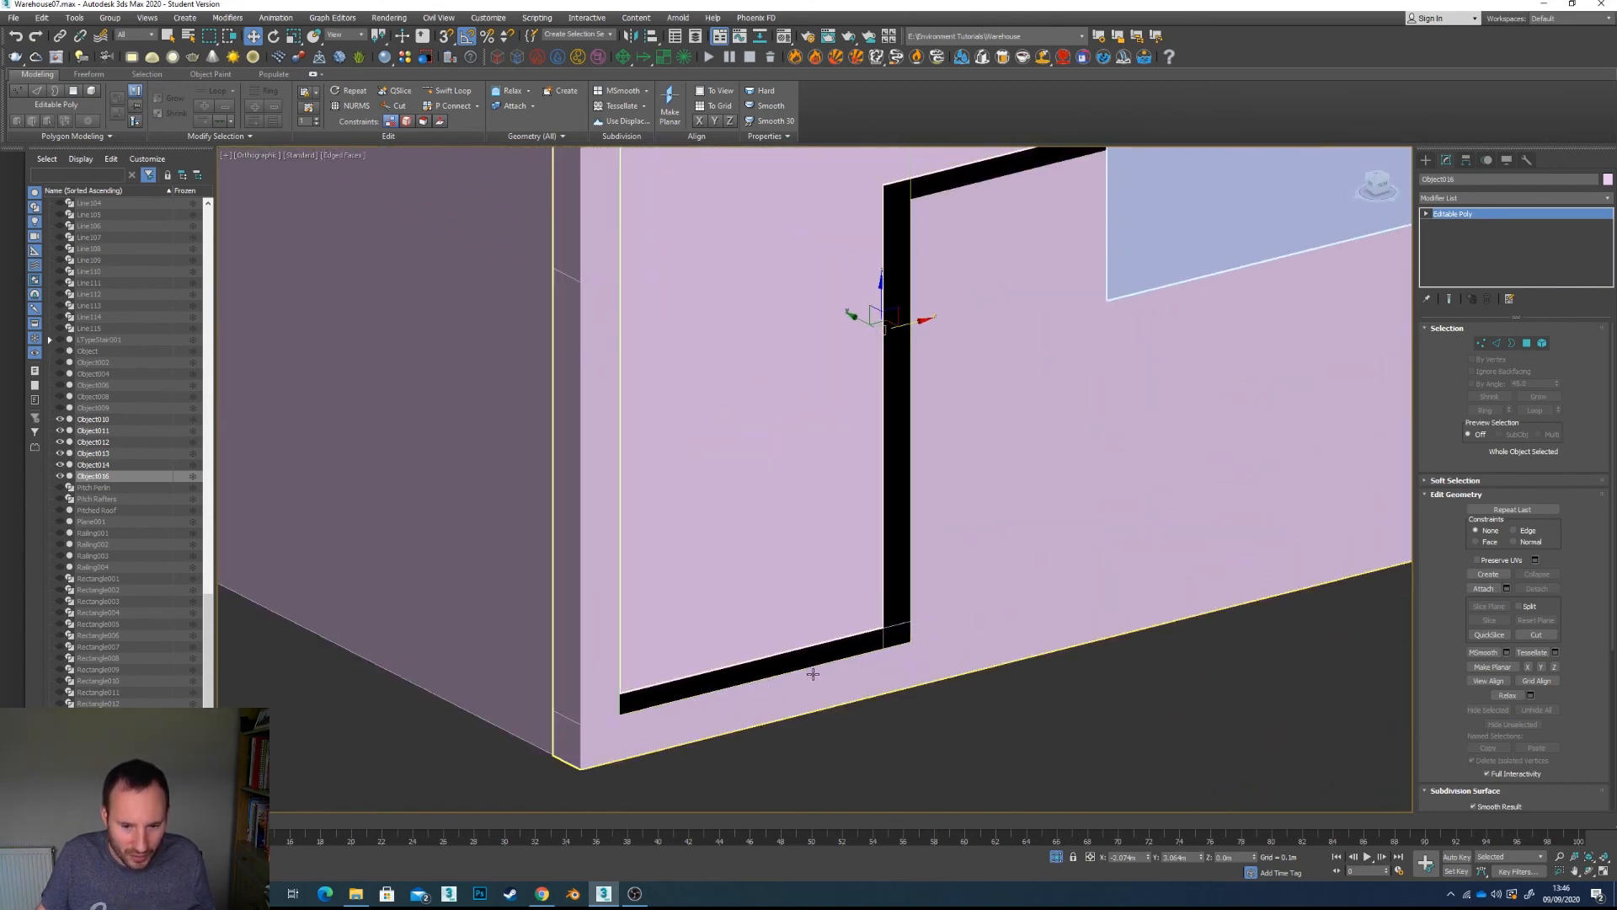
left_click(1497, 343)
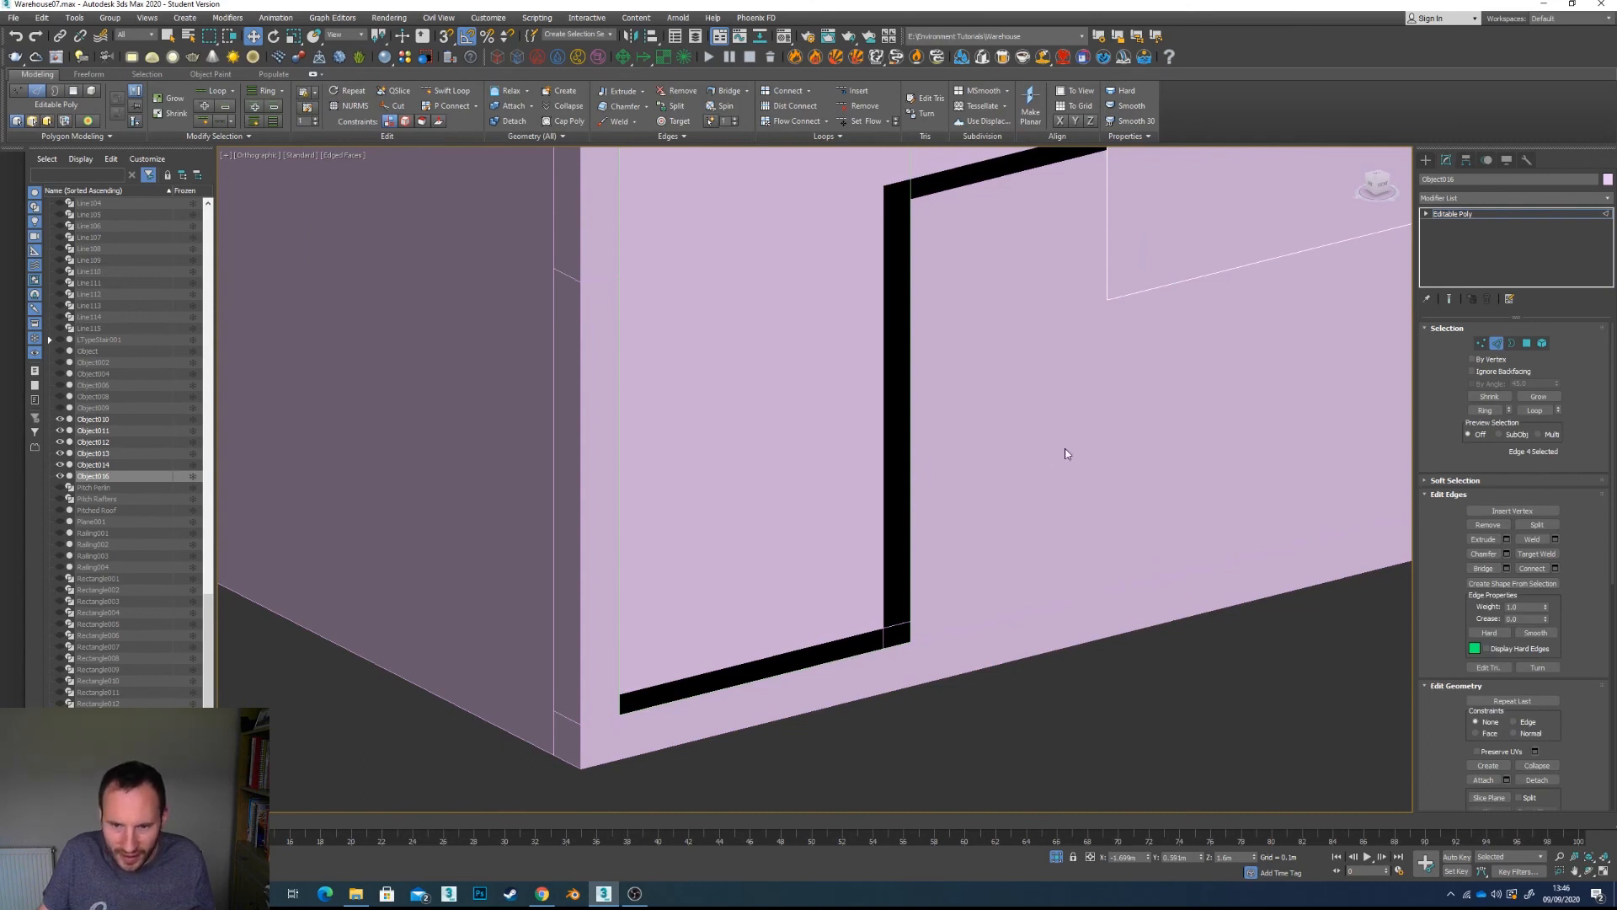
left_click(1496, 343)
left_click(1058, 559)
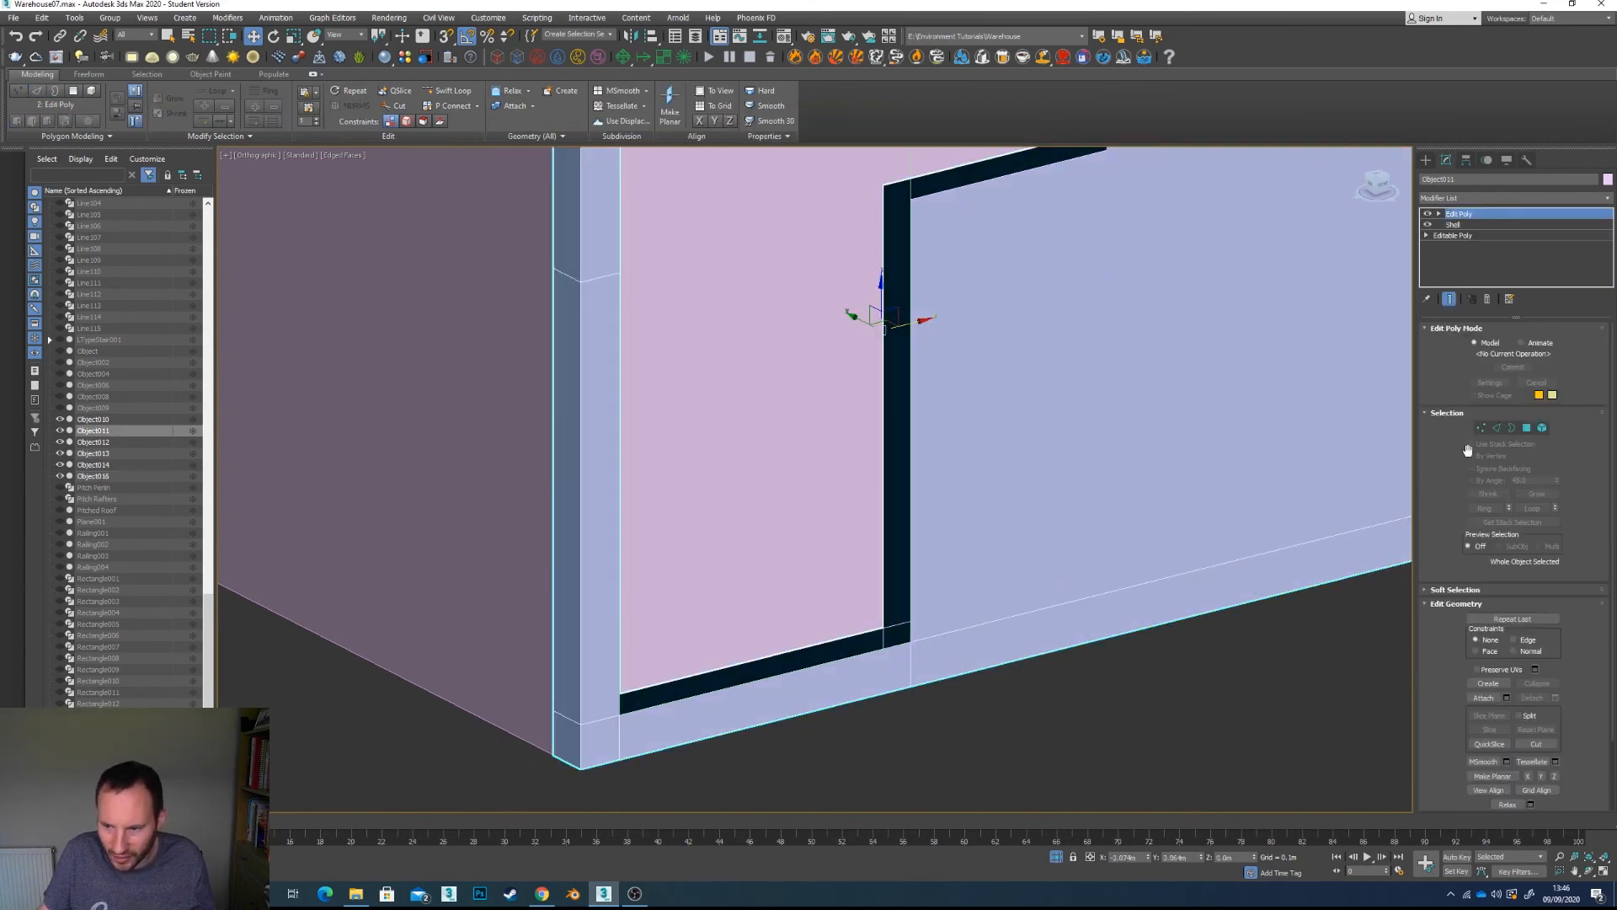
left_click(1498, 428)
left_click(769, 678)
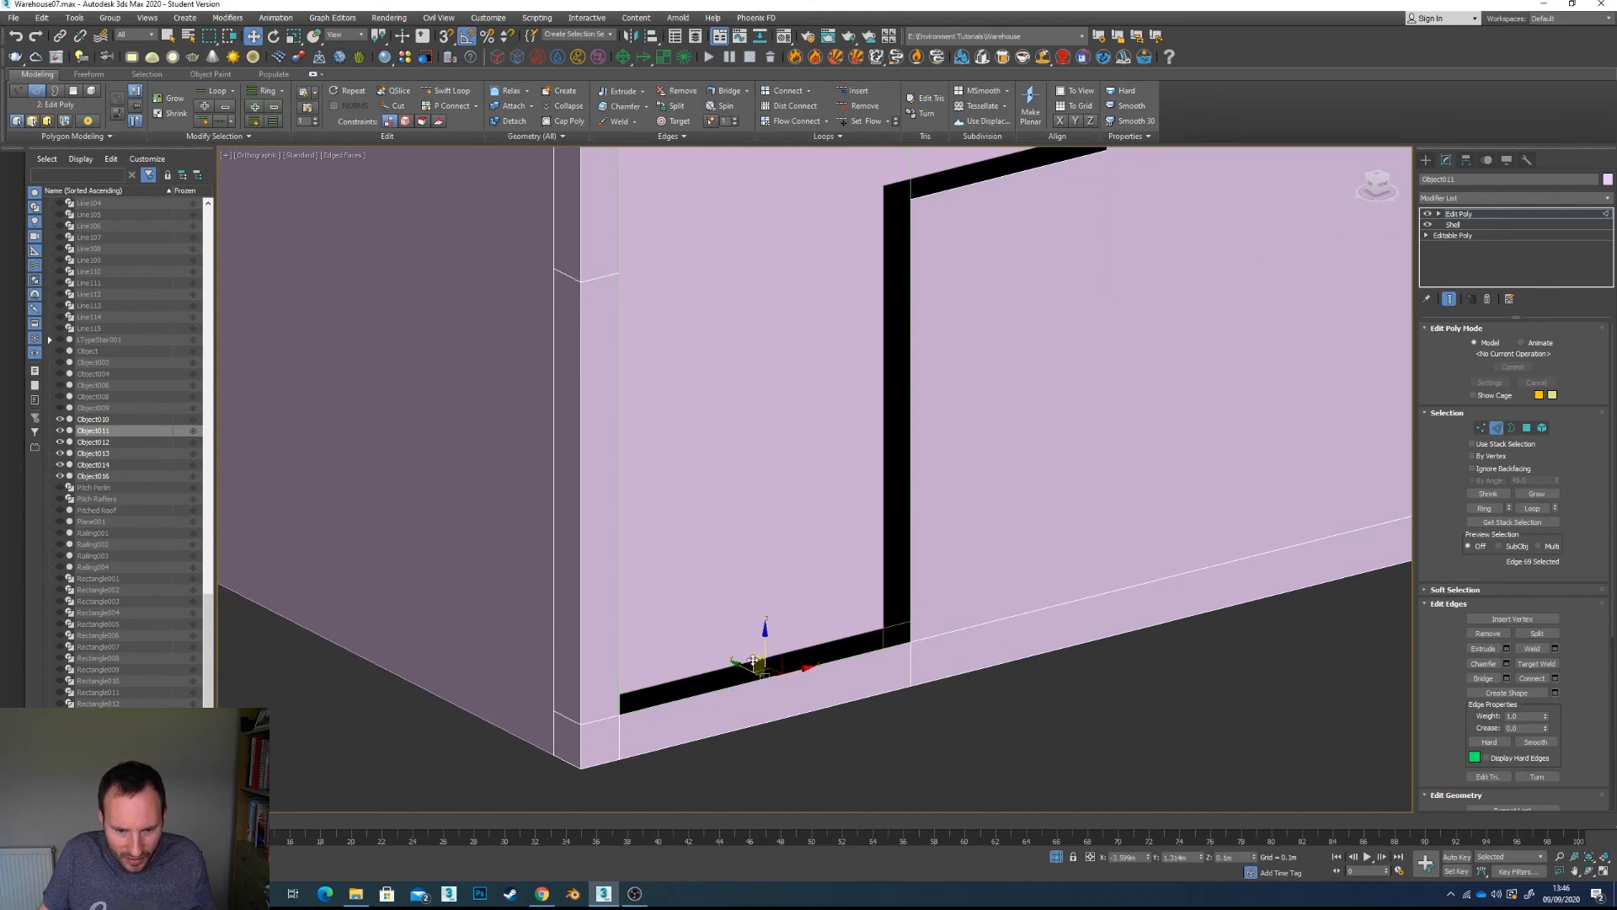
scroll(800, 655, "up", 4)
scroll(888, 633, "up", 4)
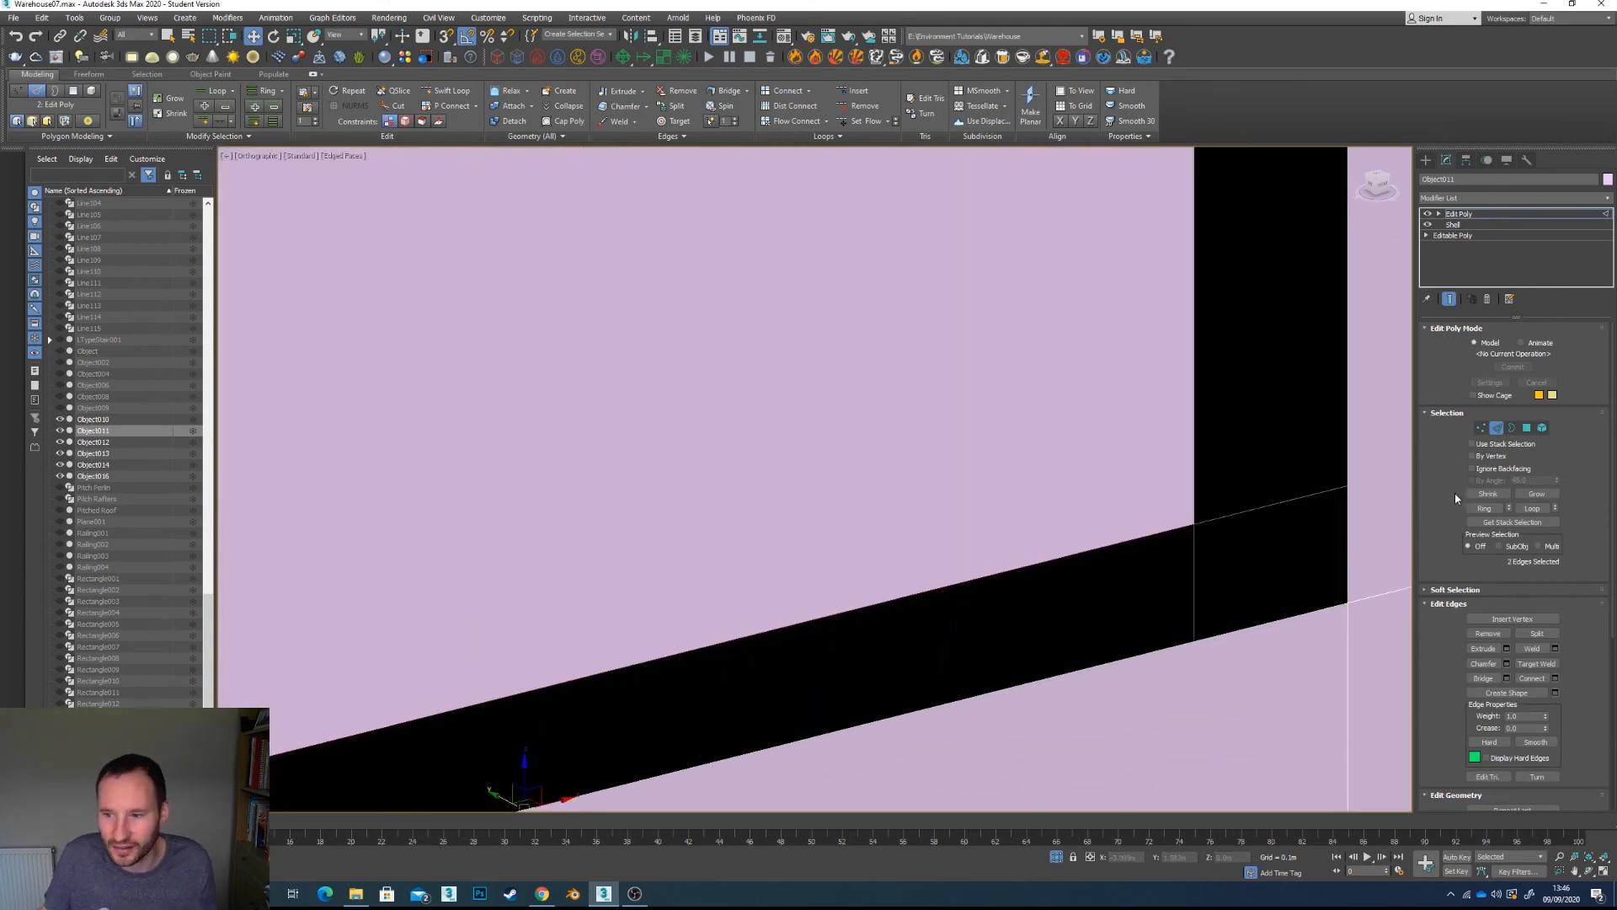
left_click(1484, 678)
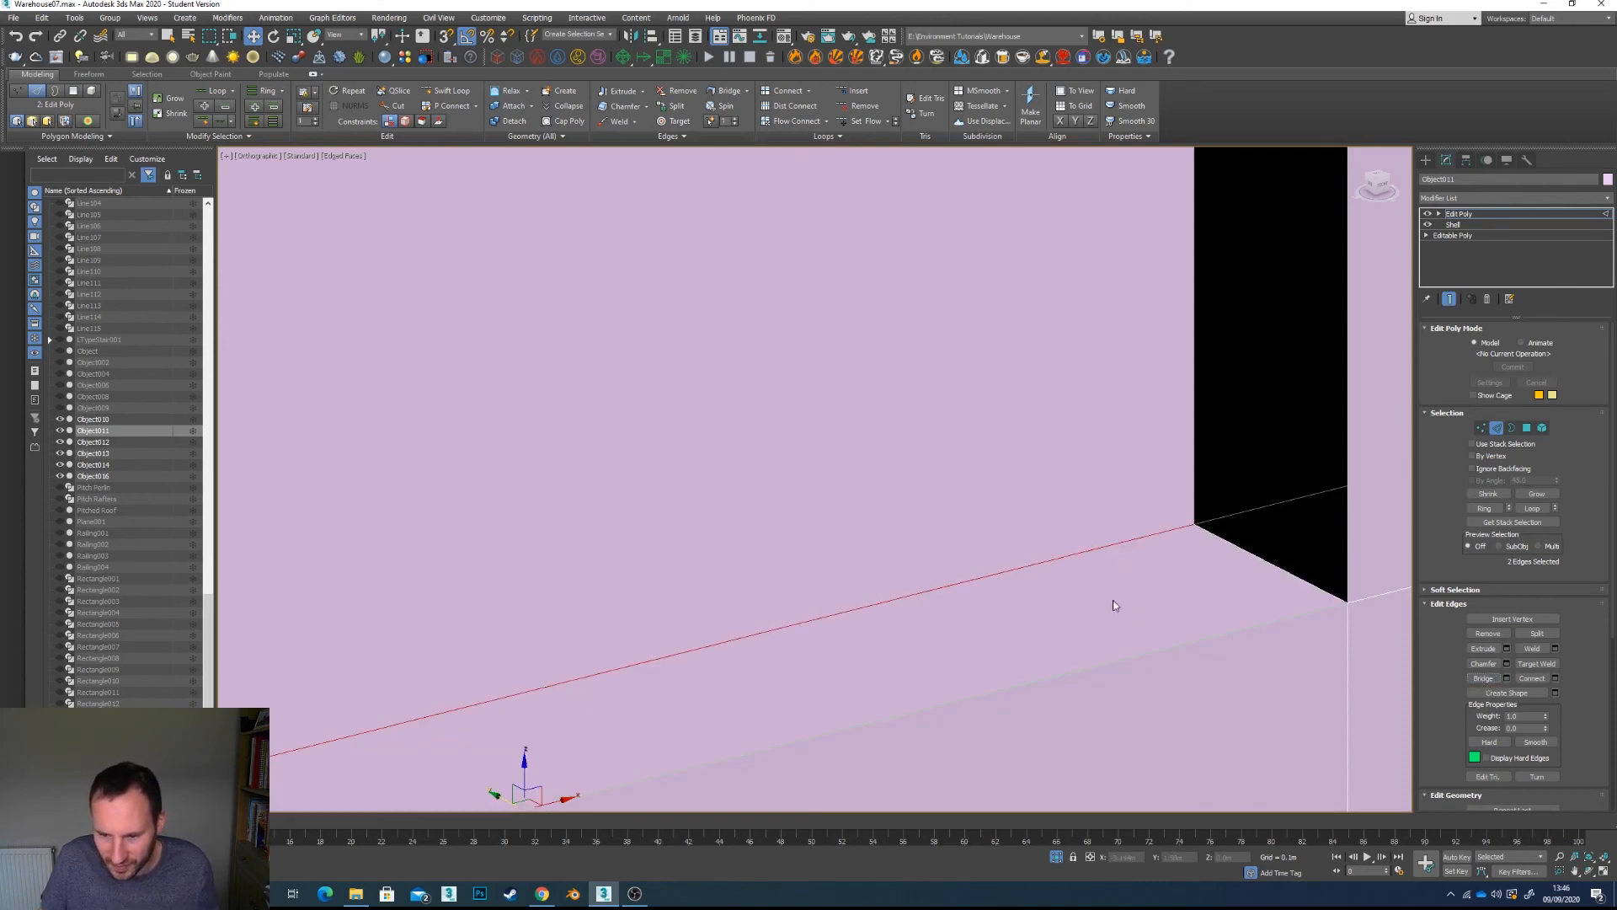
Step: Bridge the front wall's outer and inner vertical edges along the lower part of the door jamb beside the room's corner
scroll(1114, 600, "down", 3)
scroll(726, 690, "down", 3)
middle_click_drag(843, 666, 905, 712)
middle_click_drag(899, 633, 917, 668, "alt")
left_click(918, 668)
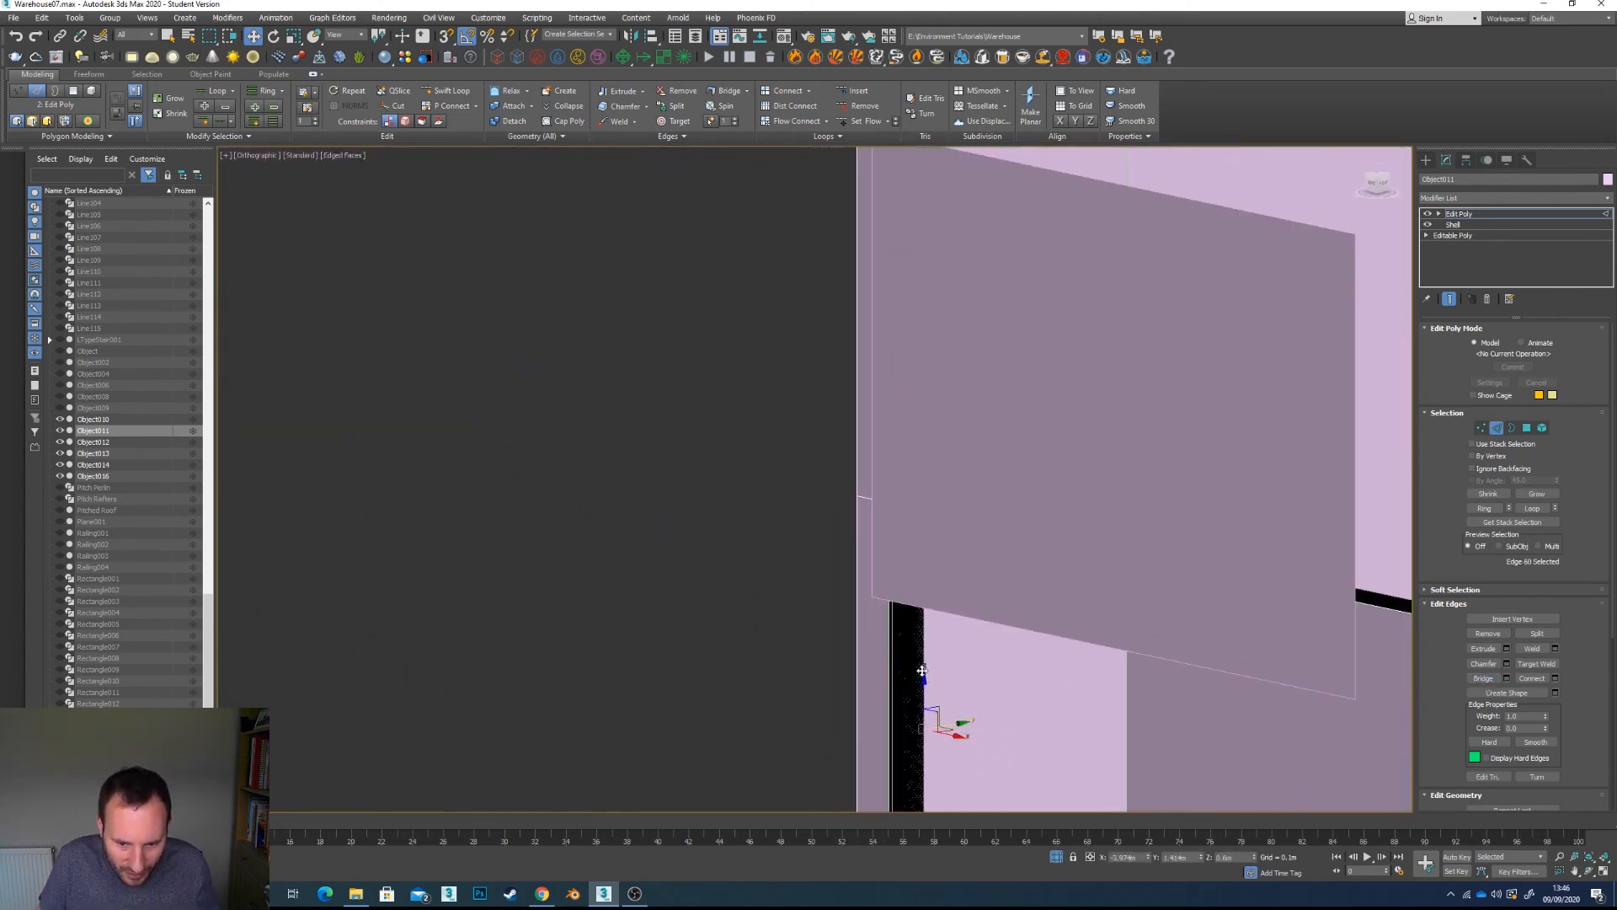
left_click(886, 679, "ctrl")
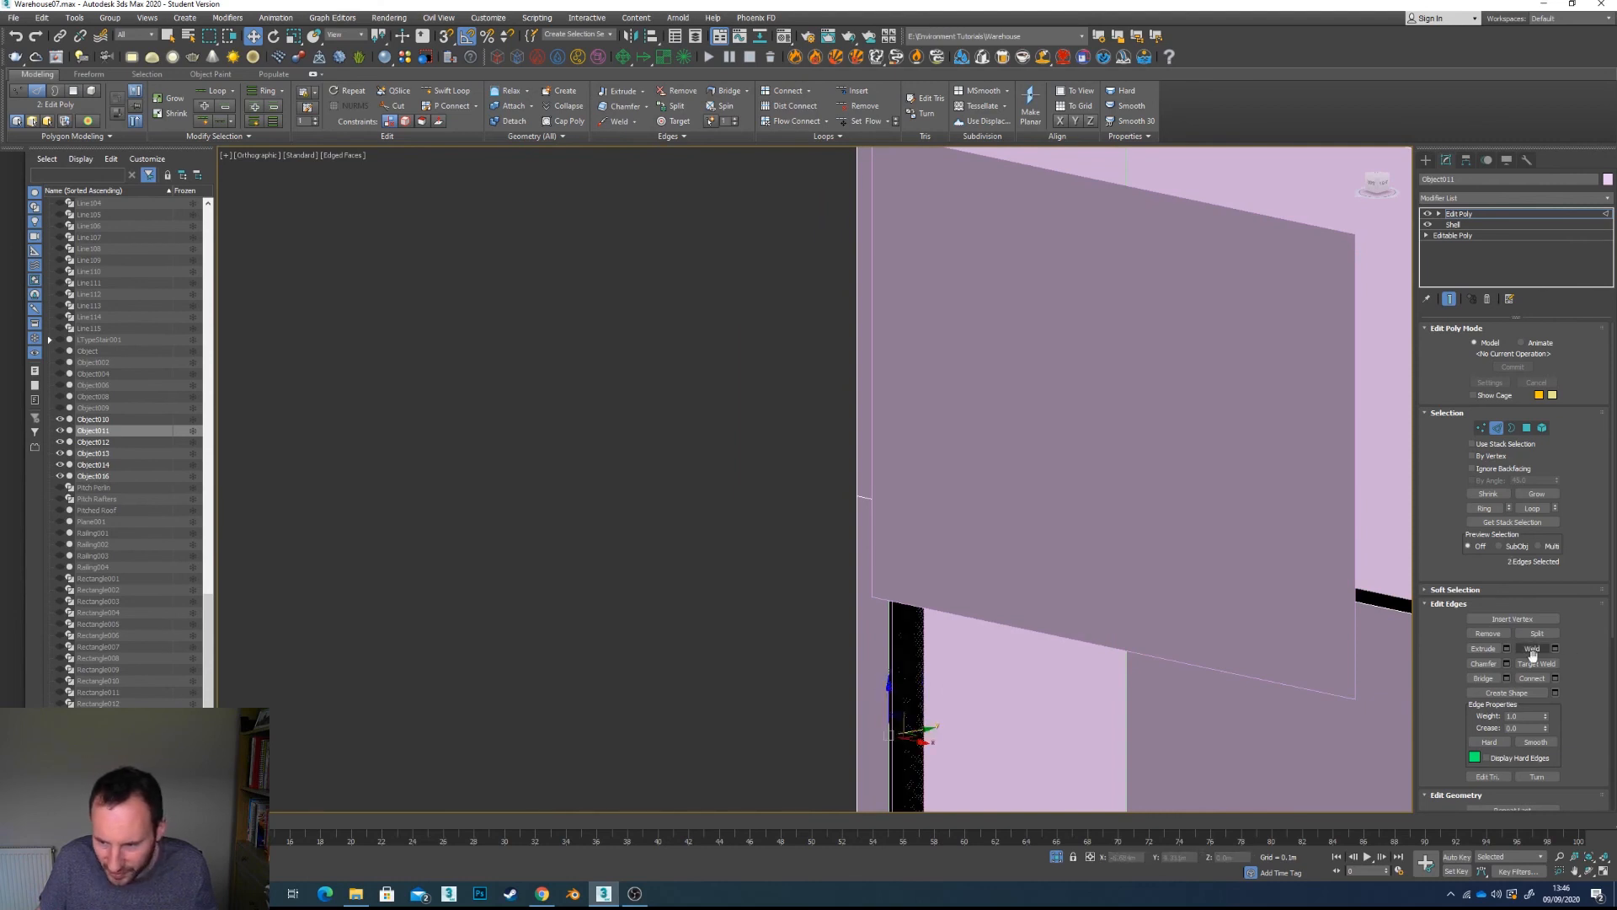
left_click(1487, 679)
Step: Bridge the outer and inner vertical edges along the upper part of the corner-side door jamb
middle_click_drag(854, 548, 1053, 537, "alt")
left_click(1050, 539)
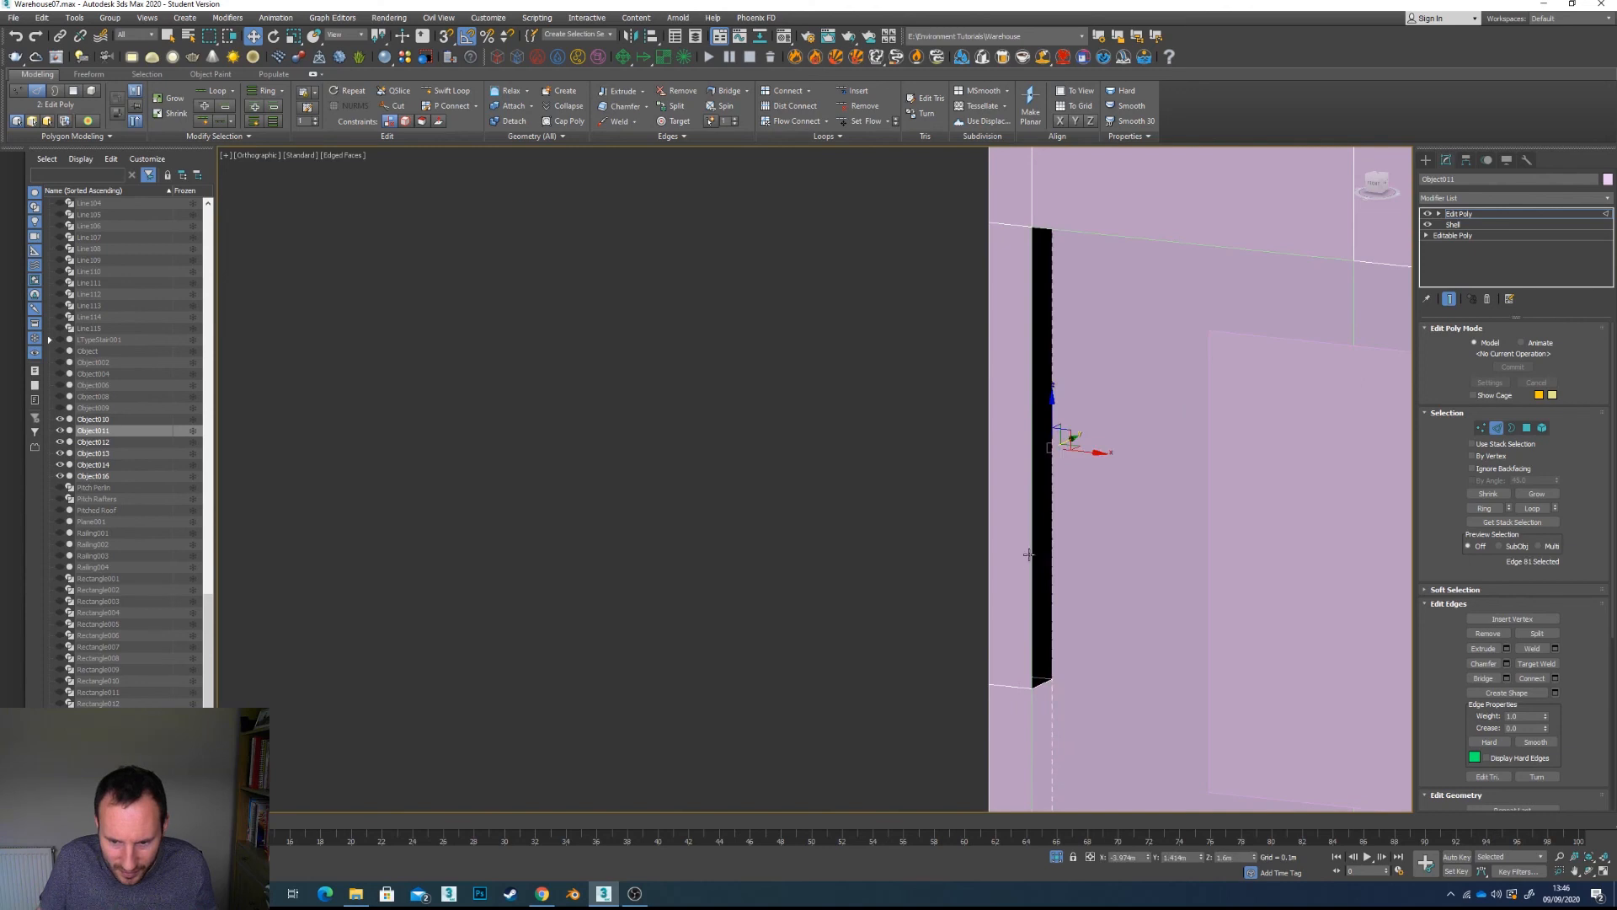
left_click(1029, 554, "ctrl")
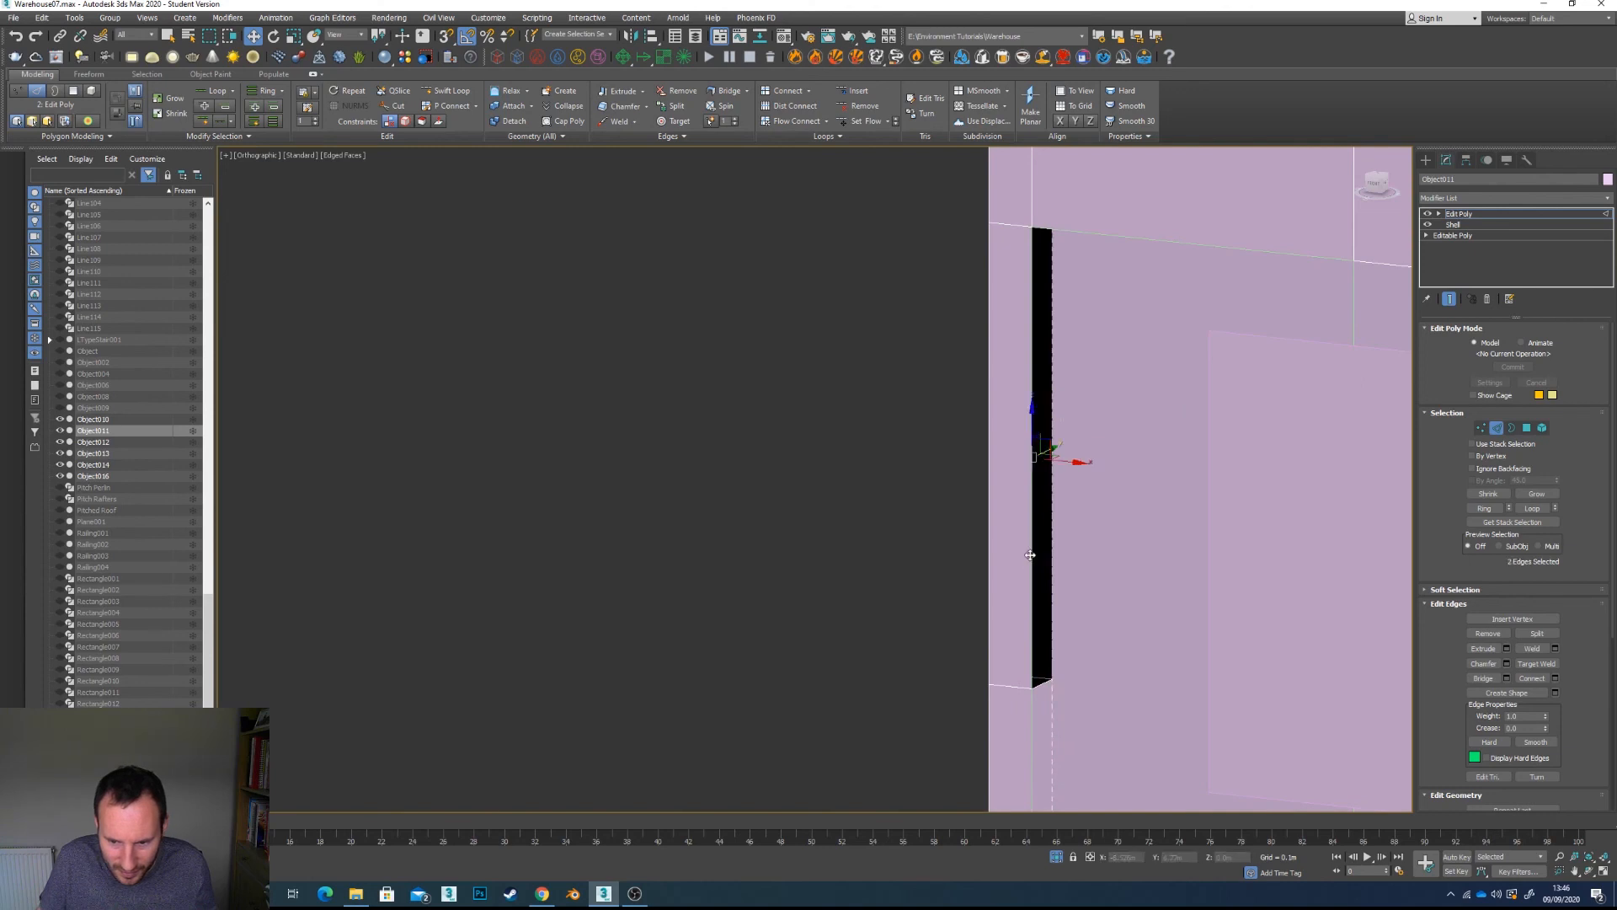
left_click(1484, 679)
Step: Bridge the outer and inner top edges across the wall thickness above the door opening
middle_click_drag(969, 539, 891, 548, "alt")
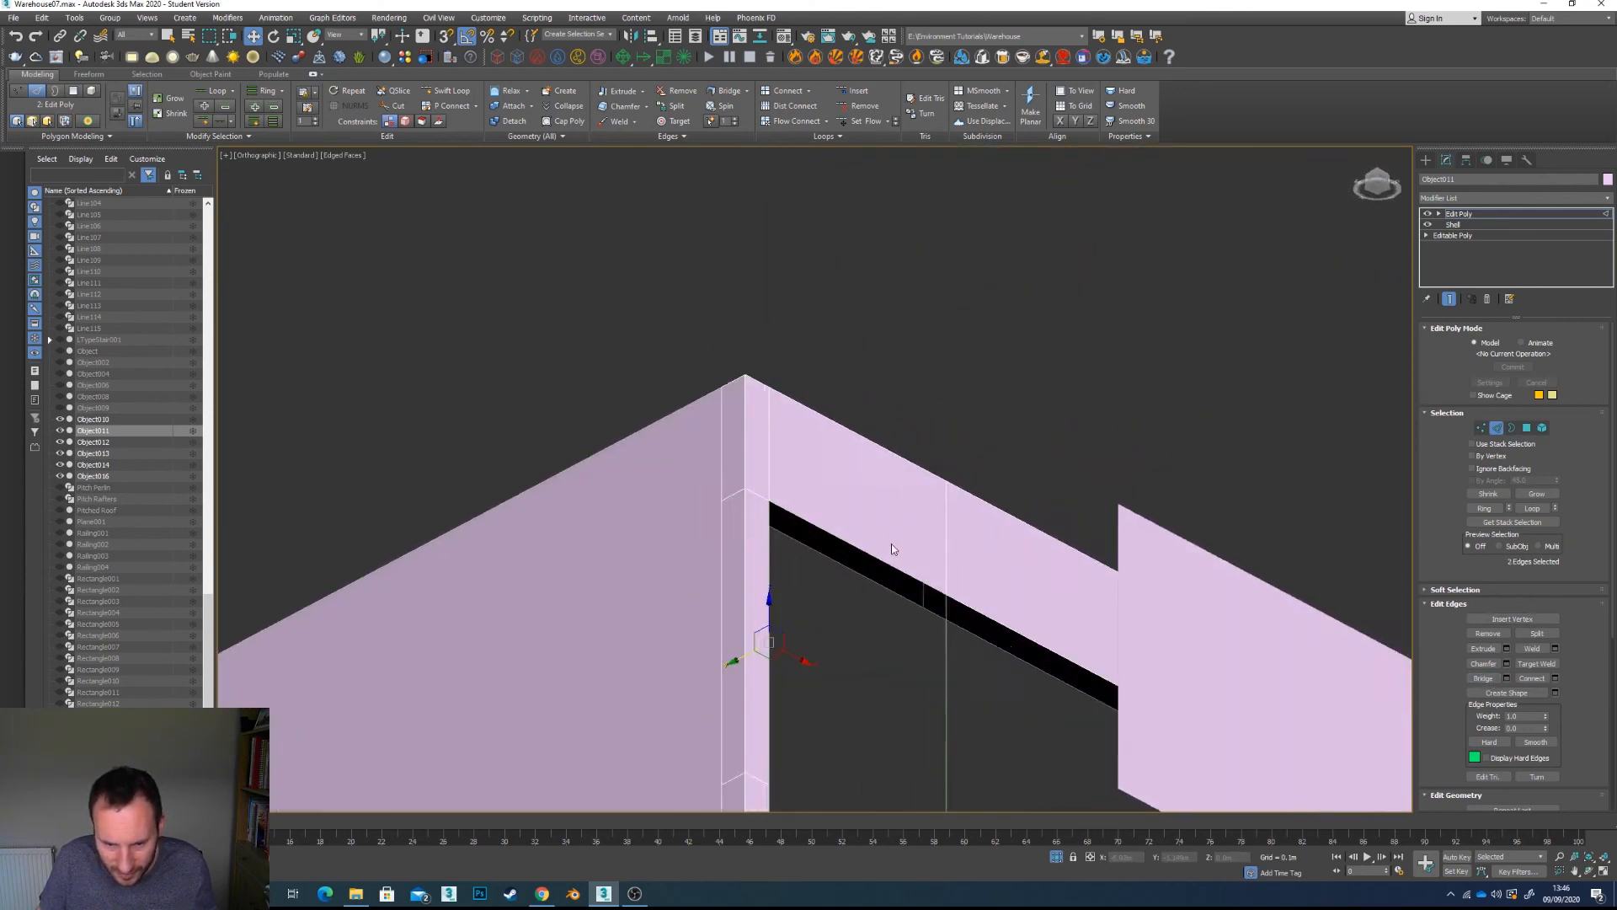
scroll(891, 548, "up", 3)
left_click(896, 585)
left_click(883, 626, "ctrl")
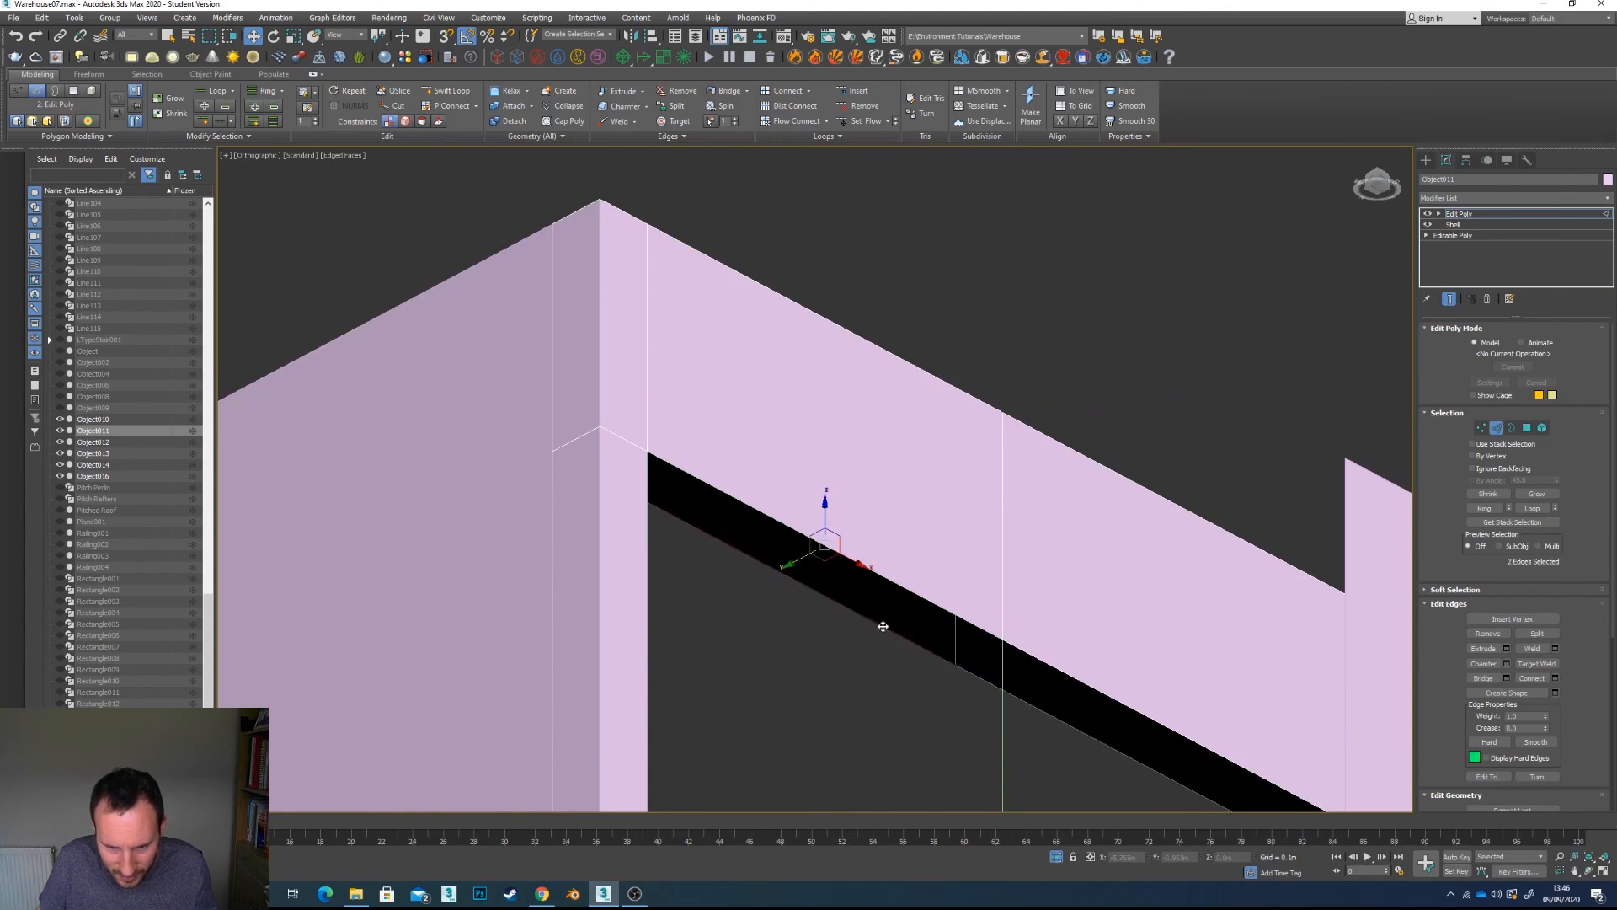
left_click(1484, 679)
Step: Bridge the outer and inner upper edges of the window opening's middle and right sections across the wall thickness
middle_click_drag(1199, 686, 696, 387, "alt")
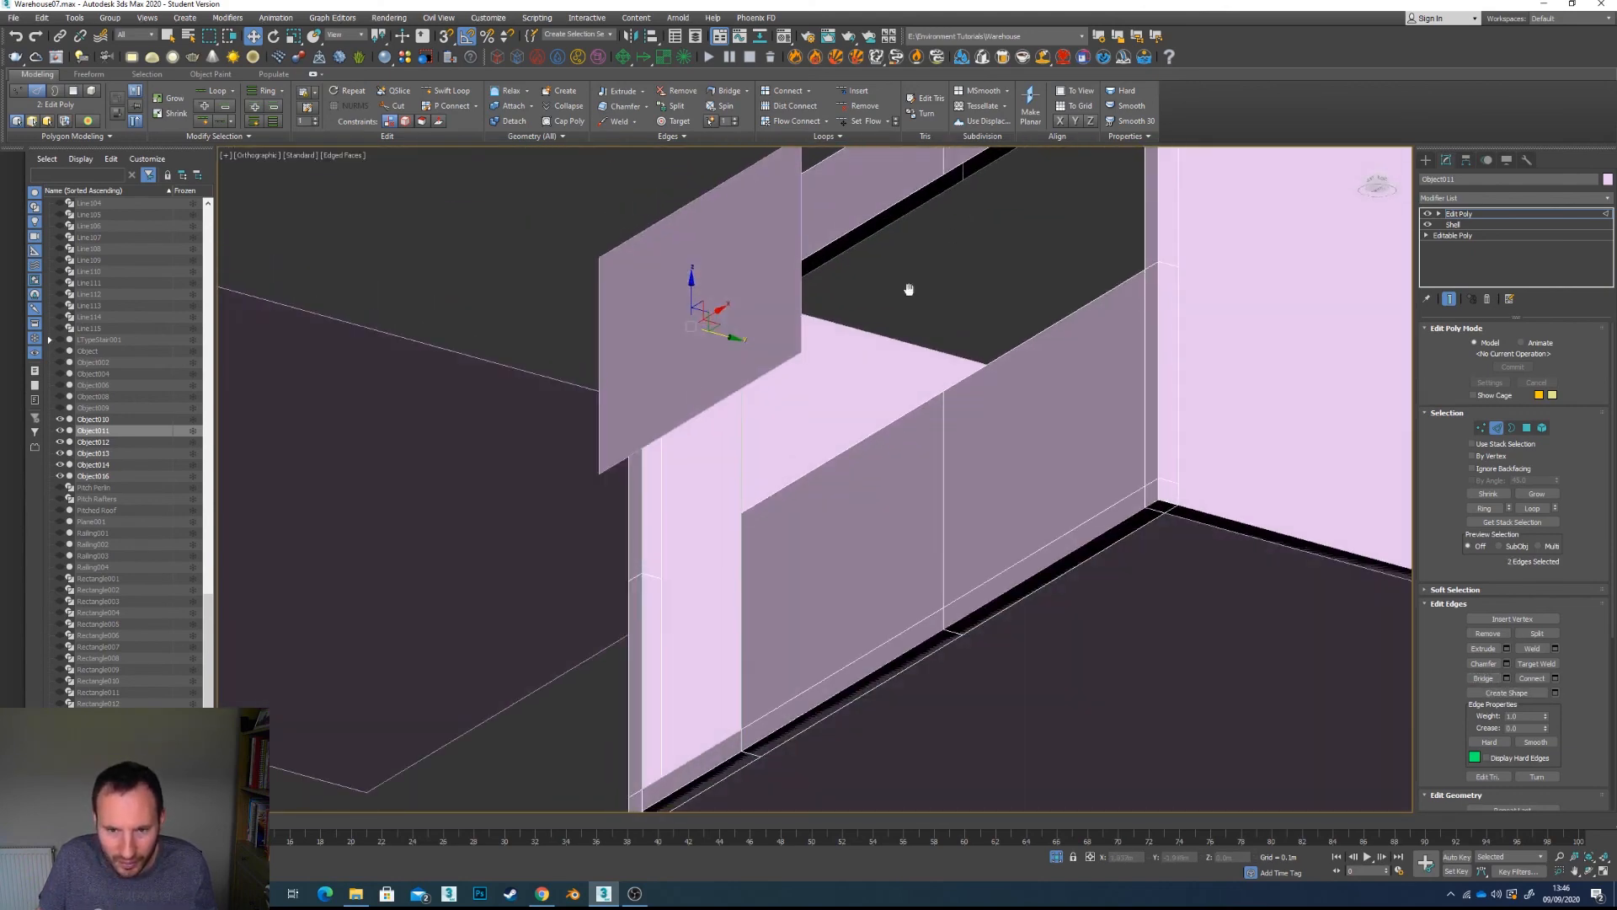
middle_click_drag(908, 288, 800, 388)
scroll(810, 341, "up", 5)
left_click(769, 279)
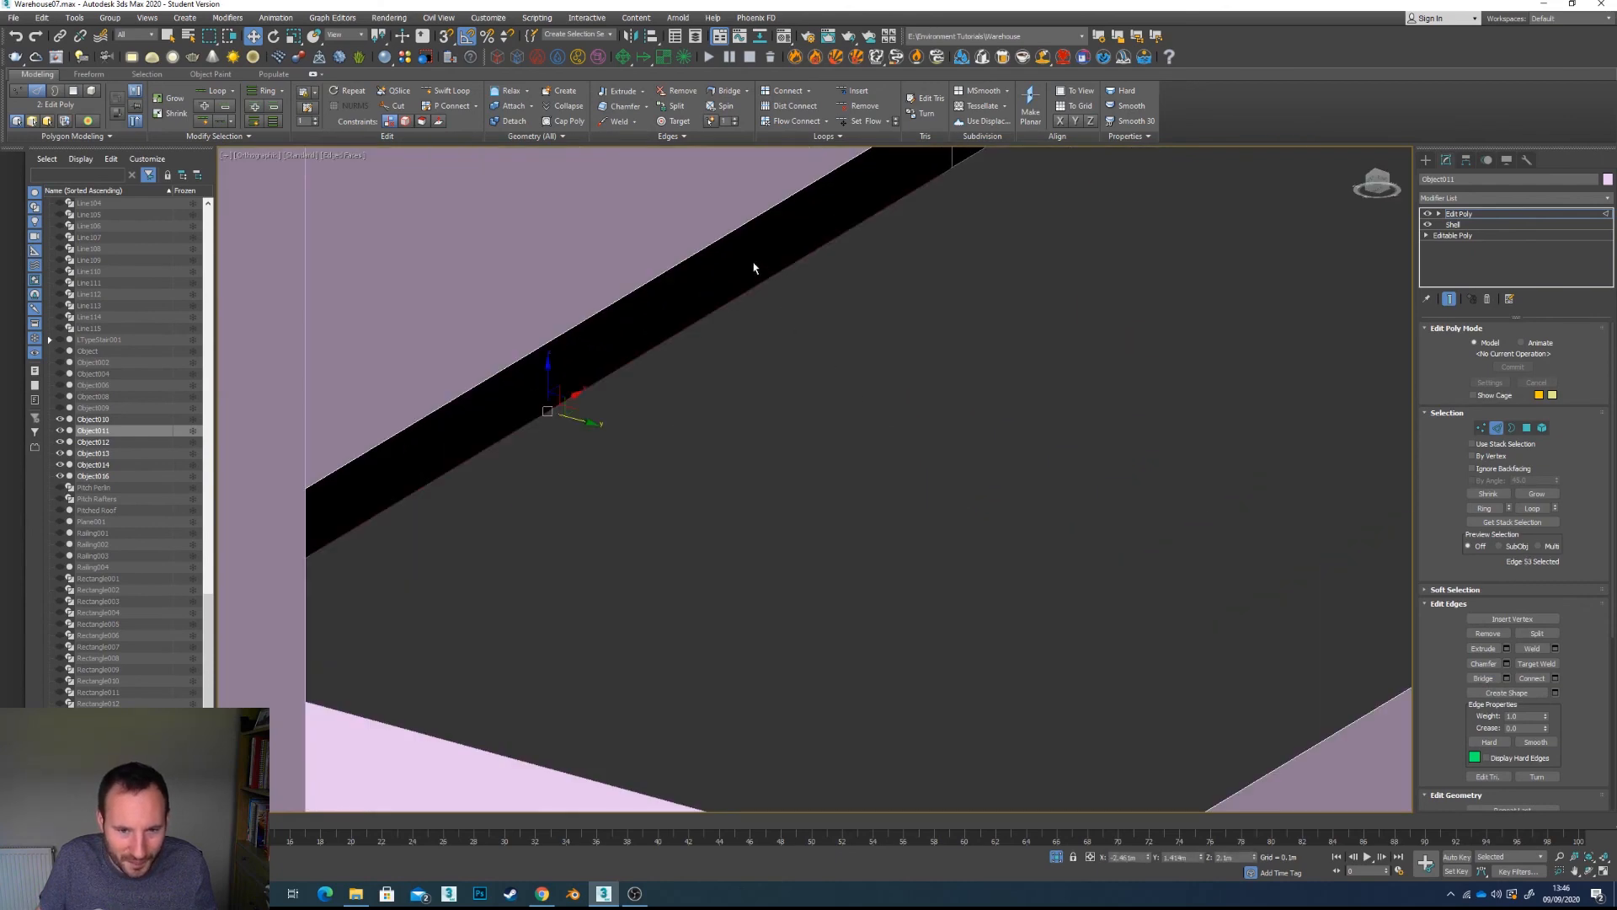
left_click(730, 231, "ctrl")
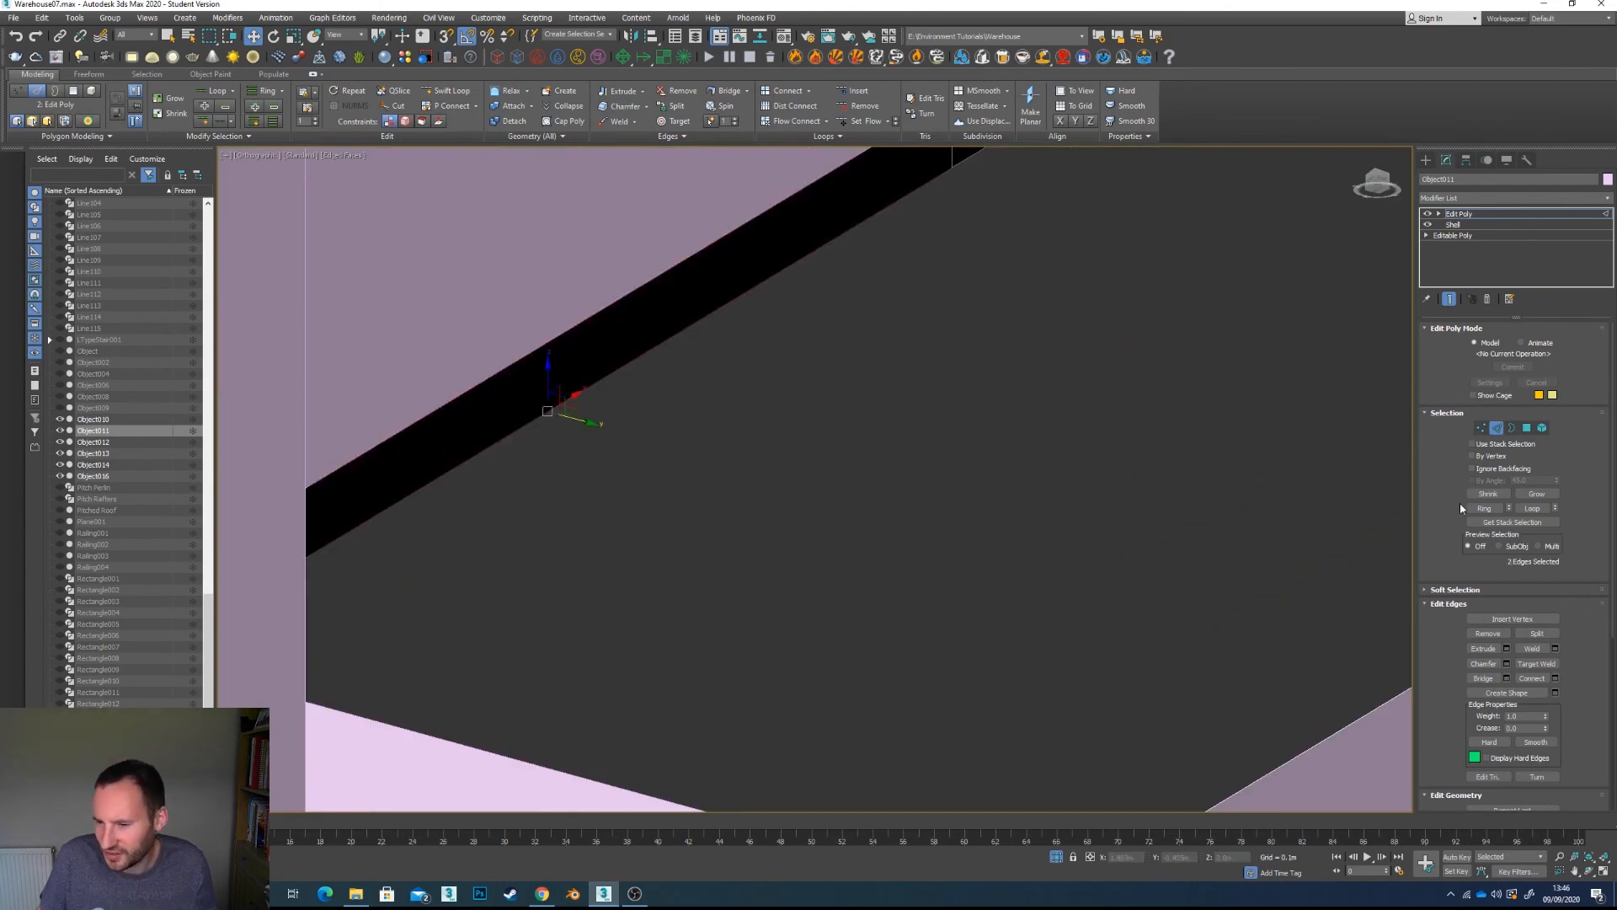
scroll(938, 462, "down", 6)
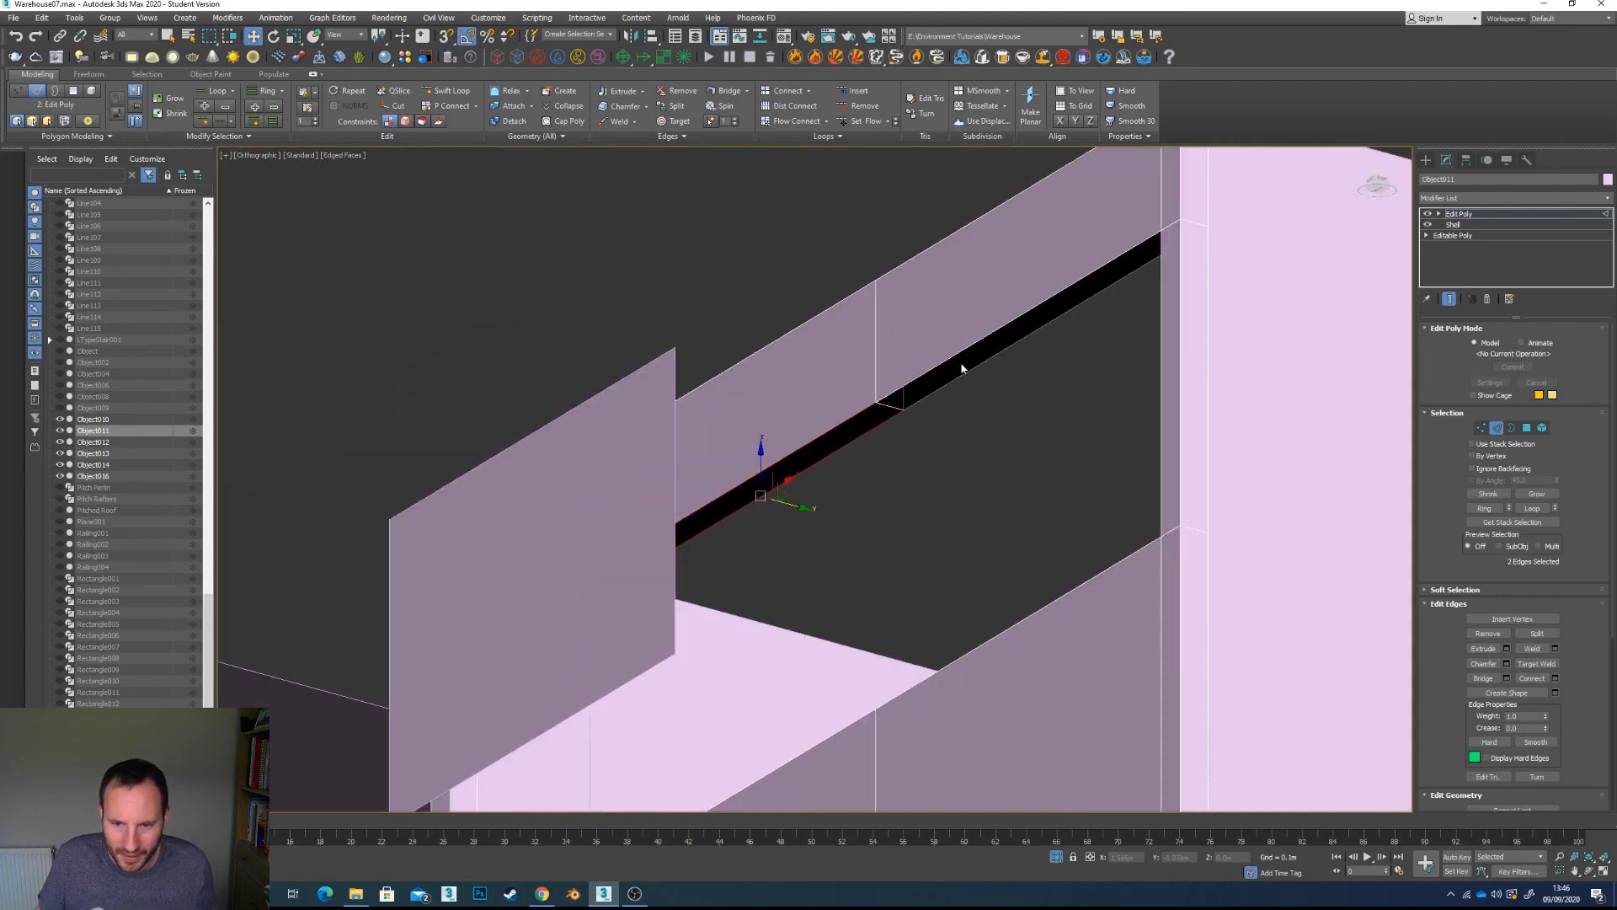
left_click(976, 343)
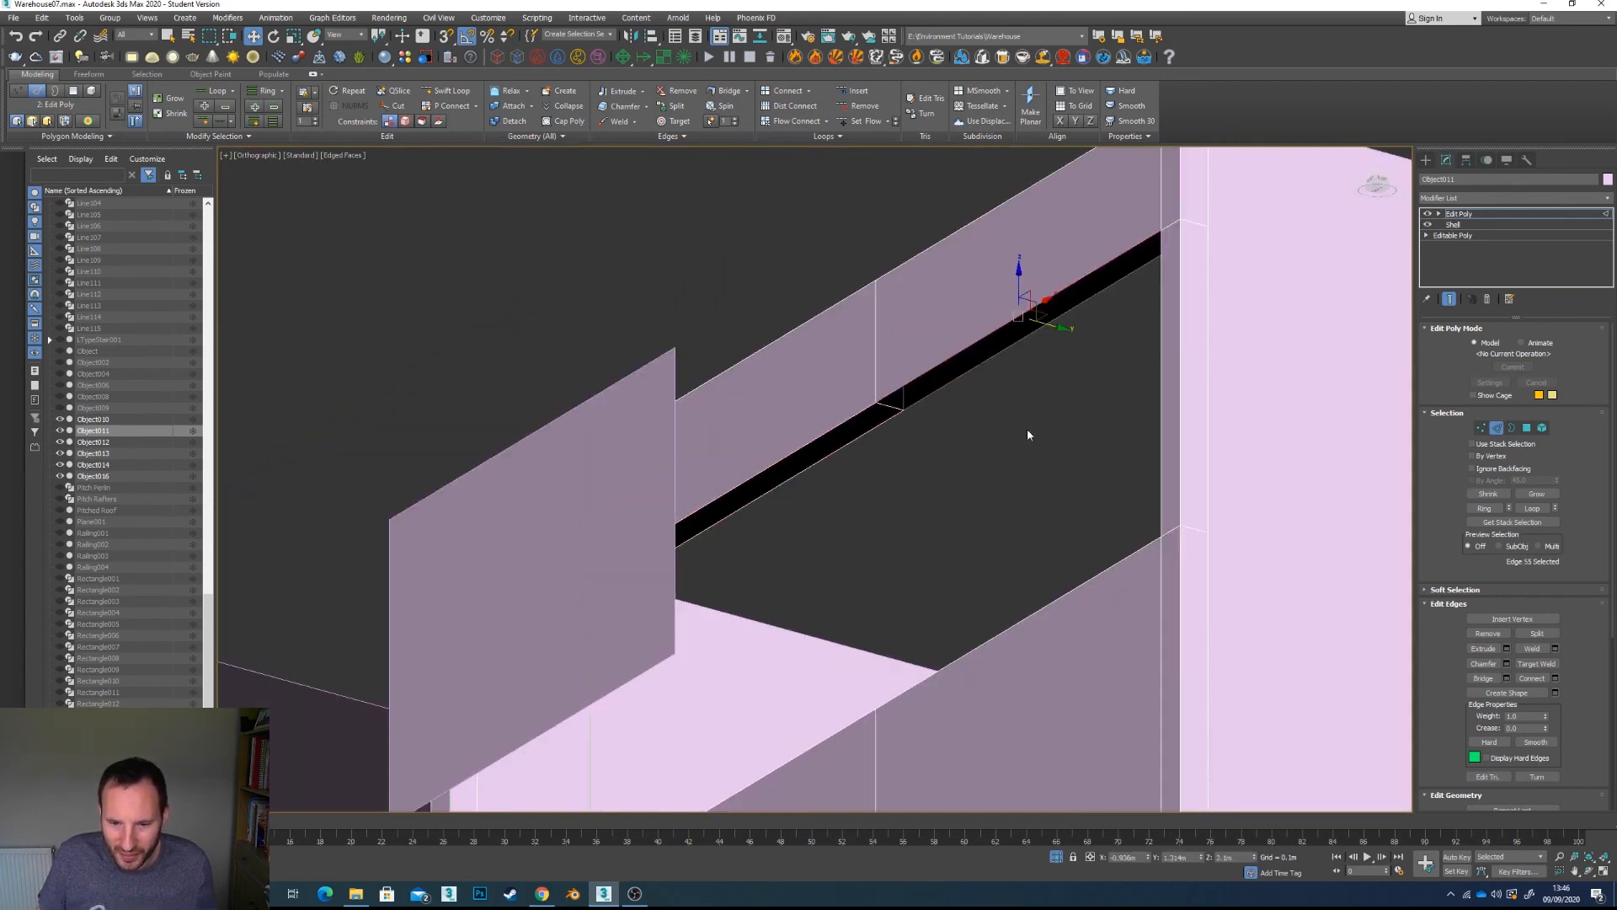
left_click(1483, 678)
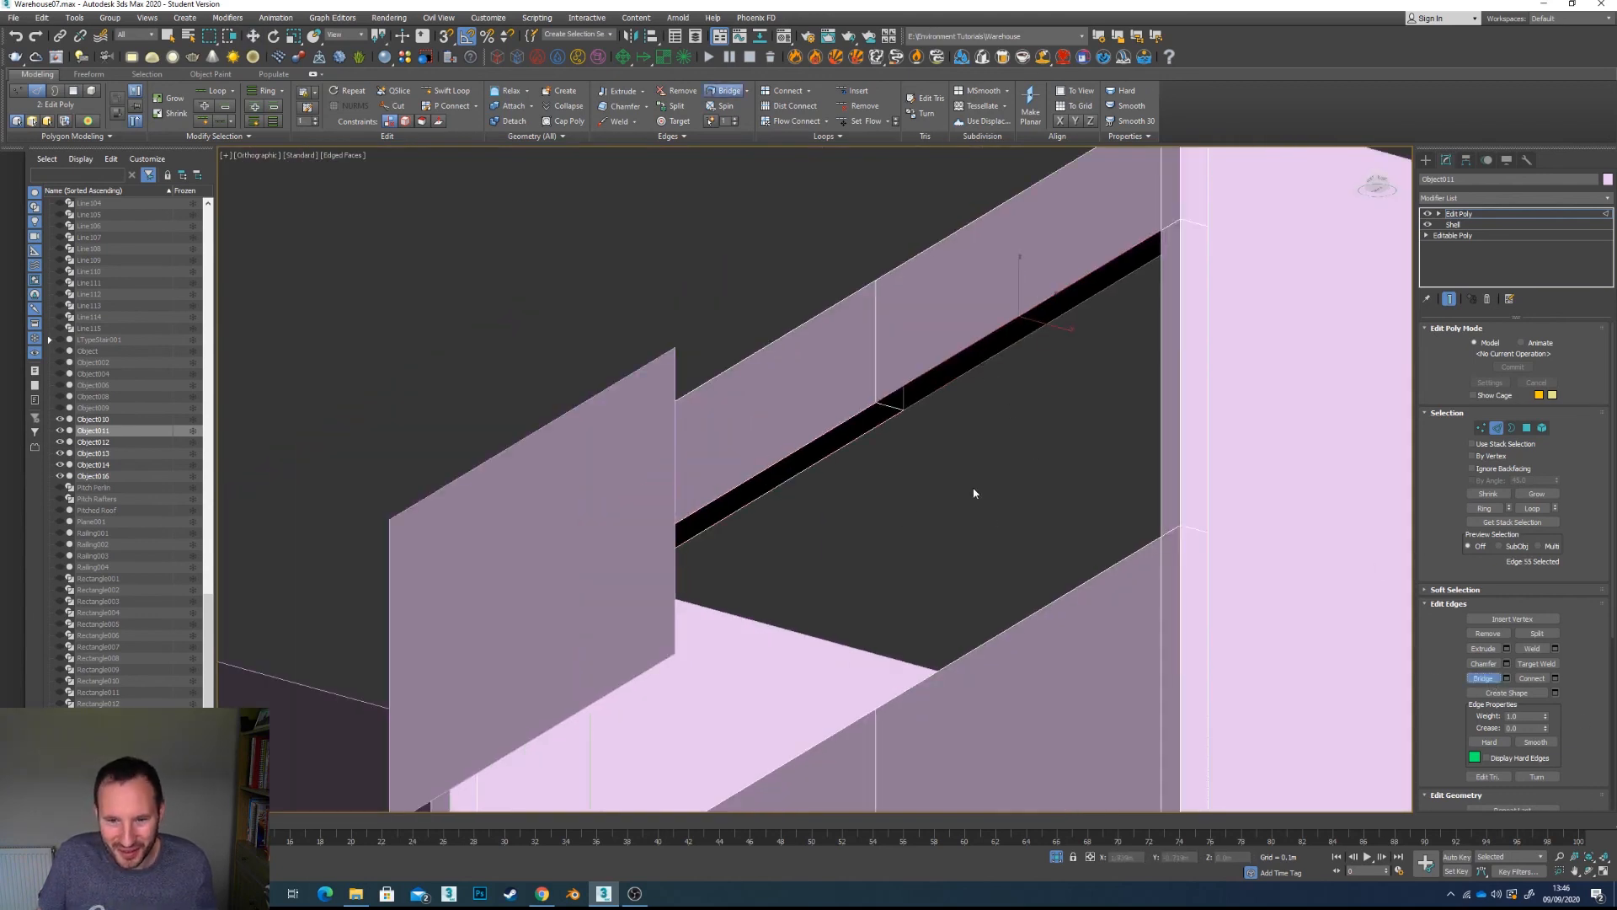
left_click(1003, 356)
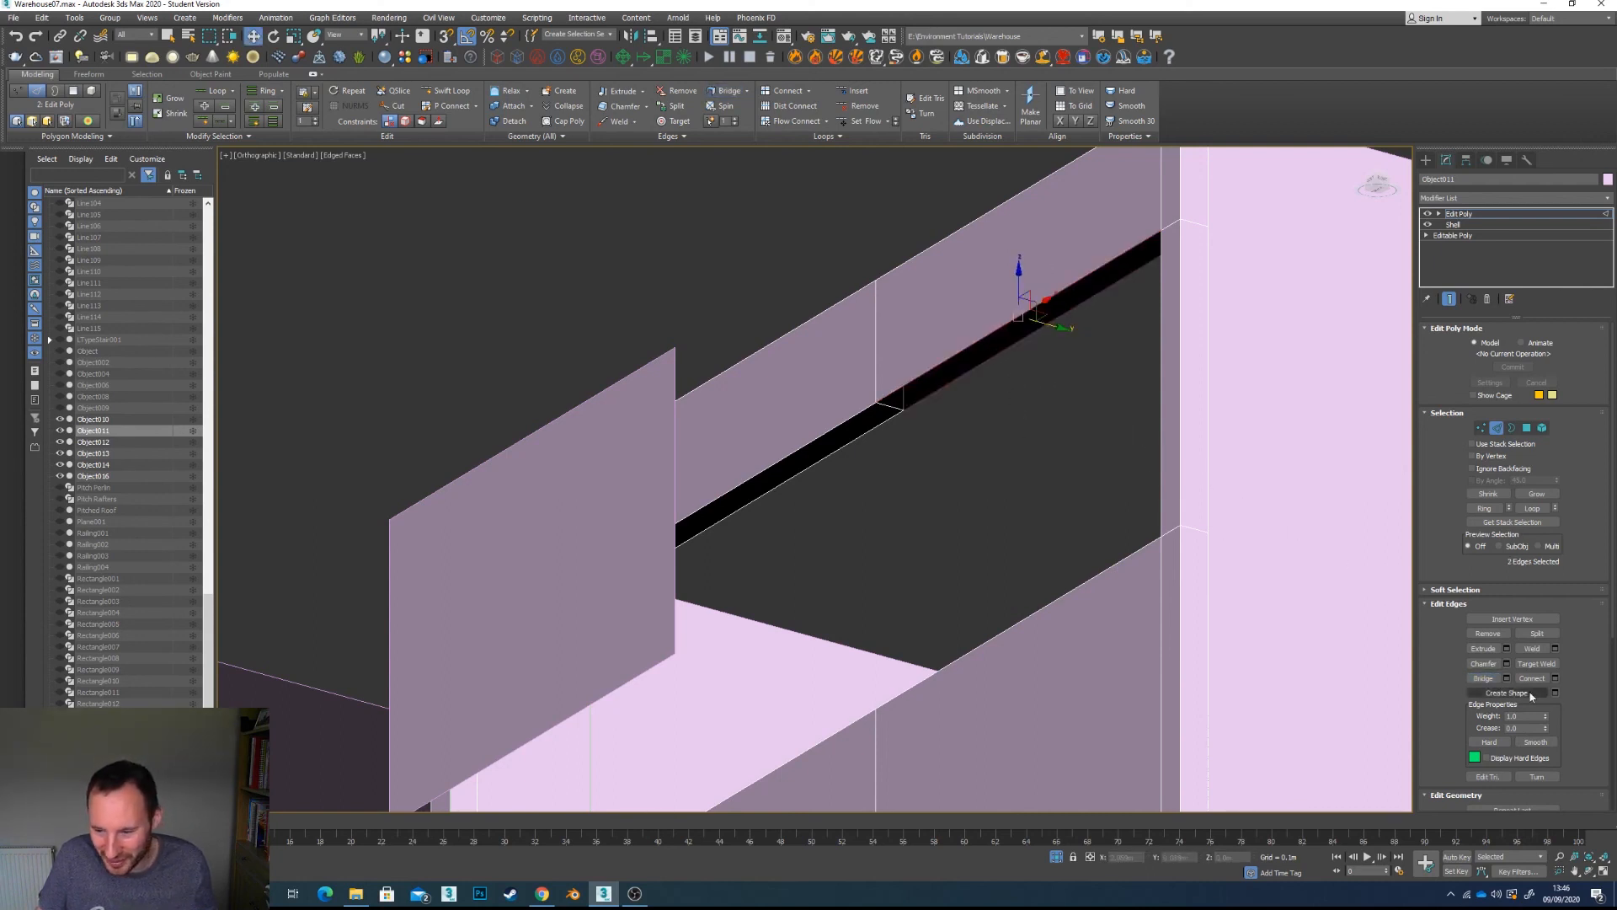
Step: Bridge the outer and inner vertical edges at the window opening's far end, away from the door
middle_click_drag(1111, 536, 1137, 649)
scroll(916, 536, "down", 5)
scroll(933, 477, "up", 10)
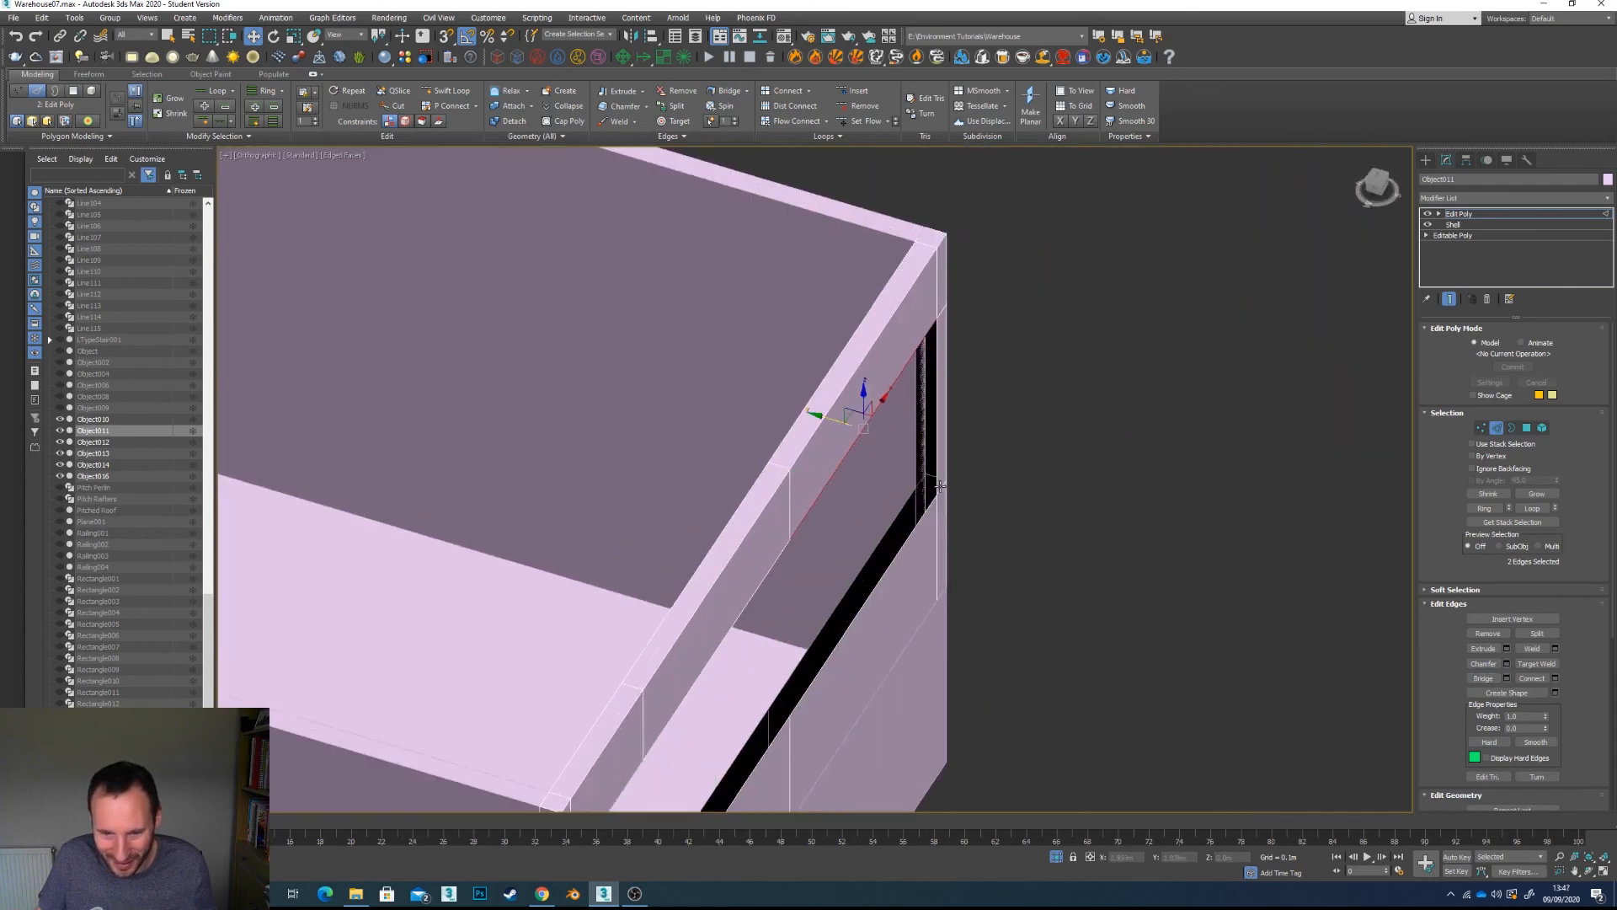
left_click(894, 500)
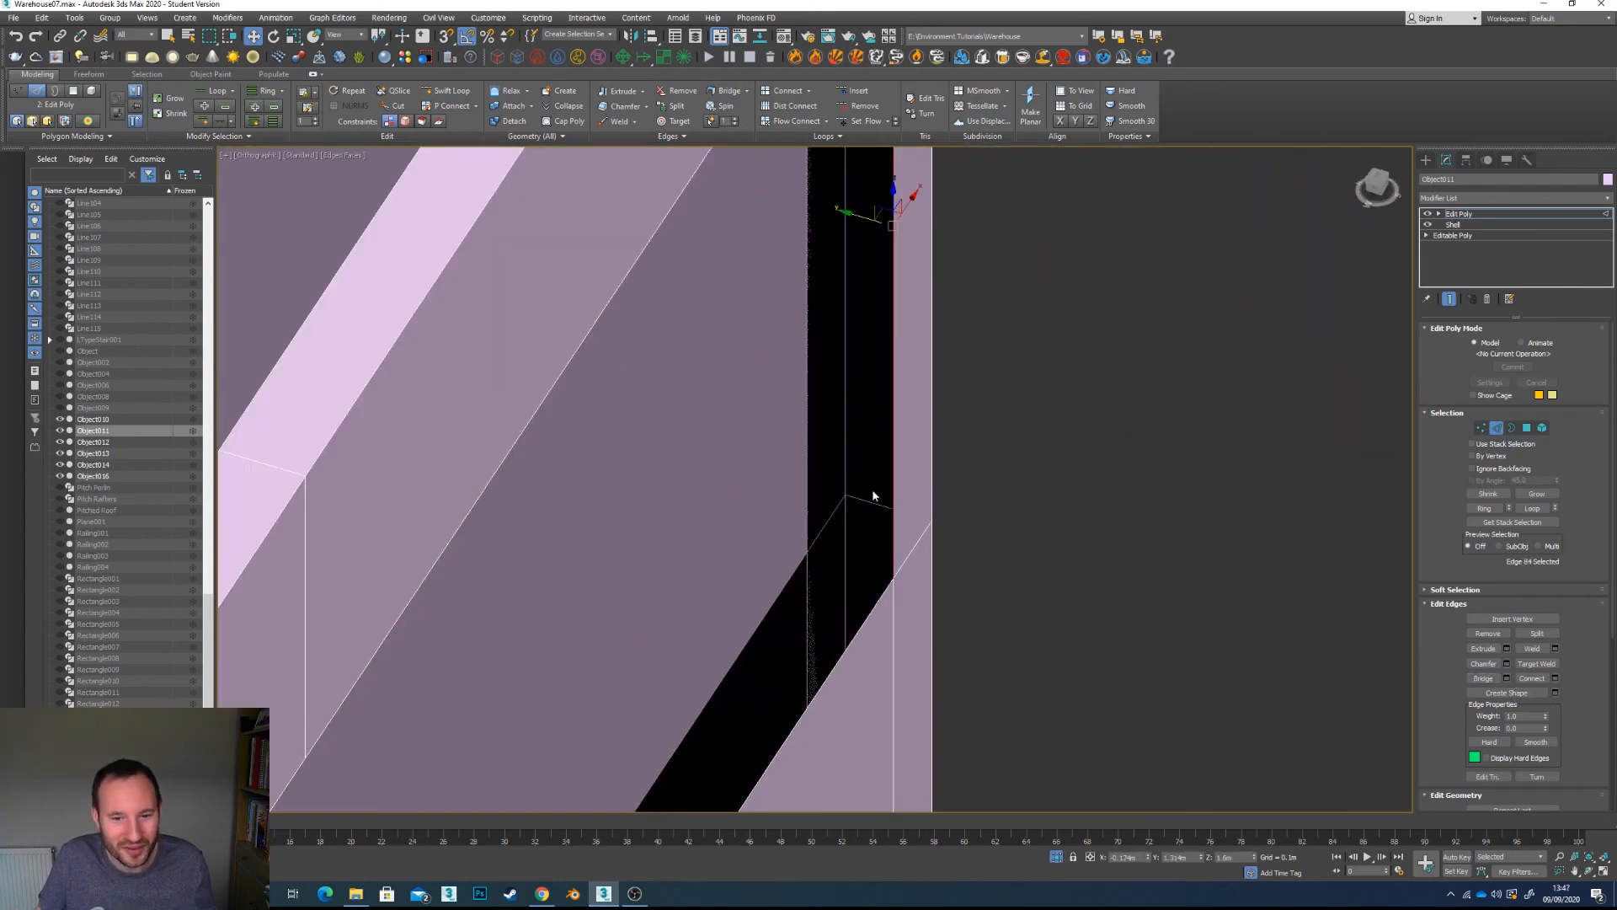
left_click(806, 484, "ctrl")
left_click(1483, 679)
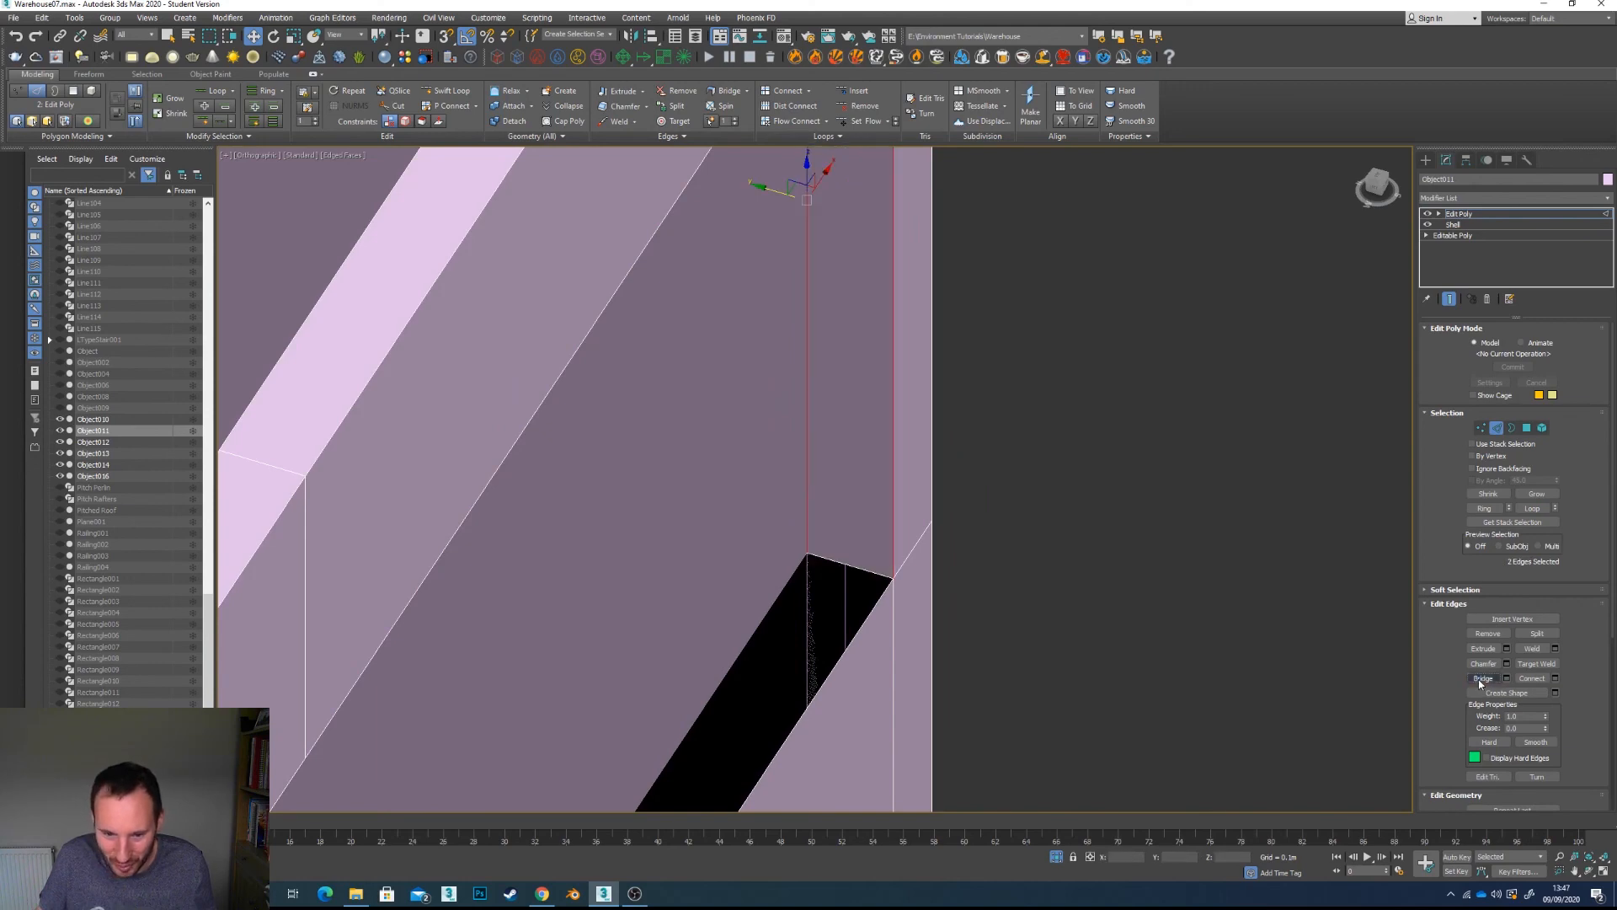
Step: Bridge the outer and inner sill edges along the right section of the window opening
scroll(1020, 579, "down", 4)
middle_click_drag(1019, 578, 876, 557, "alt")
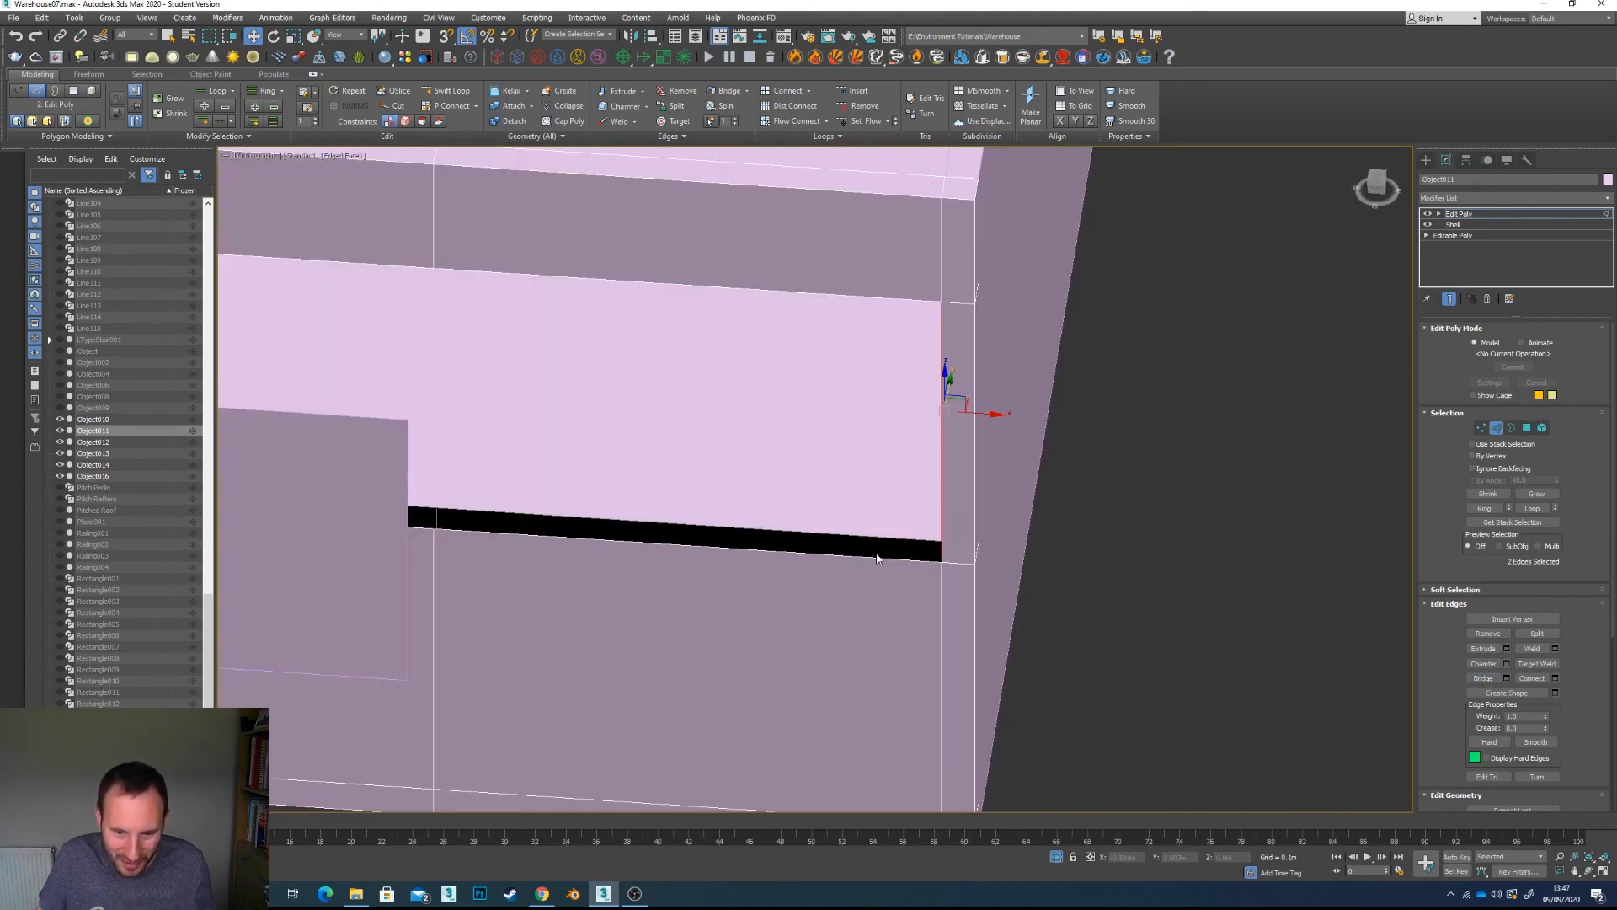
left_click(875, 557)
left_click(882, 539, "ctrl")
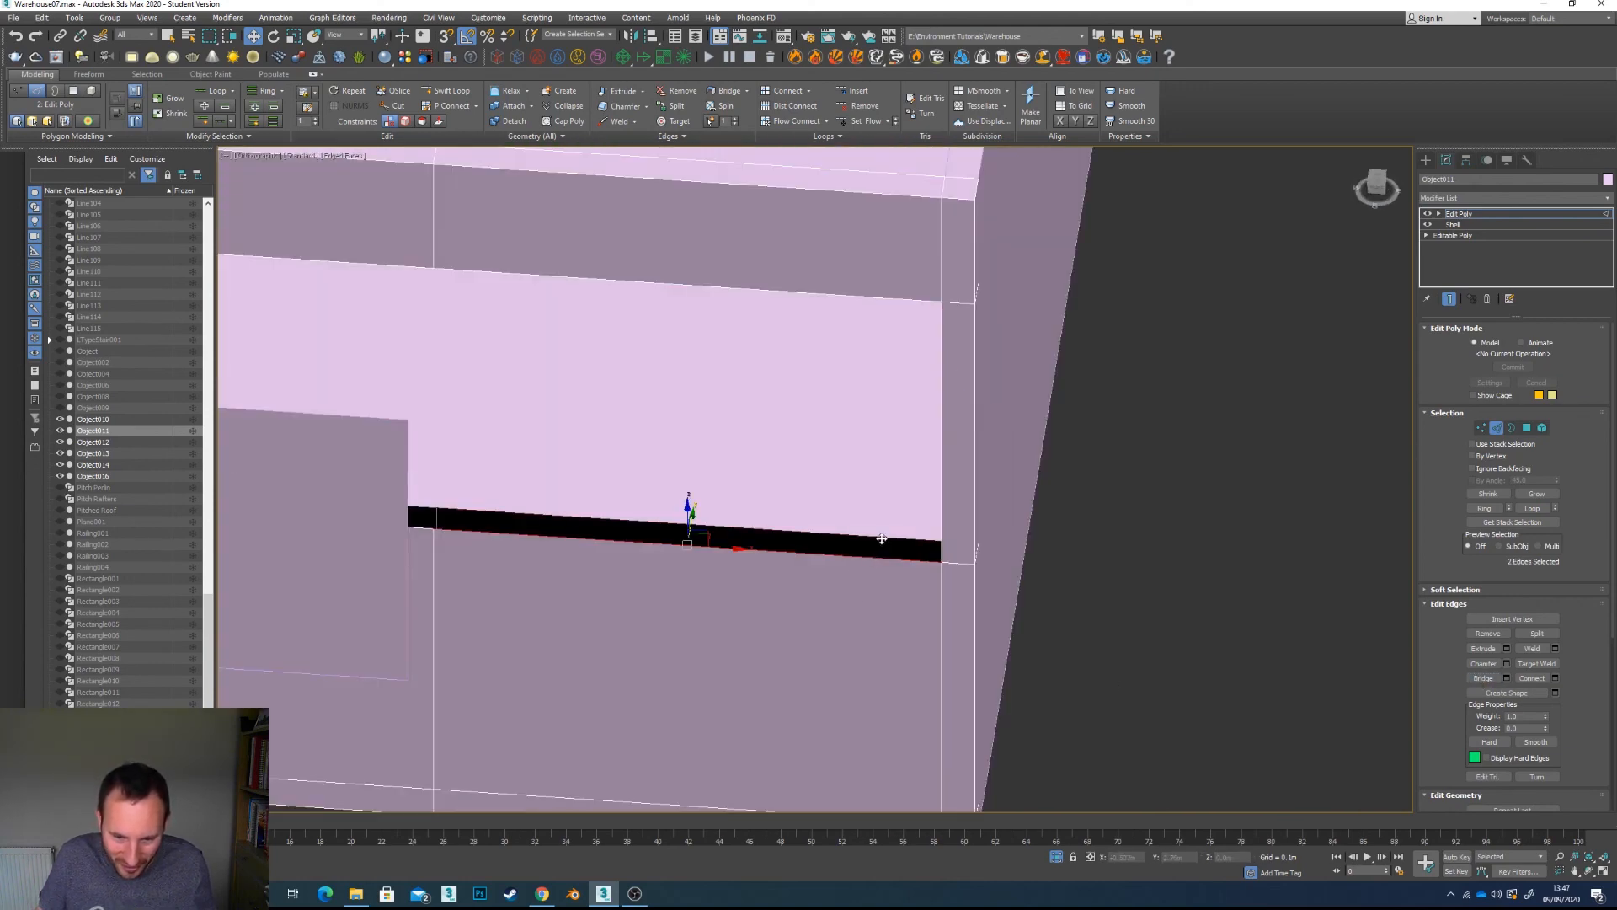
left_click(1470, 681)
Step: Bridge the outer and inner sill edges along the middle section of the window opening, next to the door
middle_click_drag(631, 649, 1015, 438, "alt")
scroll(1009, 433, "up", 3)
left_click(986, 460)
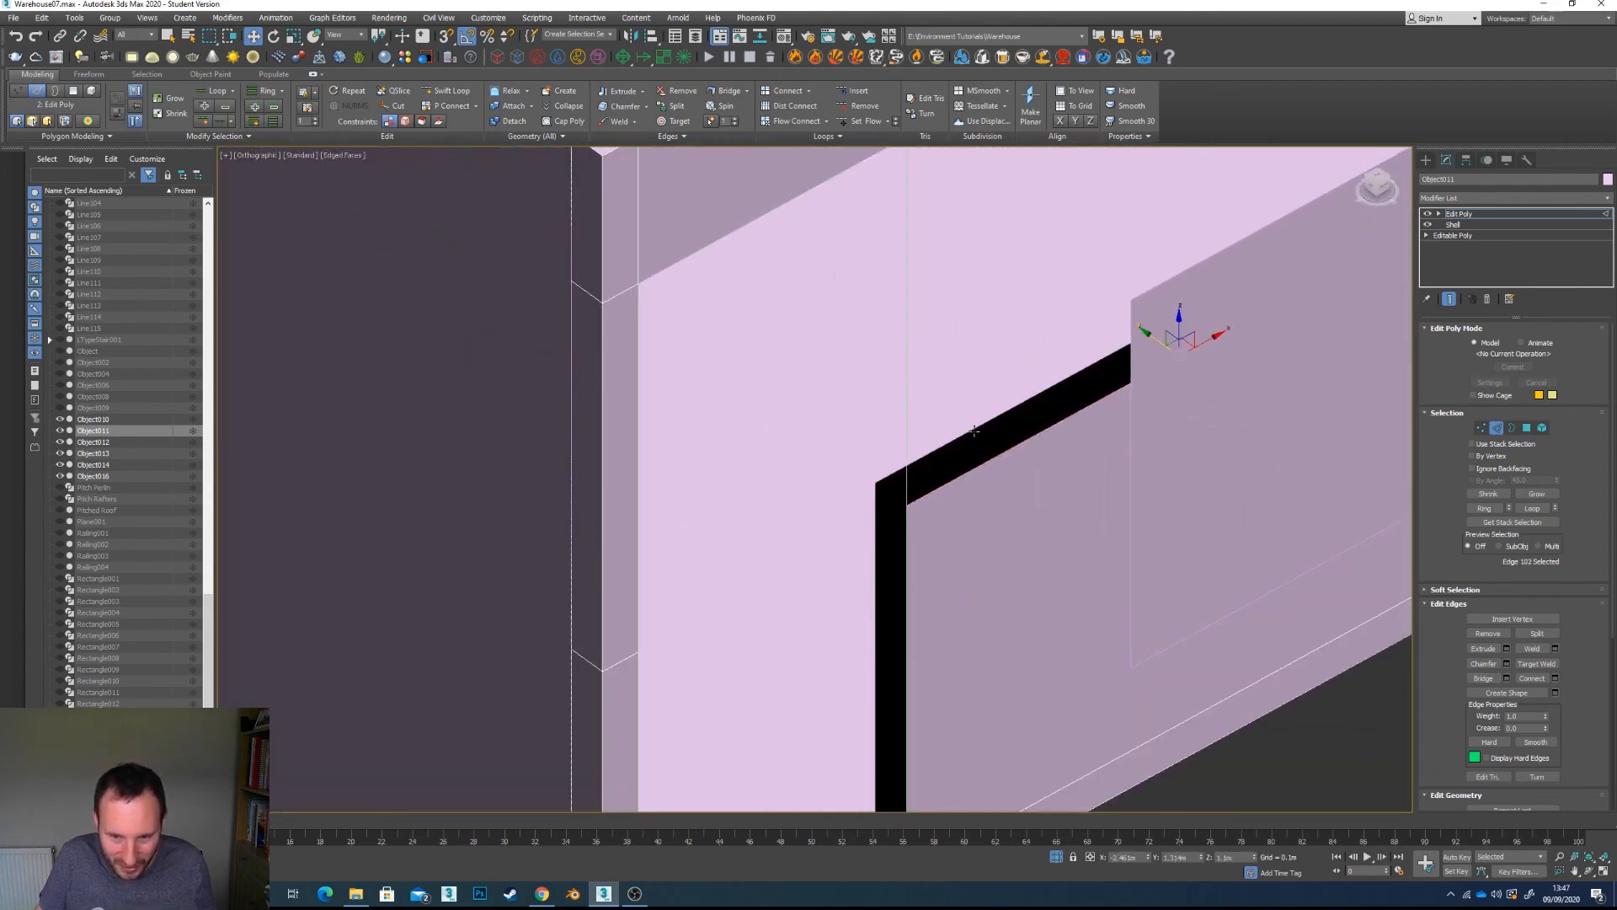
left_click(974, 431, "ctrl")
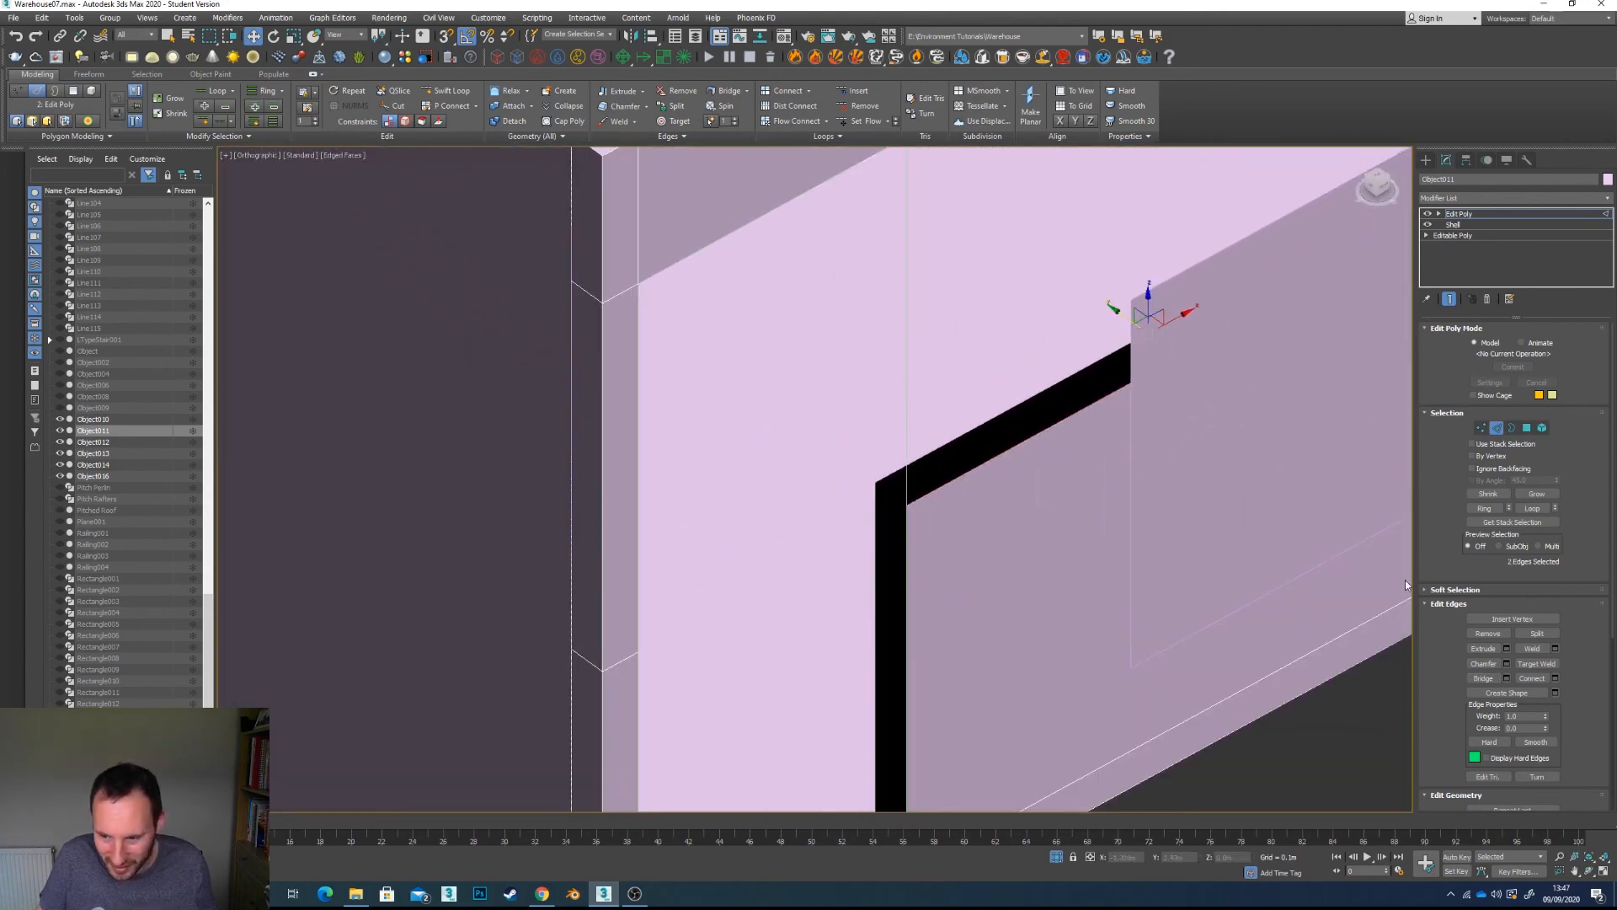
left_click(1479, 679)
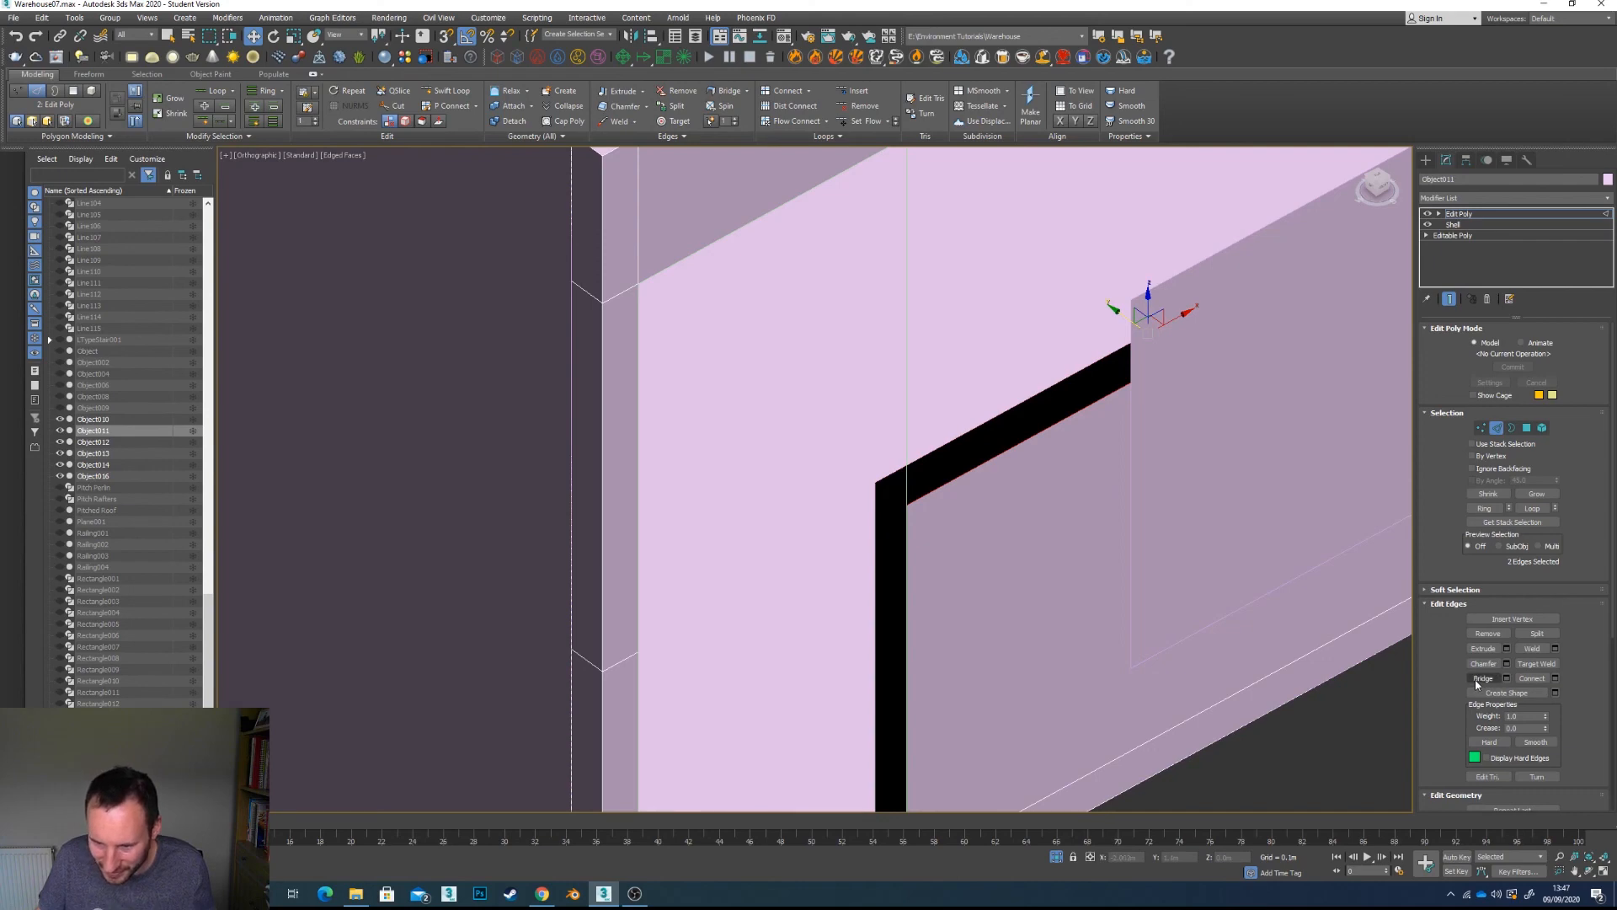
Step: Bridge the vertical edges of the door jamb at the end of the low wall and finish the wall's edge editing
left_click(908, 587)
left_click(876, 583, "ctrl")
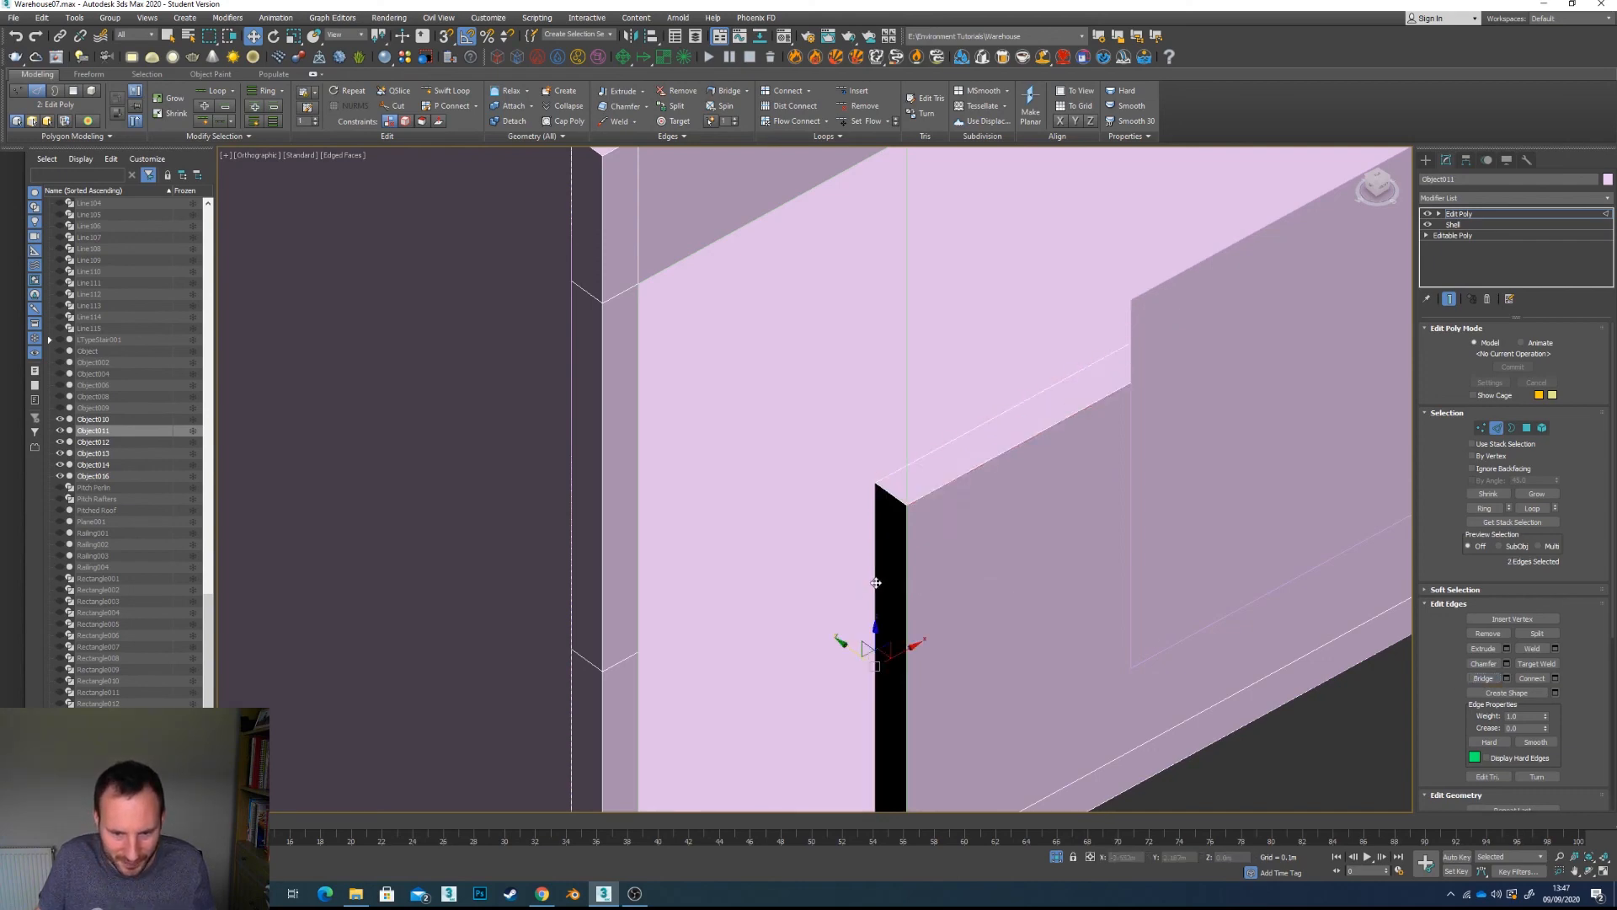
left_click(1483, 678)
scroll(871, 415, "down", 5)
middle_click_drag(973, 493, 986, 632)
scroll(986, 632, "down", 2)
scroll(1016, 532, "up", 4)
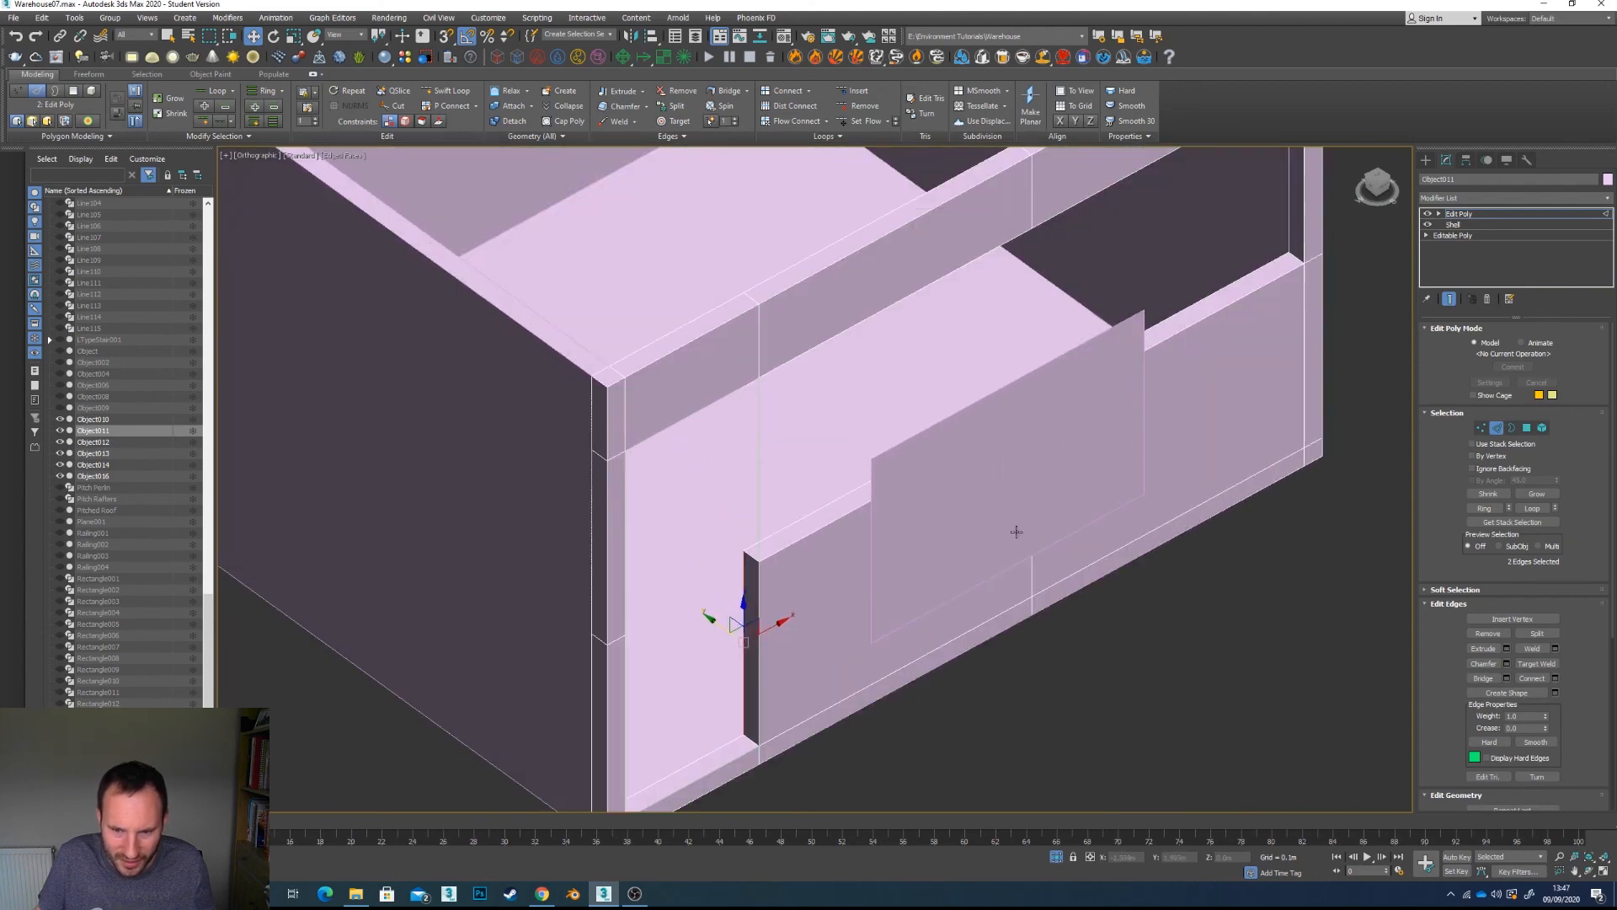
left_click(1493, 430)
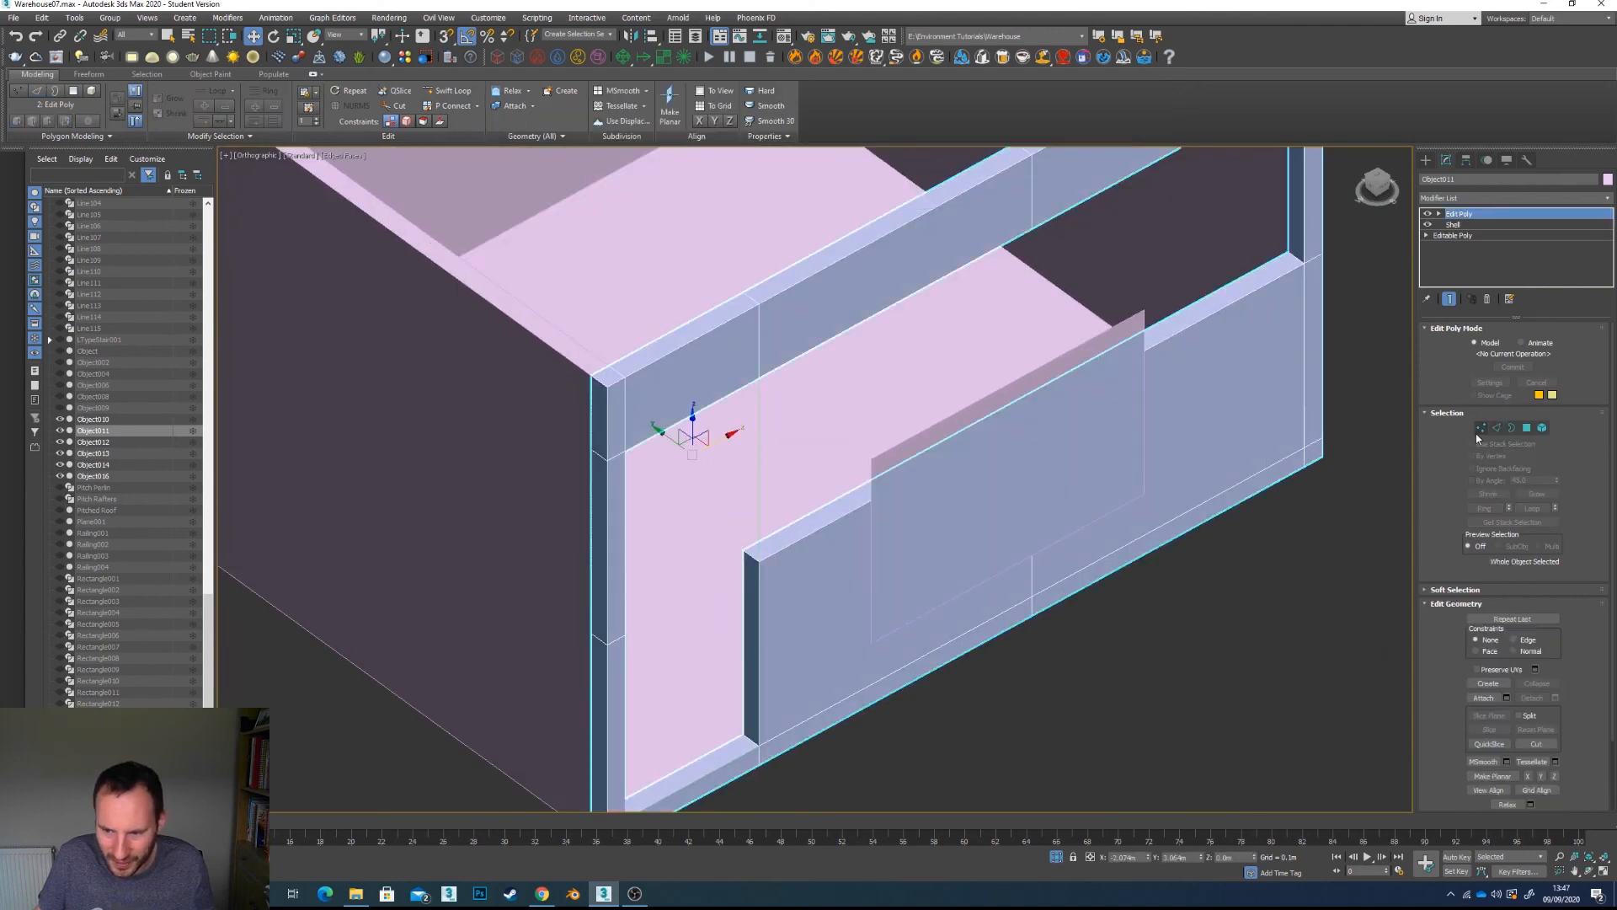
Step: Center the pivot of the loose panel in front of the wall, Object016, on the object
left_click(965, 467)
middle_click_drag(902, 563, 994, 499, "alt")
left_click(1465, 161)
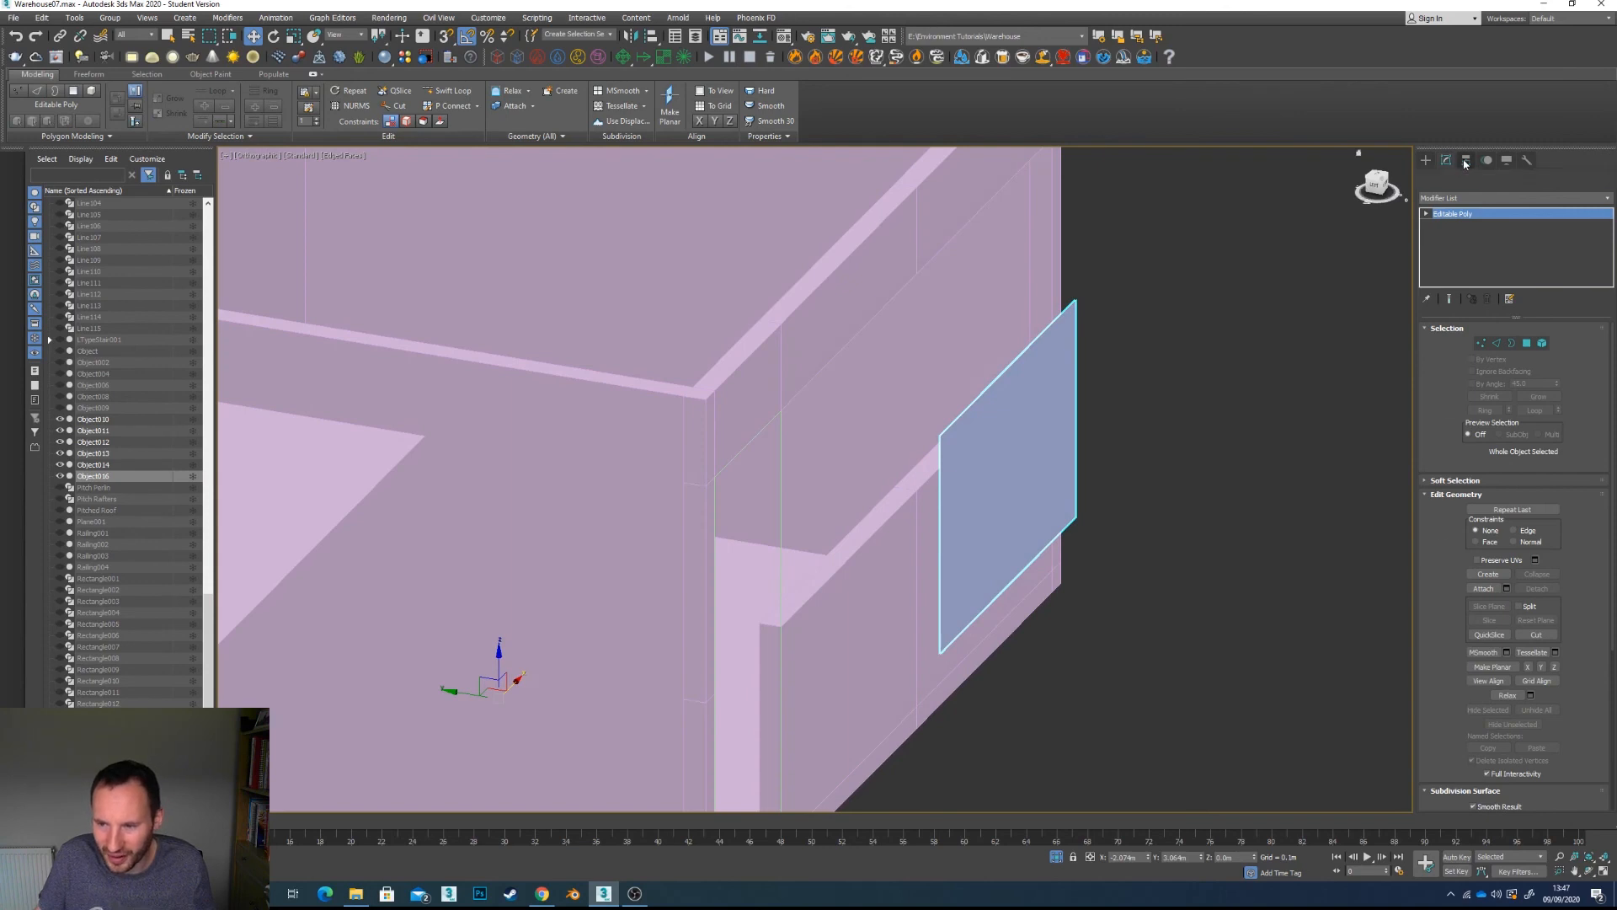
left_click(1514, 247)
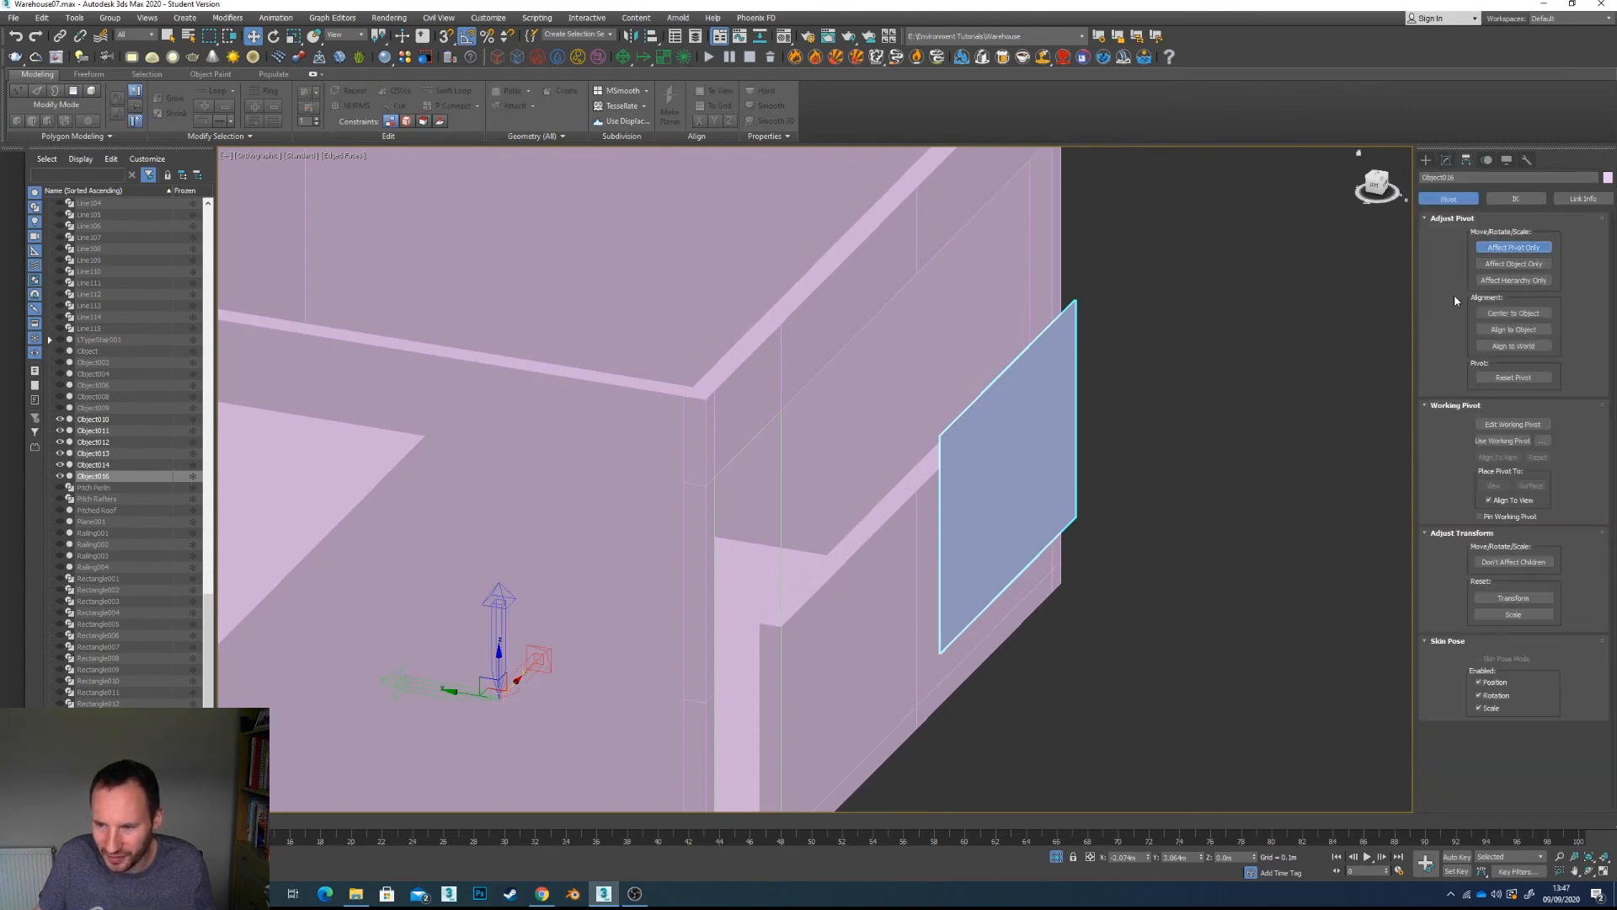
left_click(1514, 313)
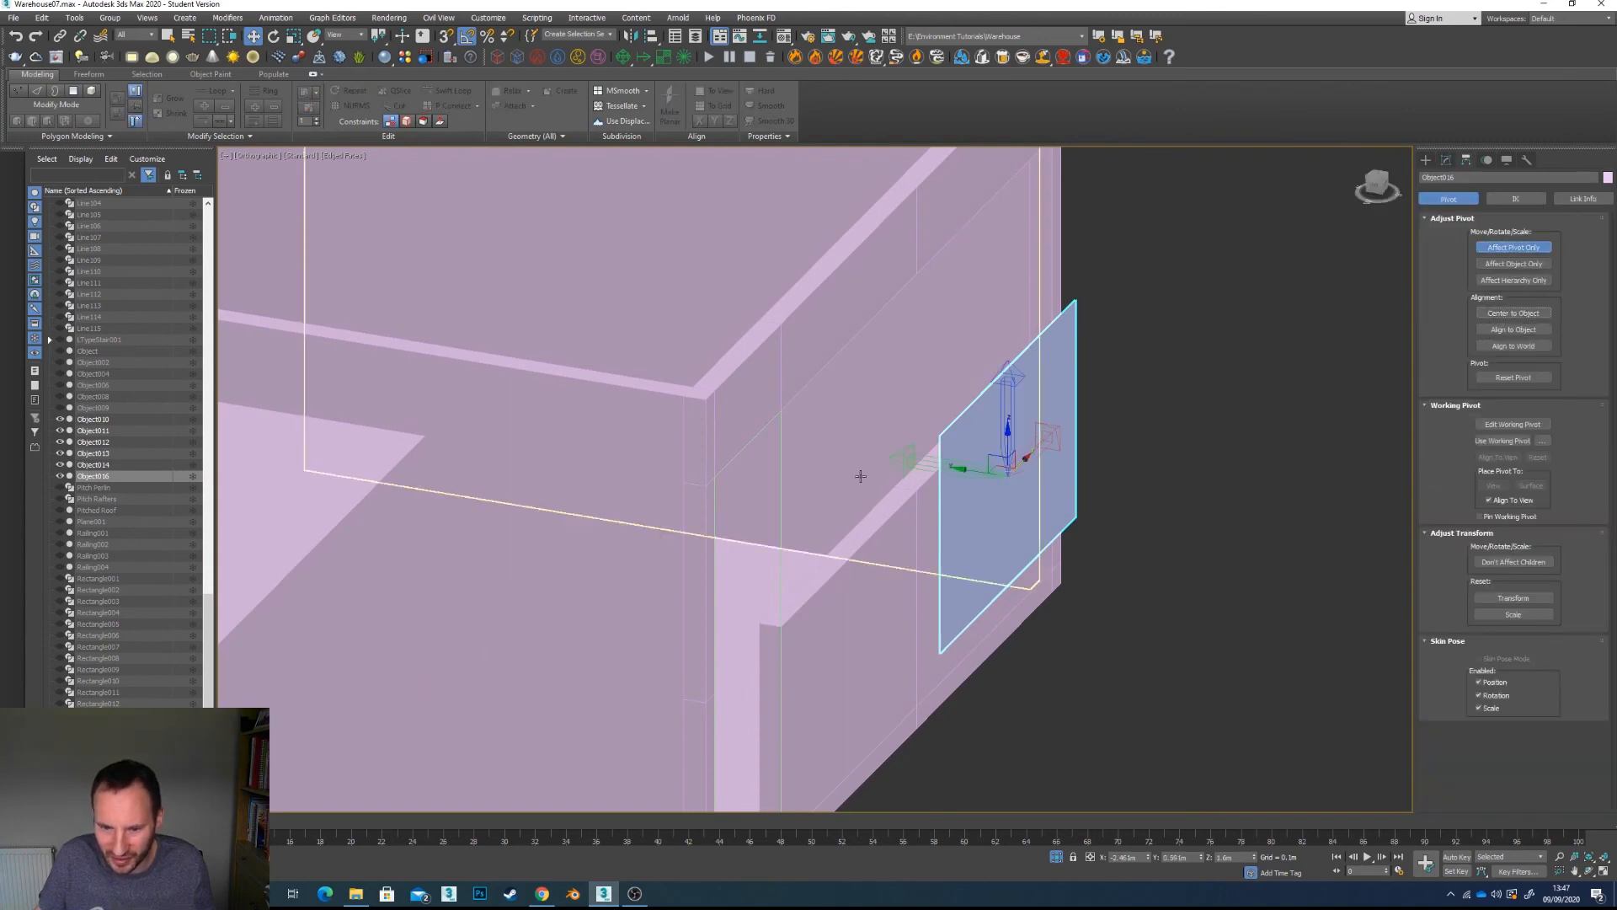
left_click(1514, 248)
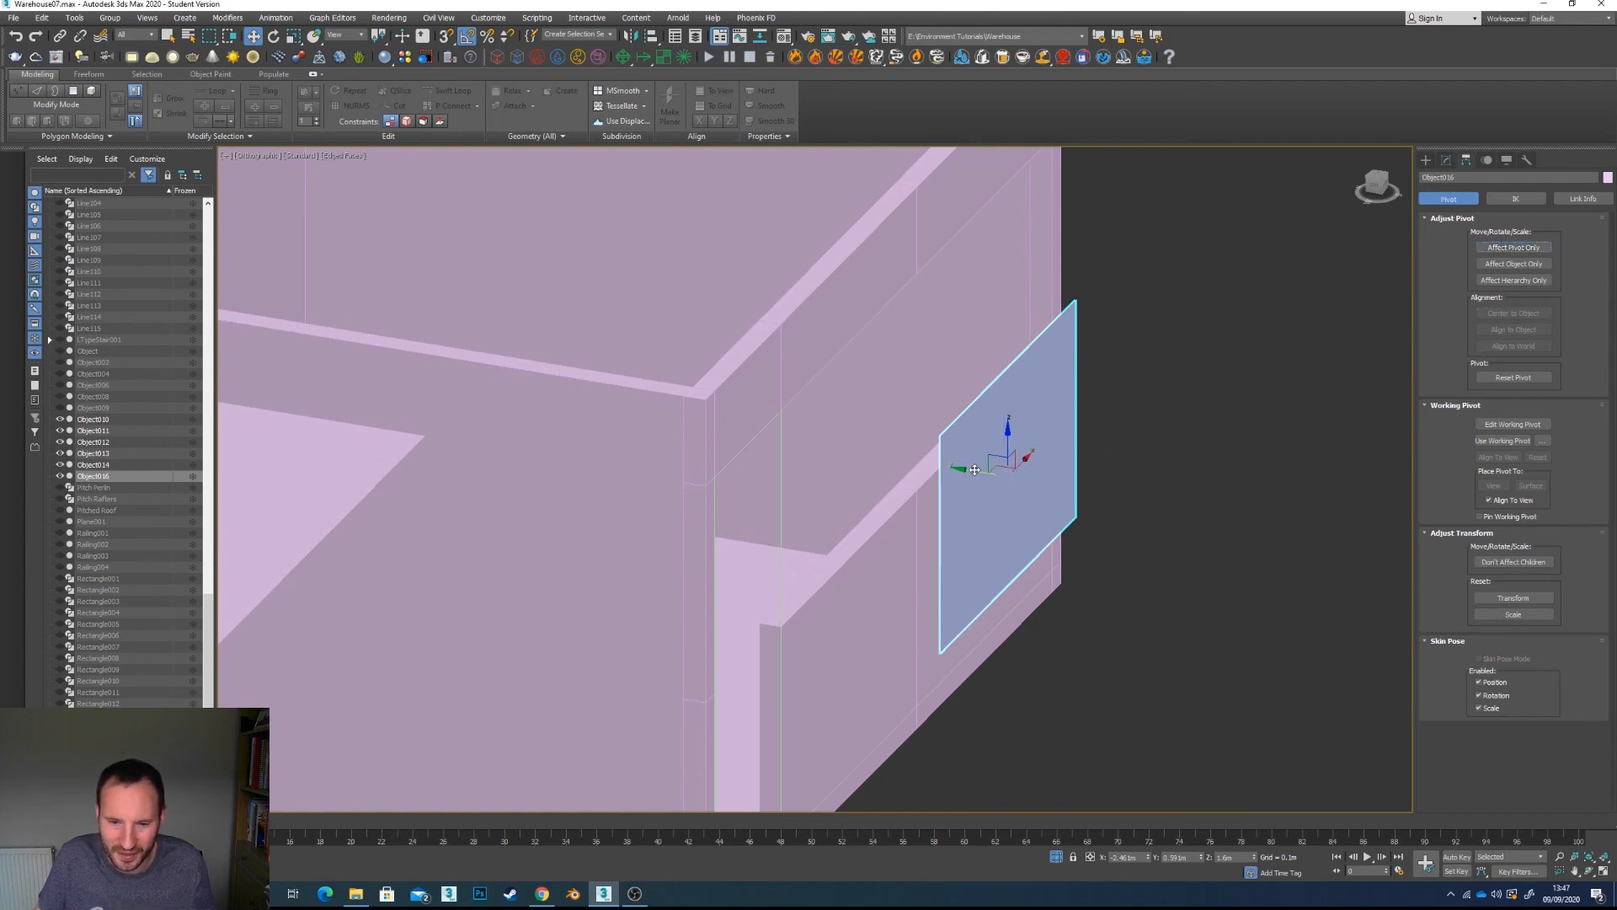
Step: Move Object016 with snapping into the middle section of the window opening, with its lower corner at the top of the low wall's door end
left_click_drag(975, 469, 786, 636)
key("s")
scroll(818, 611, "down", 3)
scroll(833, 615, "up", 3)
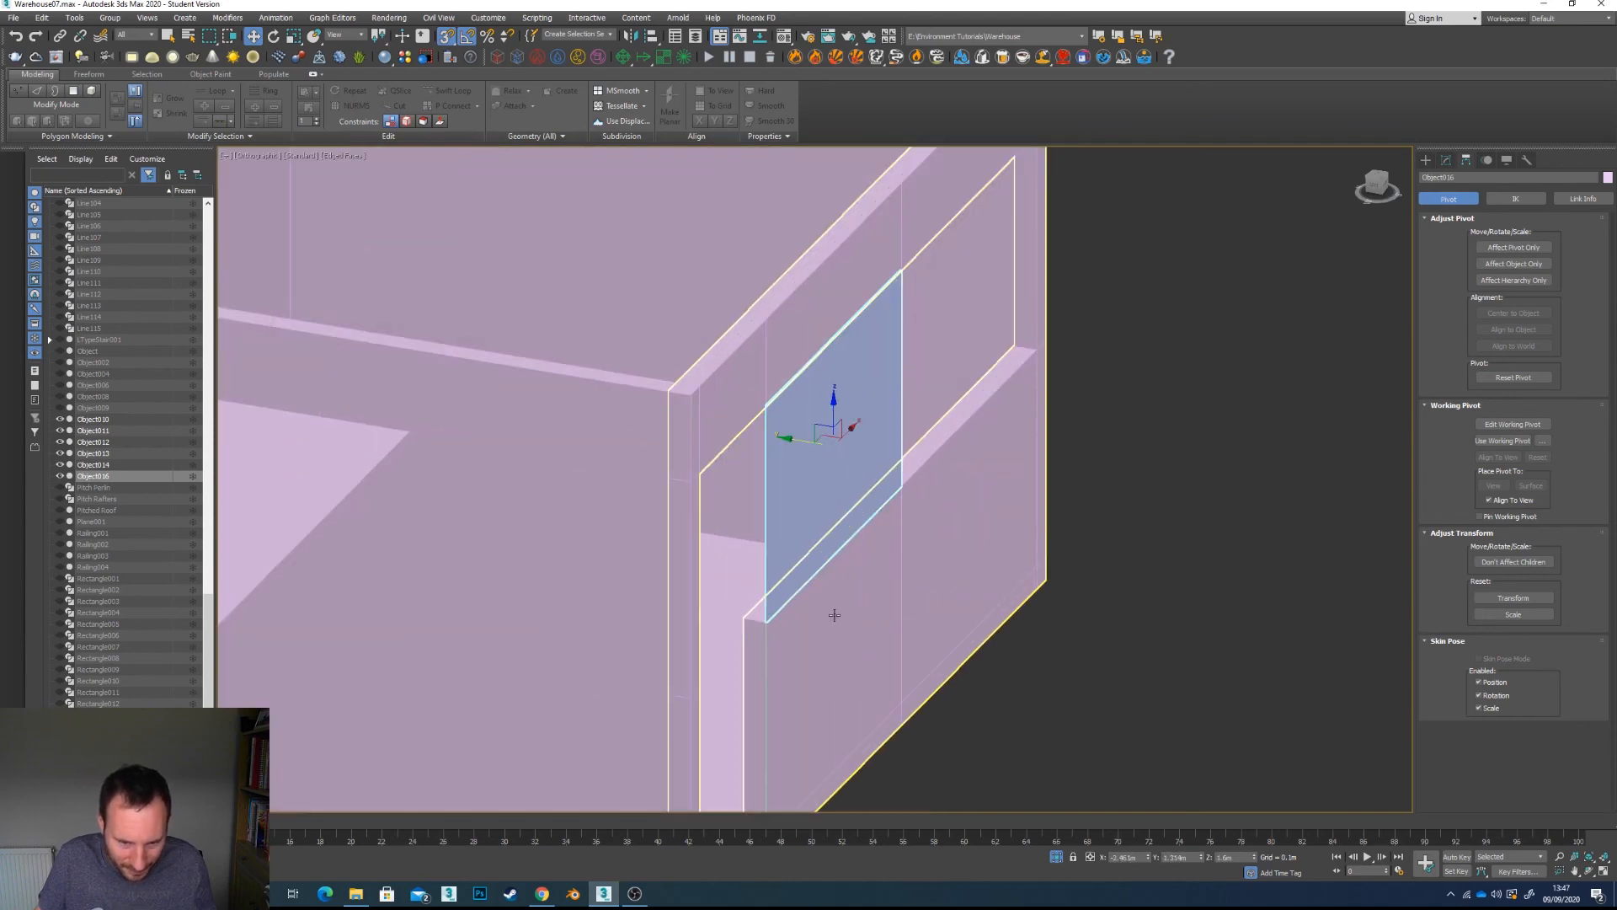
scroll(834, 615, "down", 3)
middle_click_drag(823, 620, 766, 606, "alt")
scroll(767, 607, "up", 5)
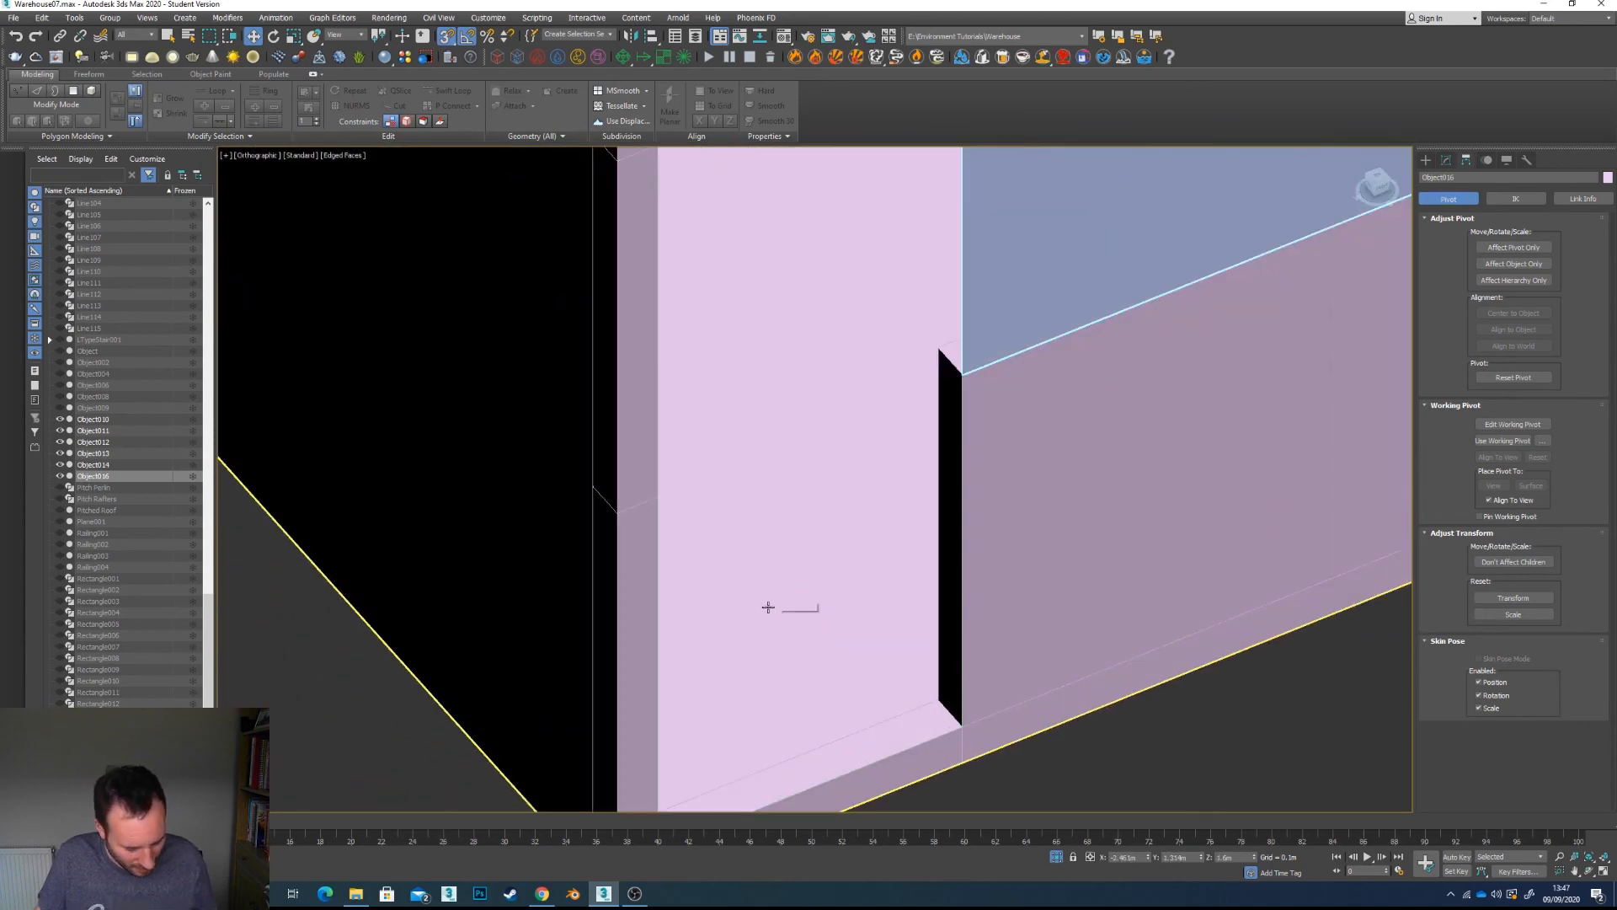
scroll(902, 580, "down", 5)
middle_click_drag(902, 579, 811, 632)
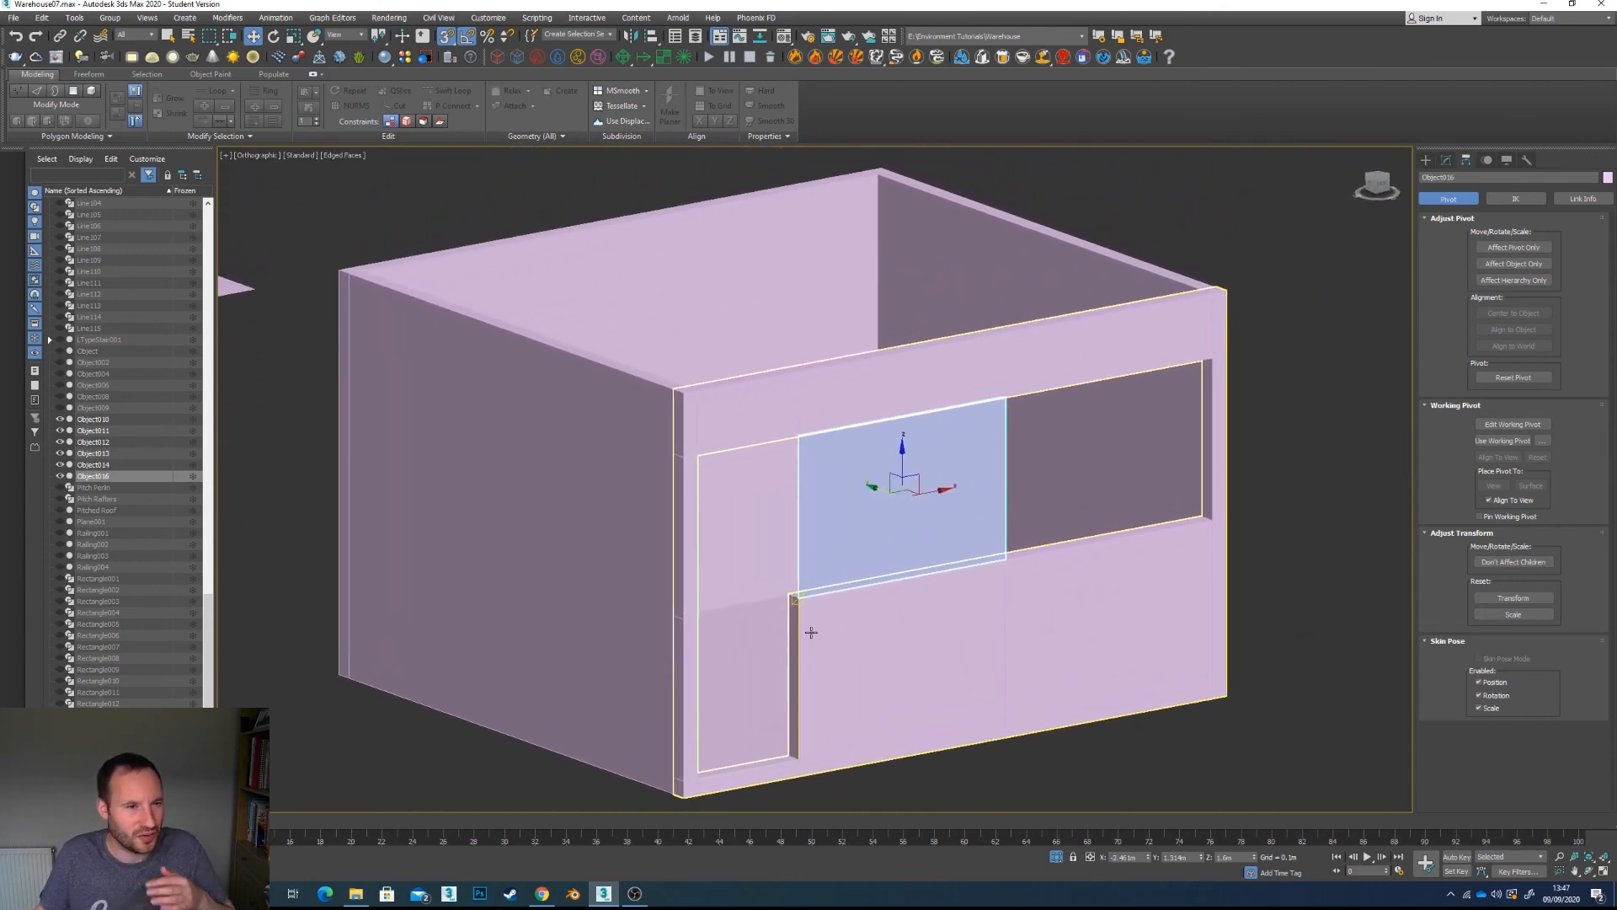
Step: Save the scene as the next incremental file, Warehouse08, in the scenes folder
left_click(12, 18)
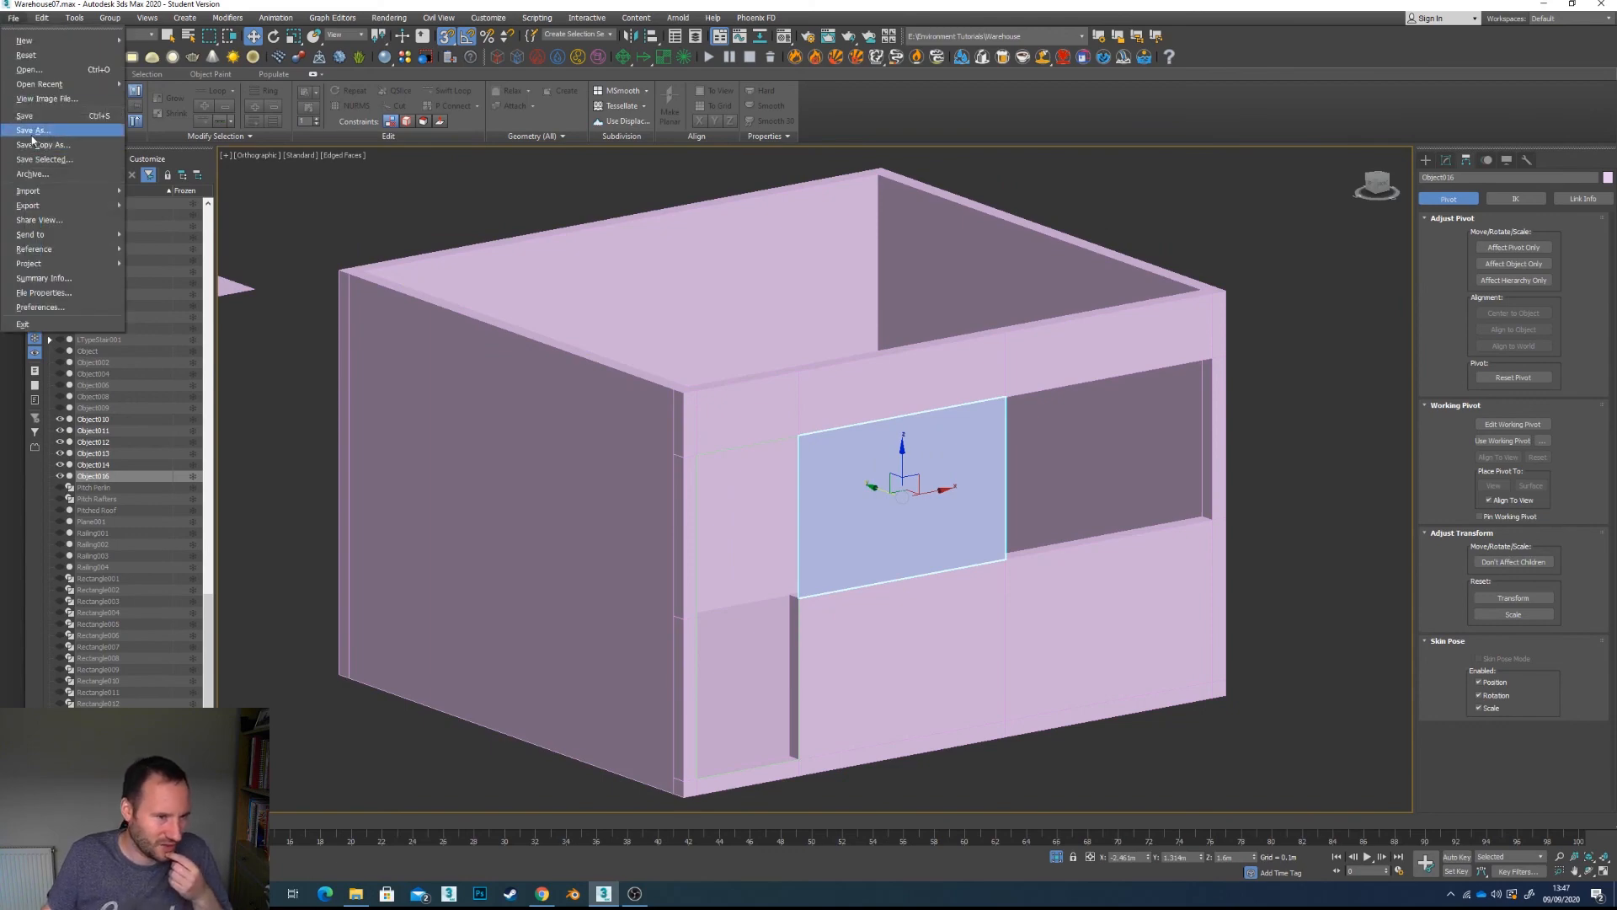
left_click(32, 131)
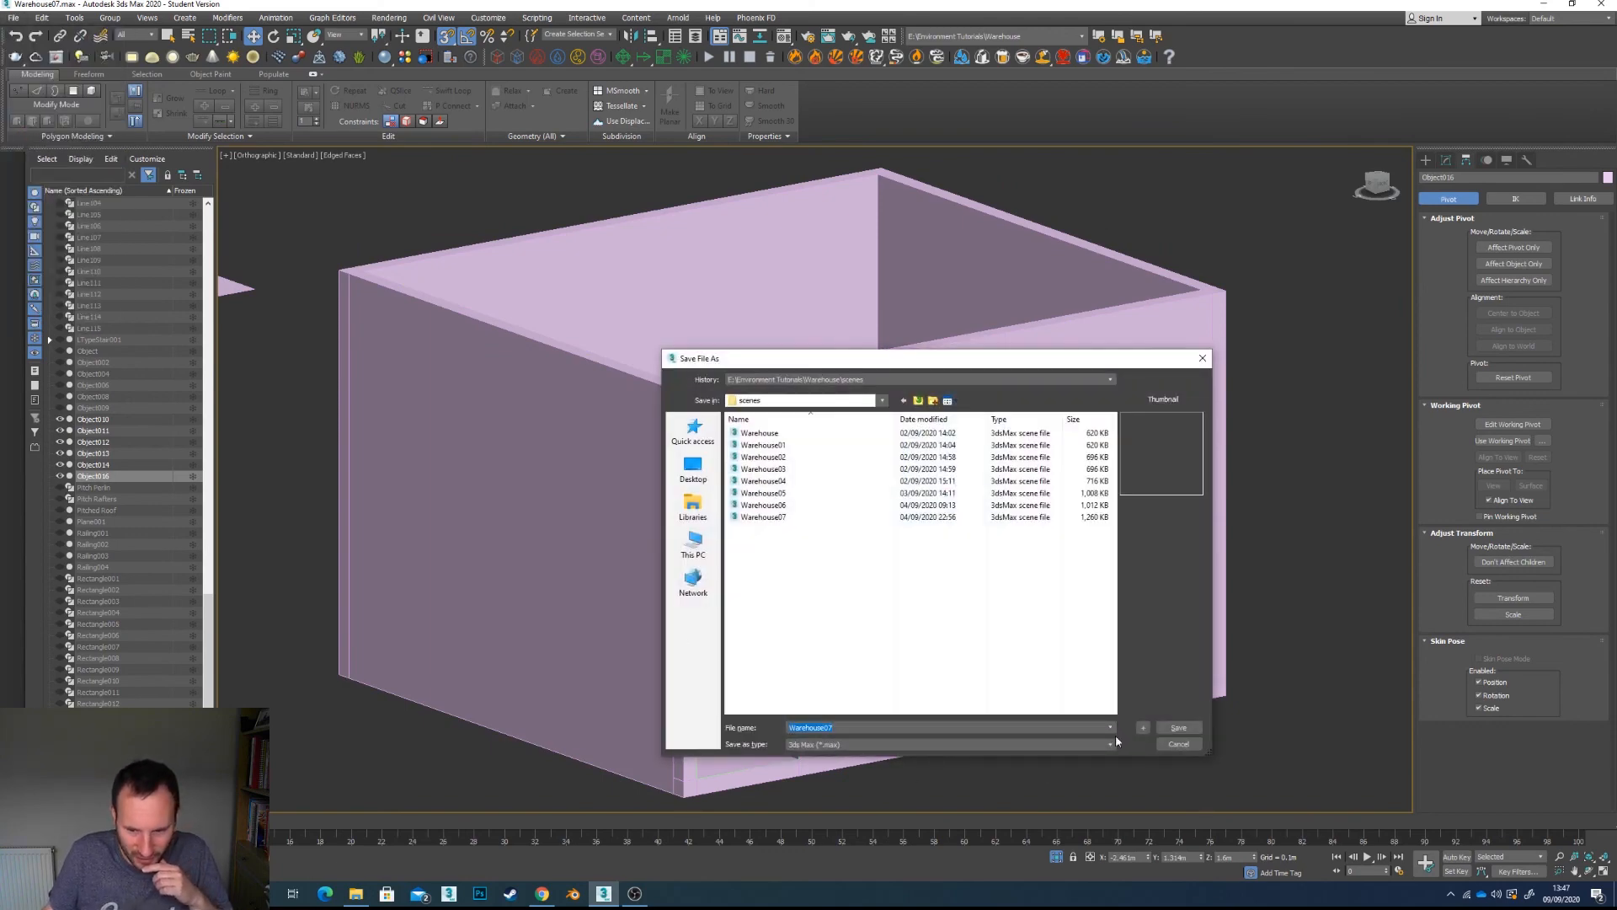
left_click(1144, 729)
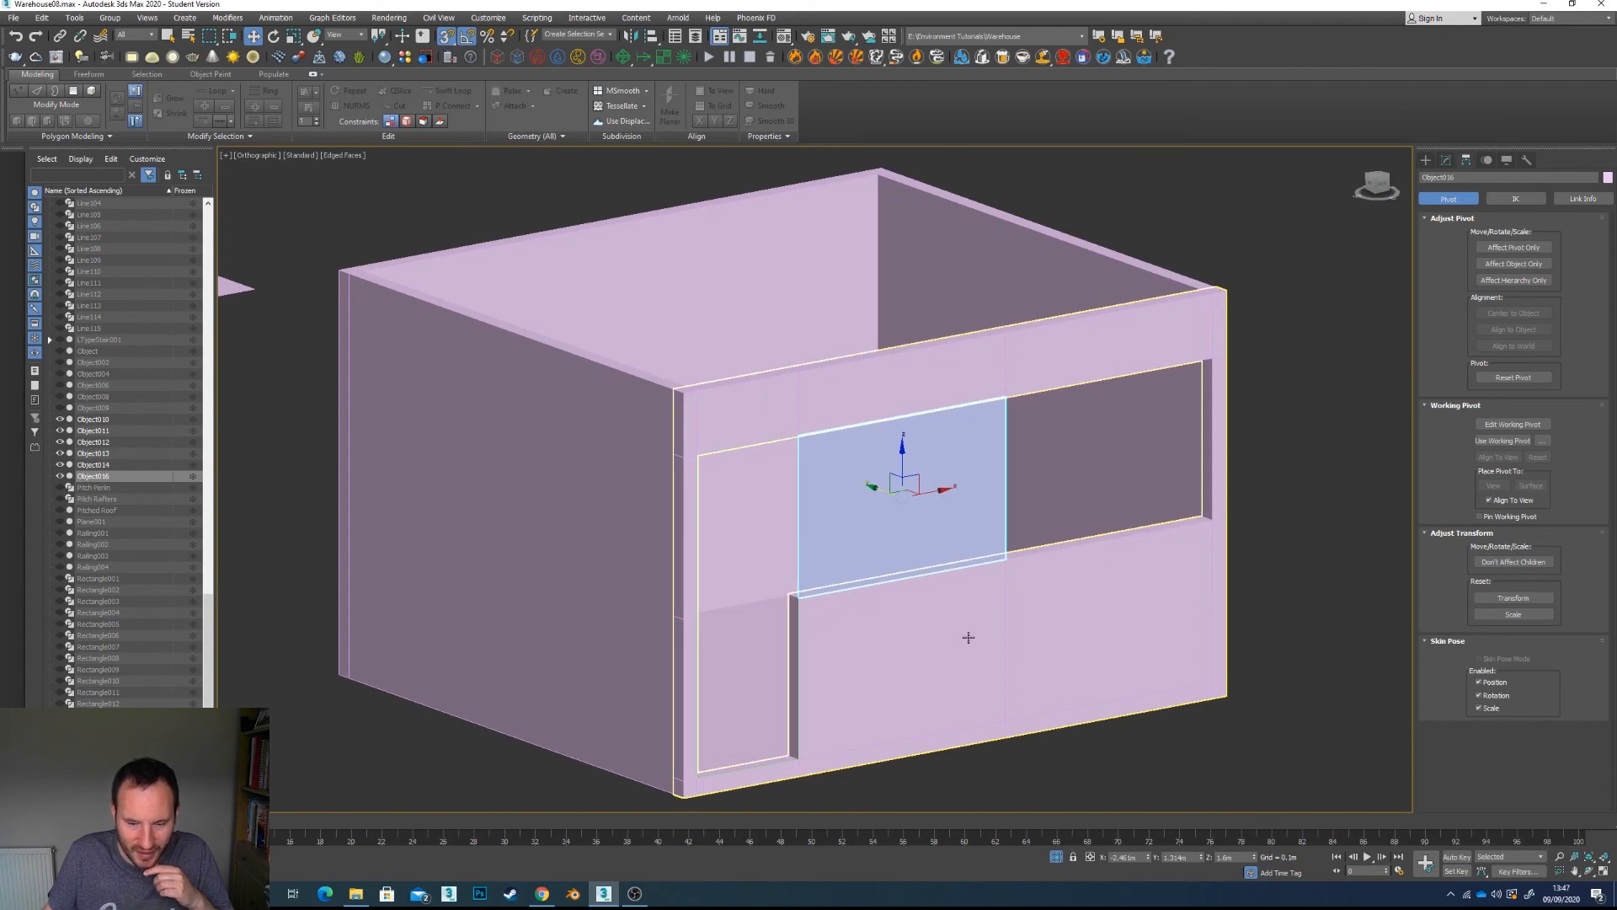